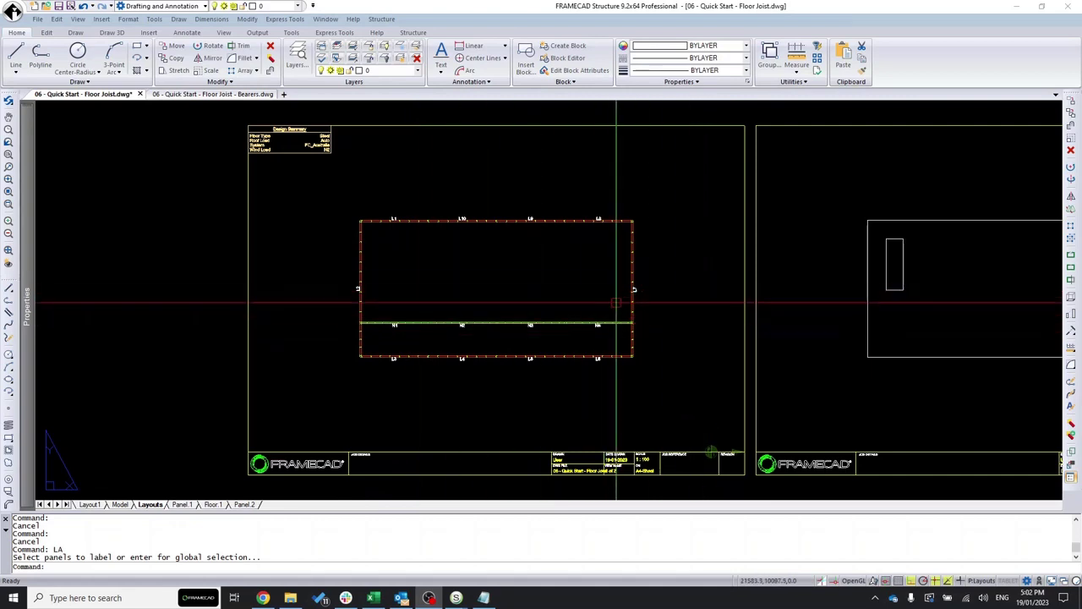
Examine the wall layout sheet and the second sheet's floor outline with its small inner rectangle, selecting and releasing each shape.
scroll(616, 302, up, 2)
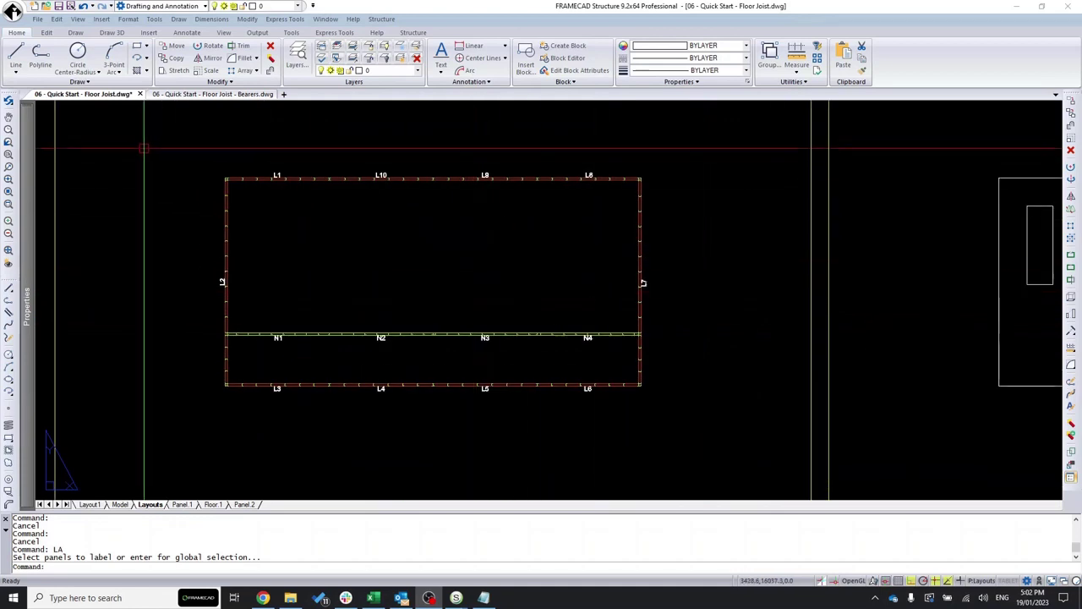
scroll(433, 269, down, 2)
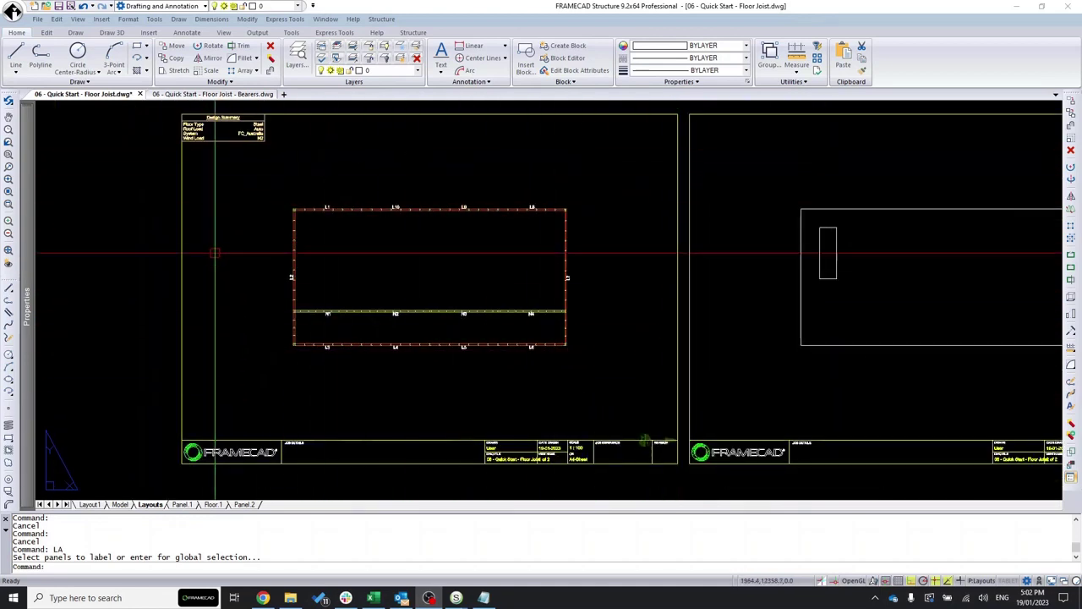
scroll(400, 261, down, 2)
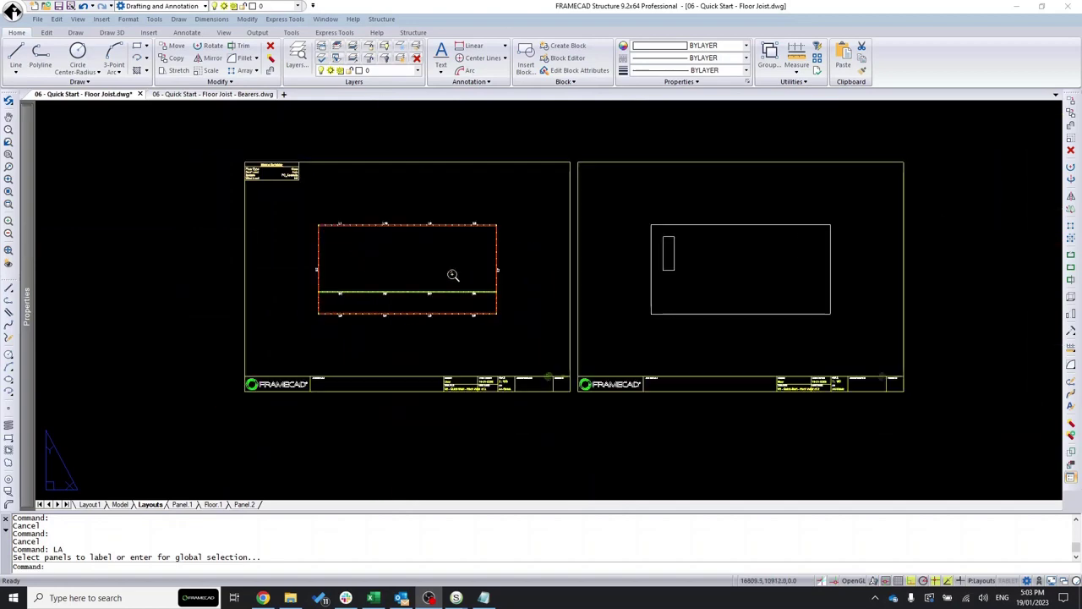
scroll(814, 322, up, 3)
scroll(854, 376, down, 2)
scroll(832, 228, up, 3)
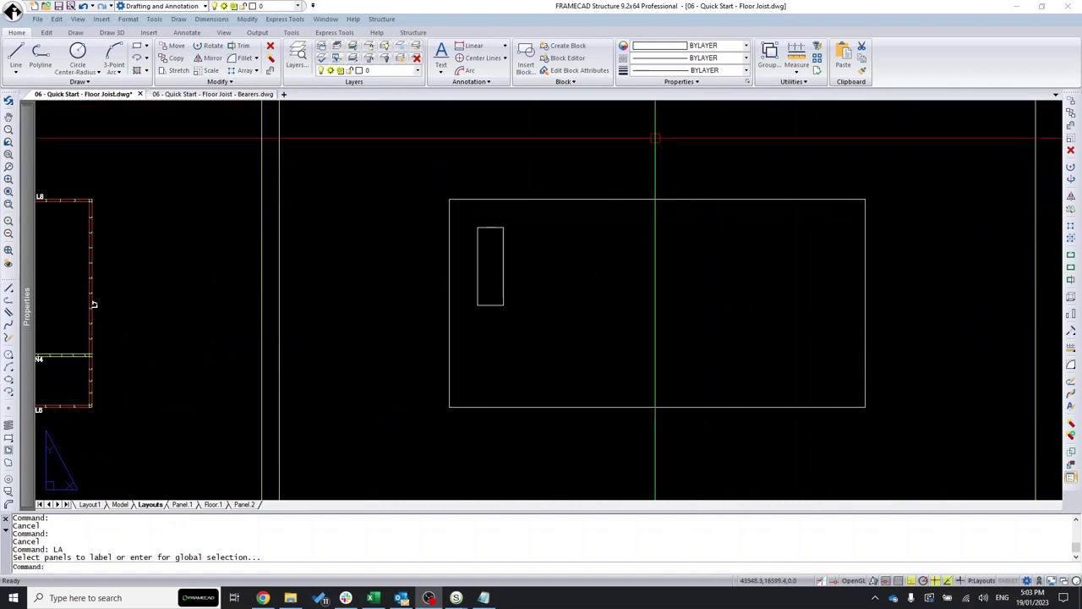
click(612, 199)
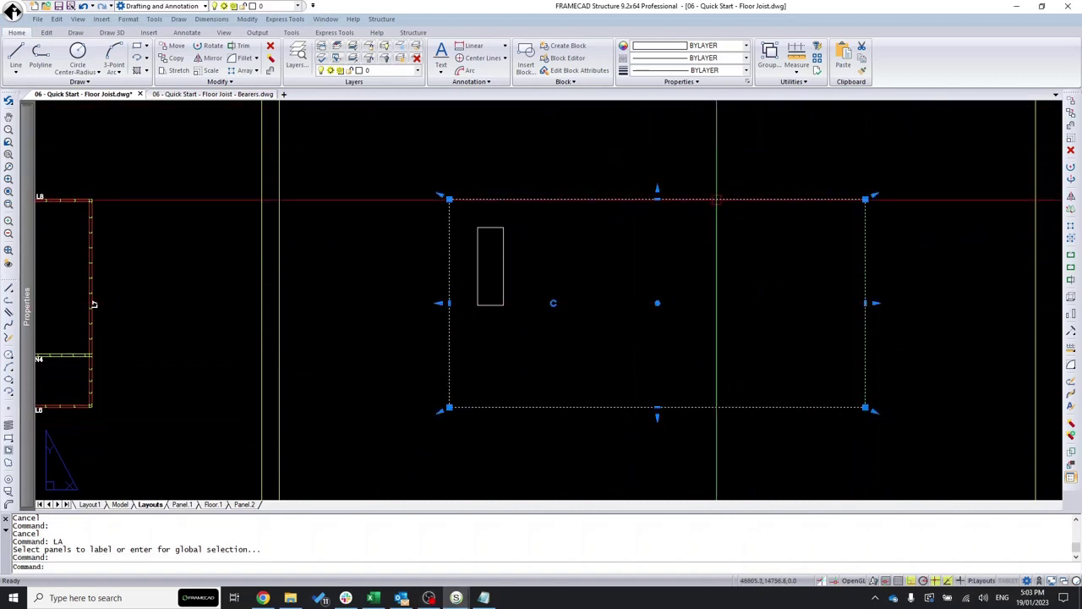
key(Escape)
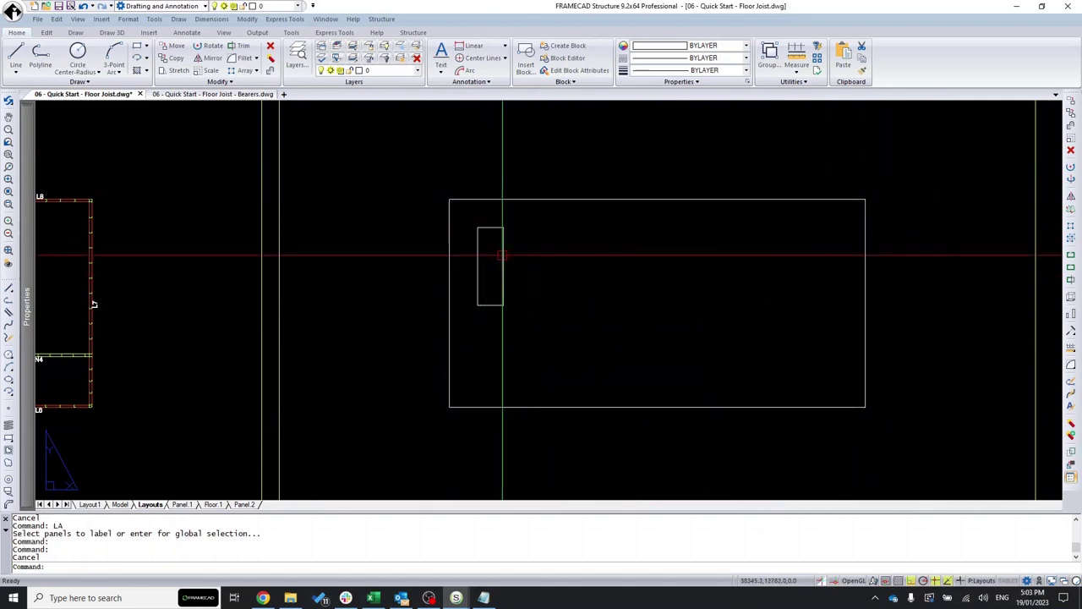
click(503, 255)
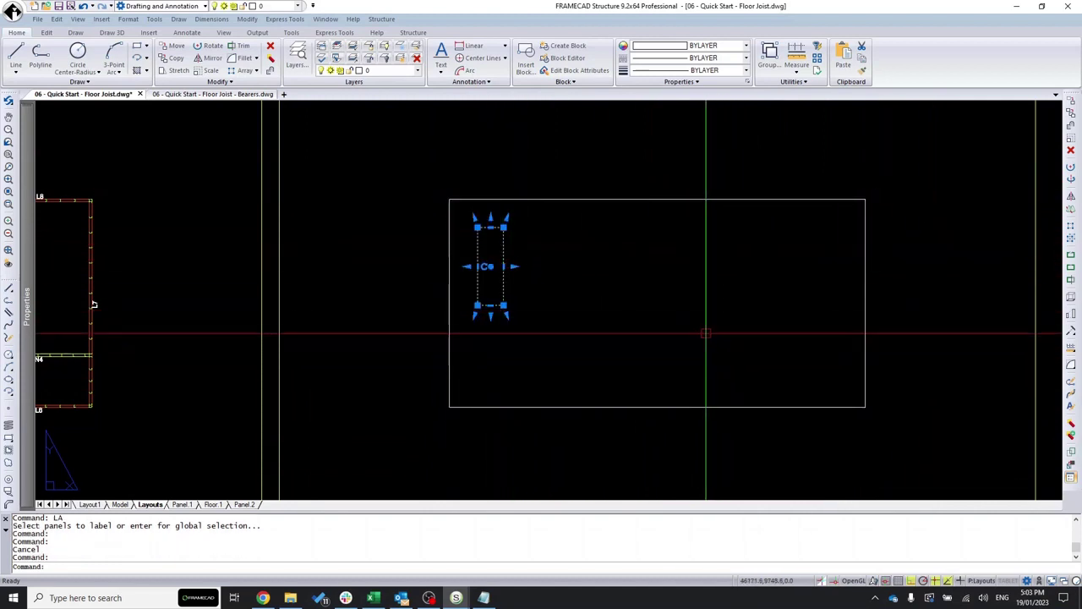
key(Escape)
scroll(845, 300, down, 3)
scroll(860, 298, down, 1)
scroll(440, 389, up, 2)
scroll(456, 338, down, 1)
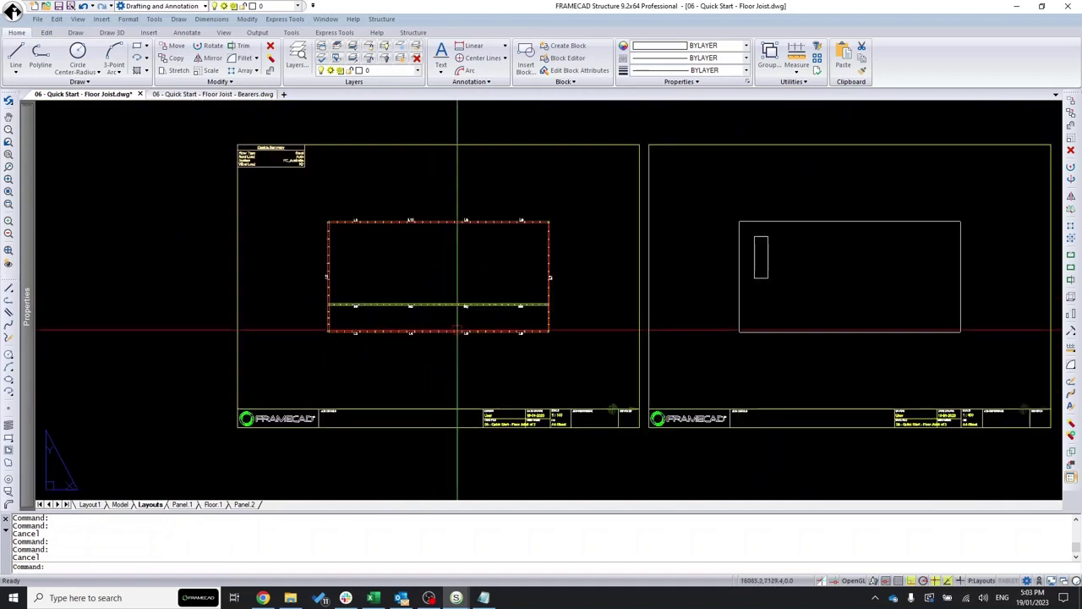
Examine the load-bearing L panels and the internal N panels in the labelled wall layout.
scroll(382, 286, up, 2)
scroll(398, 288, up, 1)
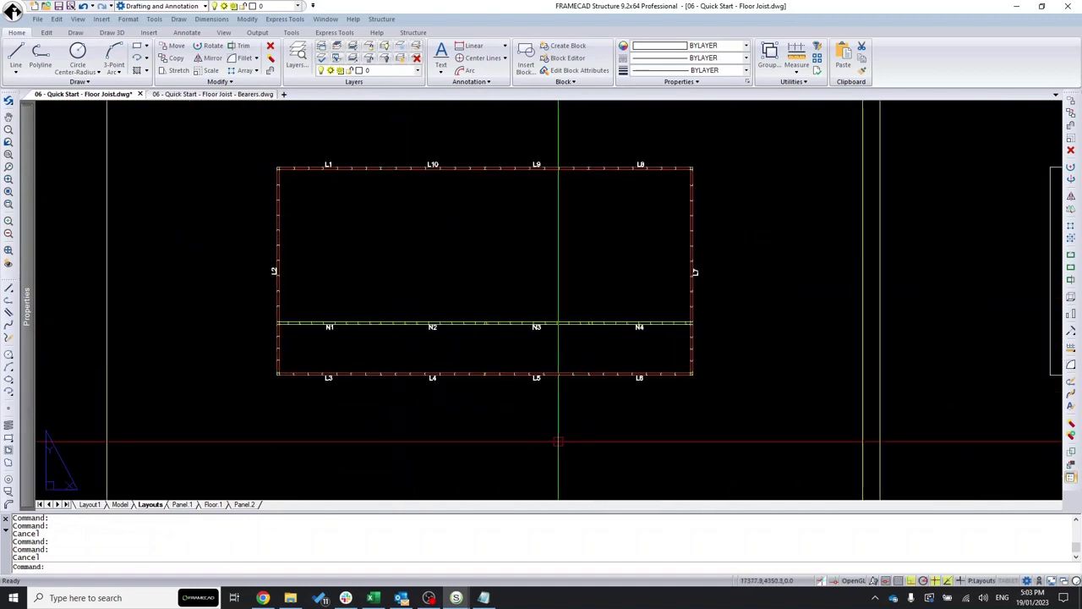
scroll(579, 461, down, 1)
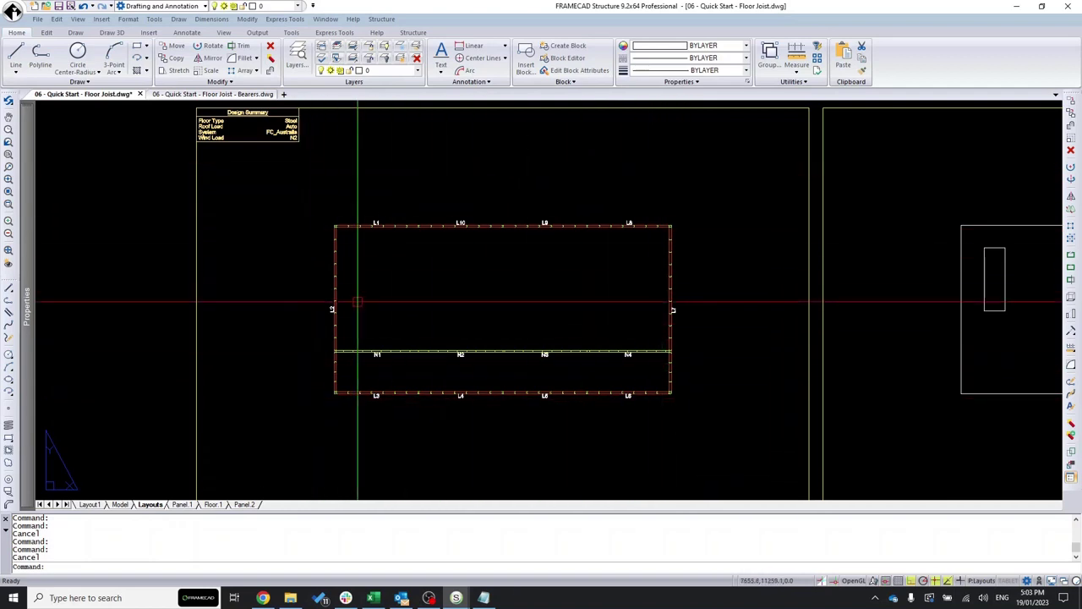
scroll(358, 302, up, 4)
scroll(283, 269, down, 2)
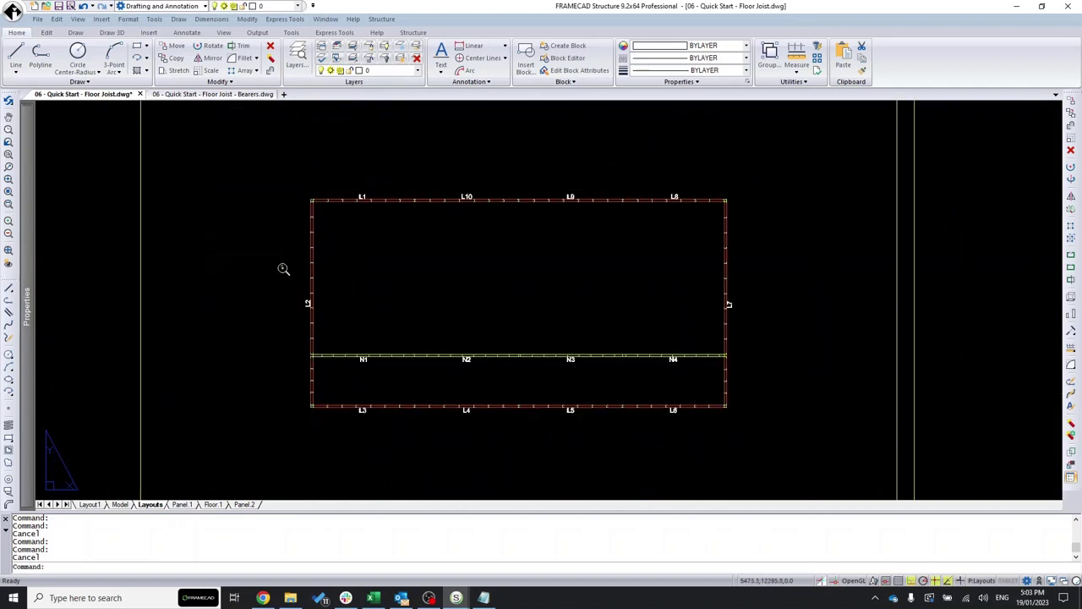
scroll(465, 387, up, 3)
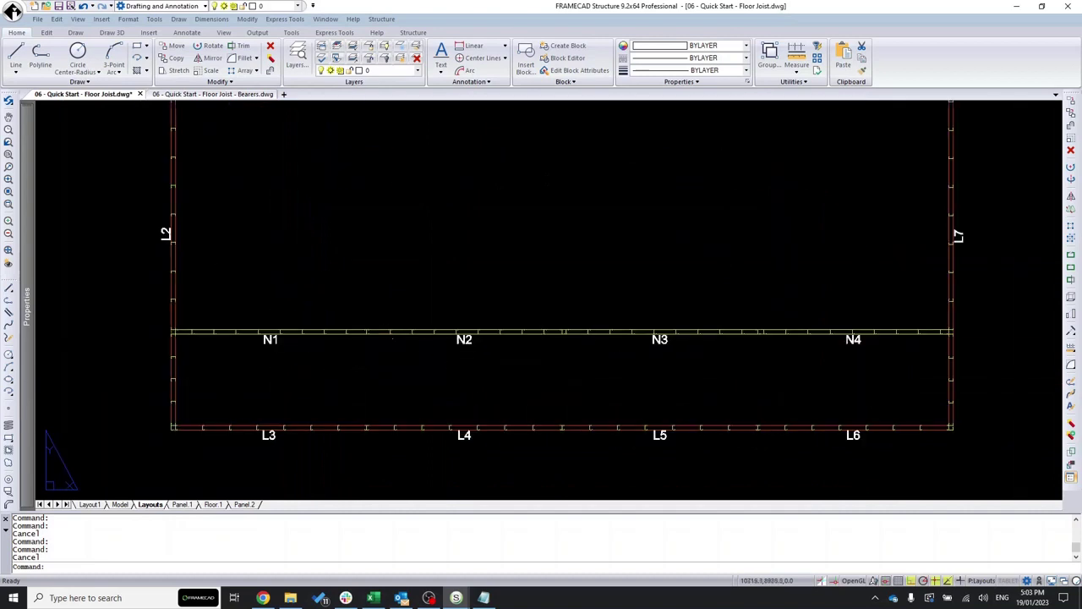
scroll(372, 317, down, 2)
scroll(508, 423, down, 1)
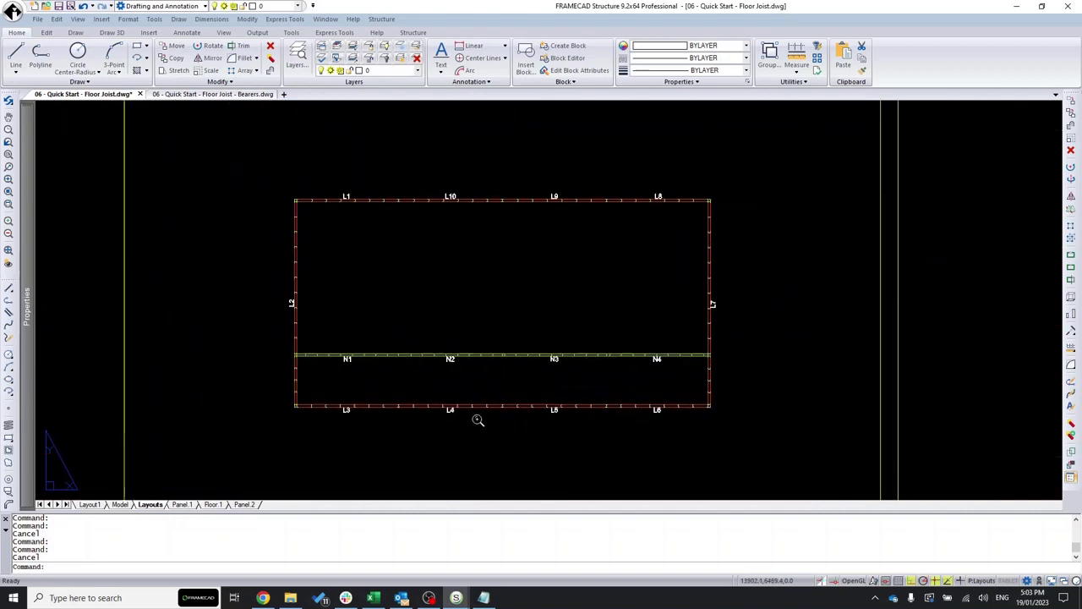
scroll(416, 363, up, 2)
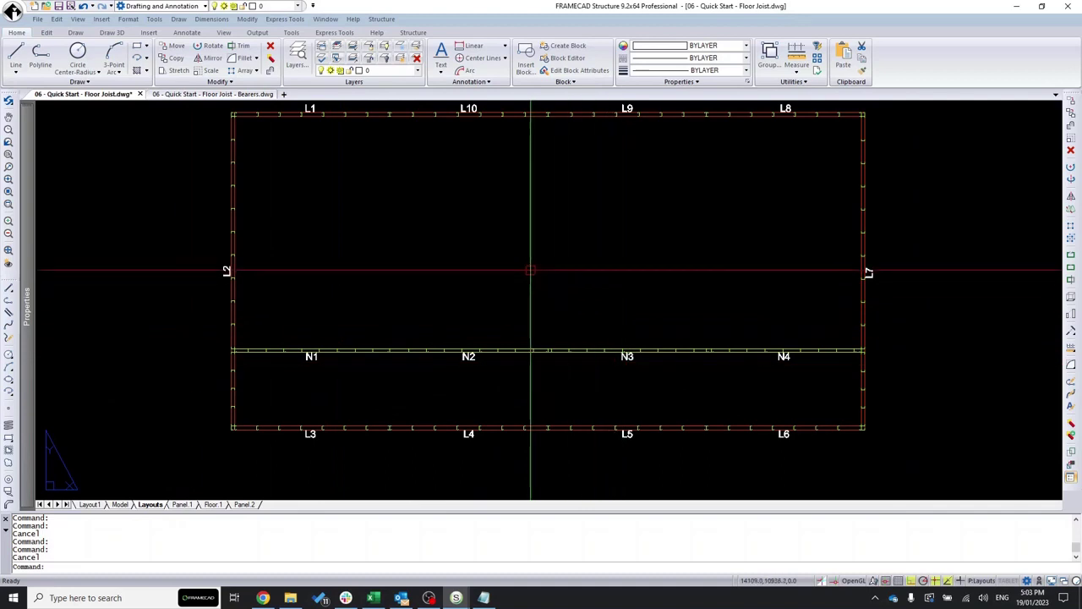
Run PPD and send all wall panels from the Panel Builder to CAD.
text(FPD)
key(Return)
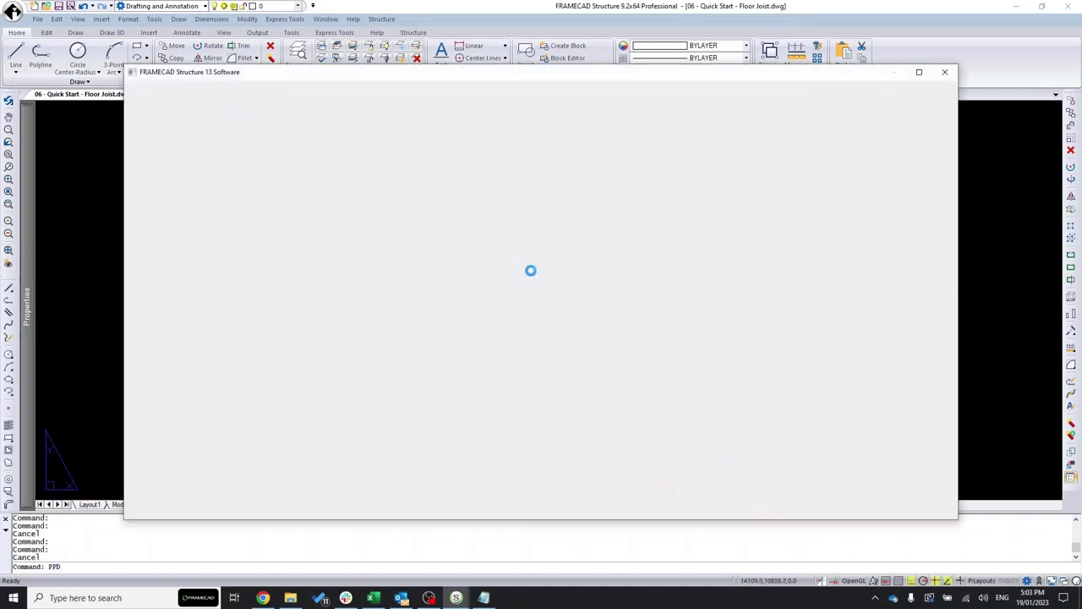
click(159, 485)
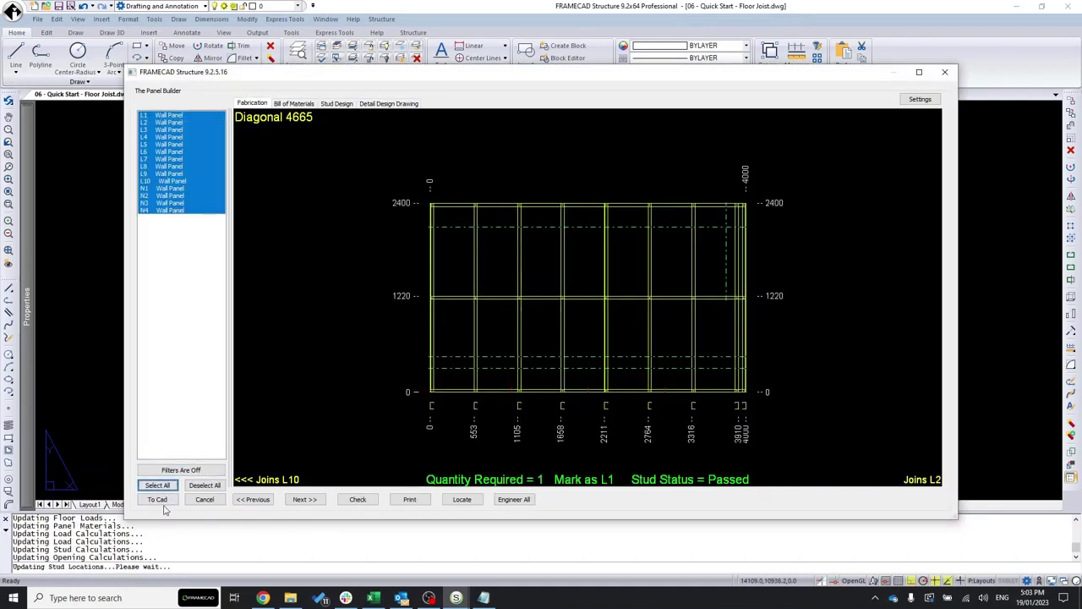
click(166, 500)
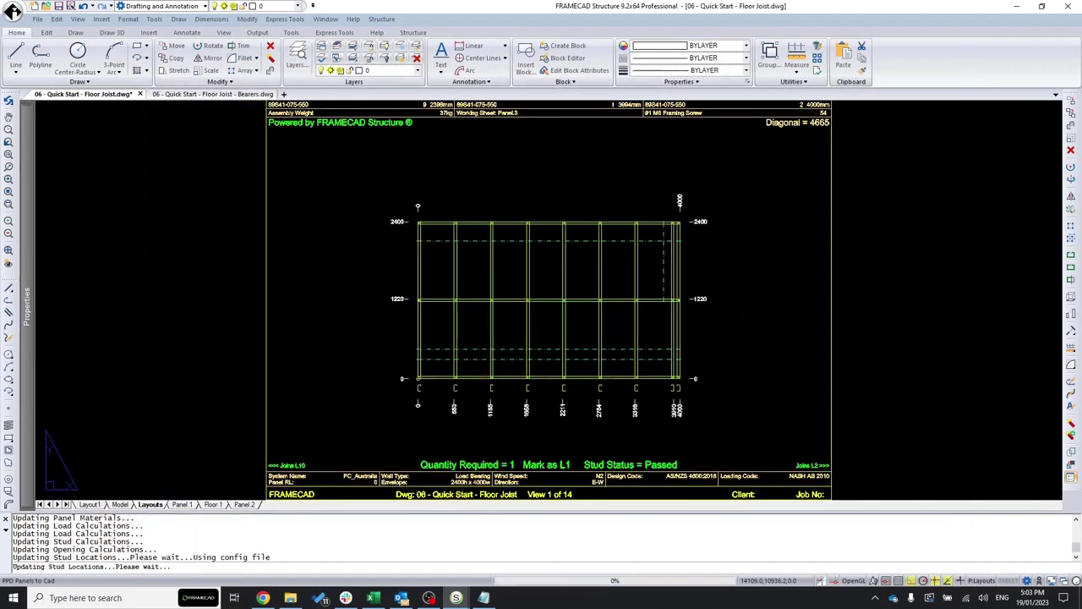
Generate the 3D wall frame model with A3D and inspect the internal wall's junction with the outer frames.
text(3d)
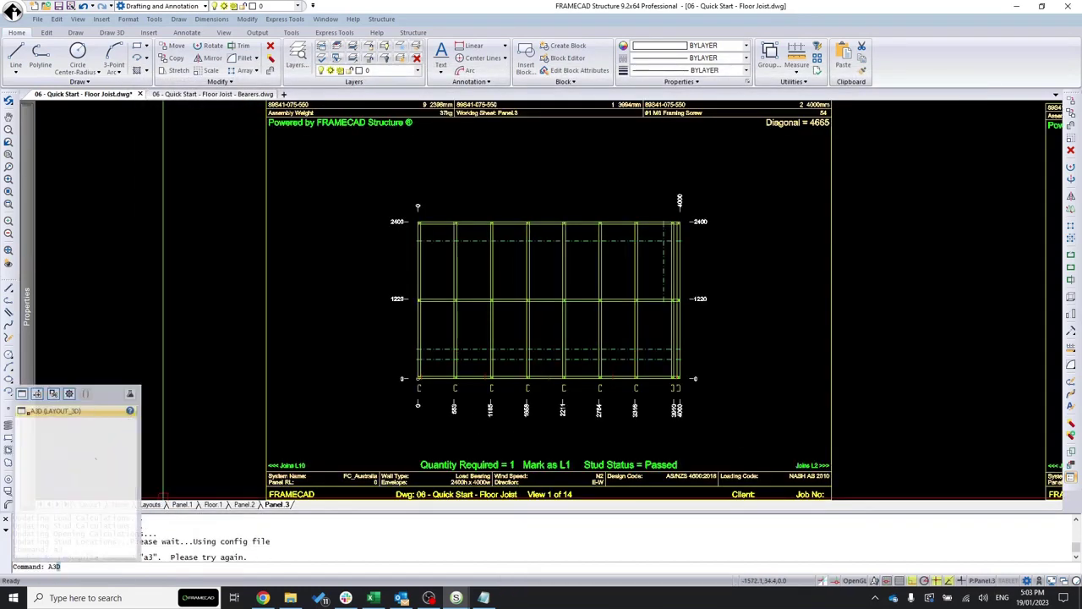
key(Return)
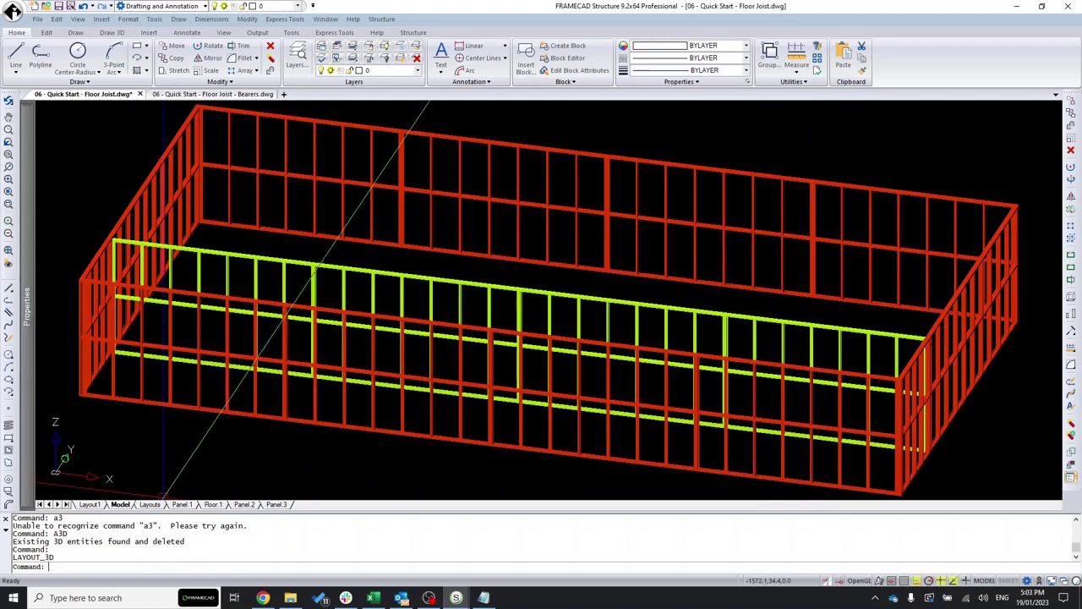
shift+middle_drag(133, 359, 100, 357)
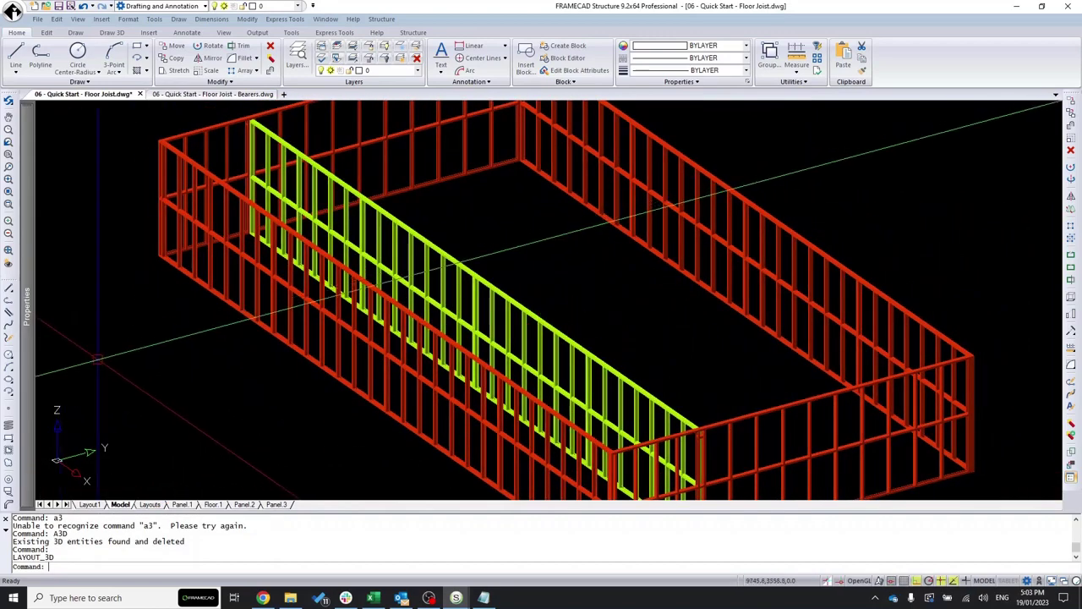
scroll(242, 107, up, 6)
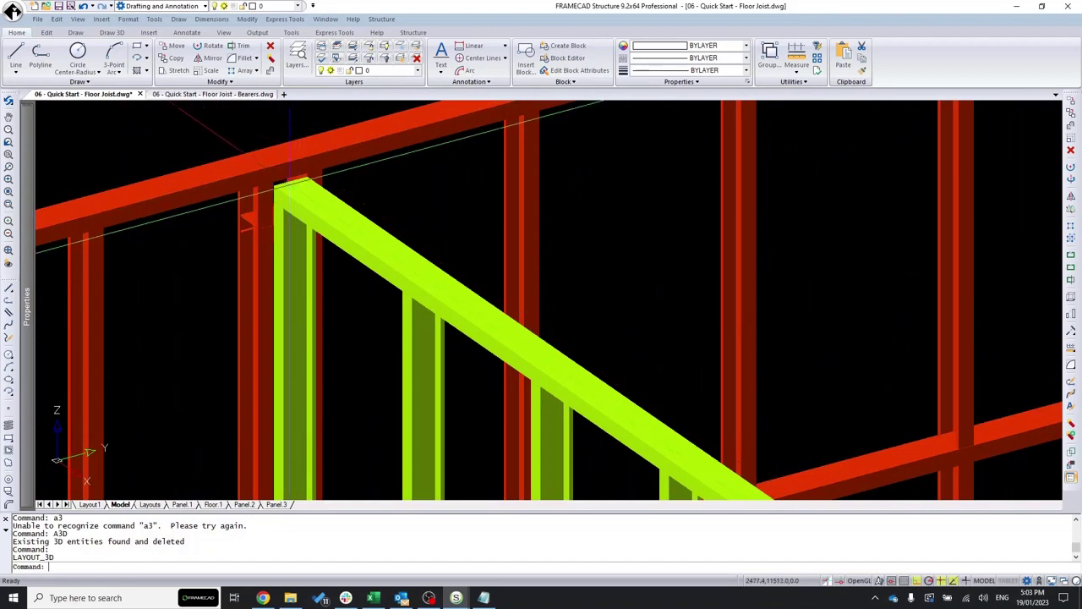
scroll(293, 160, down, 4)
scroll(290, 163, down, 2)
scroll(127, 279, down, 2)
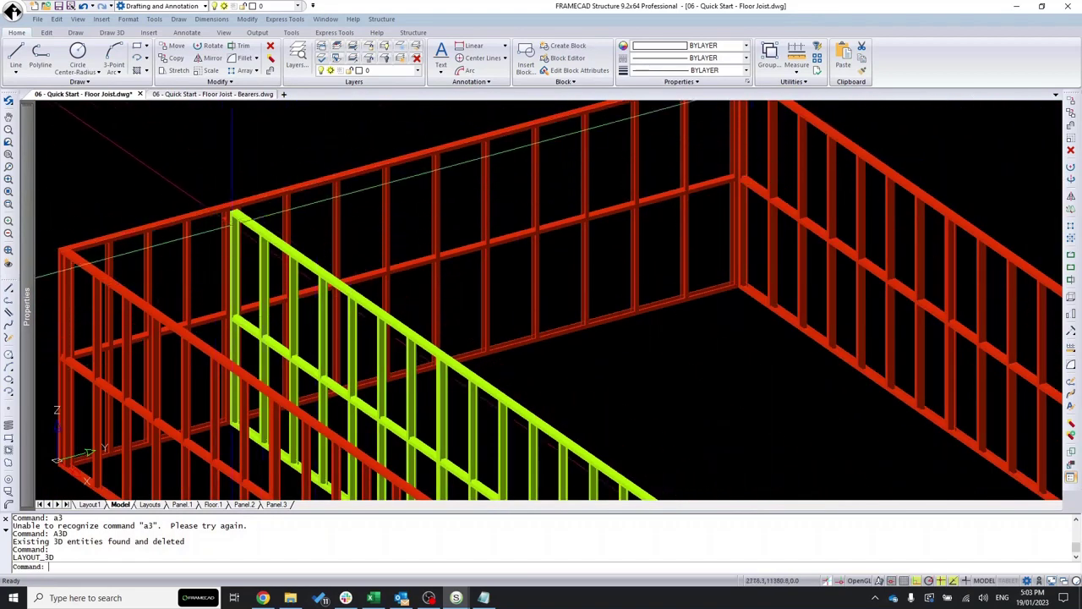
scroll(272, 222, down, 4)
shift+middle_drag(287, 229, 269, 335)
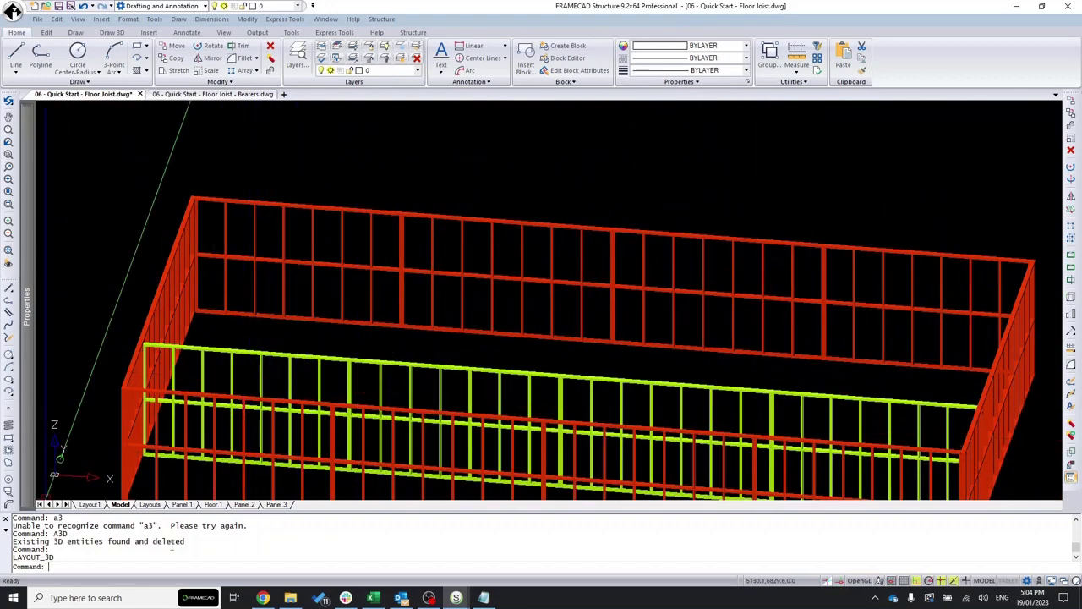
Return to the Layouts sheet and open the joist settings with JSET, going to the Member Height Override value.
click(150, 504)
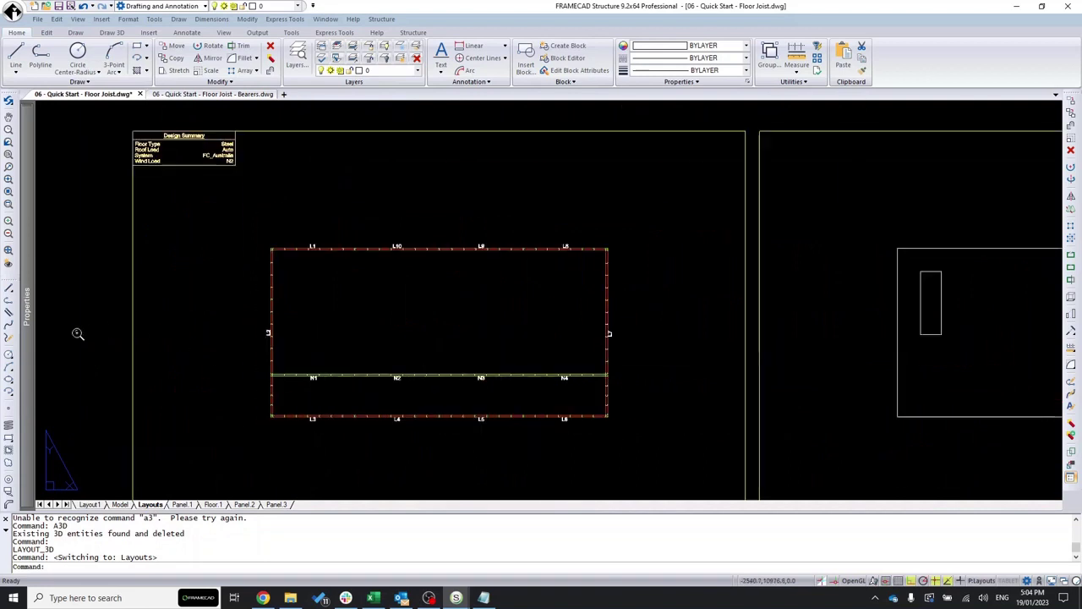
scroll(205, 381, up, 2)
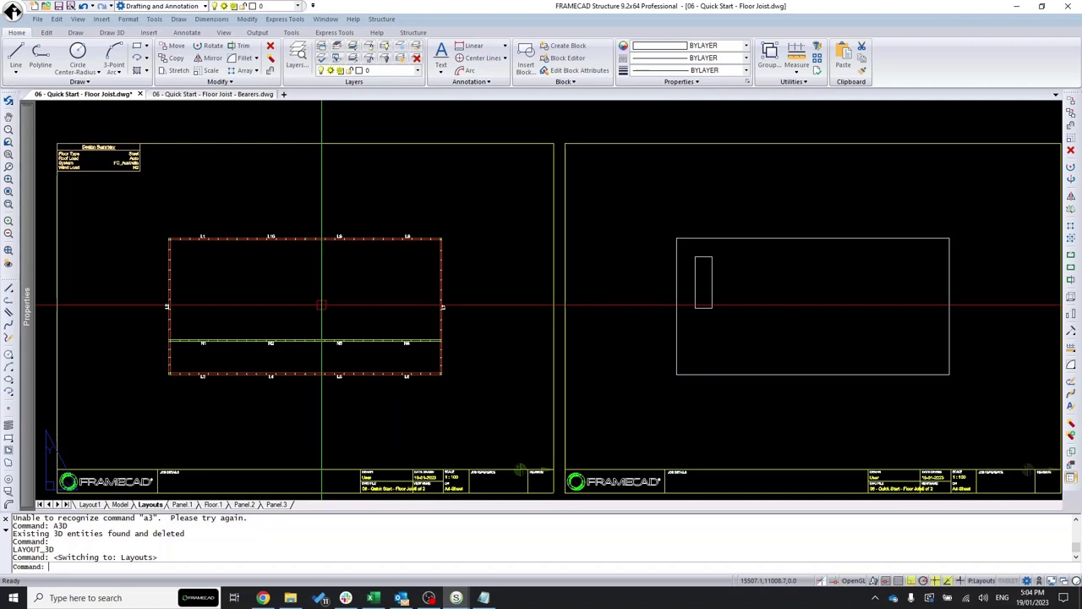
text(SET)
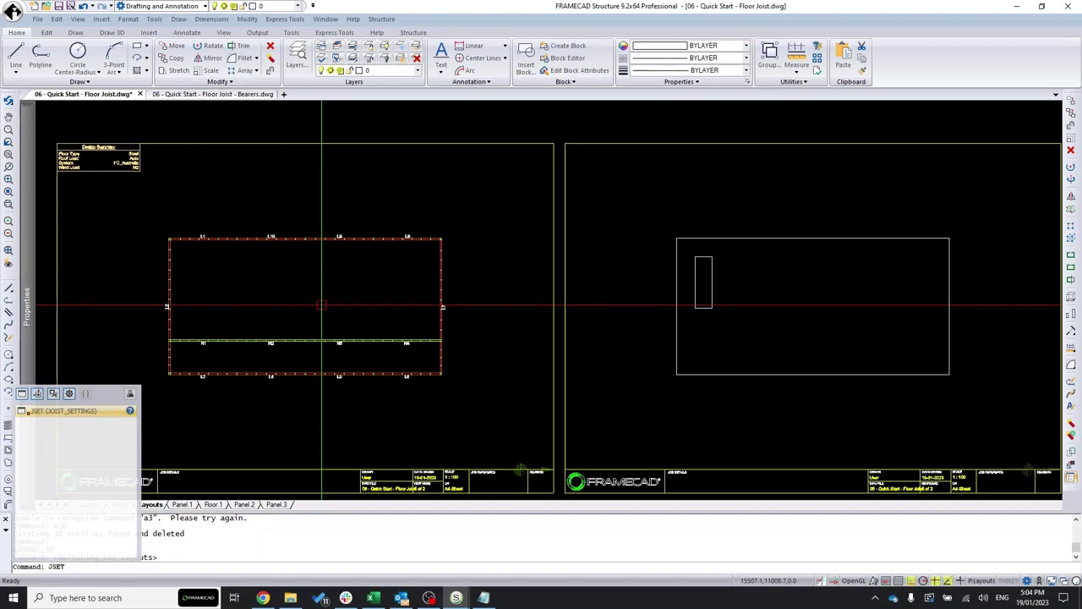
key(Return)
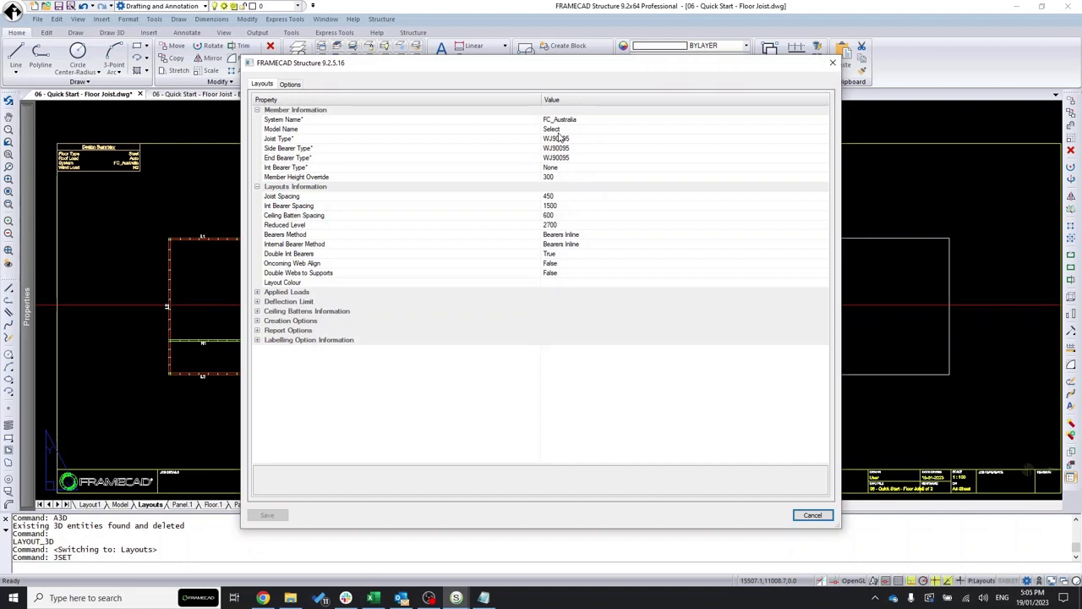
click(580, 177)
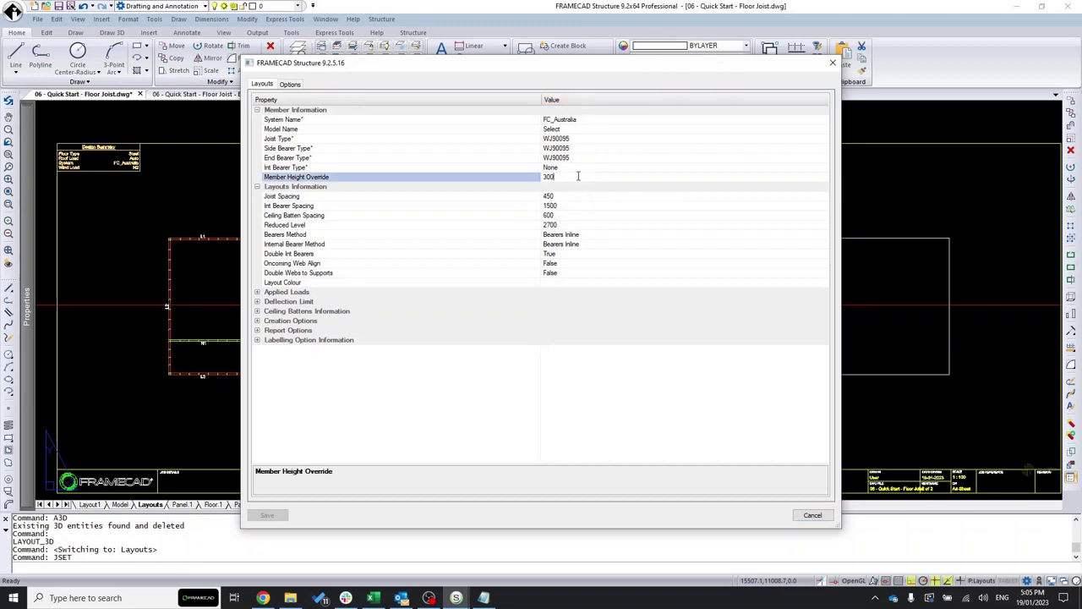
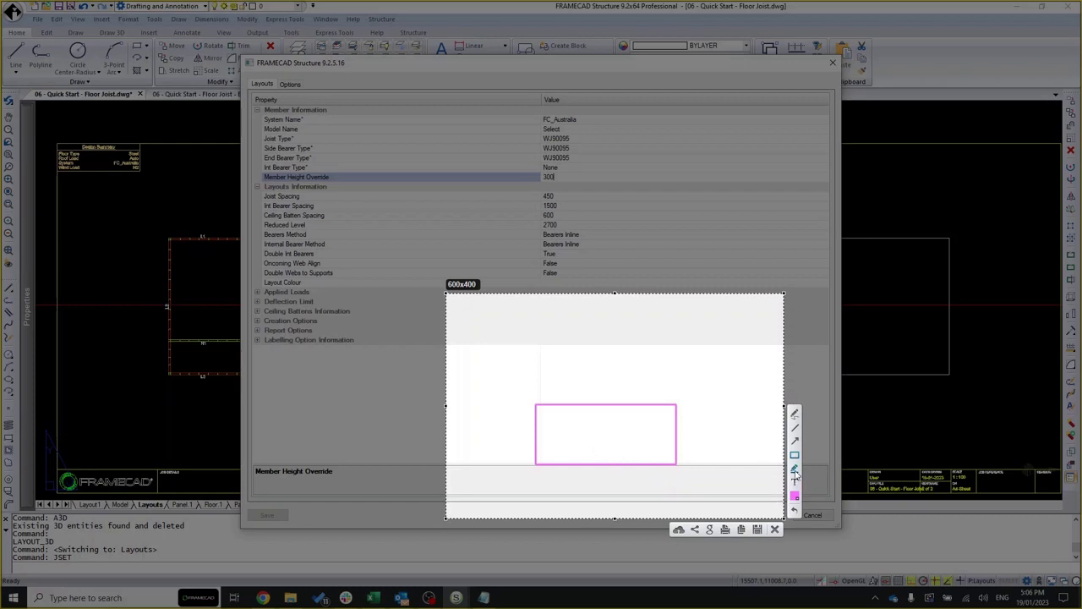
Sketch stacked storey rectangles with arrows marking the wall and joist levels on the screen capture, and discard the capture.
click(794, 470)
mouse_move(486, 475)
mouse_down()
mouse_move(508, 479)
mouse_move(534, 465)
mouse_up()
drag(505, 399, 536, 409)
mouse_move(535, 396)
mouse_down()
mouse_move(614, 411)
mouse_move(676, 404)
mouse_up()
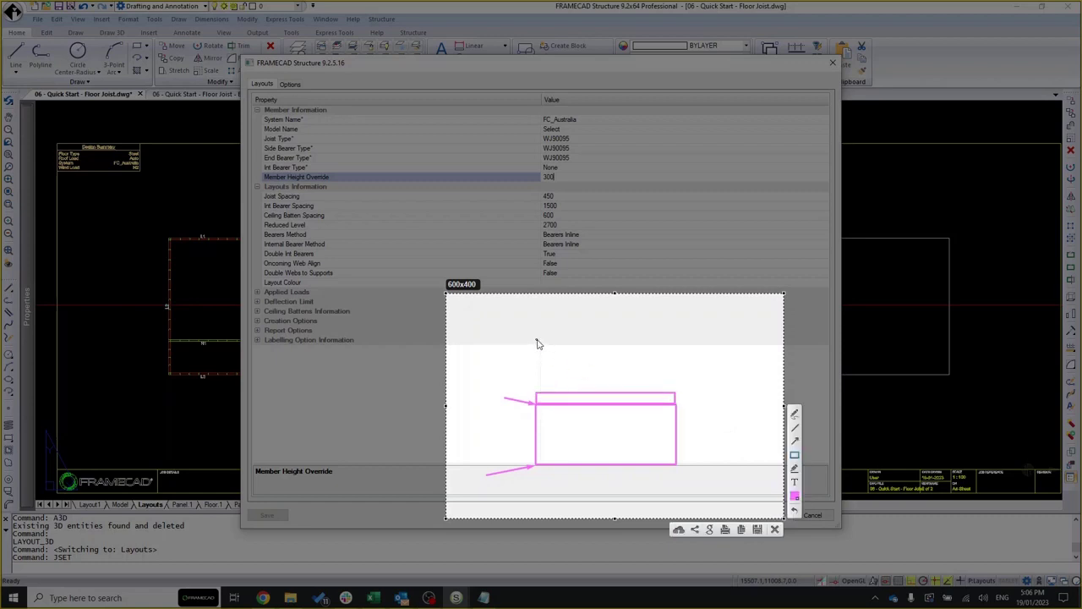
mouse_move(537, 339)
mouse_down()
mouse_move(590, 386)
mouse_move(673, 395)
mouse_up()
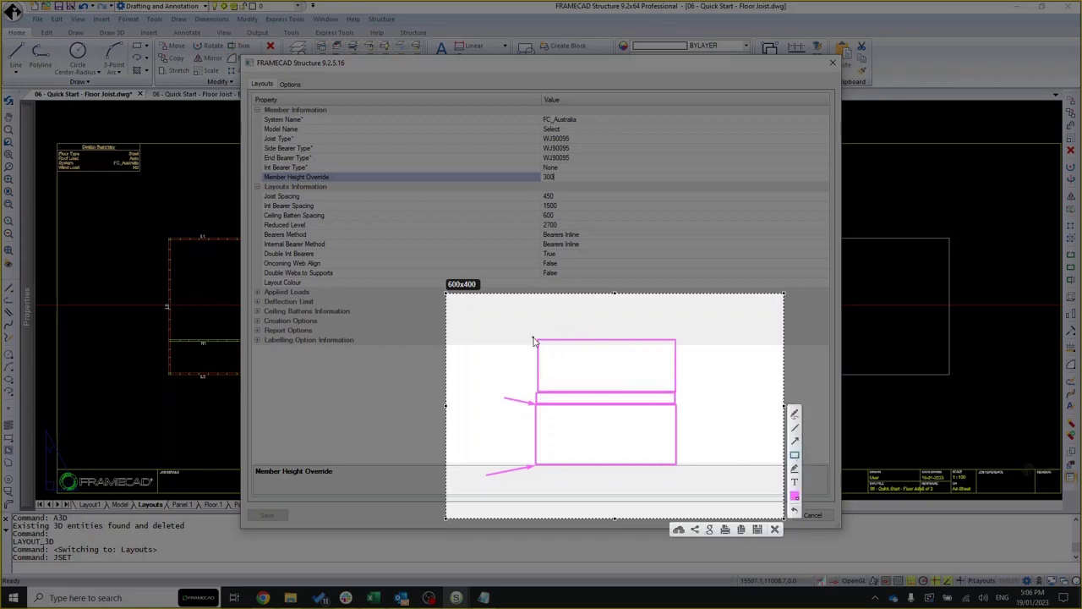
drag(542, 344, 546, 307)
drag(491, 356, 535, 341)
drag(500, 383, 539, 395)
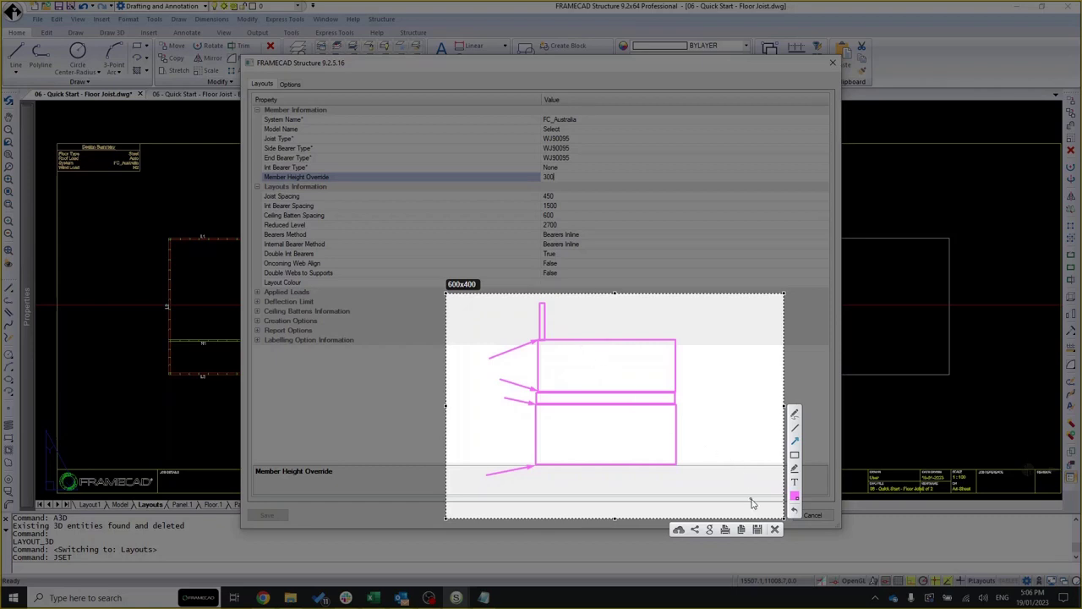
click(774, 530)
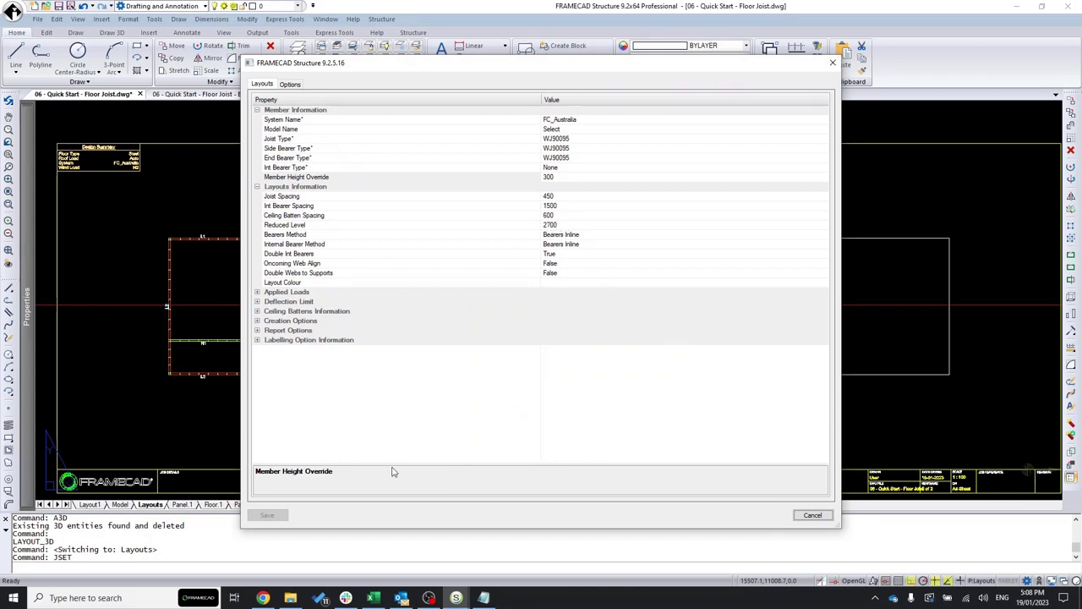
Set the Bearers Method in the layout information to Bearers Inline.
click(624, 237)
click(826, 235)
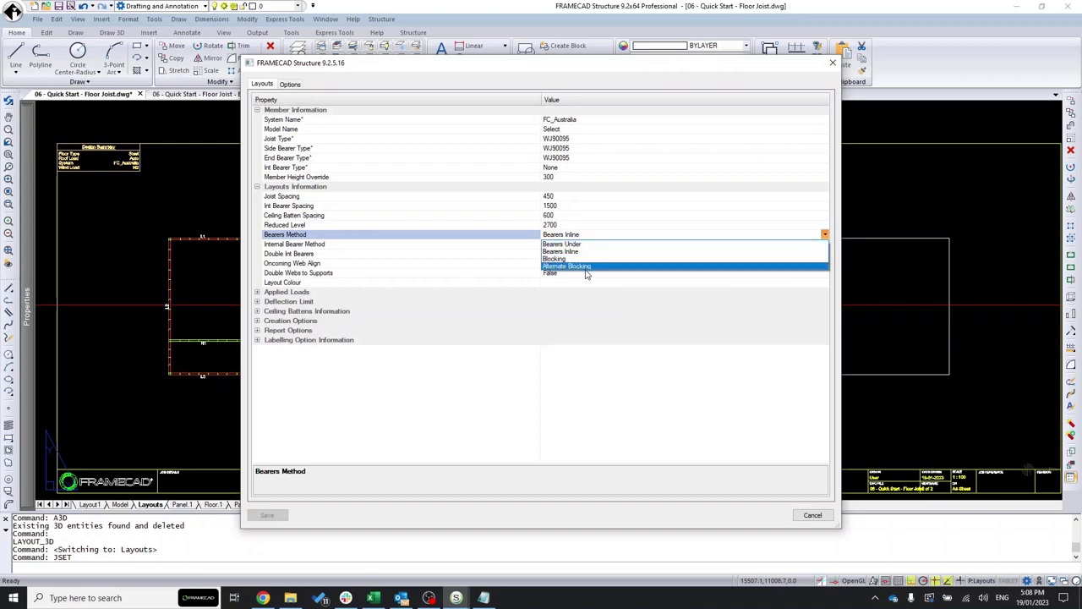
click(630, 252)
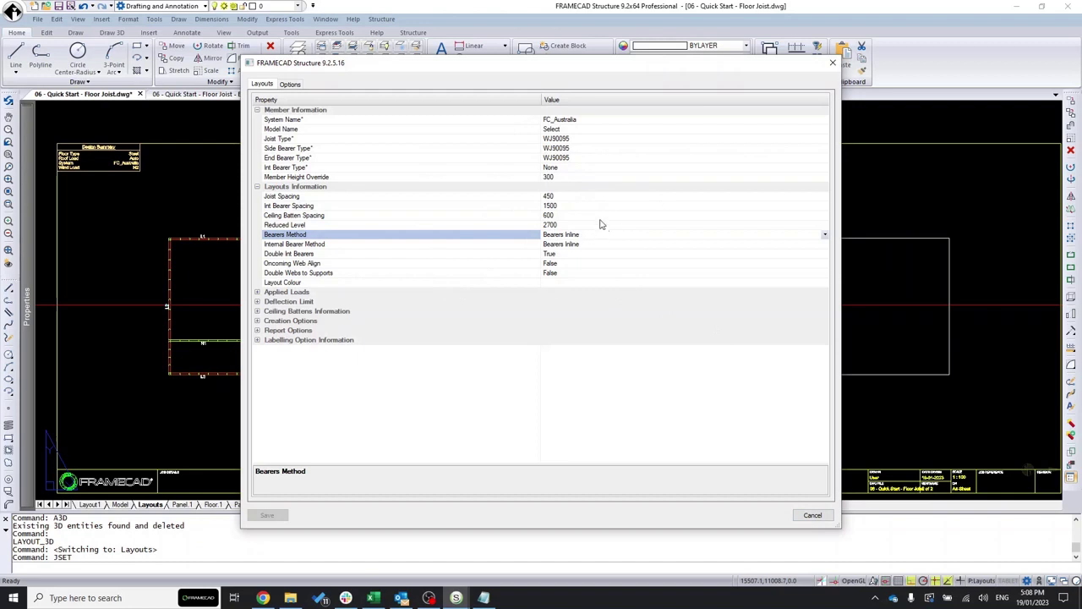
Dismiss the joist settings without saving and view the Bearers Under example in the 06 - Quick Start - Floor Joist - Bearers drawing.
click(812, 515)
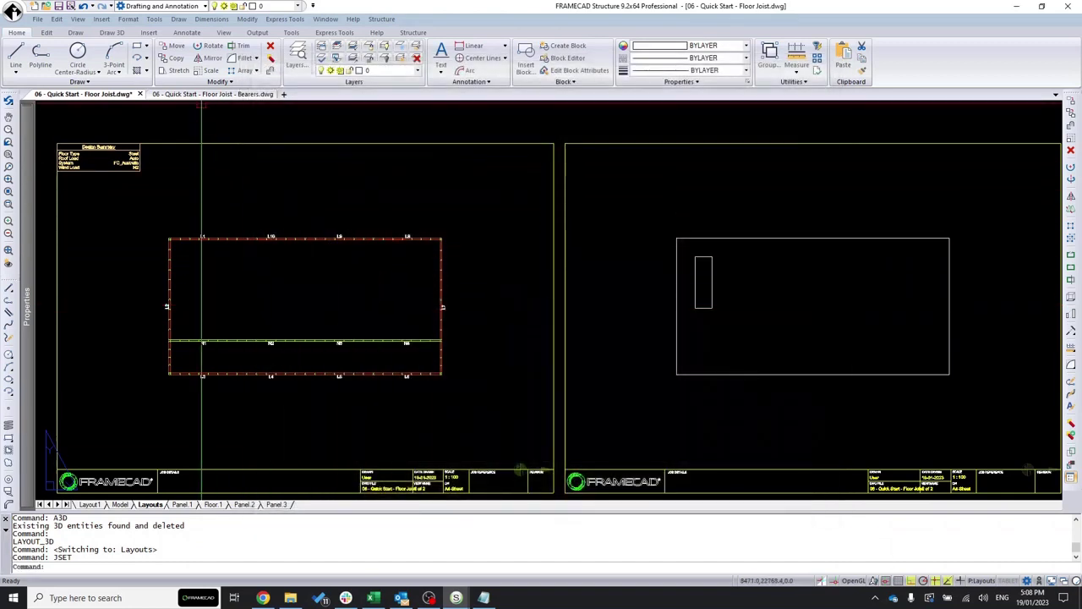
click(200, 95)
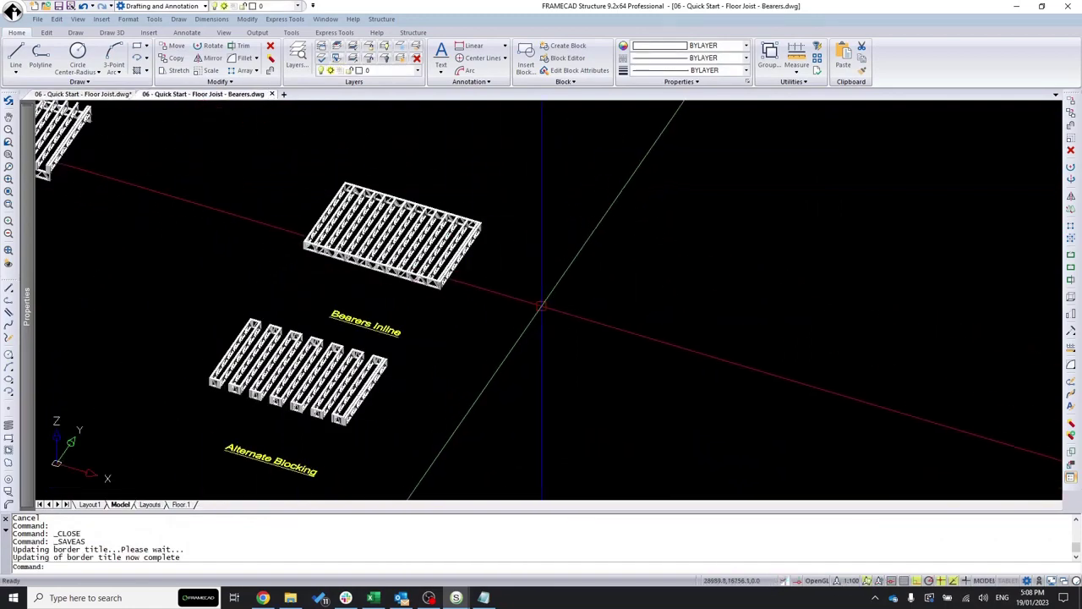
scroll(144, 205, up, 3)
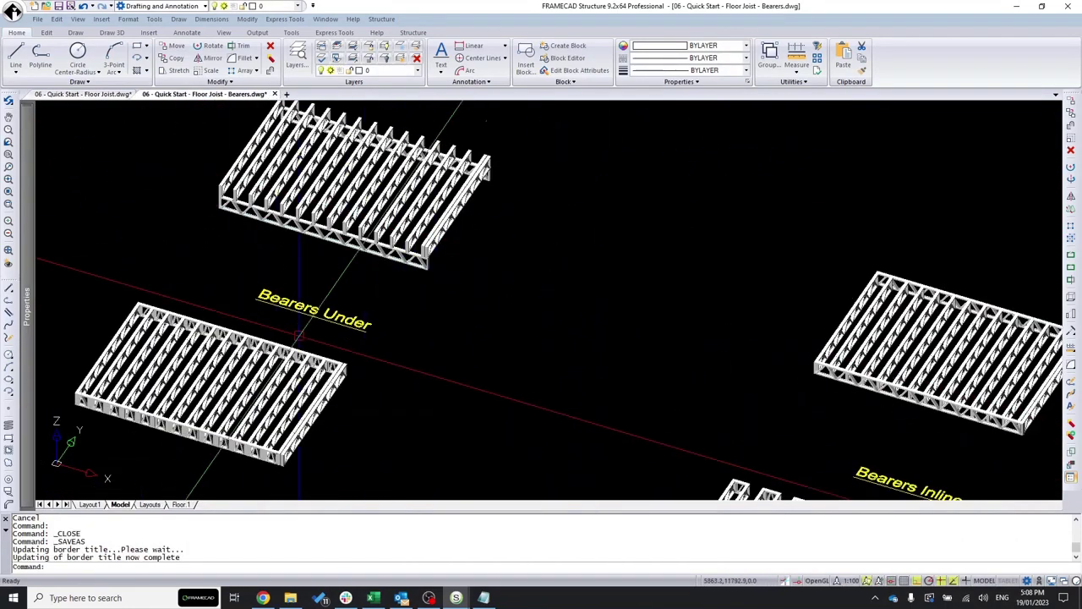
scroll(364, 181, down, 3)
scroll(364, 182, up, 6)
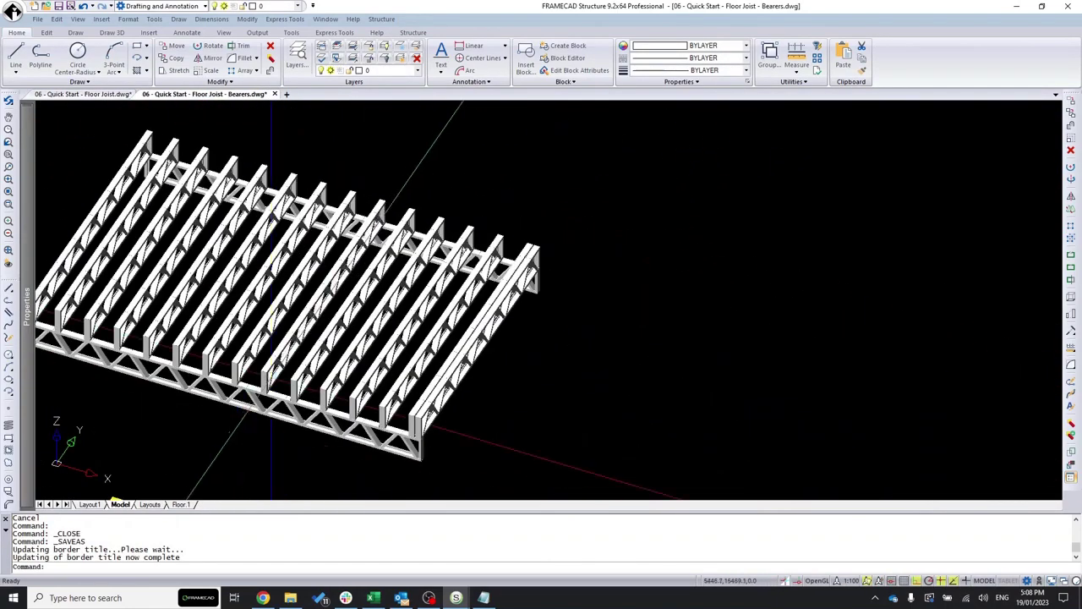
scroll(359, 430, down, 2)
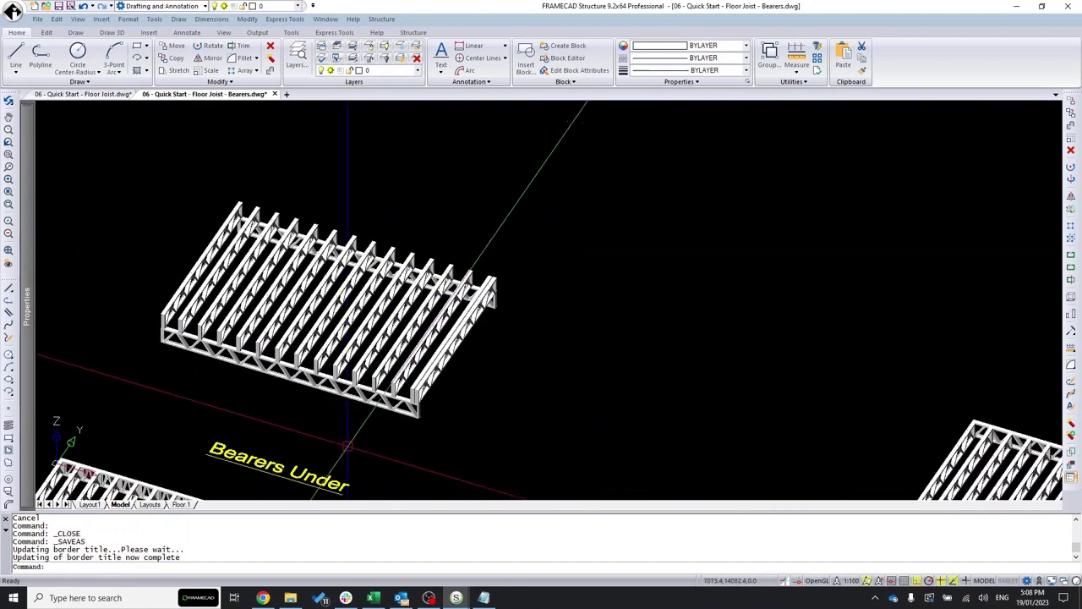
Inspect from a low angle how the joists sit on the end bearers in the Bearers Under model.
shift+middle_drag(331, 443, 292, 413)
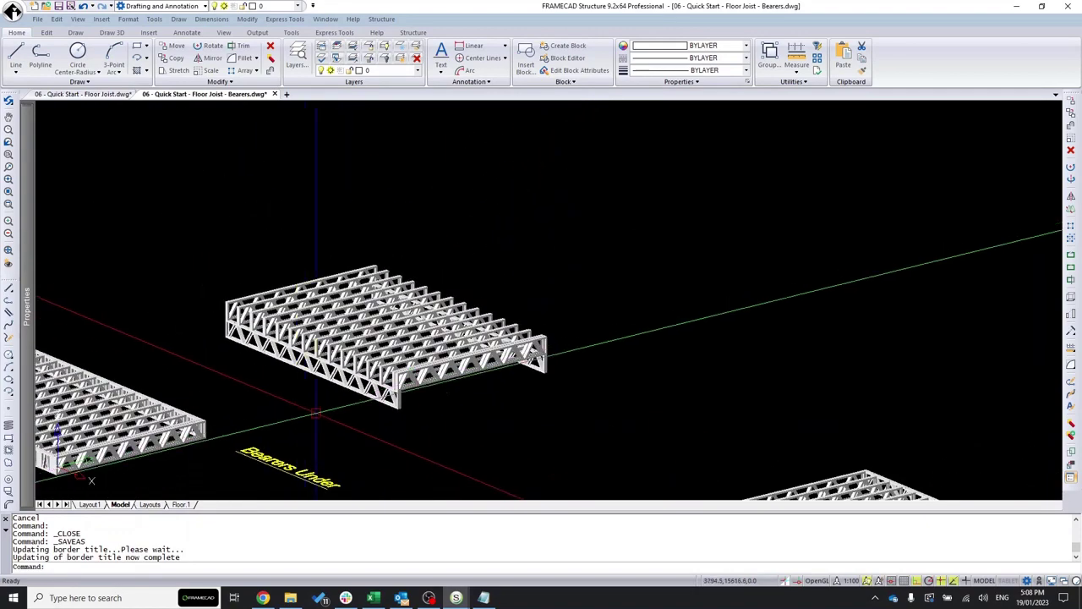
scroll(419, 385, up, 4)
scroll(419, 384, down, 2)
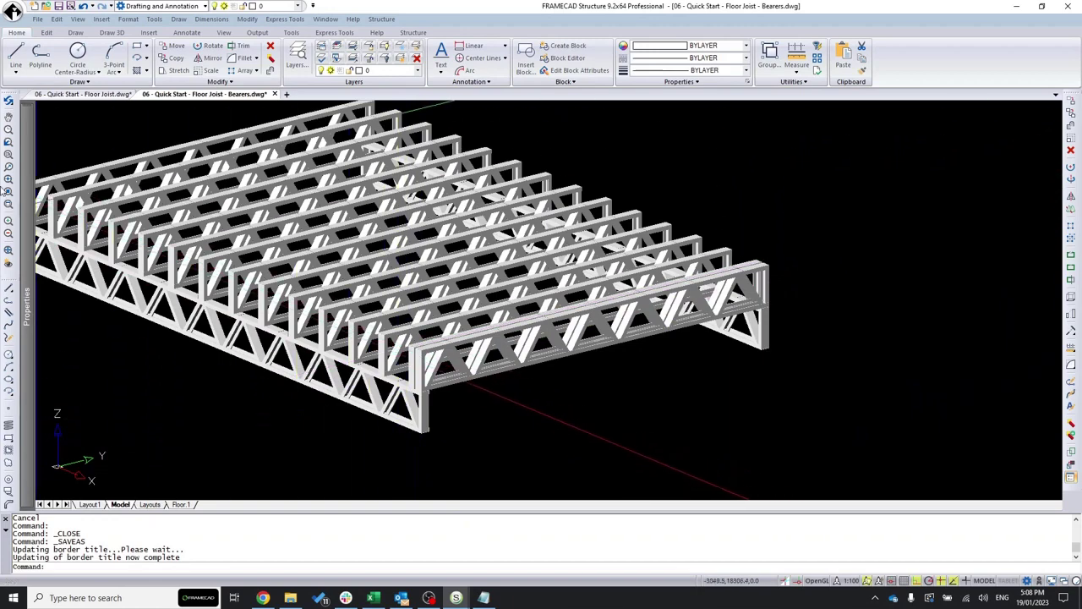
scroll(719, 380, down, 3)
scroll(719, 381, down, 1)
scroll(634, 398, up, 2)
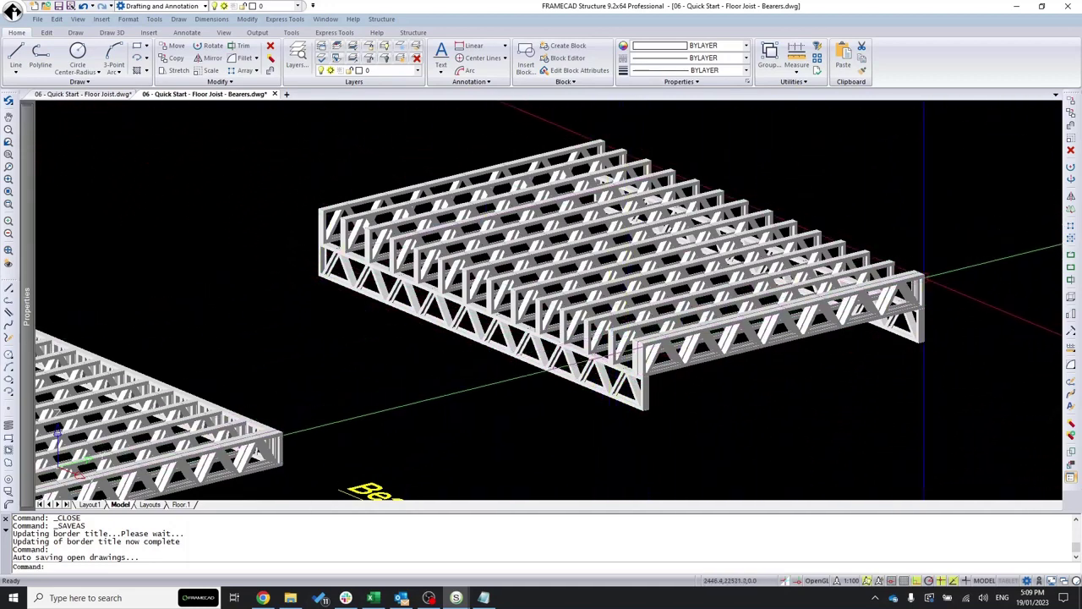
scroll(938, 218, down, 3)
scroll(321, 370, up, 2)
Inspect the Blocking model's corner, highlighting the second joist's top chord to check where it ends at the floor edge.
shift+middle_drag(320, 371, 427, 431)
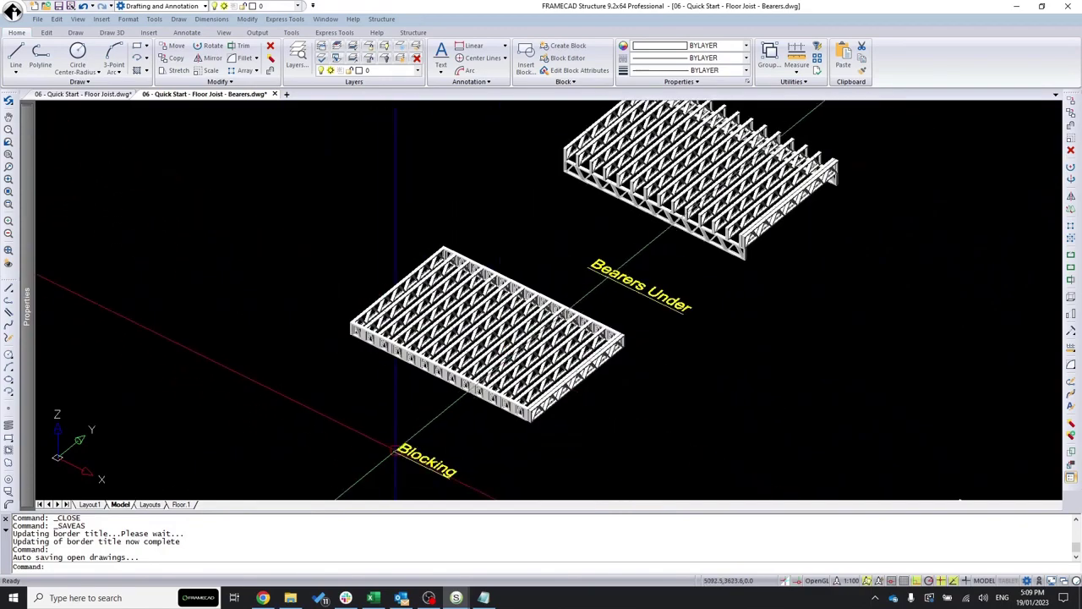
scroll(345, 339, up, 5)
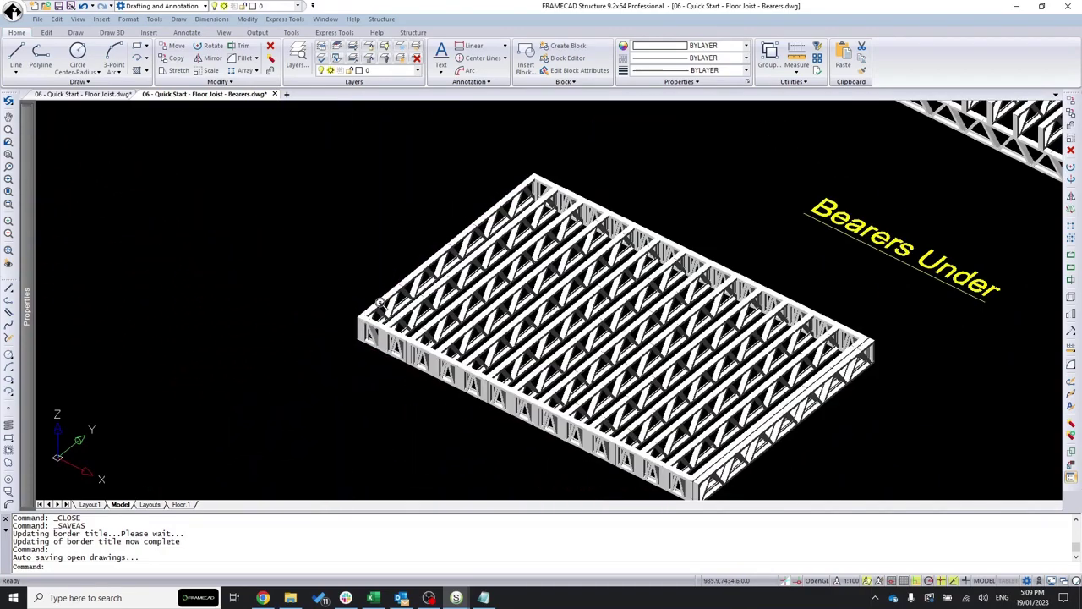
shift+middle_drag(346, 338, 396, 382)
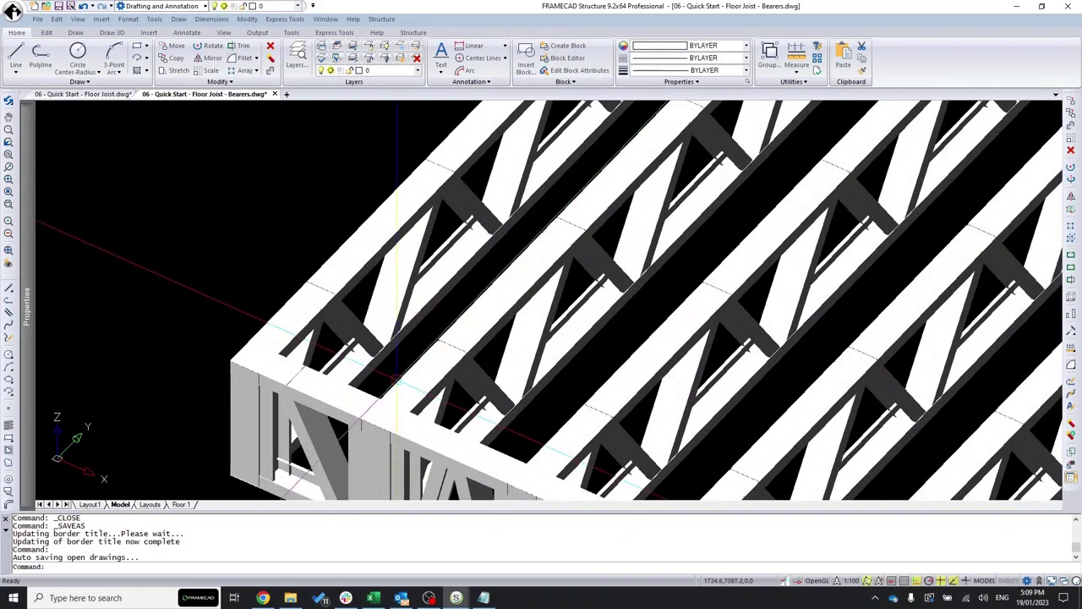
click(398, 389)
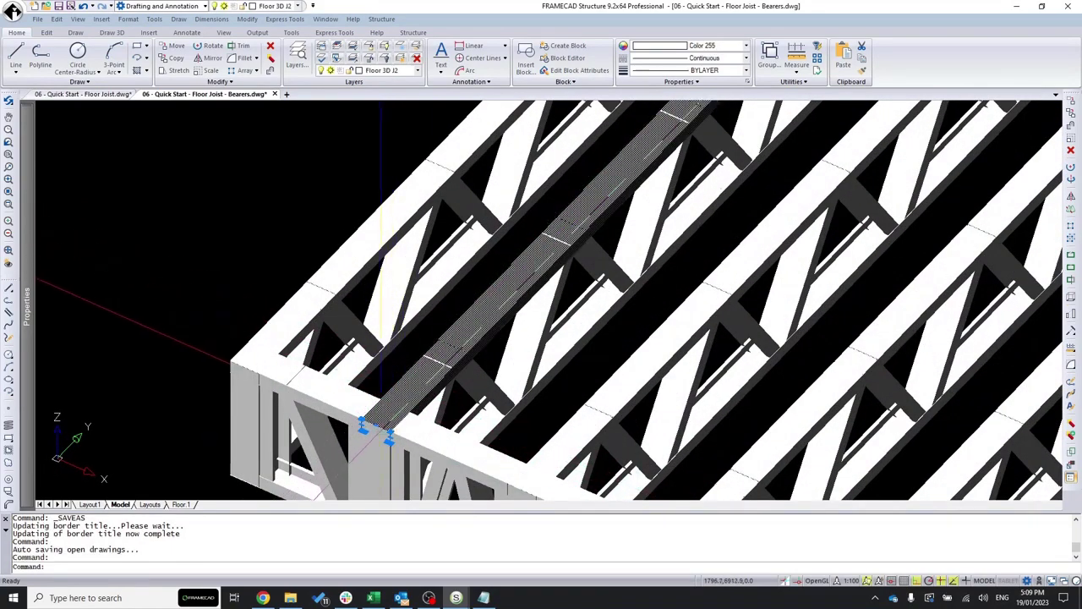
shift+middle_drag(389, 448, 385, 466)
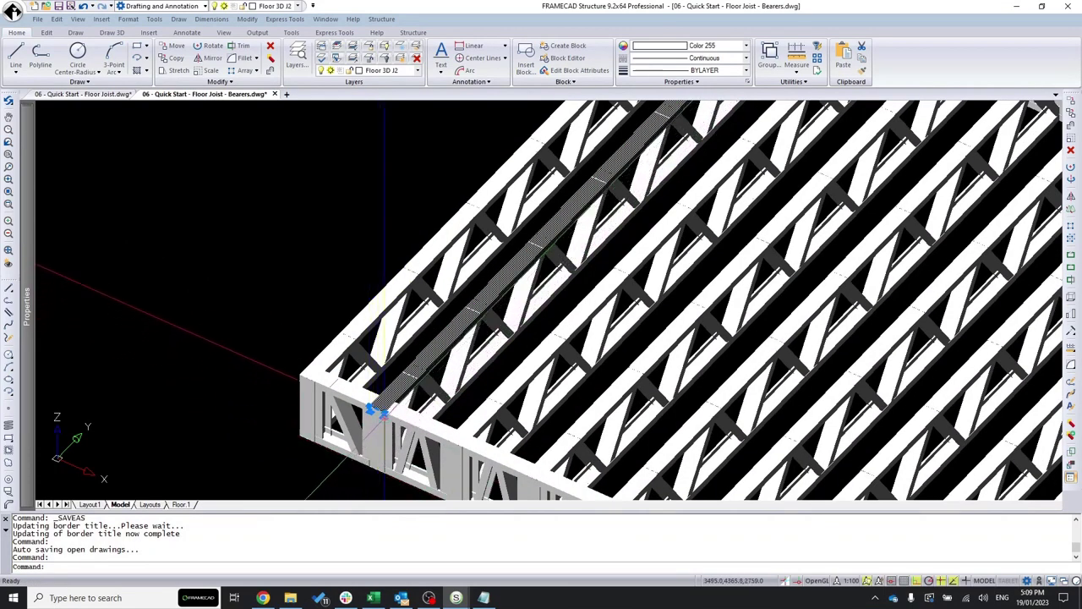
scroll(379, 474, up, 3)
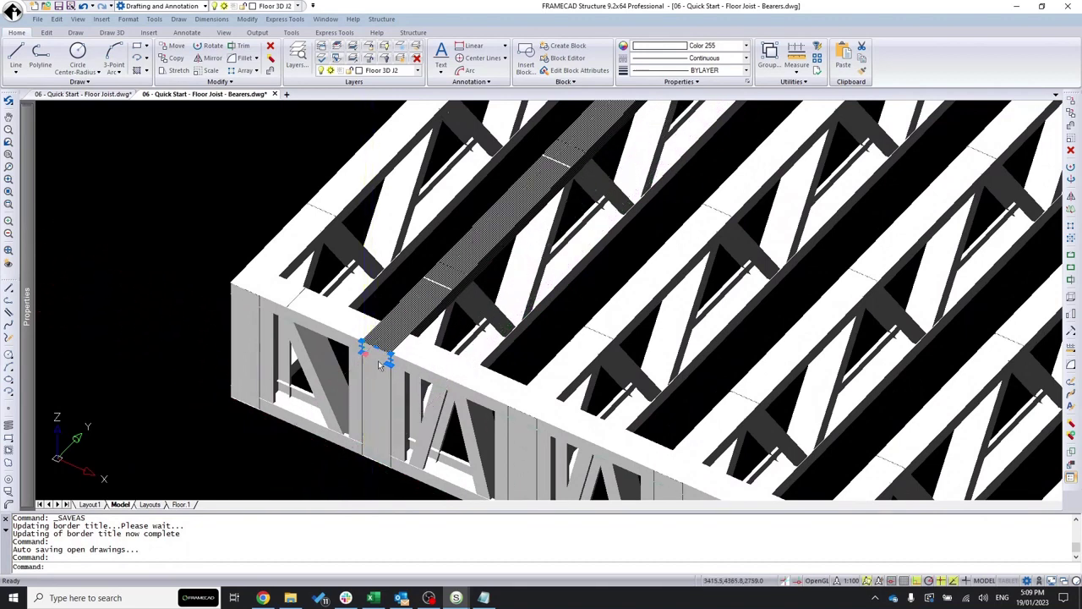
mouse_move(388, 358)
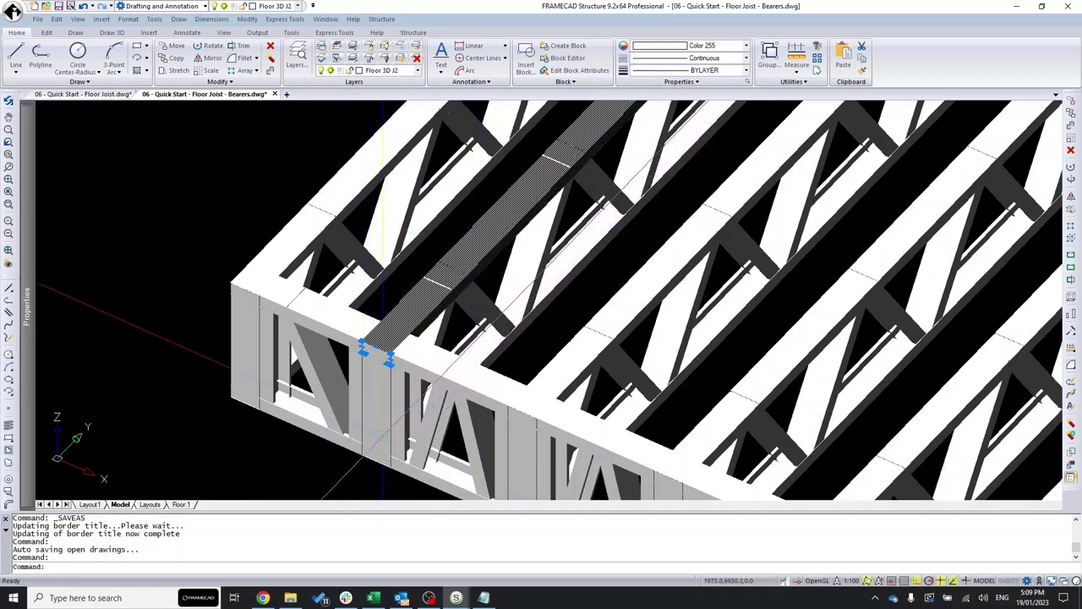
key(Escape)
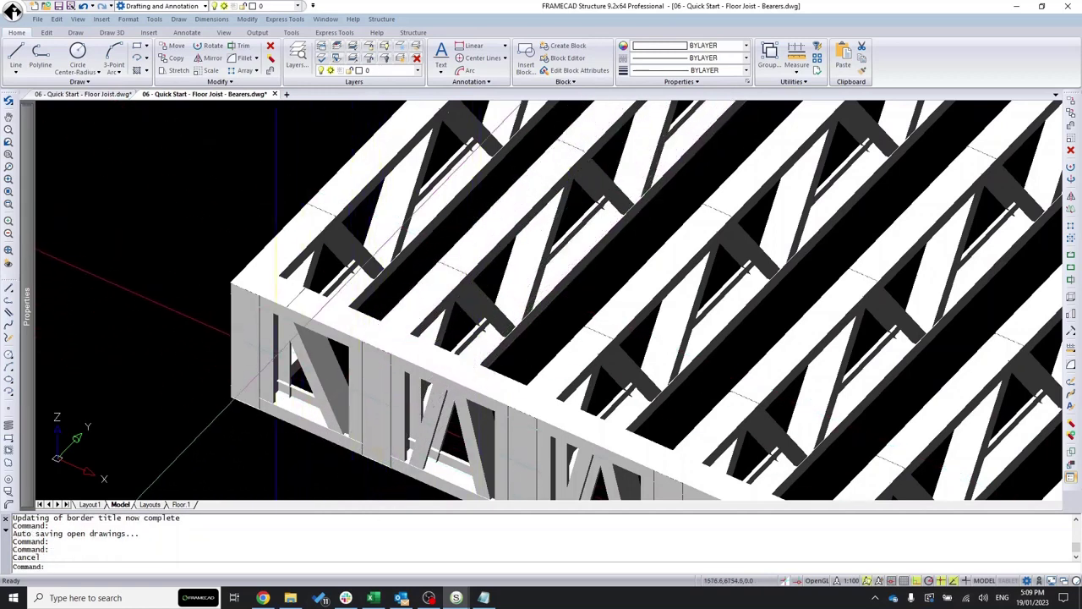
Highlight the top chord of the second blocking panel and examine how the panels fit between joists along the Blocking model's edge.
shift+middle_drag(275, 355, 518, 397)
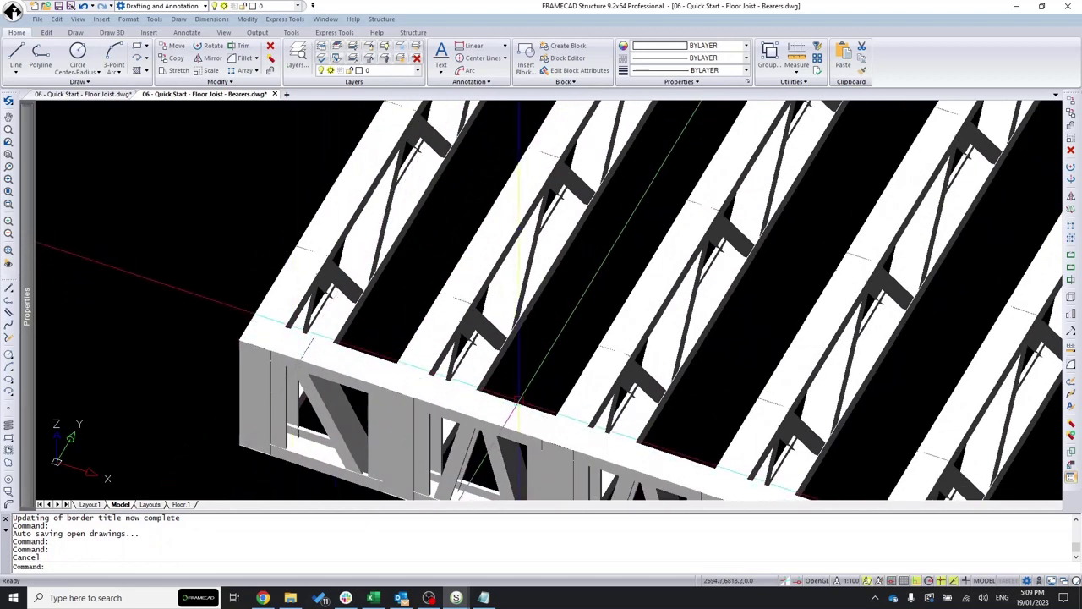
click(518, 399)
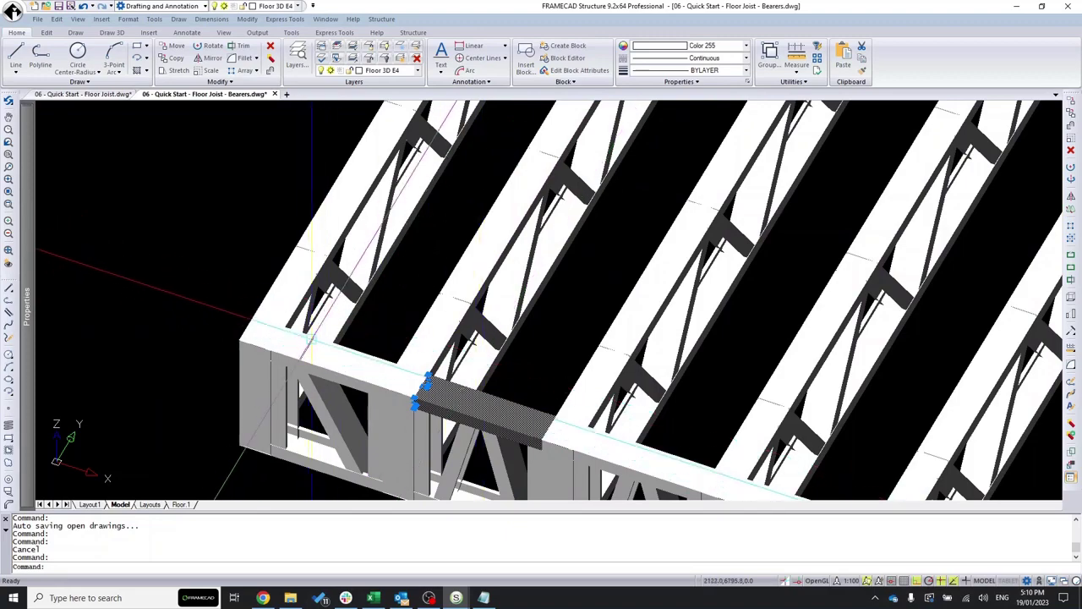
mouse_move(478, 400)
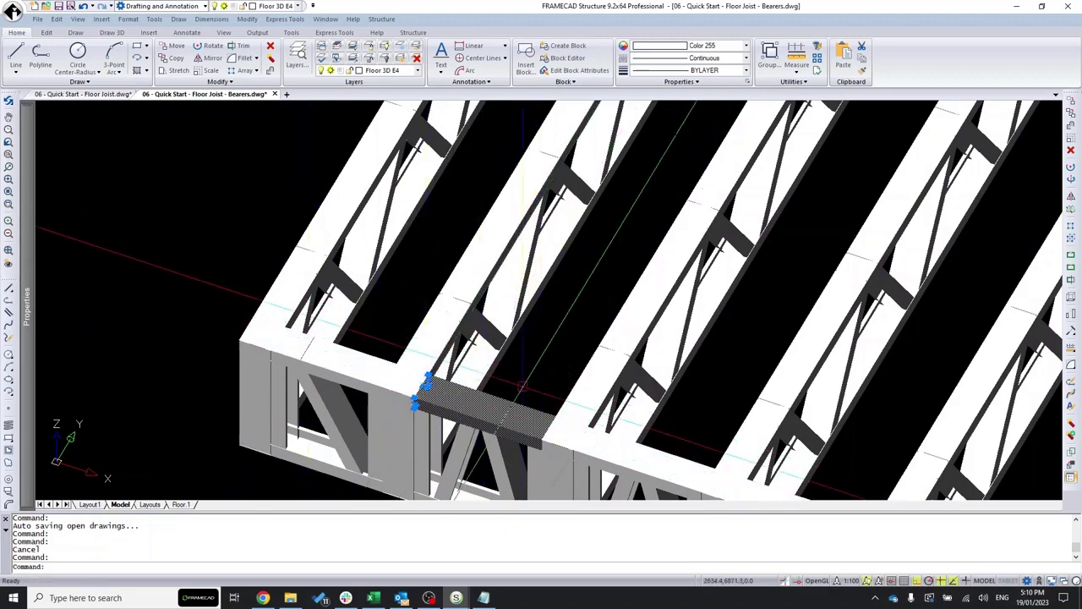
scroll(253, 306, down, 5)
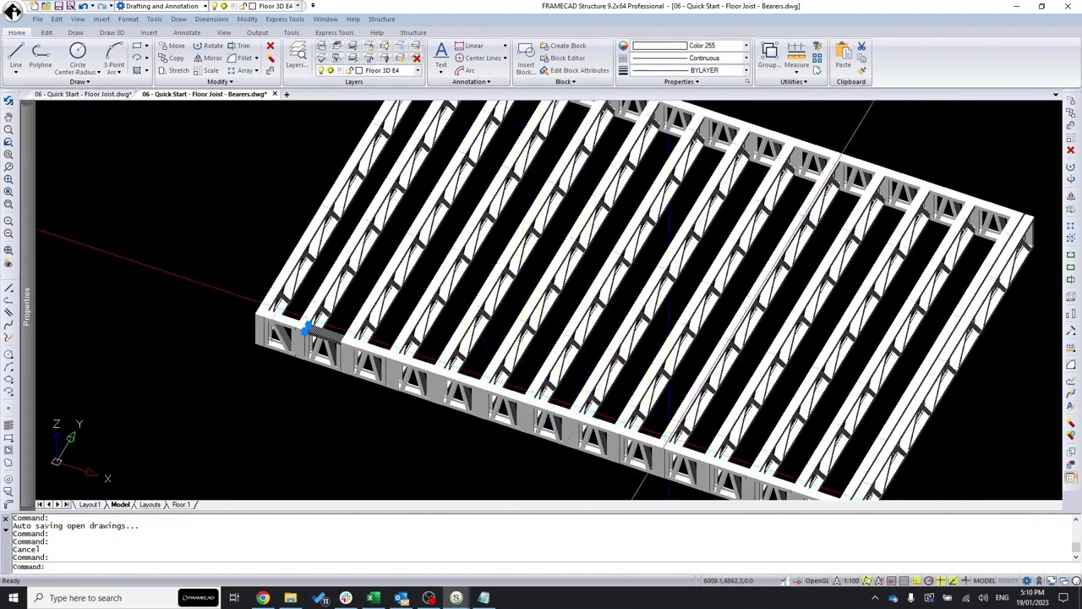
scroll(317, 338, up, 5)
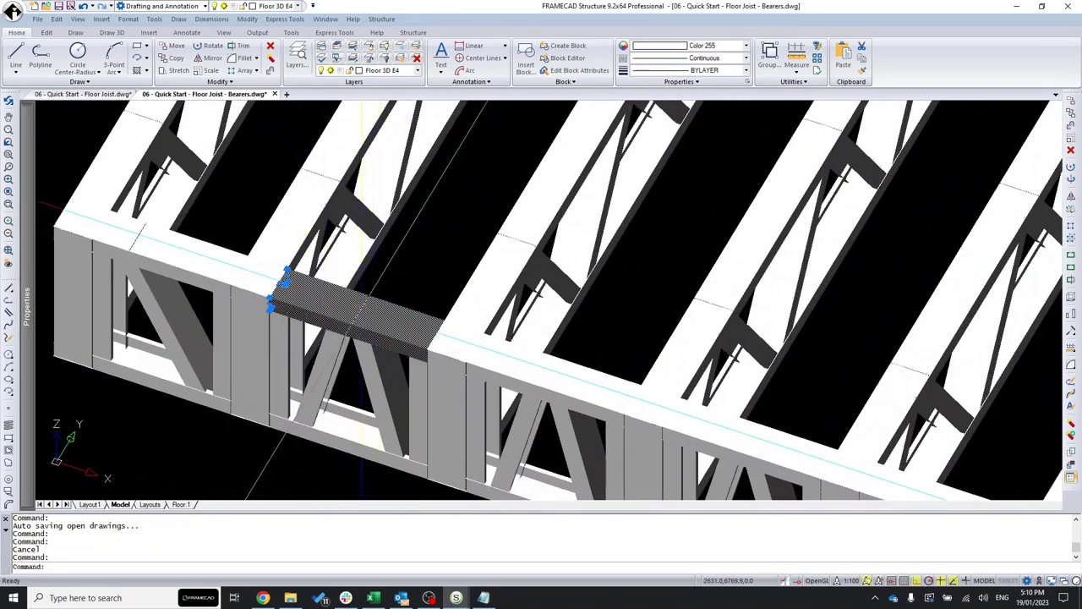
shift+middle_drag(379, 340, 343, 313)
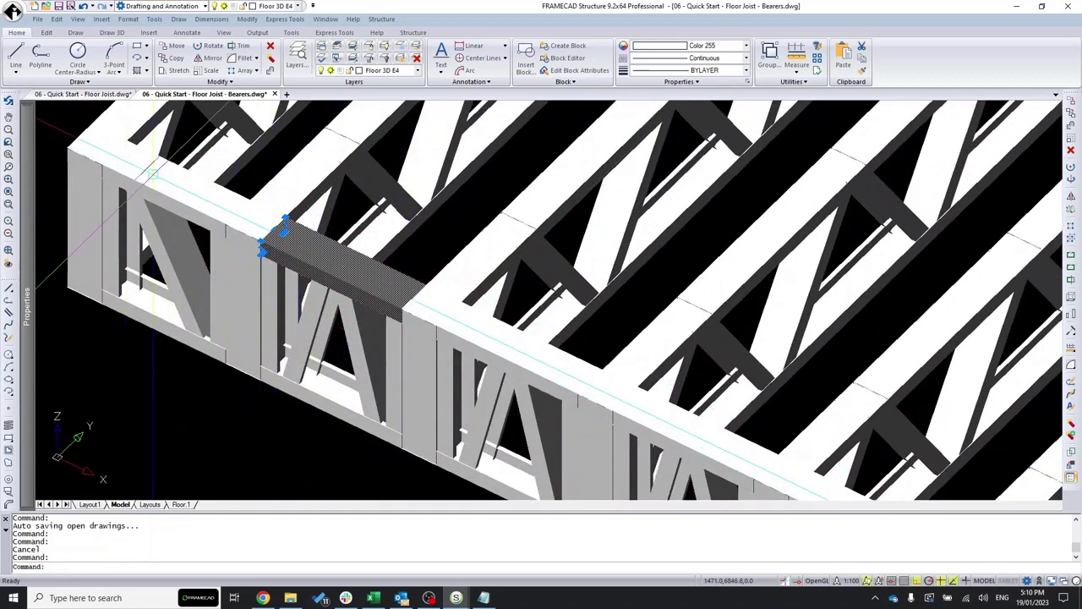
scroll(221, 219, down, 3)
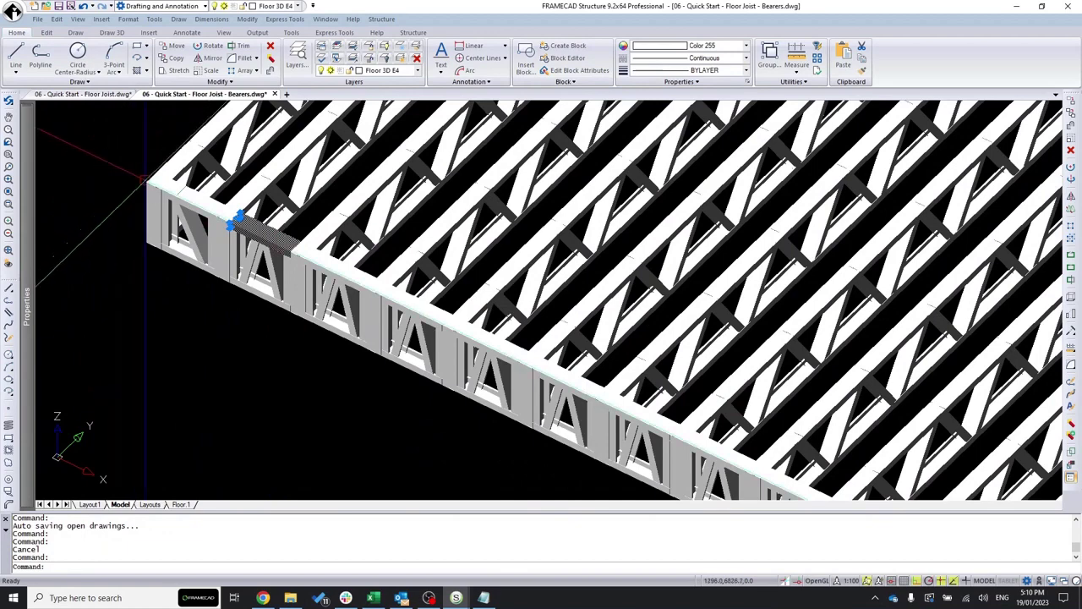
scroll(341, 302, down, 2)
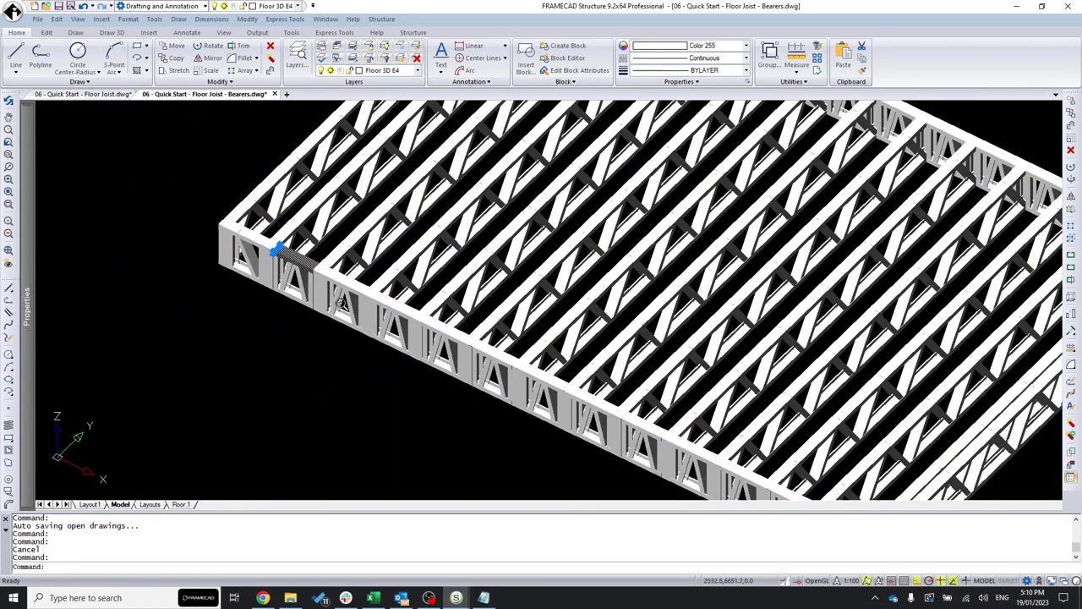
scroll(178, 287, down, 4)
key(Escape)
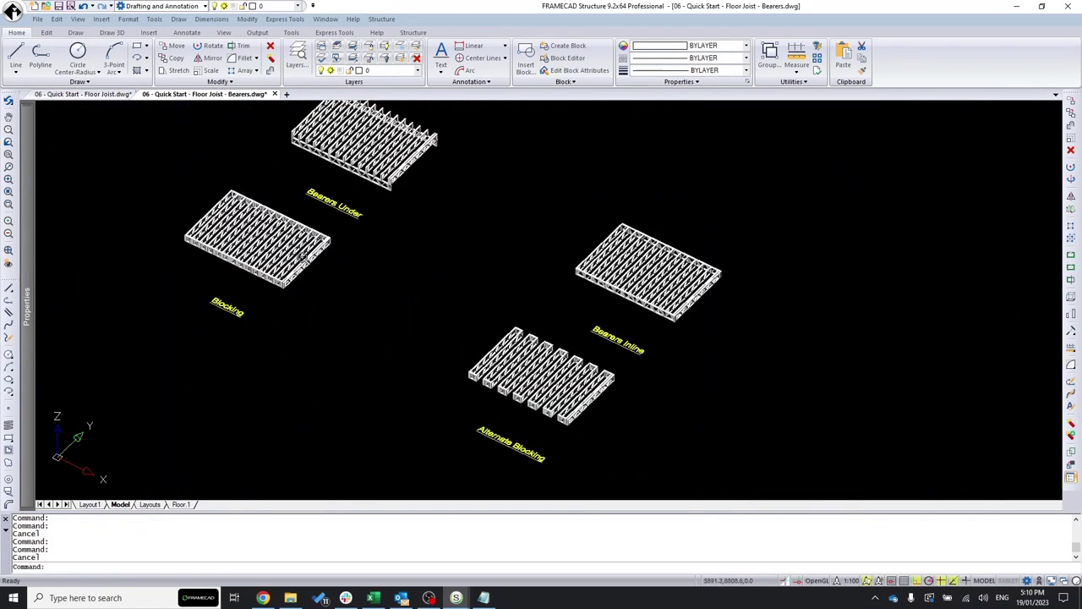
Examine the Alternate Blocking model from both sides, checking the blocking panels in every second joist bay.
scroll(564, 440, up, 5)
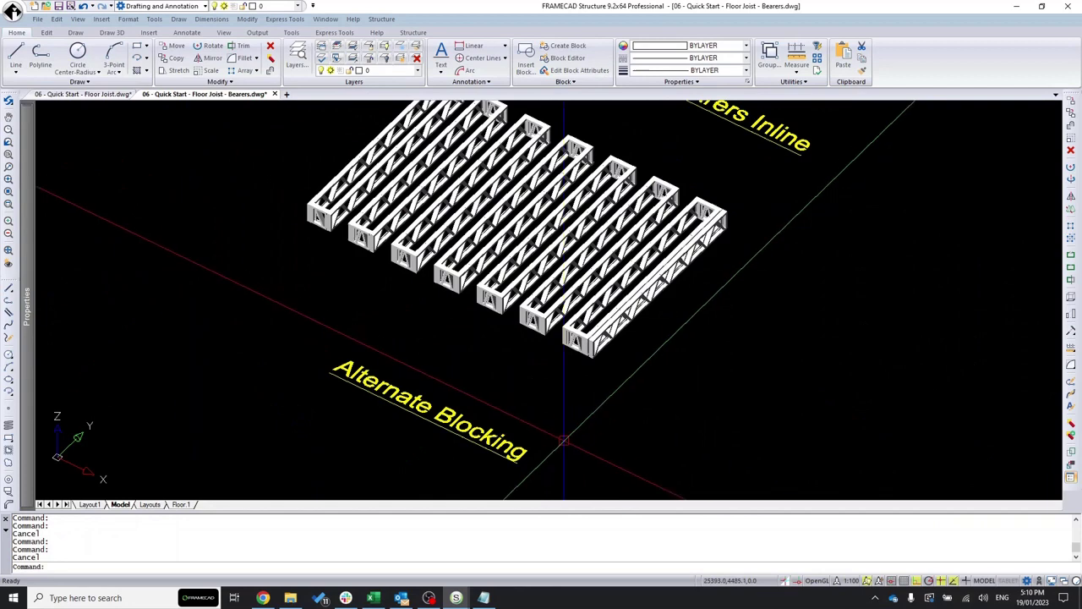
scroll(262, 195, down, 5)
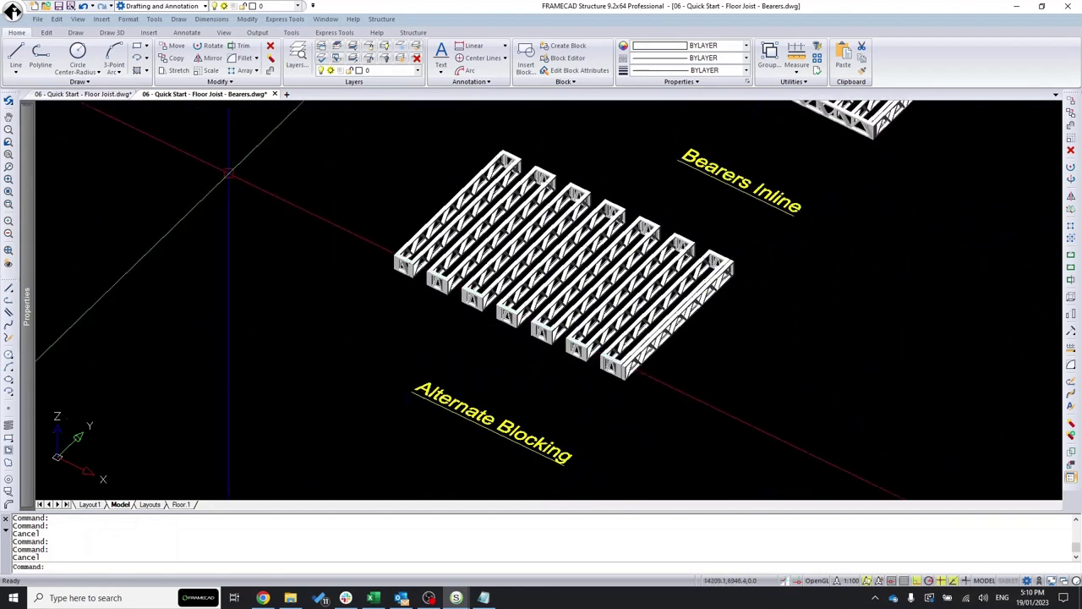
scroll(575, 346, up, 5)
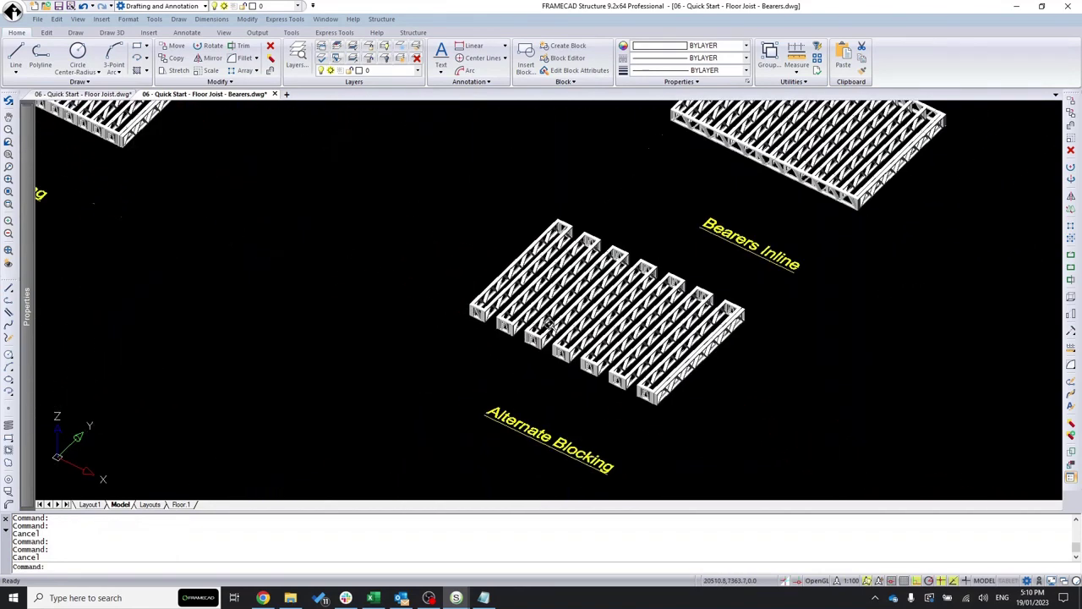
scroll(550, 186, up, 2)
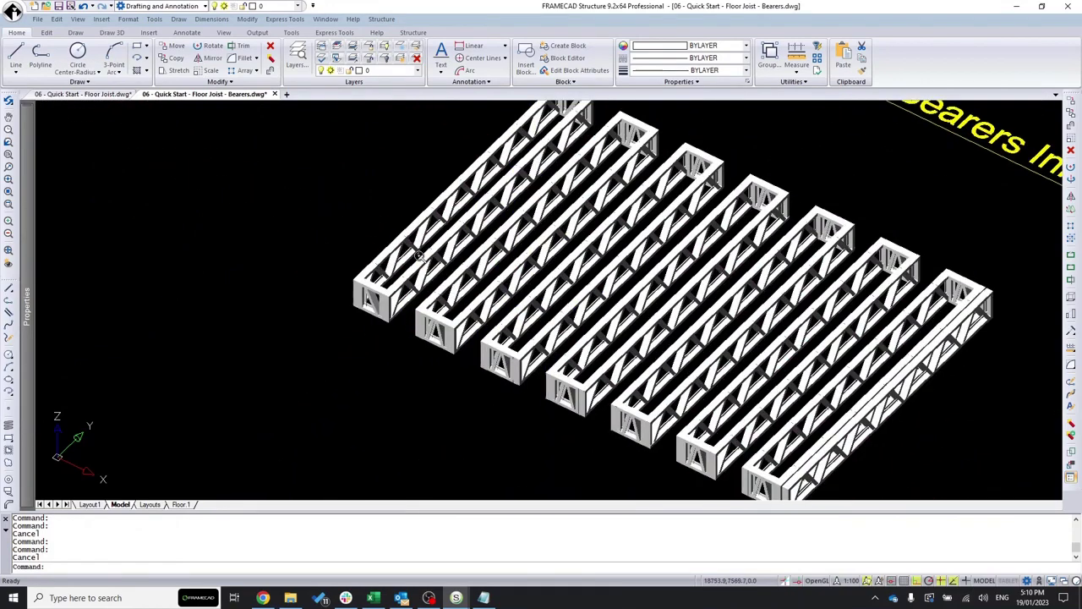
scroll(420, 259, up, 3)
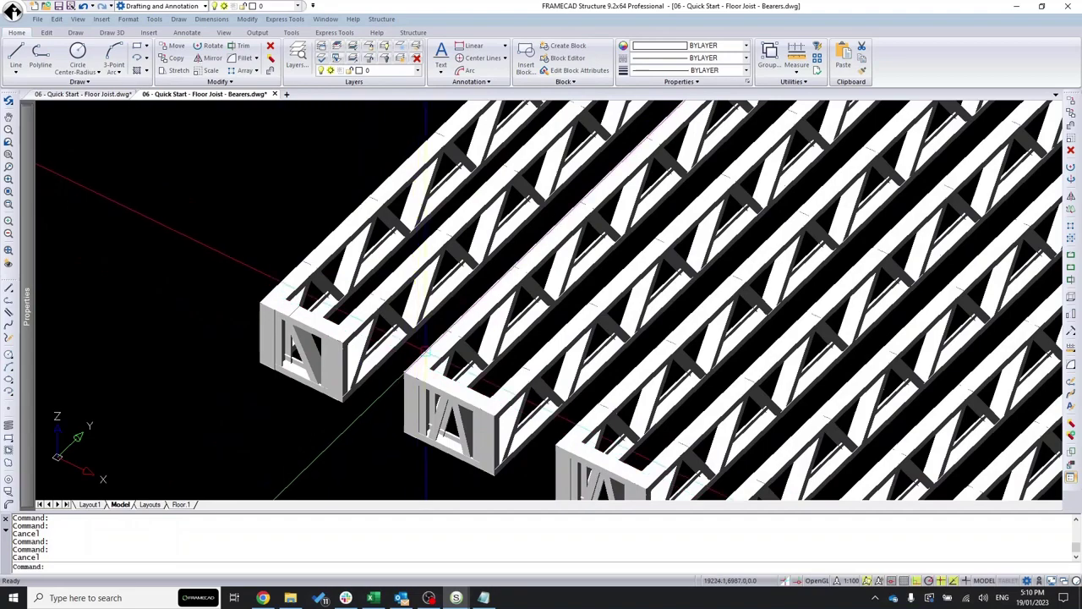
shift+middle_drag(473, 397, 507, 363)
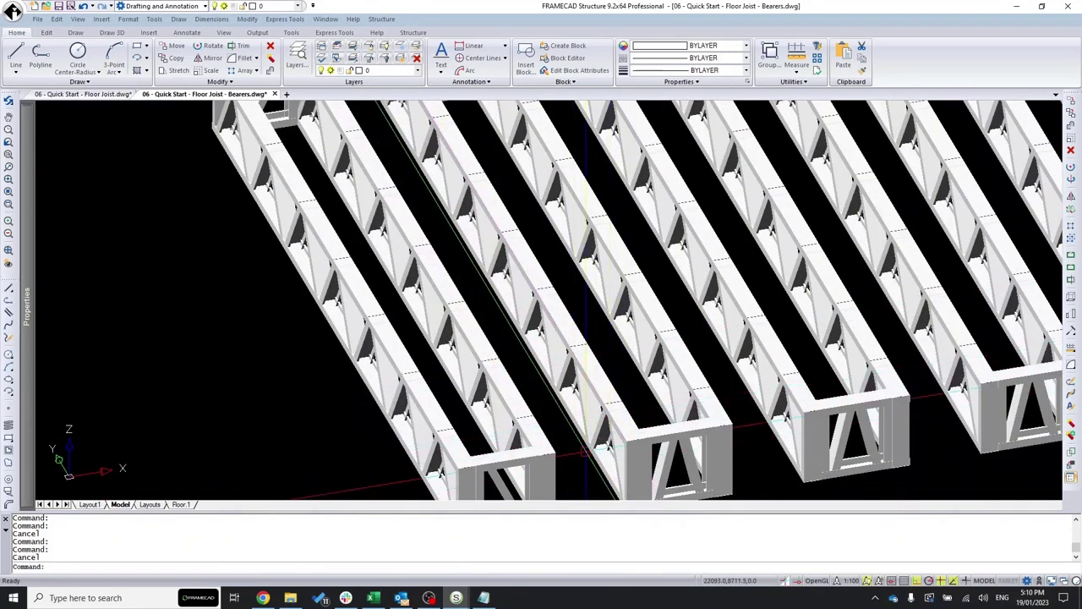
scroll(607, 462, down, 1)
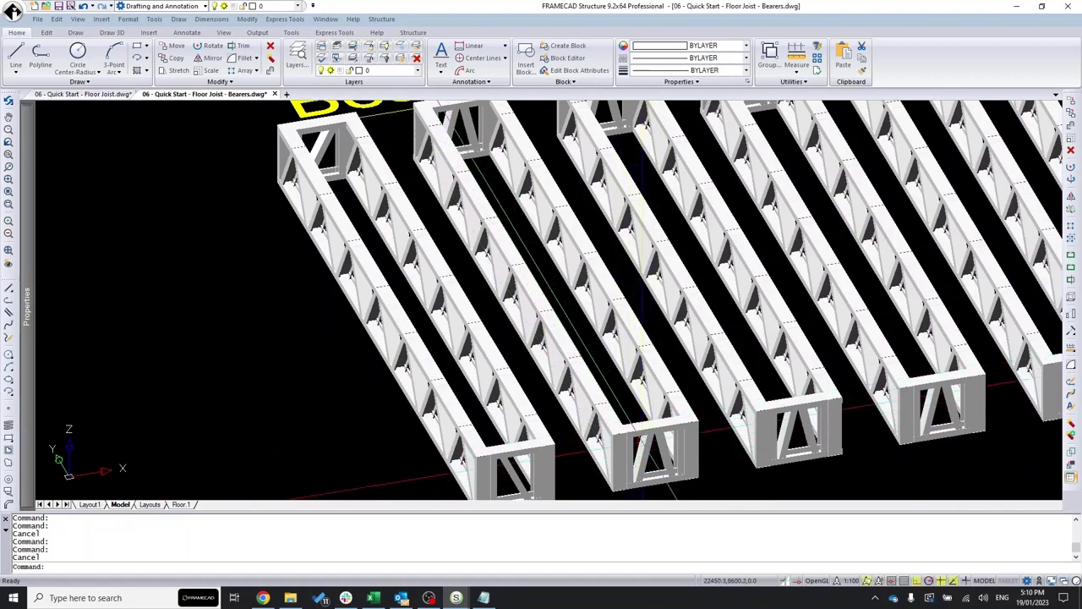
scroll(643, 435, down, 2)
shift+middle_drag(643, 436, 544, 398)
scroll(343, 389, up, 2)
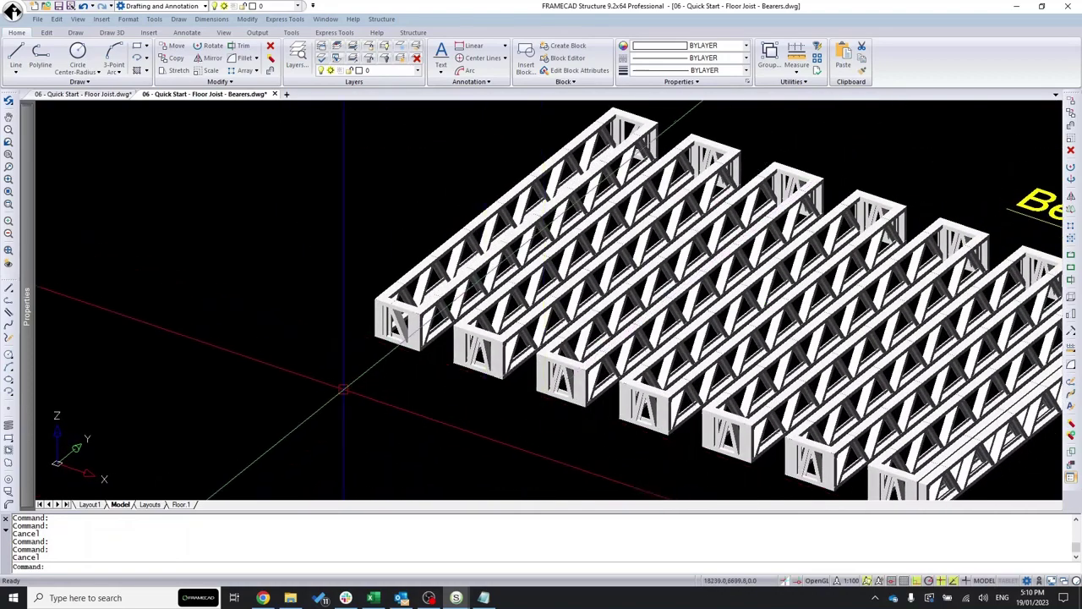
Go to the Bearers Inline model and highlight the top chord of its front bearer to trace the bearer along the joist ends.
scroll(343, 389, down, 3)
scroll(220, 374, down, 1)
scroll(284, 358, down, 1)
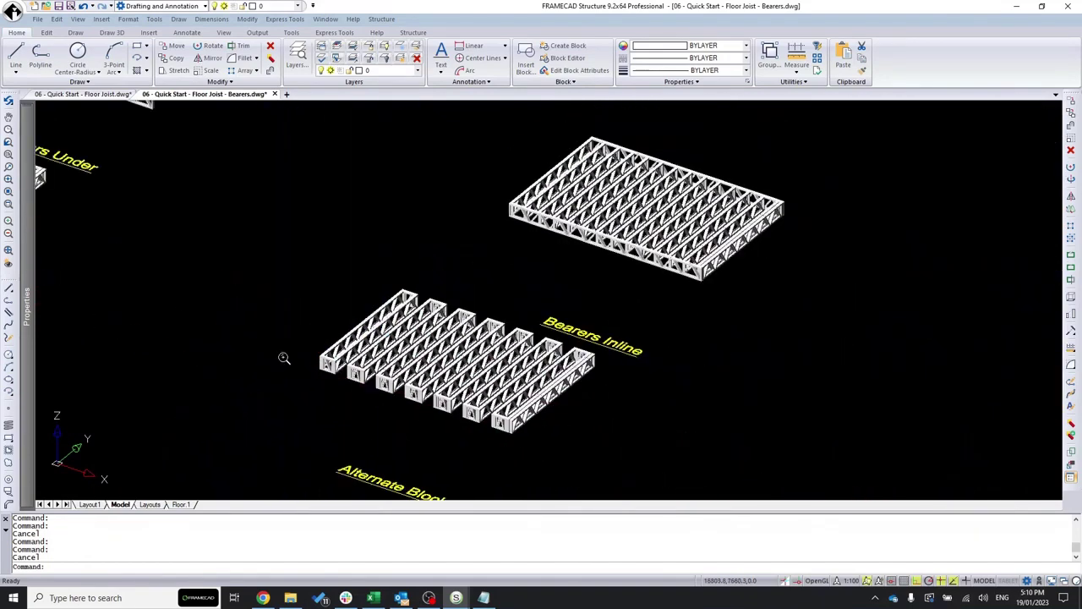
shift+middle_drag(773, 162, 411, 235)
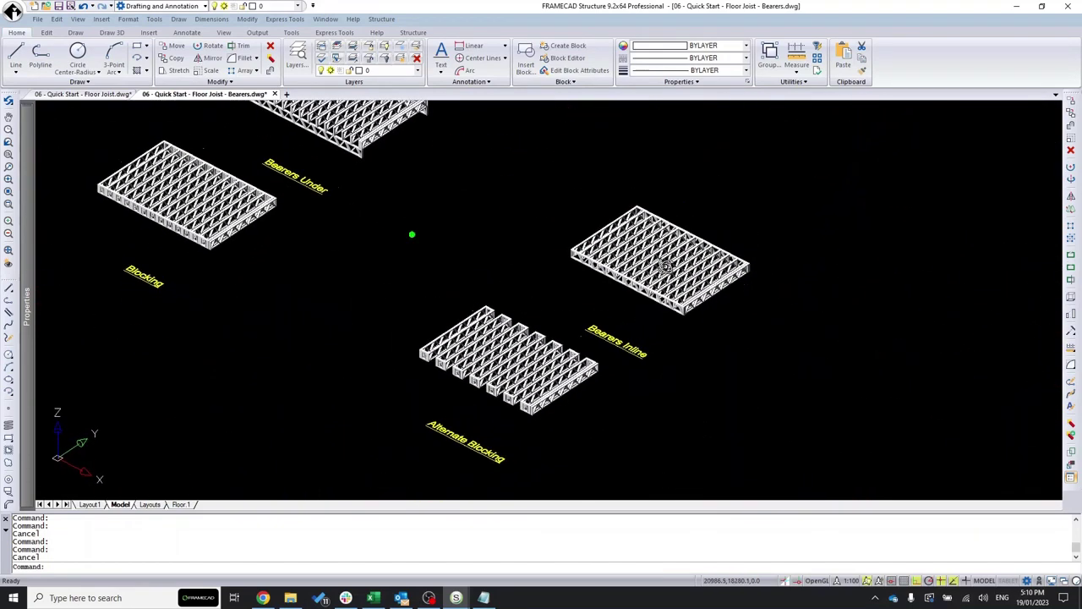
scroll(649, 337, up, 1)
scroll(643, 333, up, 2)
scroll(522, 215, up, 4)
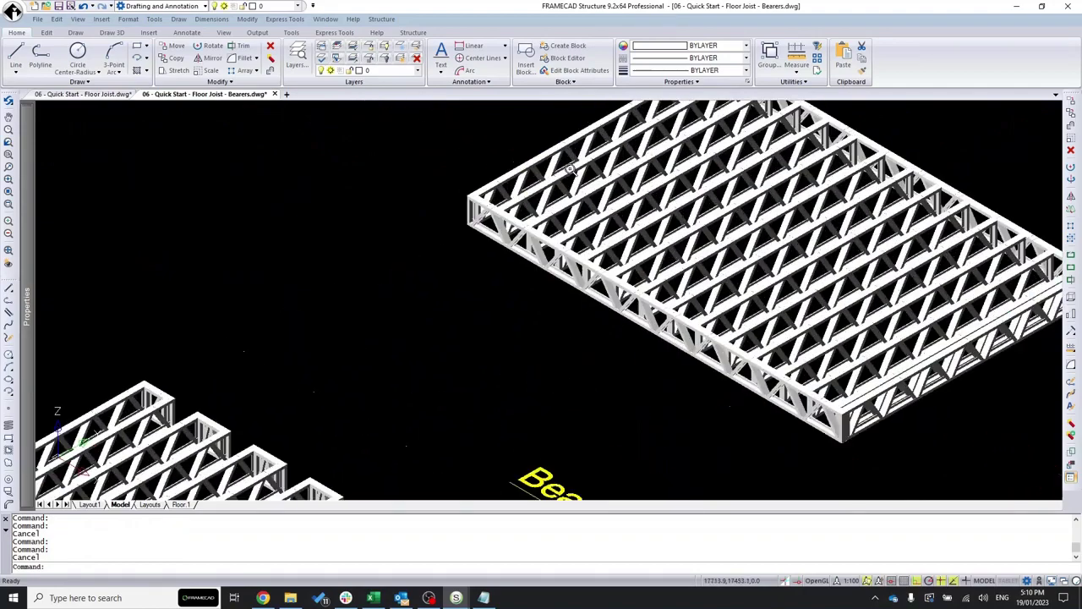
scroll(523, 215, up, 3)
shift+middle_drag(523, 215, 546, 369)
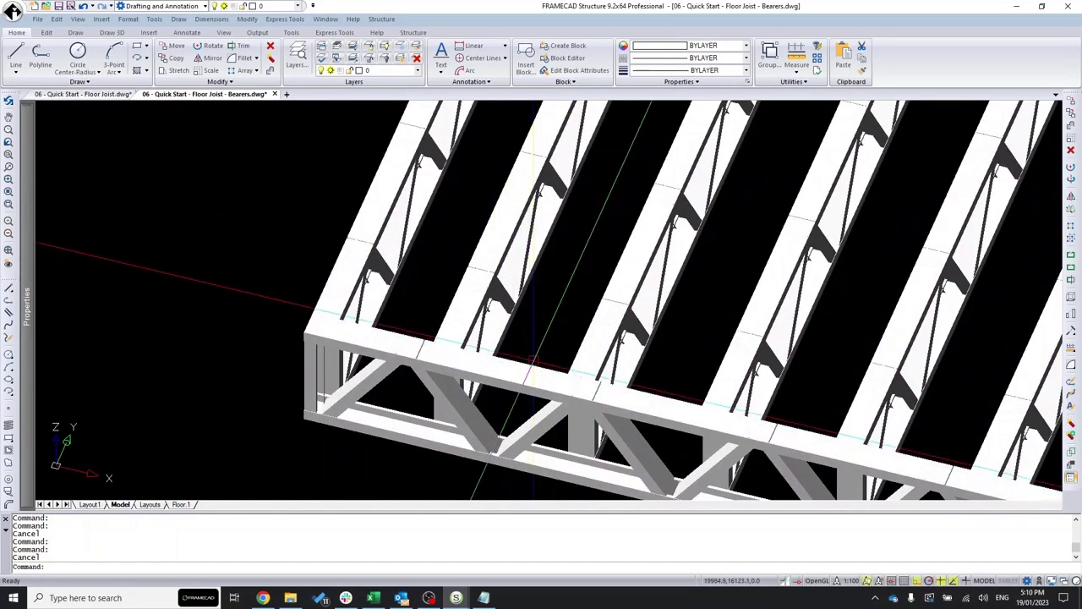
click(533, 372)
scroll(534, 372, down, 2)
scroll(101, 290, down, 5)
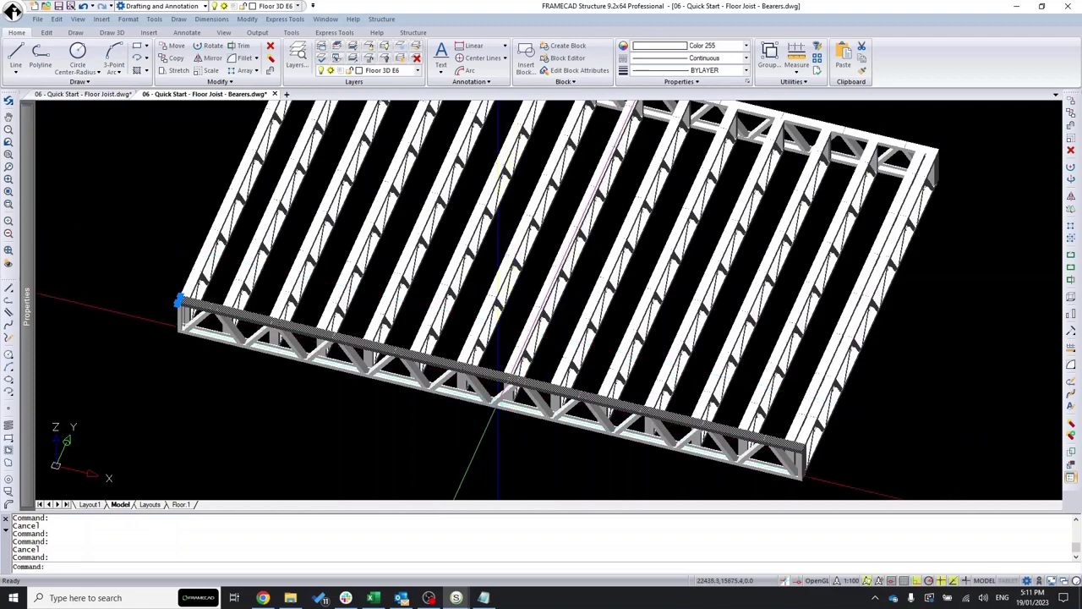
Inspect the highlighted bearer in the Bearers Inline model from the outer side and from the joist side.
shift+middle_drag(234, 360, 166, 343)
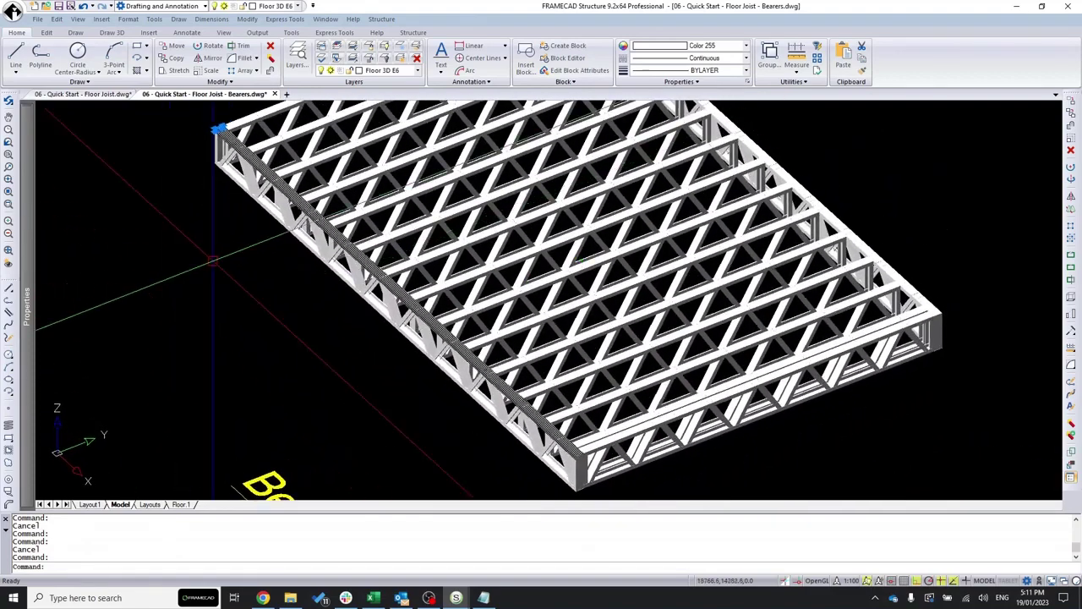
scroll(289, 153, up, 4)
scroll(288, 154, down, 3)
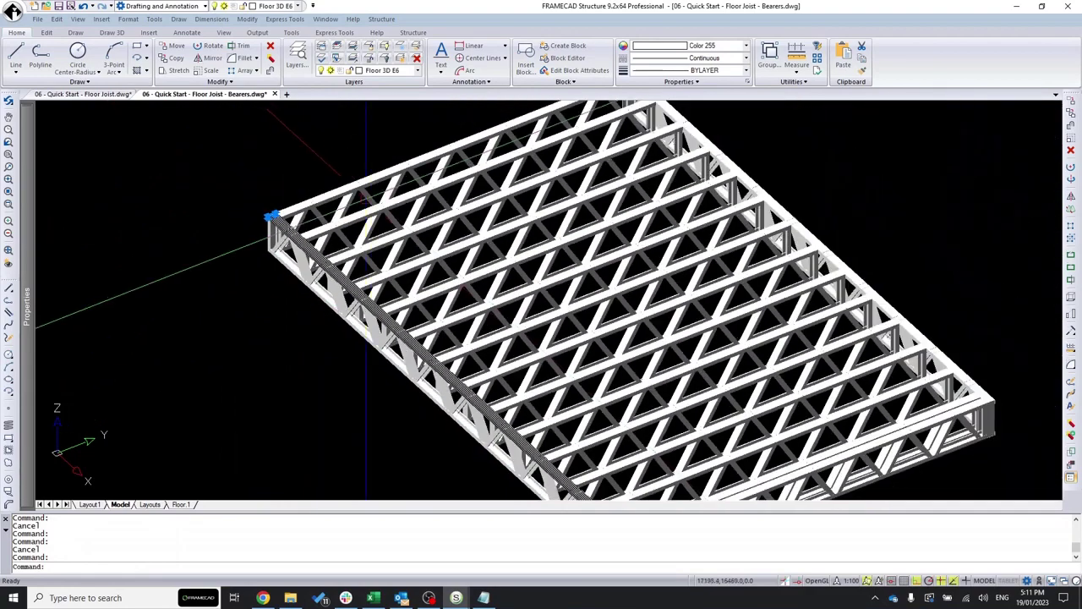
scroll(279, 162, up, 4)
scroll(277, 162, down, 3)
shift+middle_drag(195, 228, 183, 251)
scroll(486, 333, down, 3)
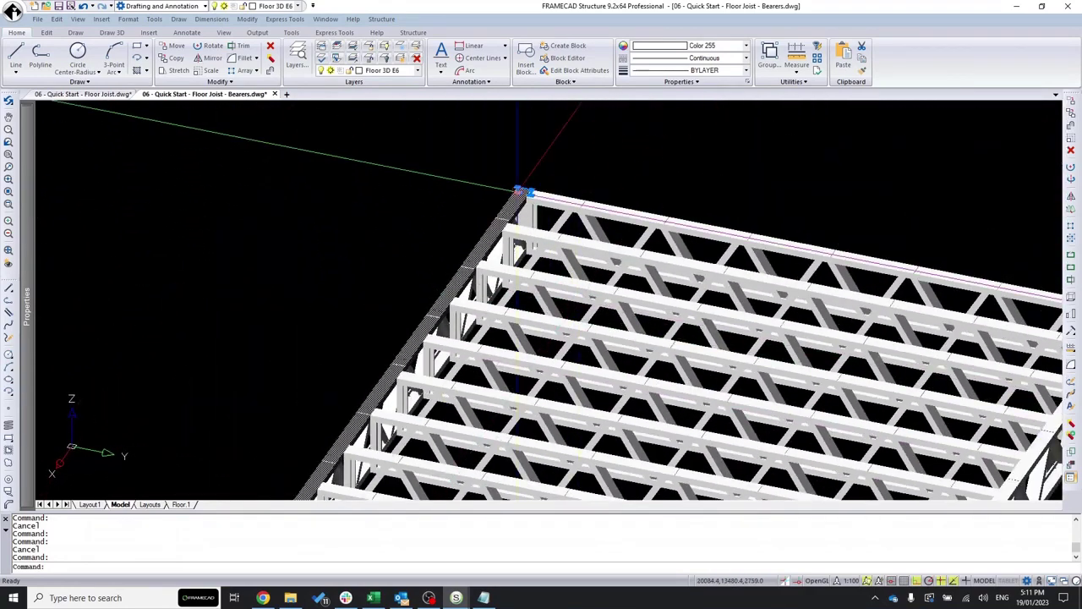
Examine up close how the second joist's top chord meets the bearer near the Bearers Inline model's corner.
scroll(473, 203, up, 3)
scroll(463, 210, up, 4)
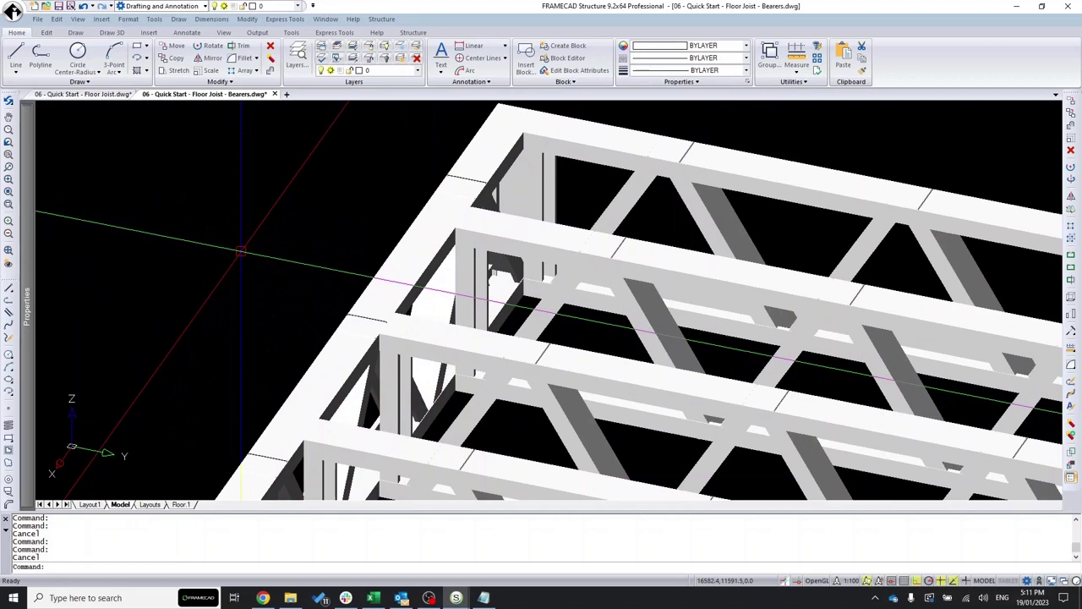
scroll(286, 246, down, 1)
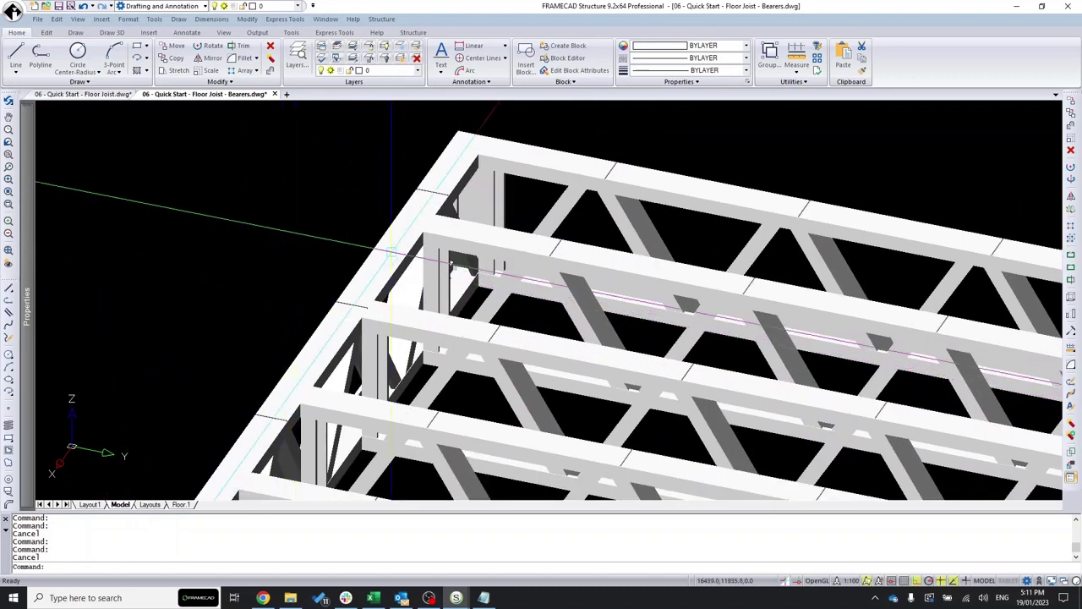
scroll(463, 228, up, 2)
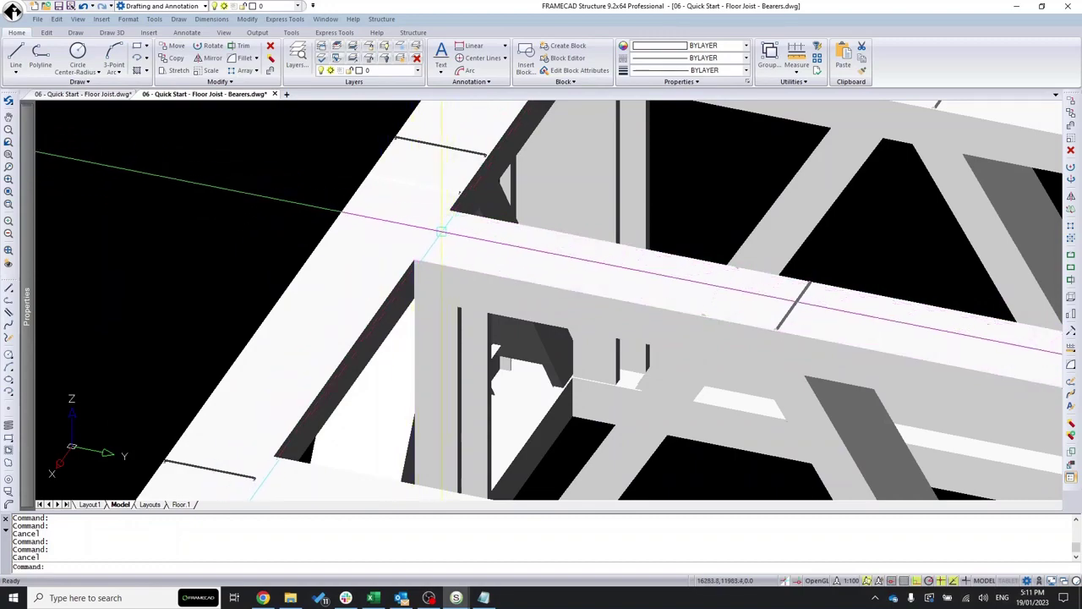
scroll(448, 215, down, 3)
Check the joint between the second joist and the bearer from outside the Bearers Inline model's front corner.
shift+middle_drag(448, 214, 504, 237)
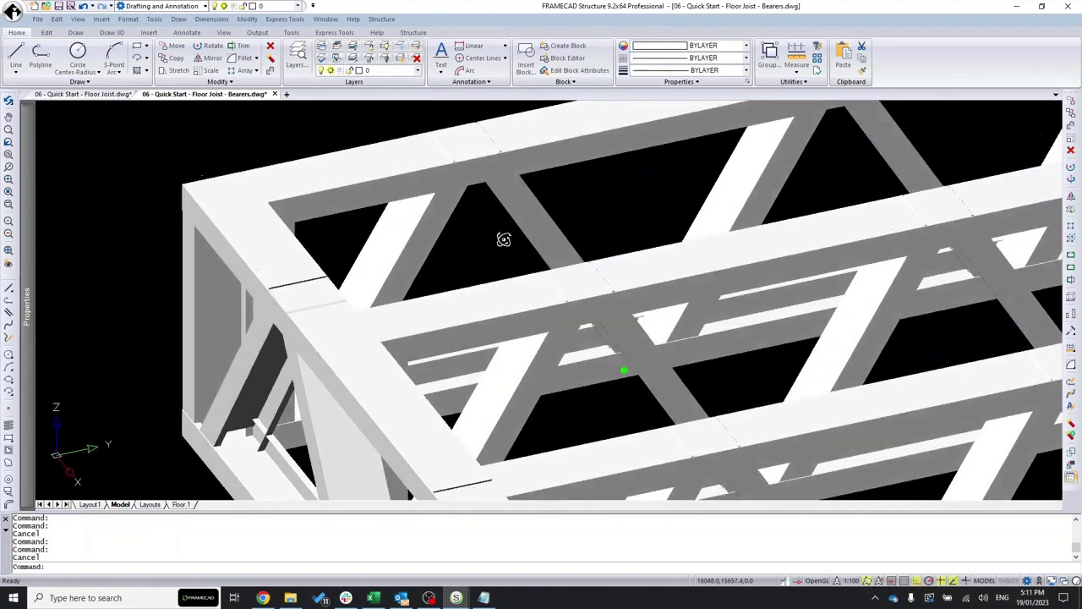
scroll(343, 334, up, 3)
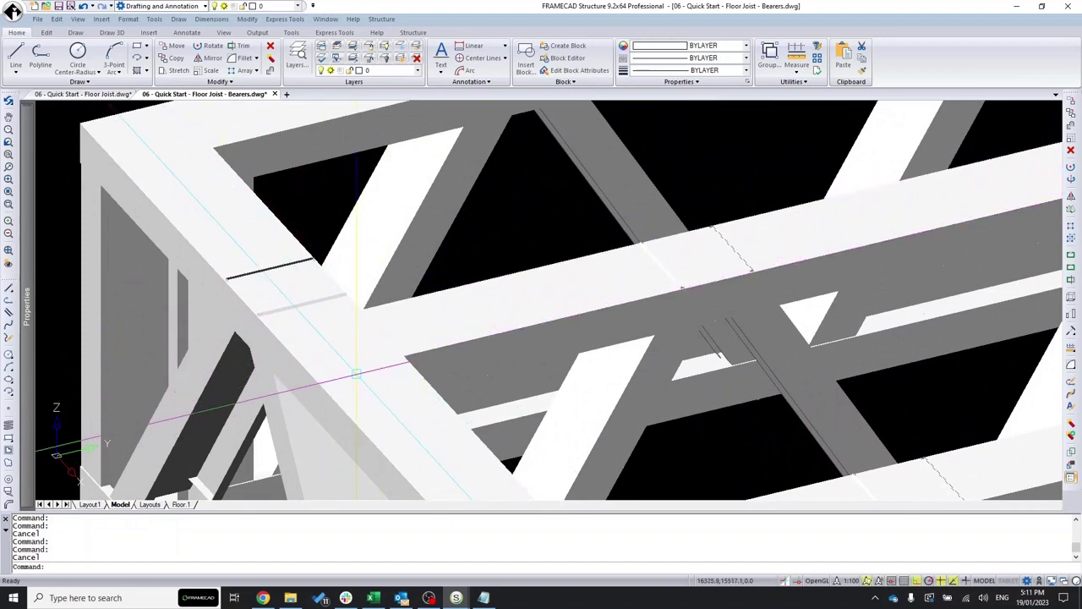
scroll(356, 373, down, 4)
shift+middle_drag(499, 318, 534, 339)
scroll(485, 386, up, 3)
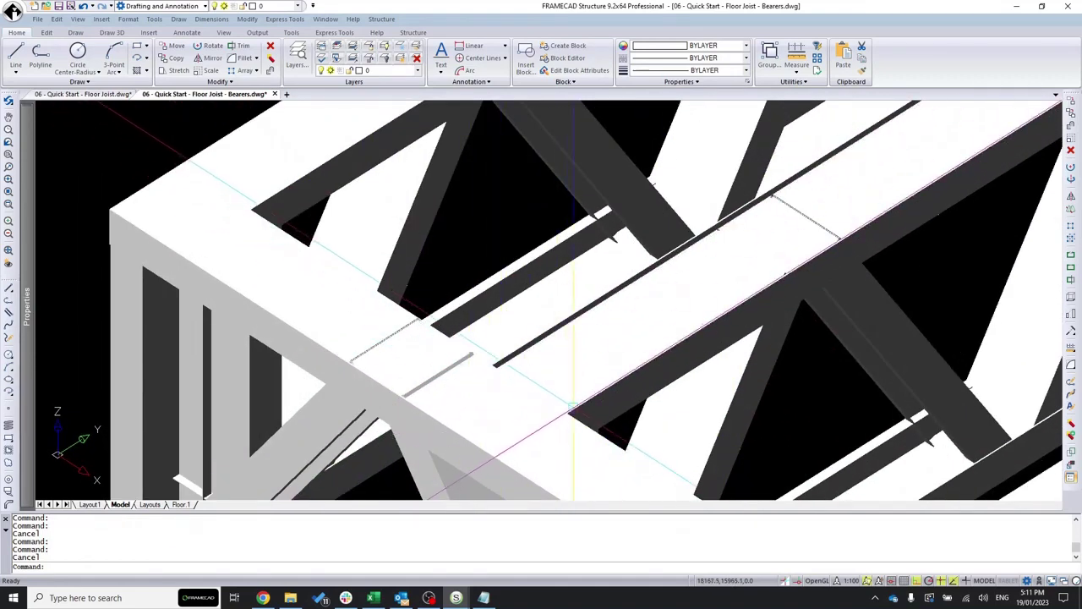
Review the whole Bearers Inline model and examine several joist-to-bearer joints along the edge from the inner side.
scroll(562, 385, down, 3)
scroll(507, 389, down, 3)
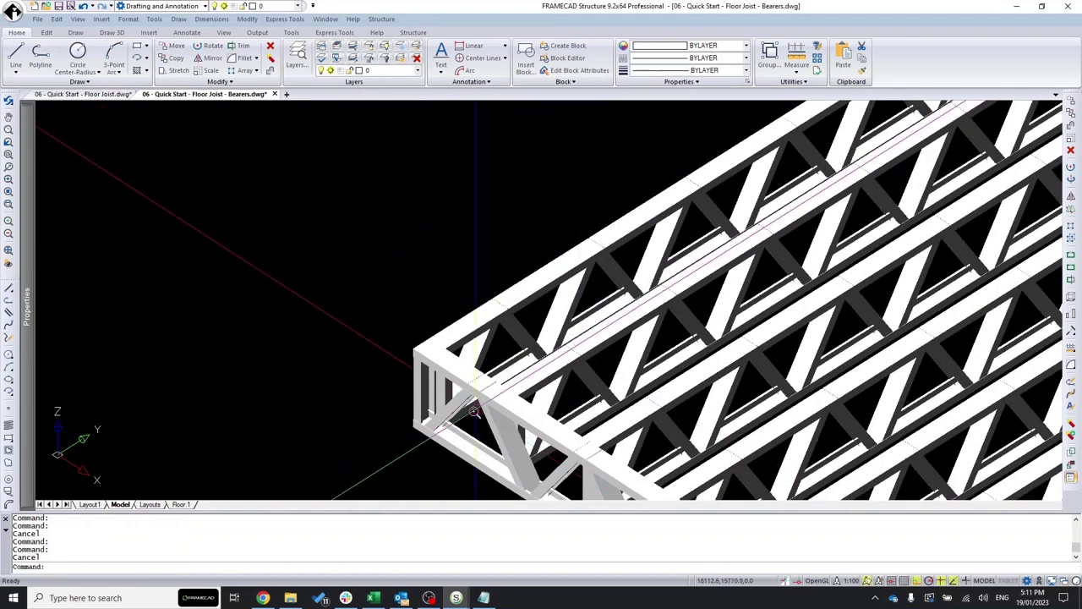
scroll(475, 412, down, 3)
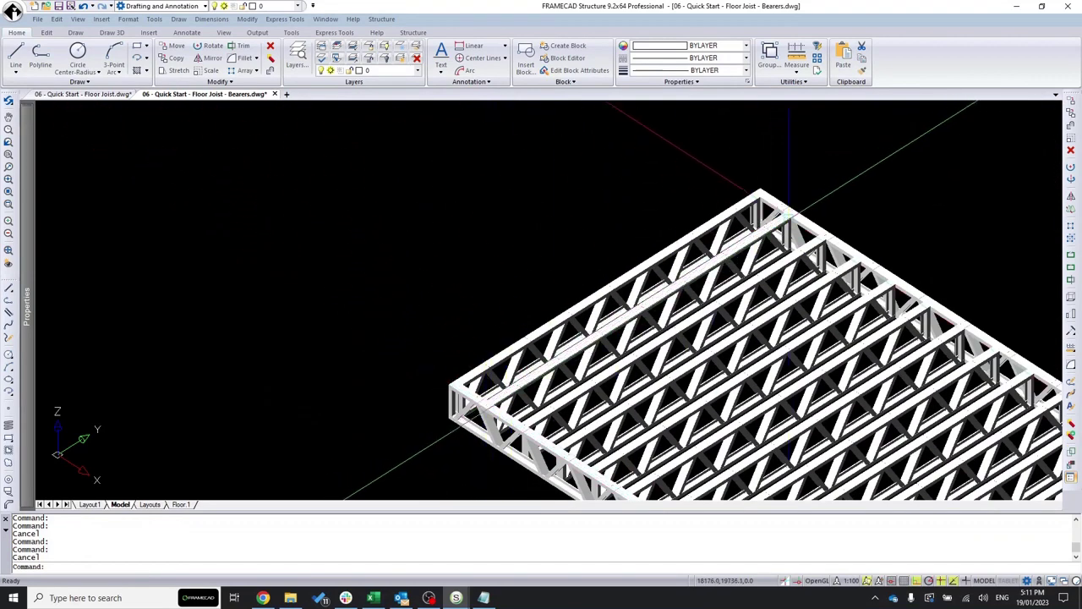
scroll(517, 406, down, 3)
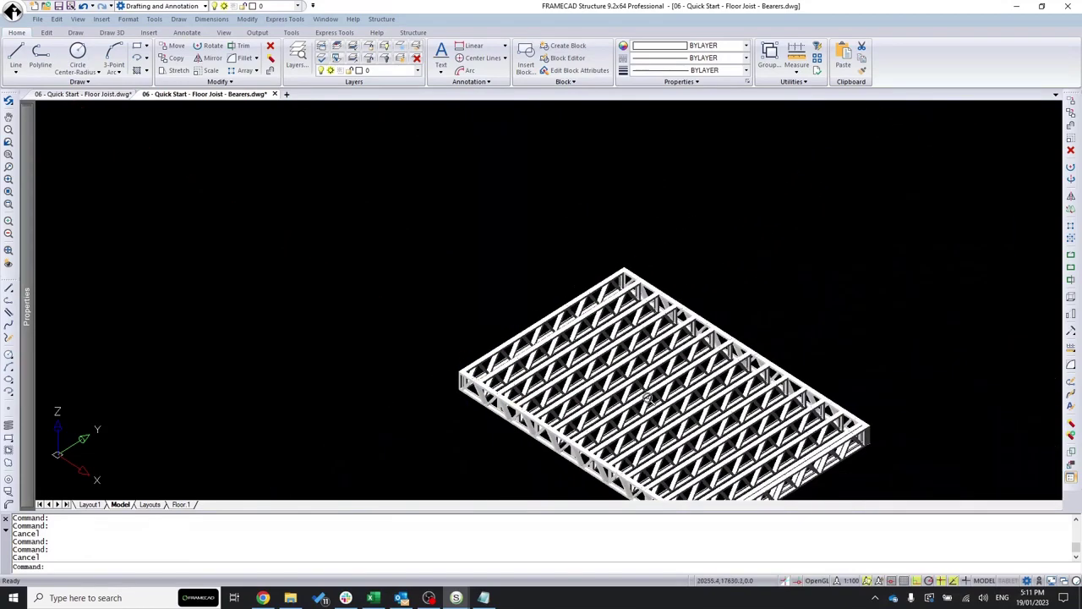
shift+middle_drag(615, 269, 563, 287)
scroll(561, 392, up, 10)
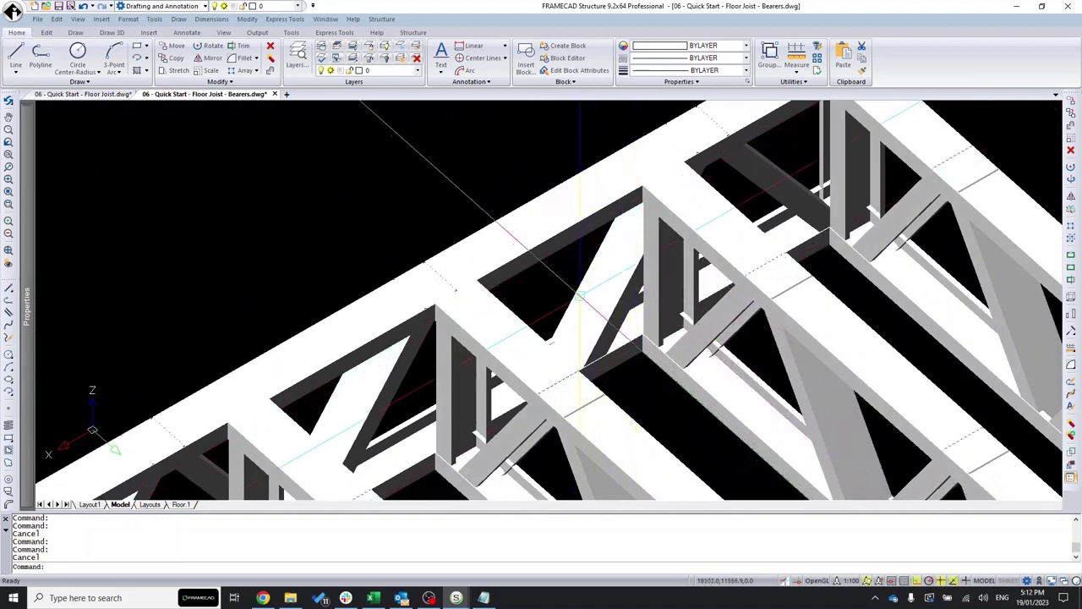
scroll(580, 296, down, 5)
shift+middle_drag(461, 350, 520, 338)
scroll(500, 298, down, 3)
scroll(537, 378, up, 3)
scroll(537, 378, down, 3)
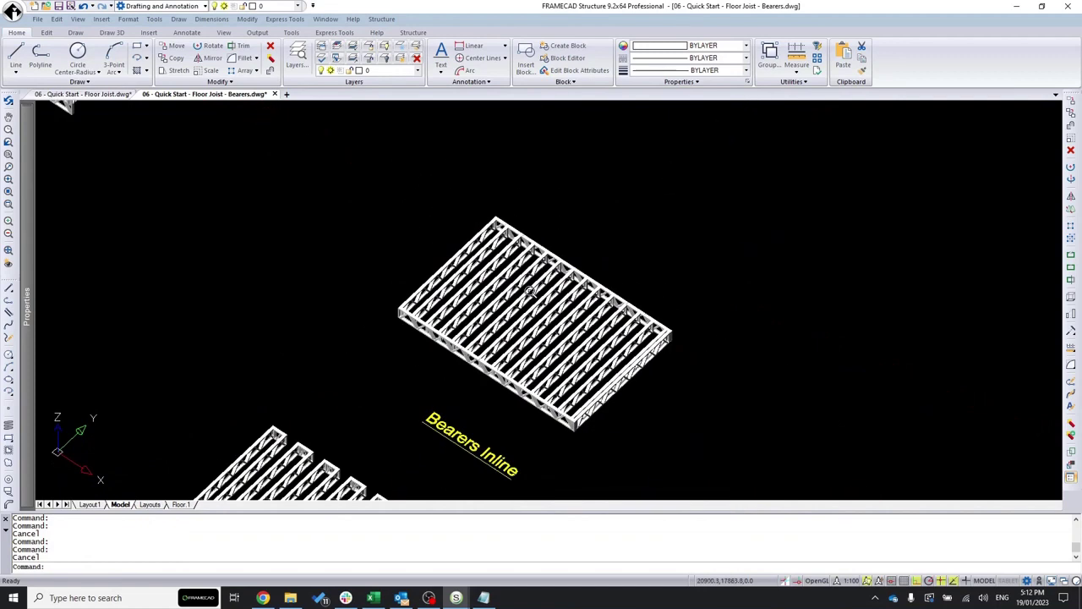
Switch to the 06 - Quick Start - Floor Joist drawing and code the outer floor rectangle as support lines.
click(85, 94)
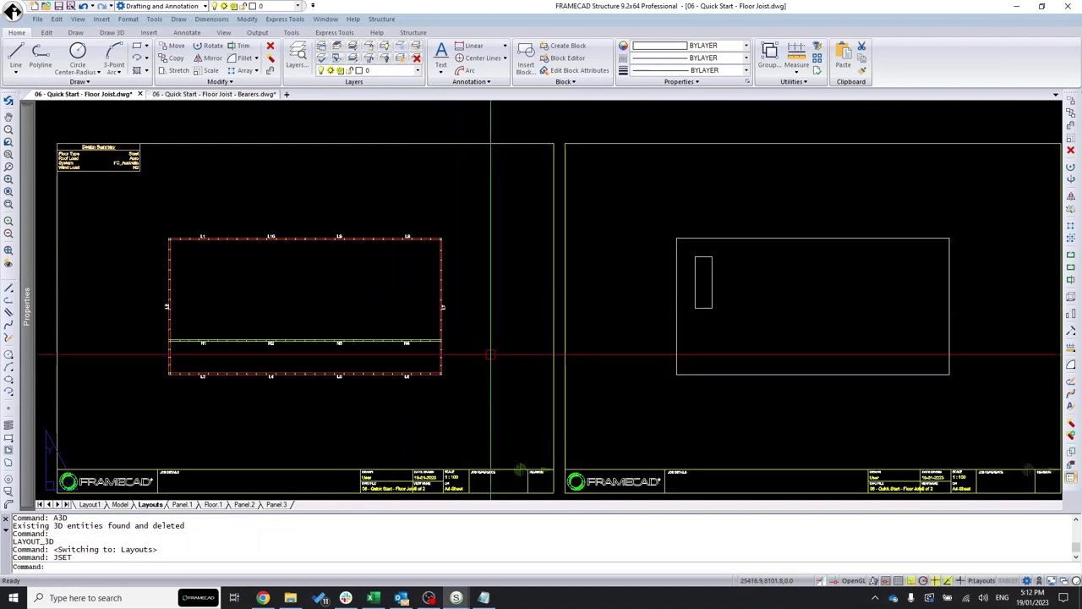
scroll(1020, 351, up, 2)
scroll(1023, 355, up, 3)
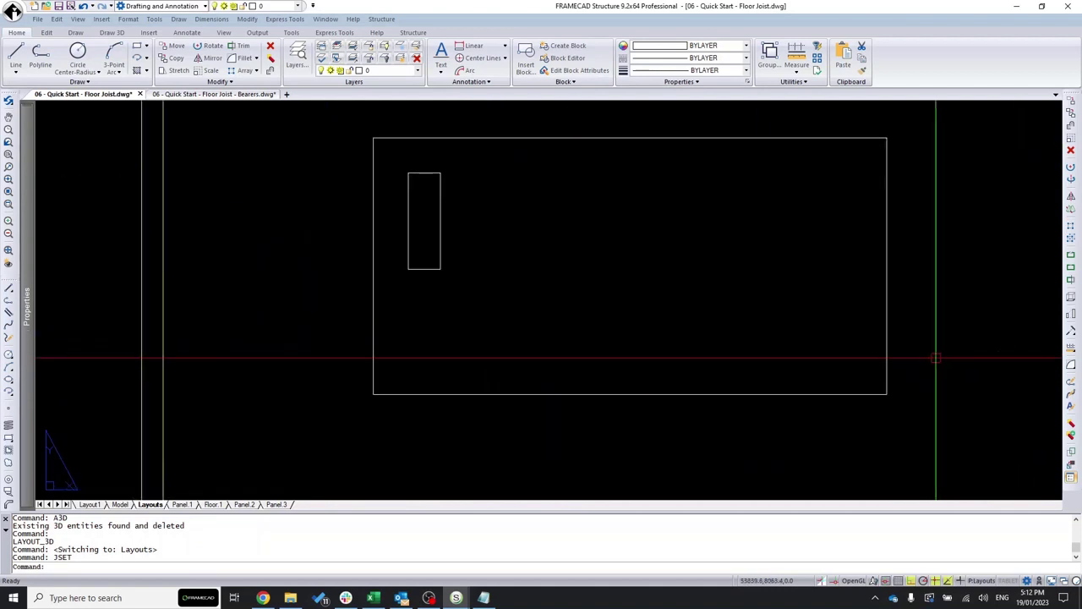
scroll(935, 324, down, 3)
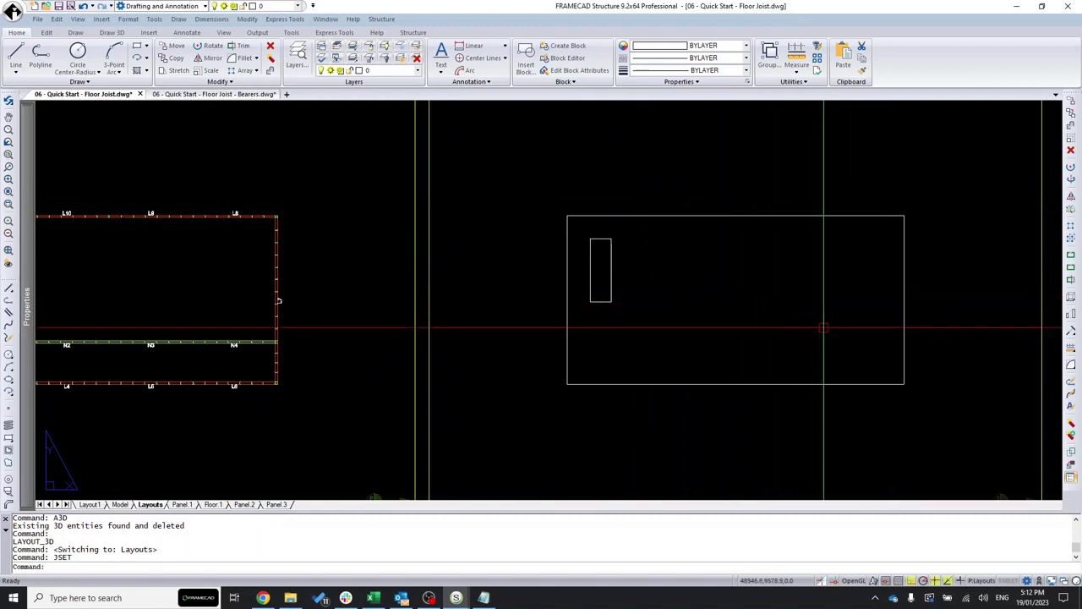
scroll(326, 229, down, 2)
scroll(674, 353, up, 1)
scroll(594, 276, down, 1)
scroll(882, 319, up, 2)
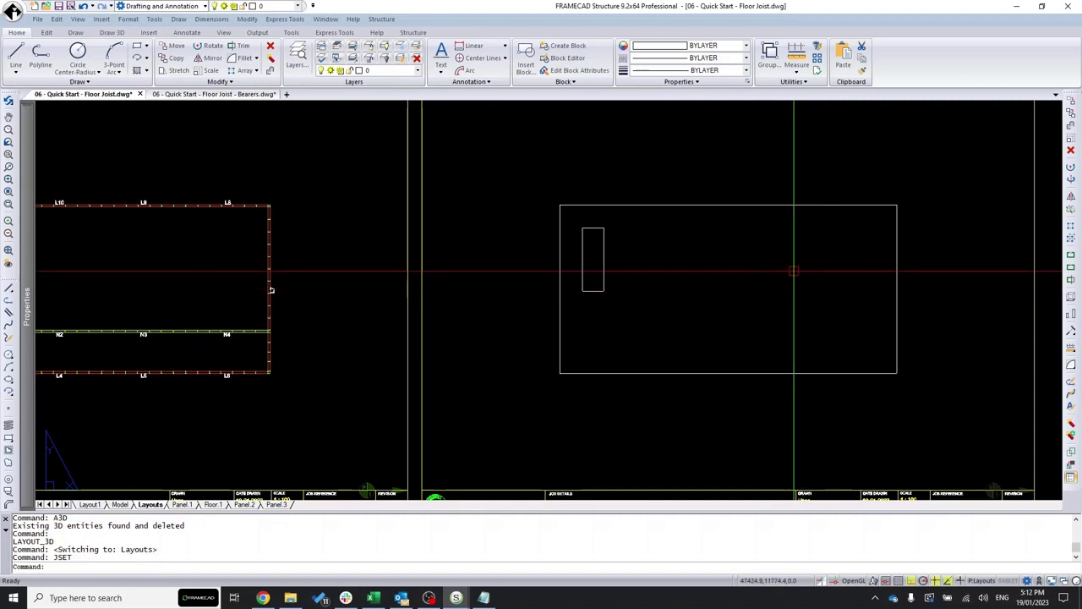
scroll(792, 269, down, 1)
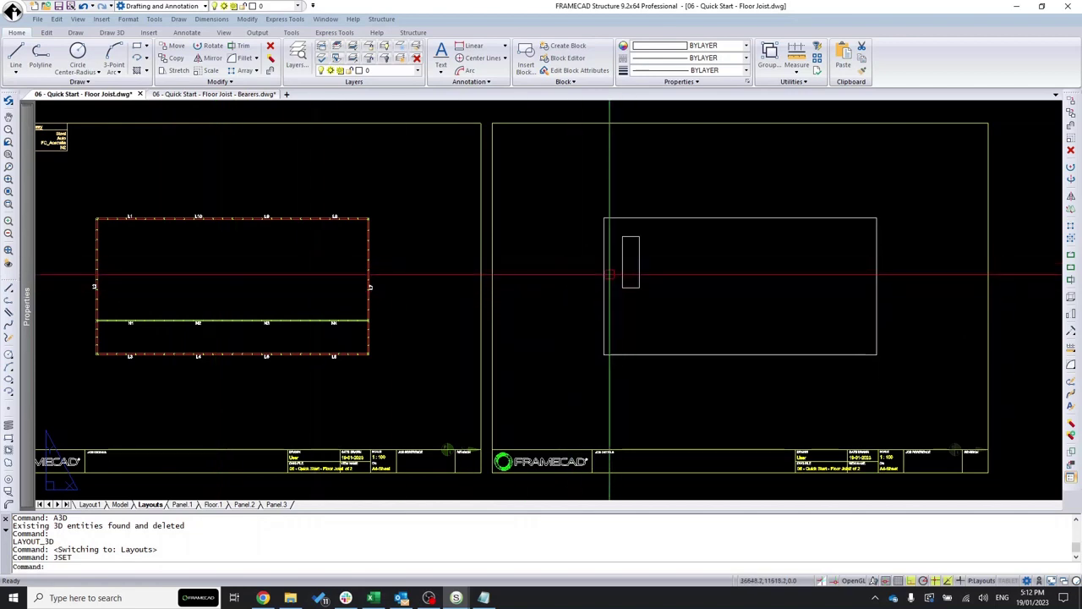
text(SL)
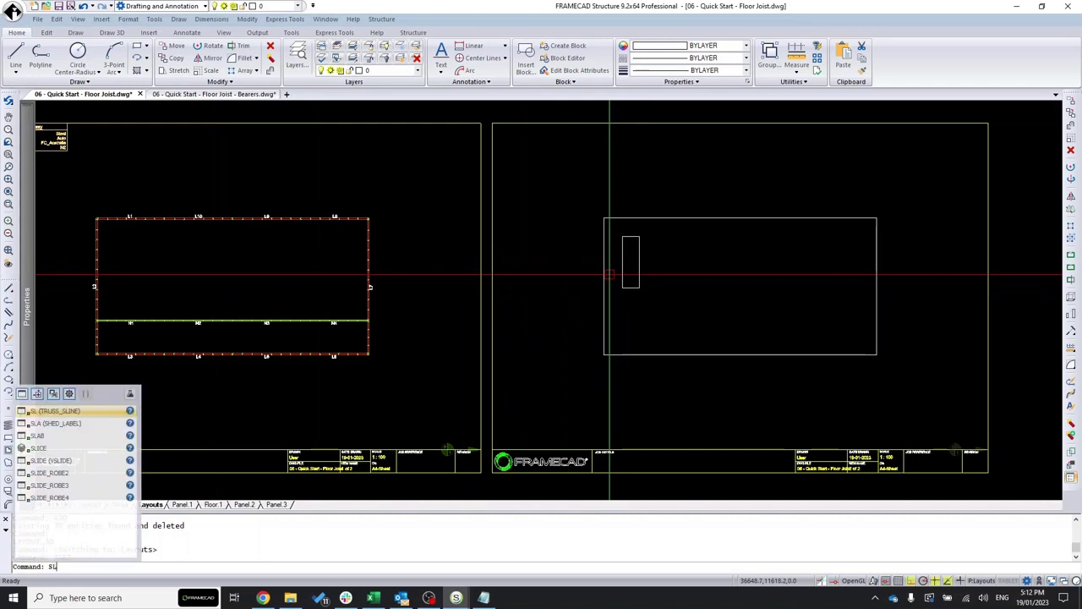
key(Return)
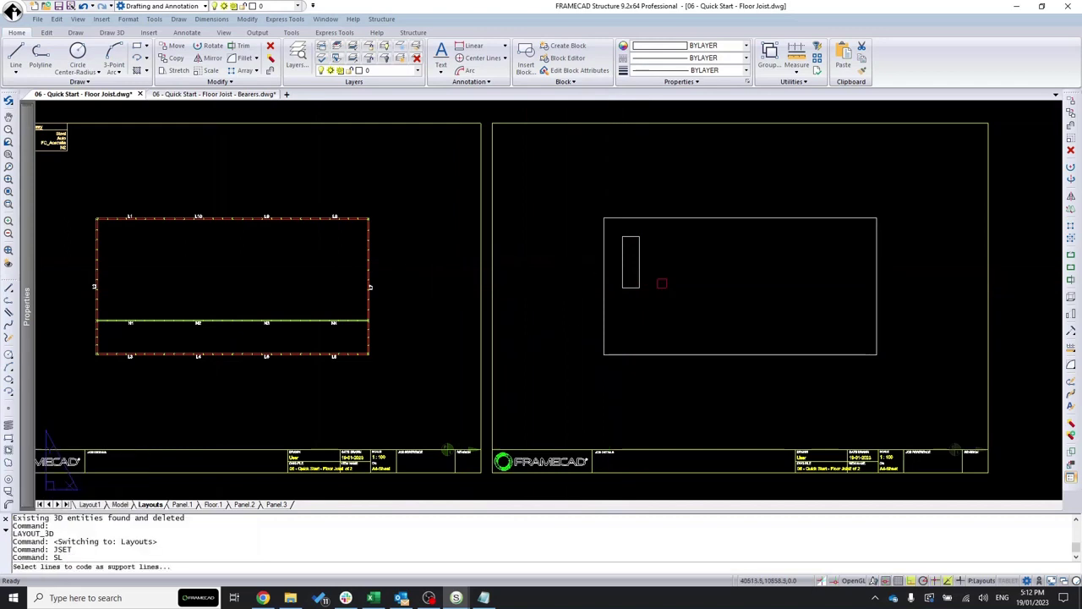
click(721, 217)
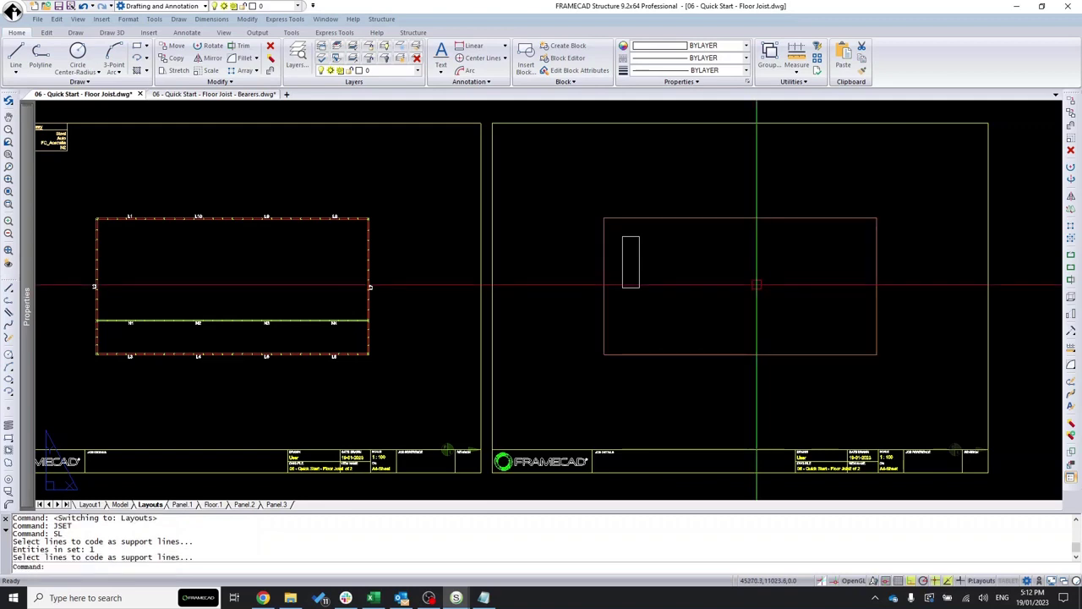
Draw a rectangle over the support lines, snapping to their opposite outer corners, as the floor outline.
click(136, 47)
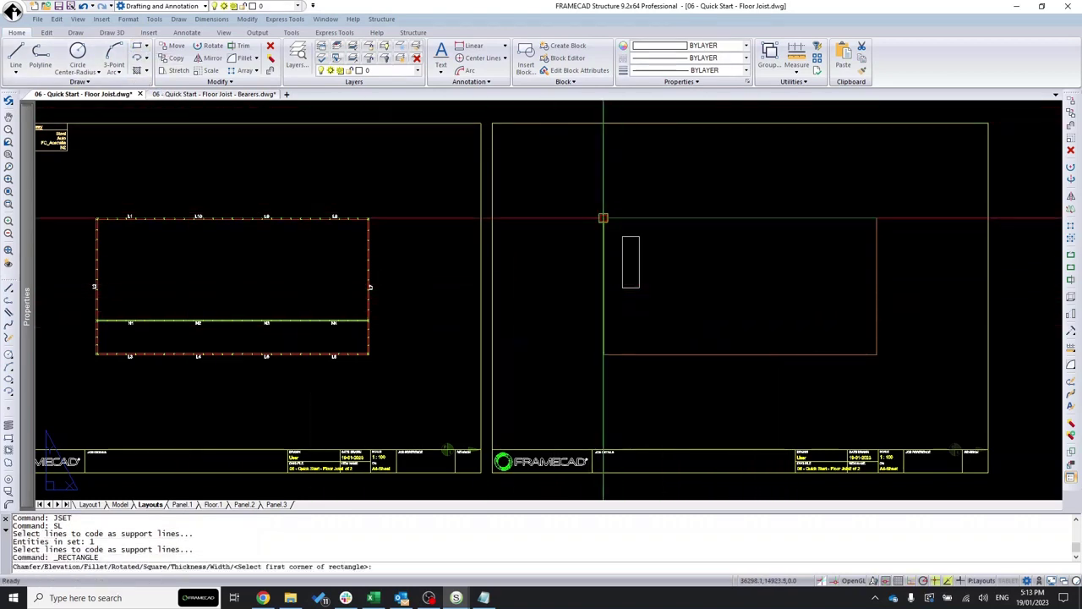
click(603, 218)
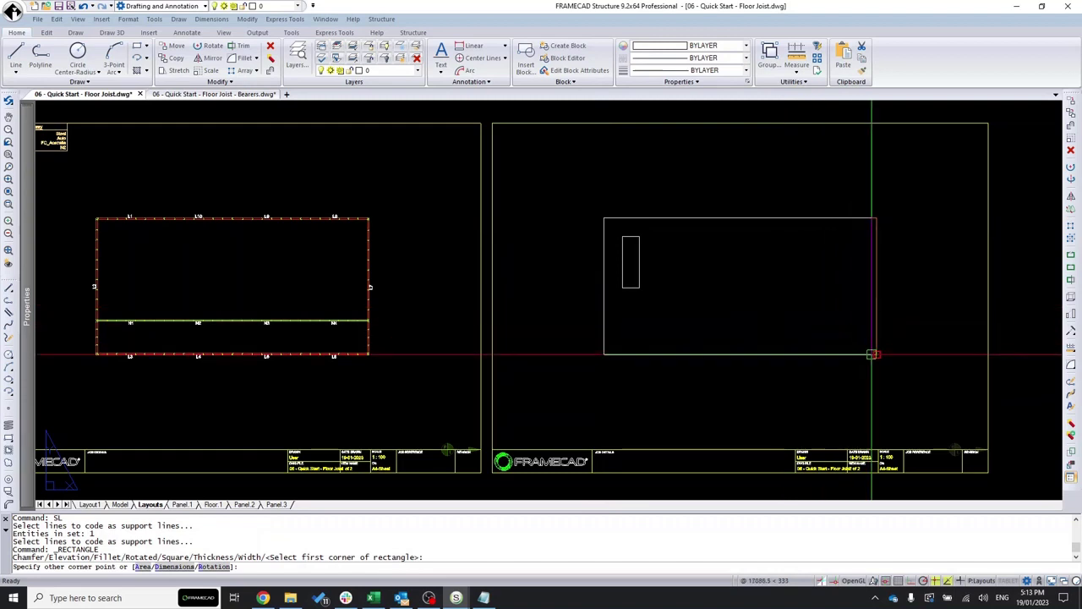
click(876, 353)
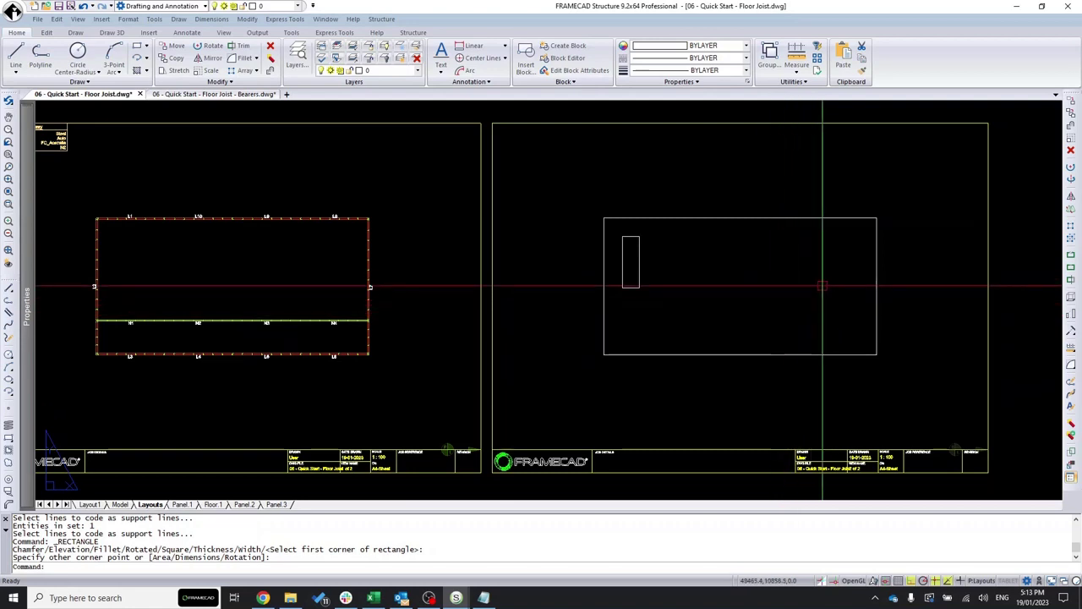
Generate the floor joist layout from the outer rectangle and inner opening, with the setout point at the lower-left corner and joists parallel to the short sides.
scroll(913, 320, up, 2)
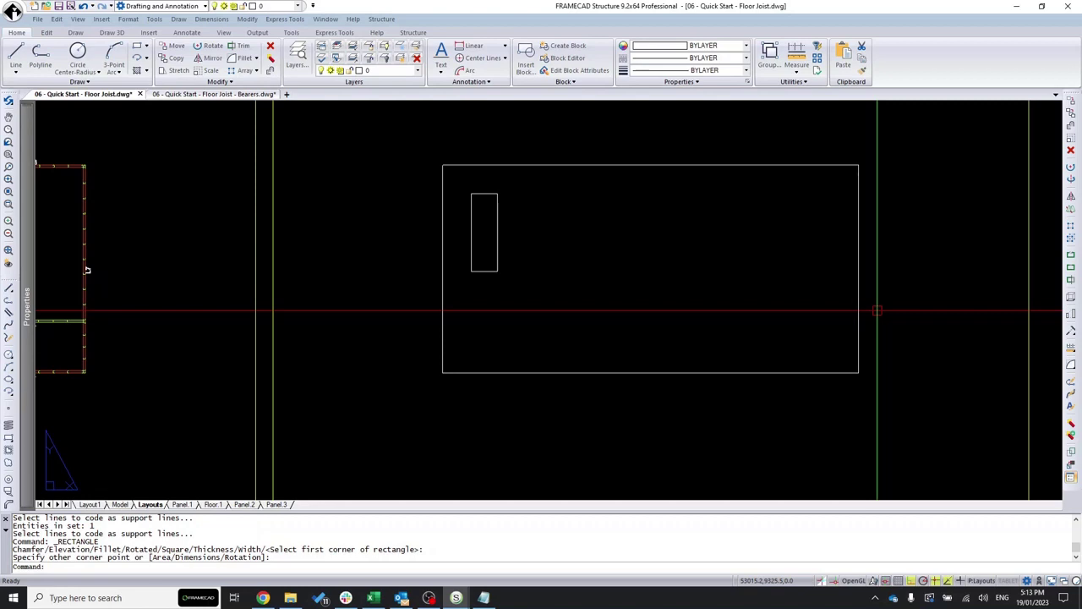
text(D)
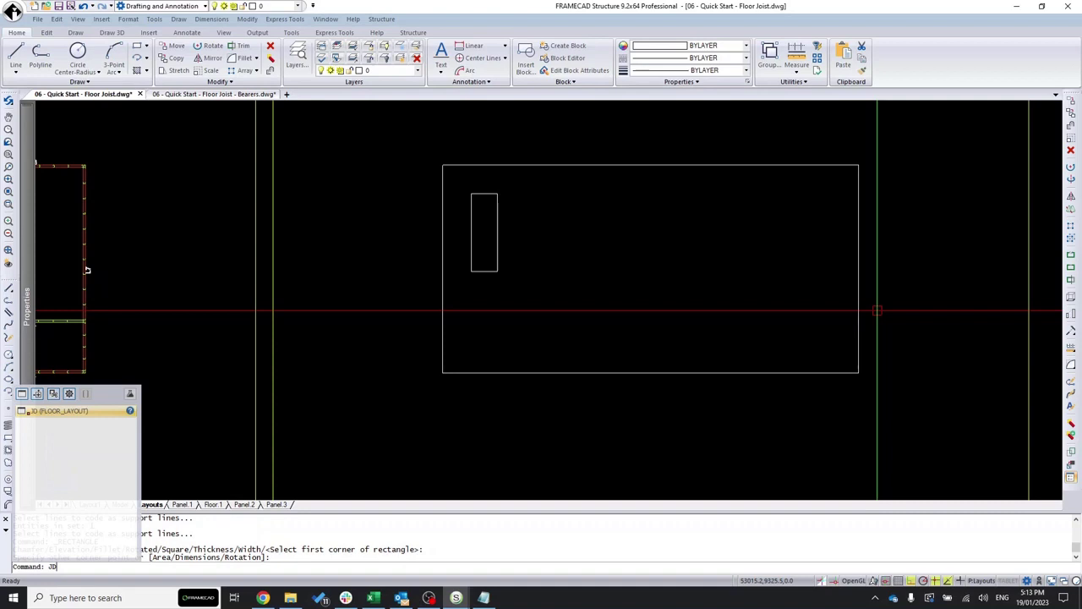
key(Return)
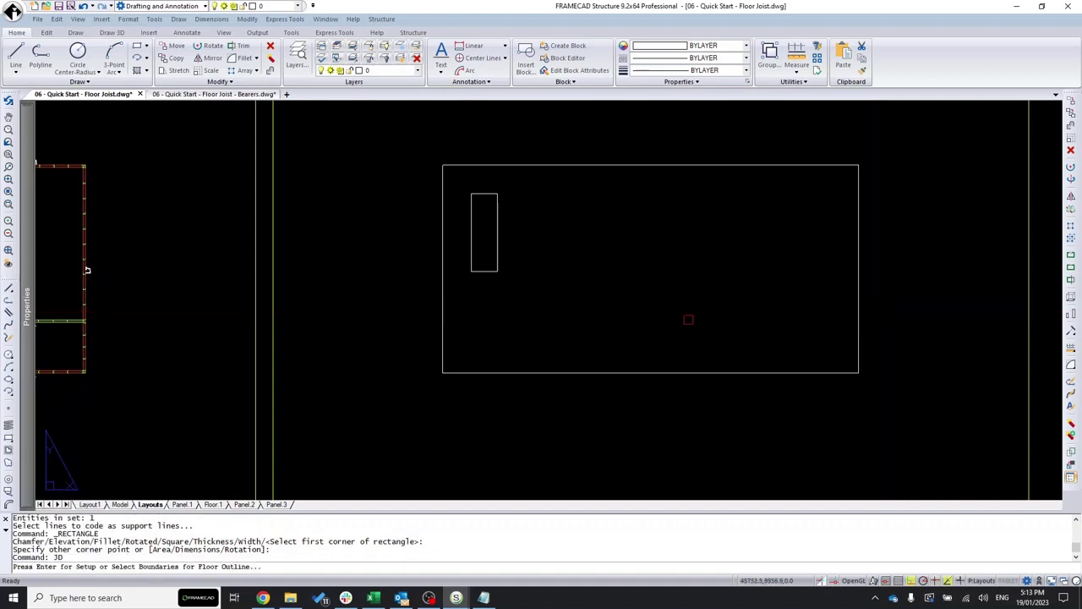
click(653, 372)
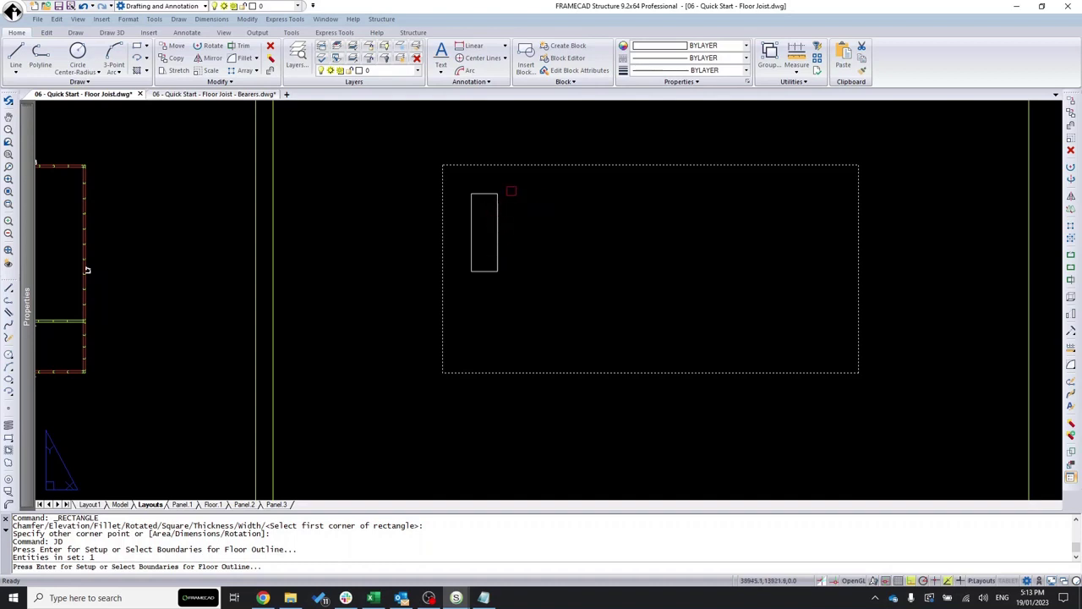
click(498, 203)
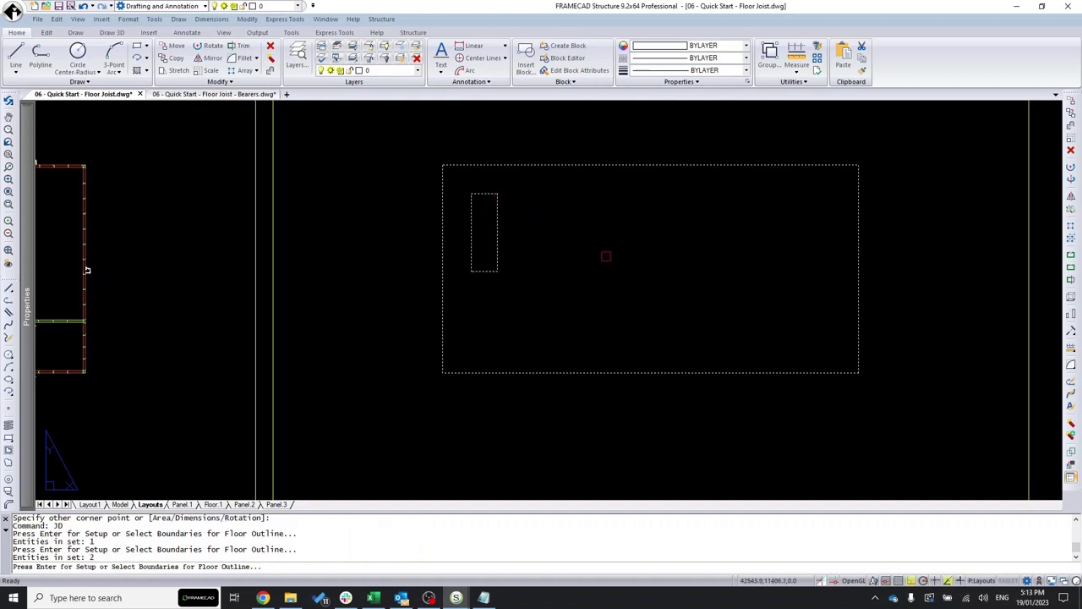
key(Return)
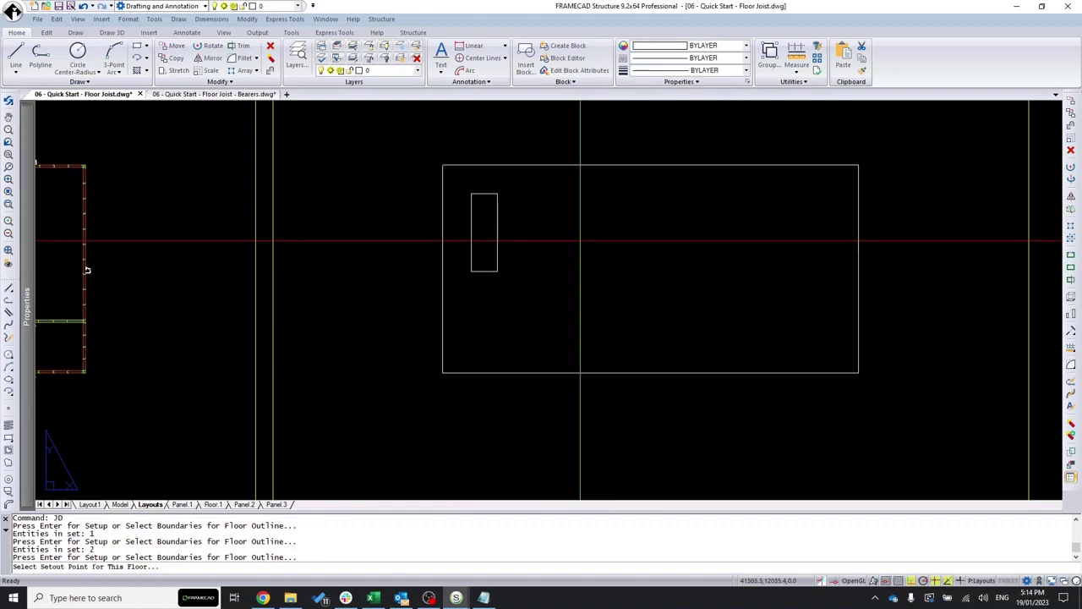
click(443, 373)
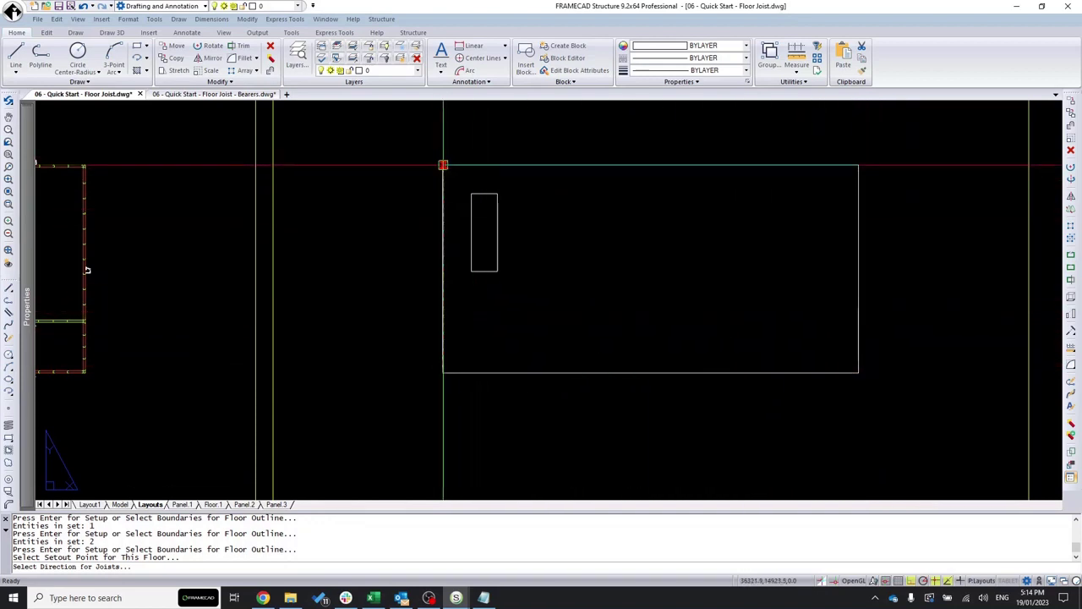
click(442, 309)
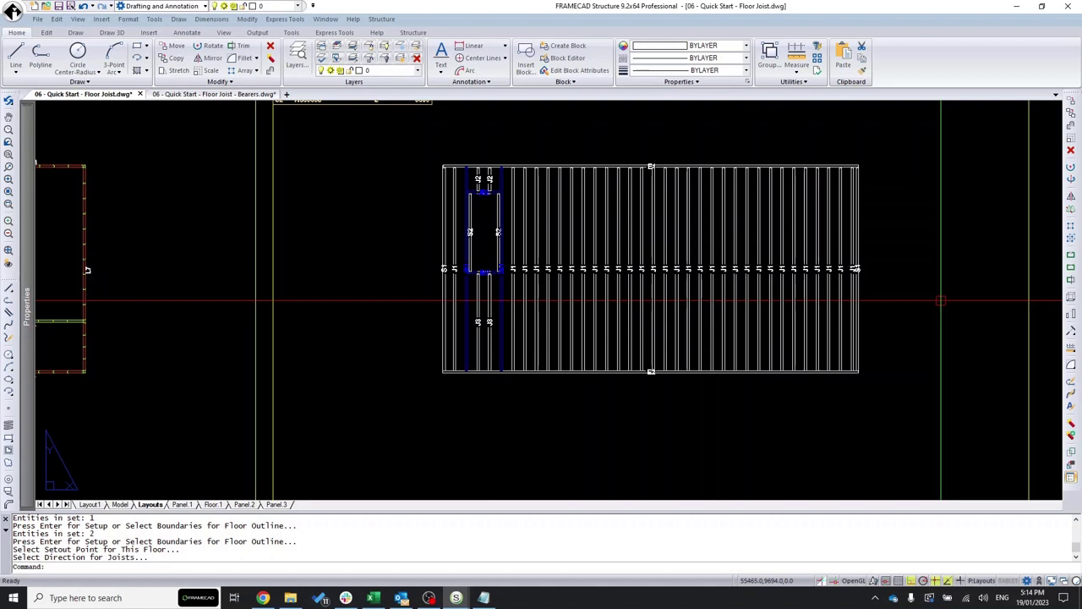
Run the Joist Builder on the layout and inspect members JB1 and J1, locating JB1 in the floor plan.
scroll(922, 302, down, 1)
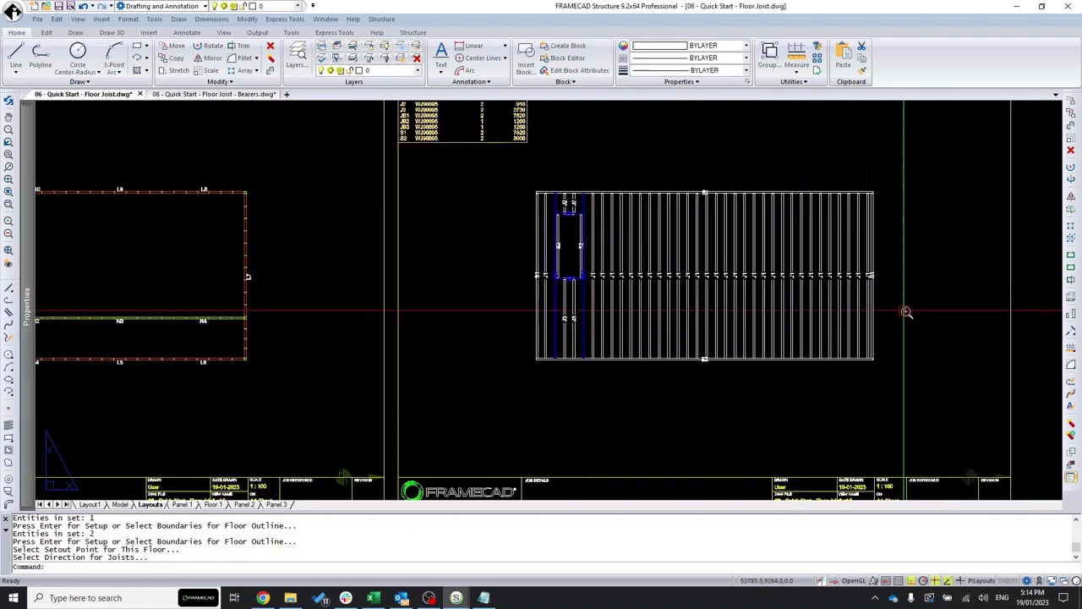
scroll(923, 305, up, 1)
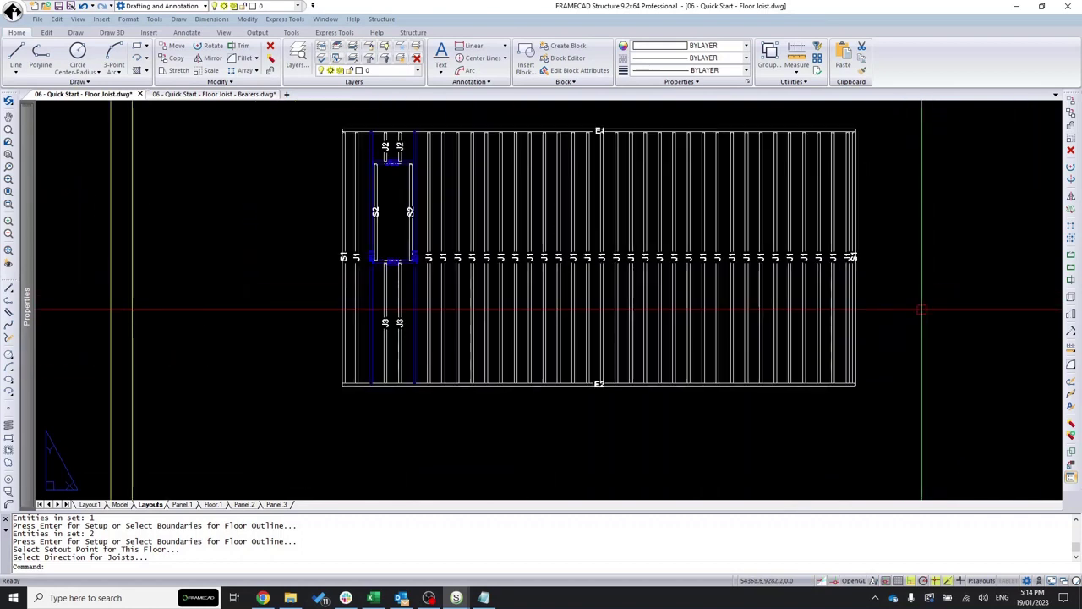
text(JJD)
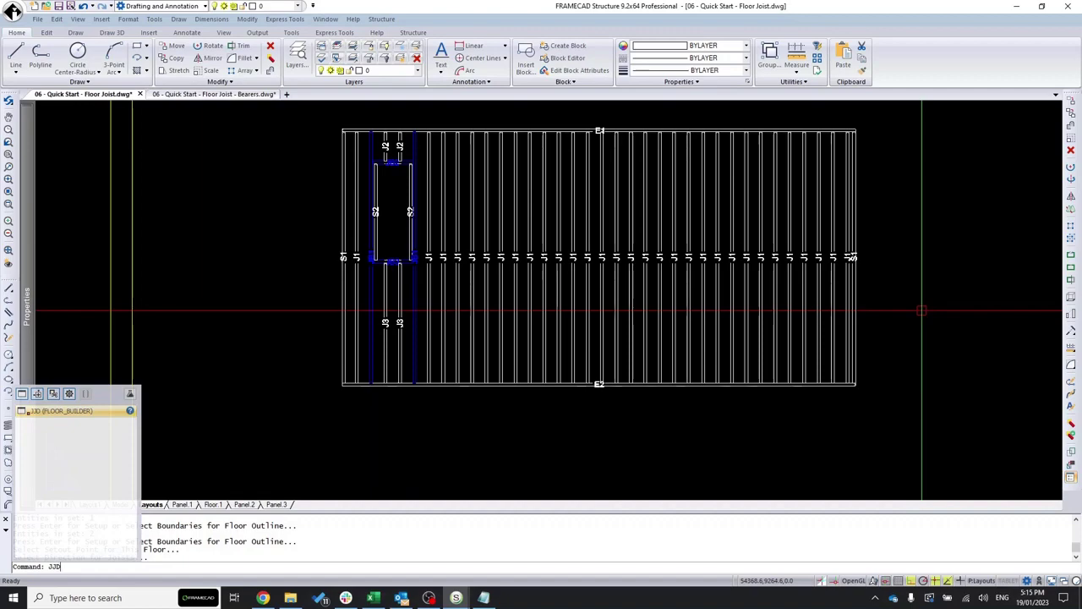
key(Return)
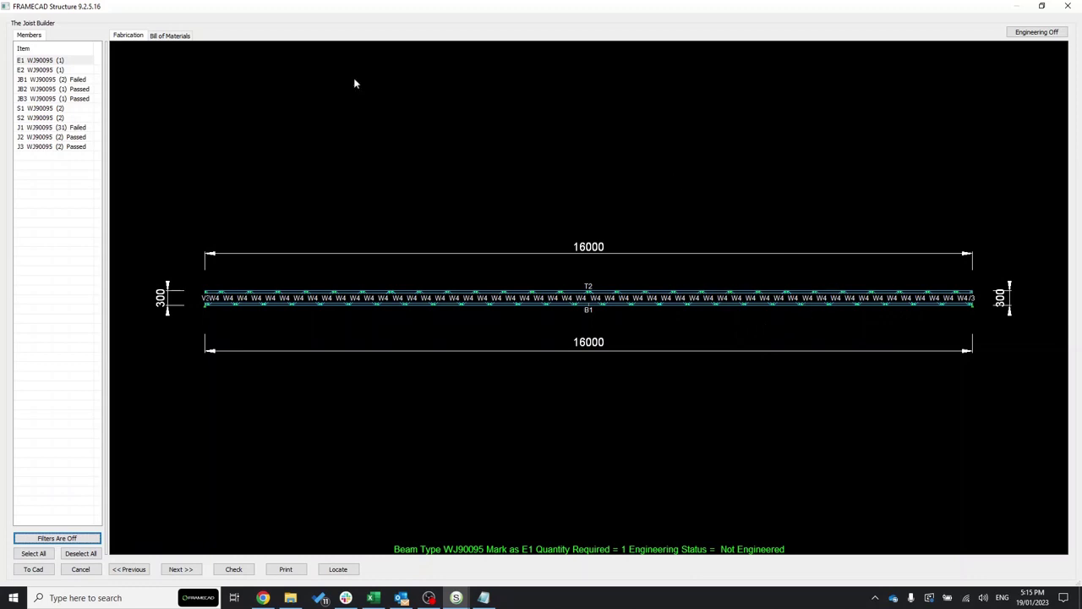
click(59, 80)
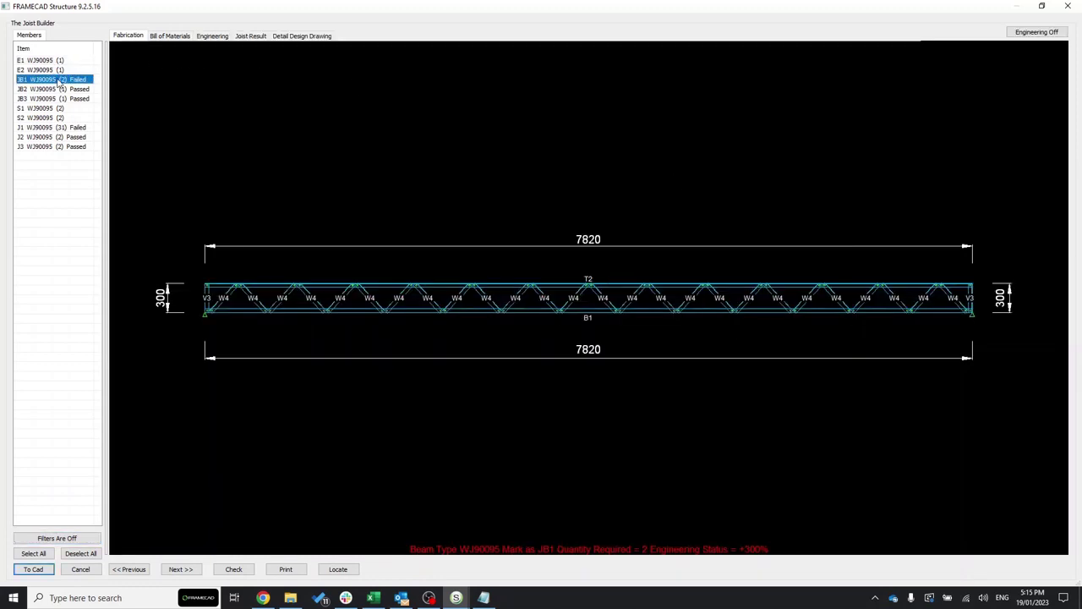
click(55, 126)
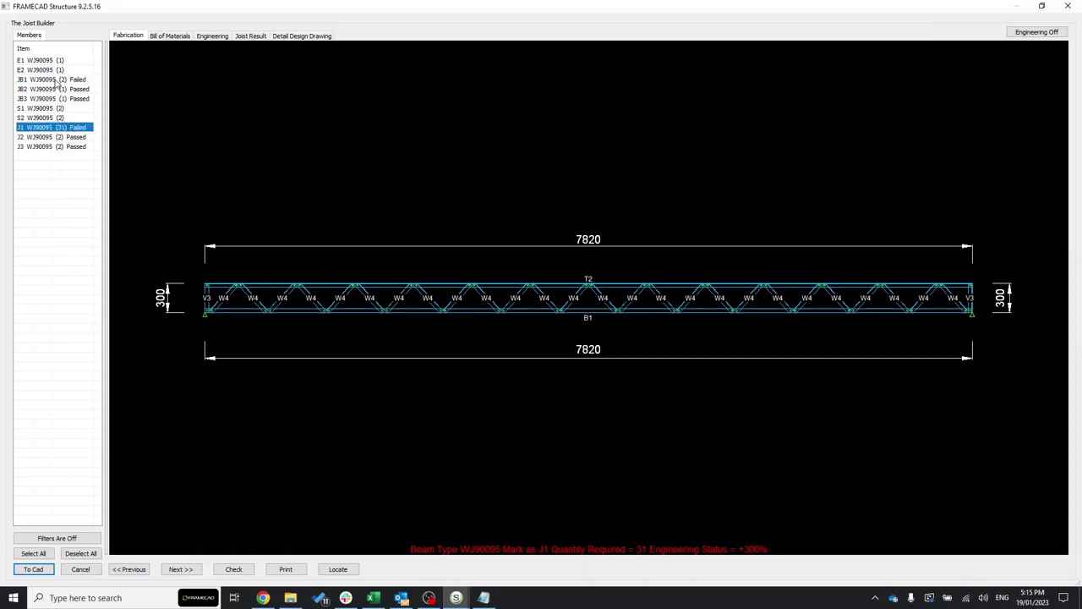
click(53, 80)
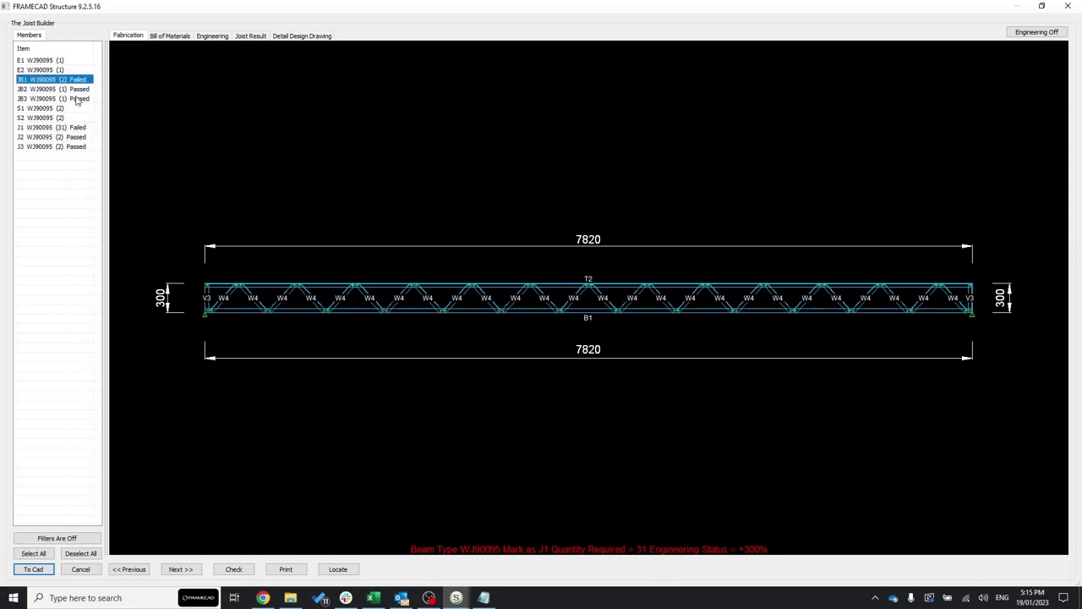
click(338, 569)
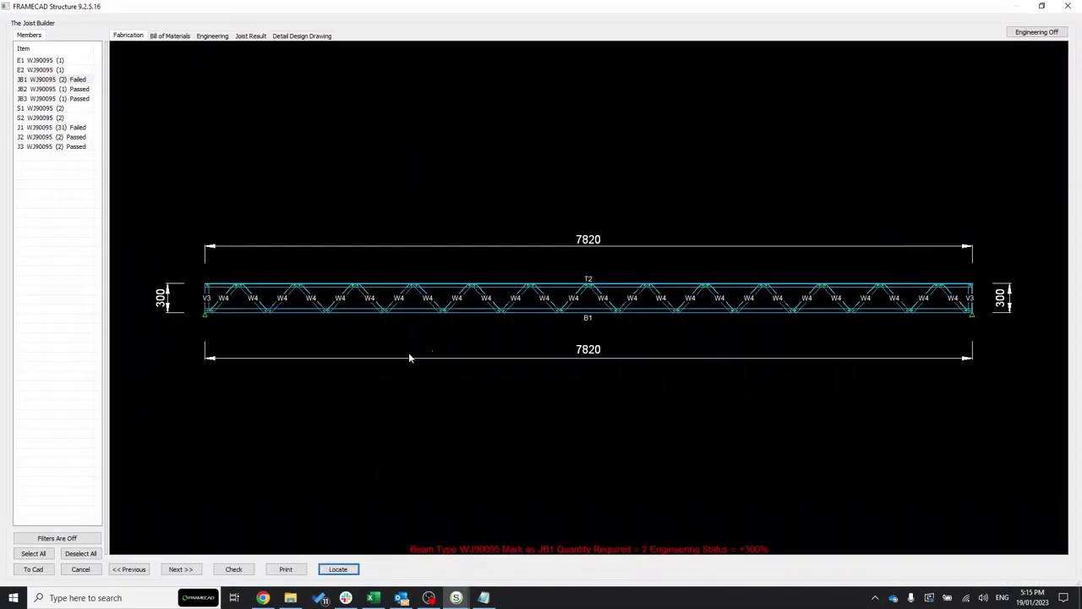
click(338, 569)
click(72, 128)
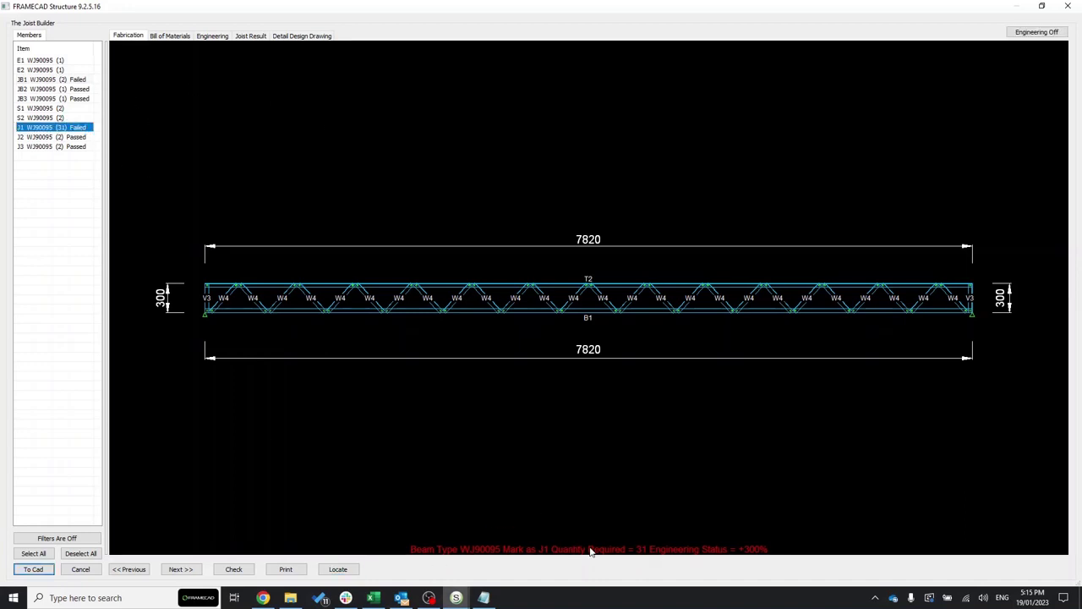
Examine joist J1's engineering results and its fabrication drawing, and leave the Joist Builder without sending anything to CAD.
click(212, 35)
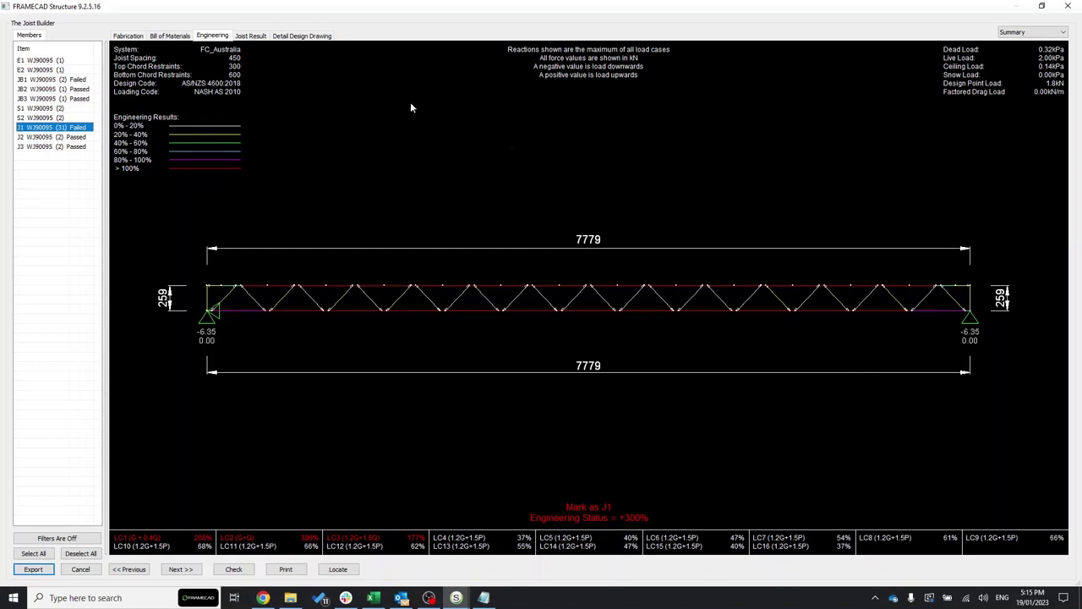
click(127, 35)
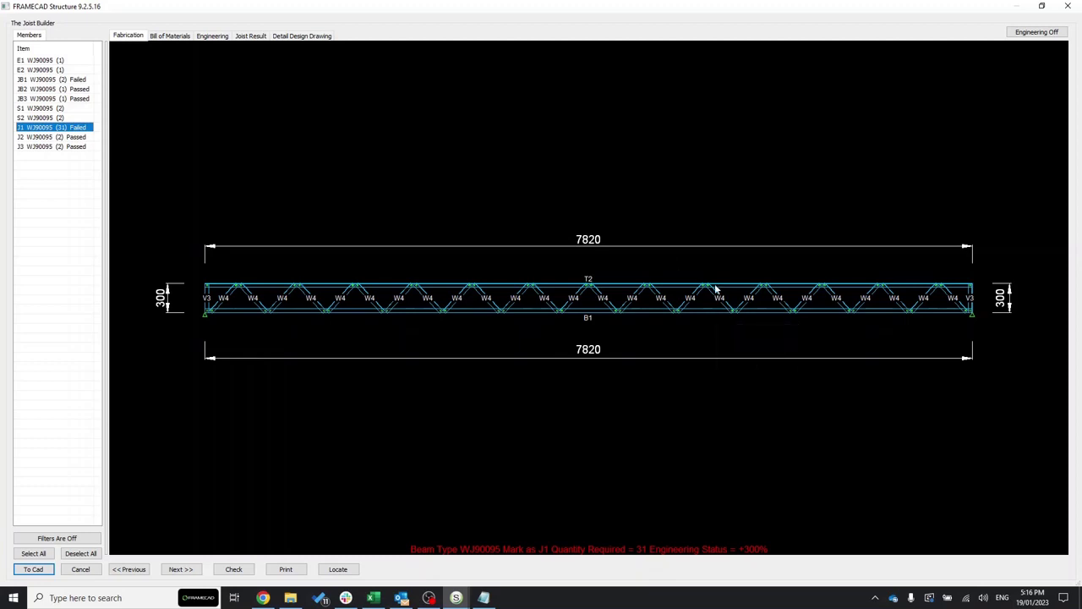
mouse_move(691, 287)
mouse_move(757, 314)
click(80, 569)
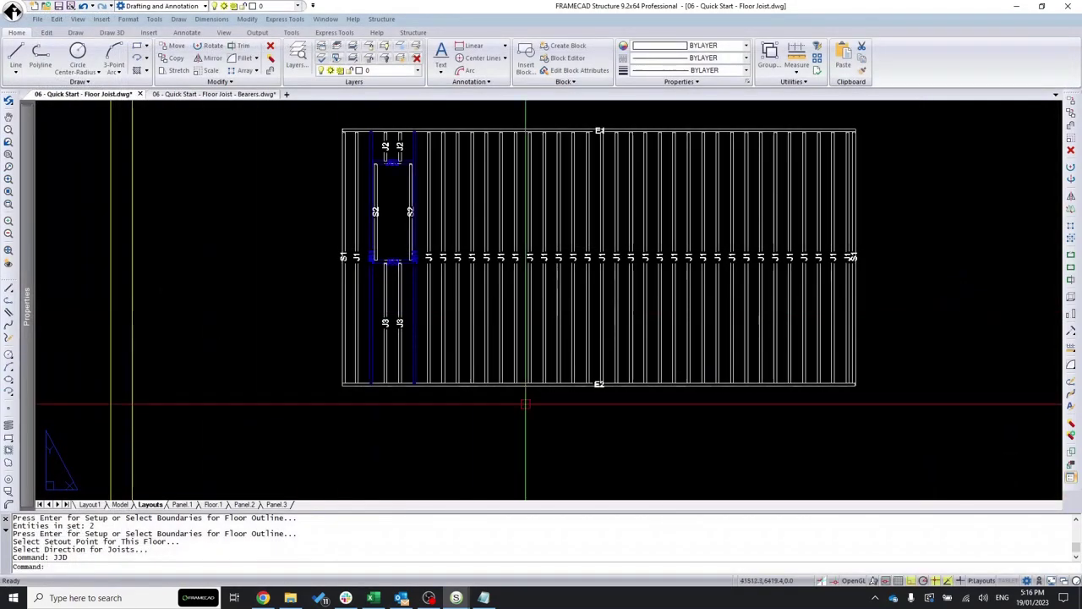
Examine the wall panels in the 3D model, including where the green internal wall meets the red outer walls.
scroll(875, 258, down, 3)
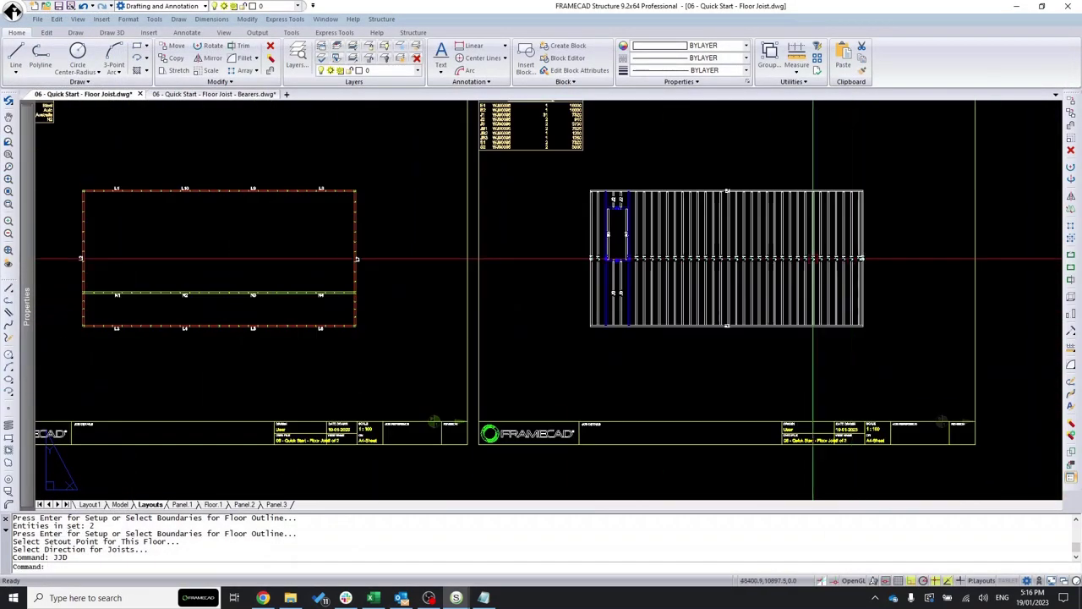
scroll(52, 279, up, 3)
scroll(592, 371, down, 2)
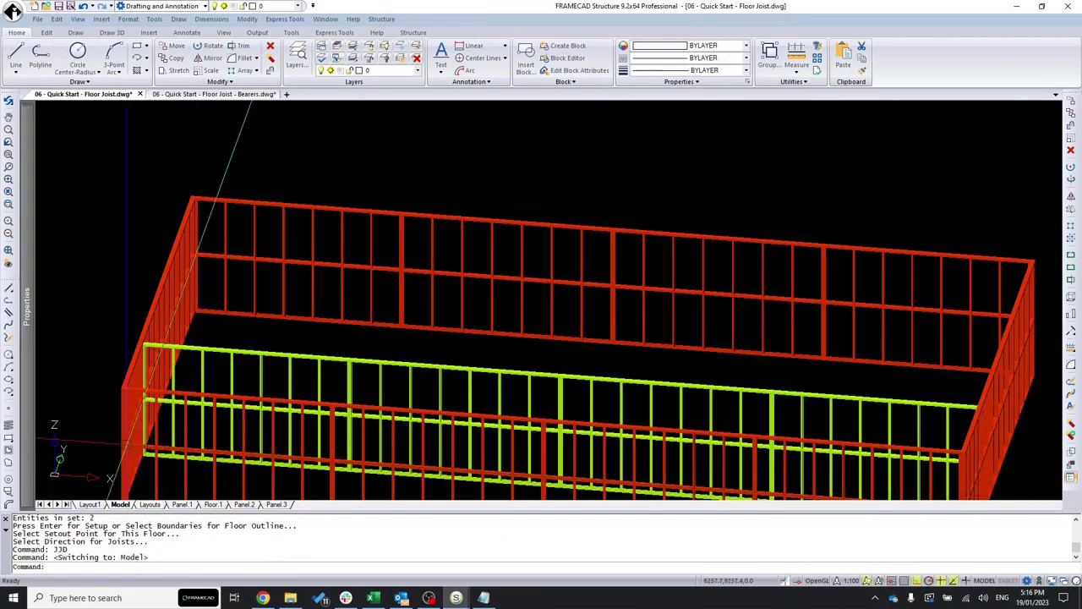
shift+middle_drag(211, 372, 157, 362)
scroll(229, 254, up, 5)
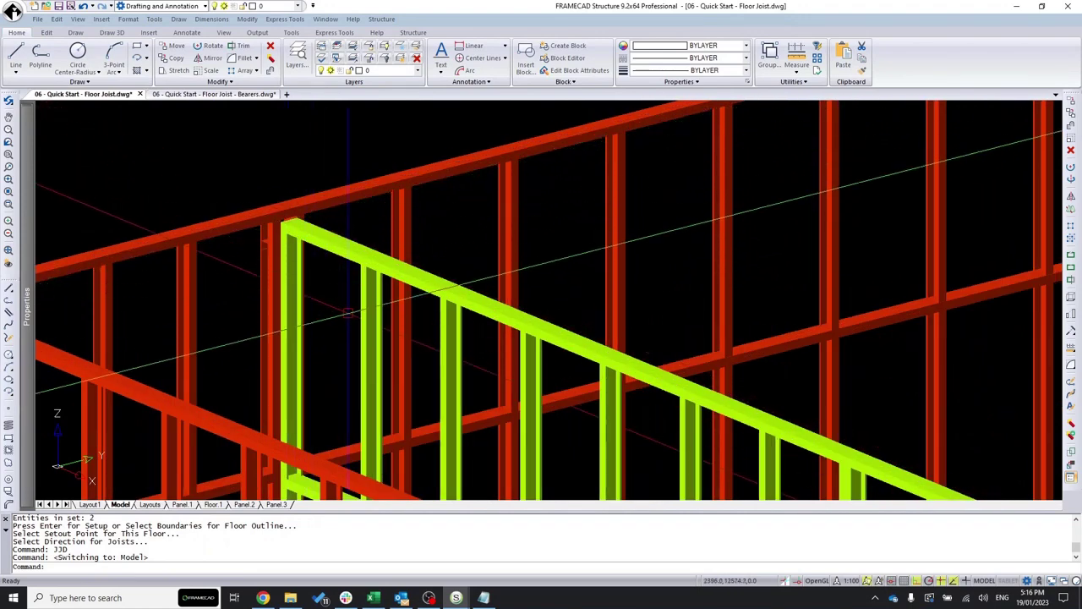
scroll(239, 181, down, 5)
shift+middle_drag(268, 298, 439, 279)
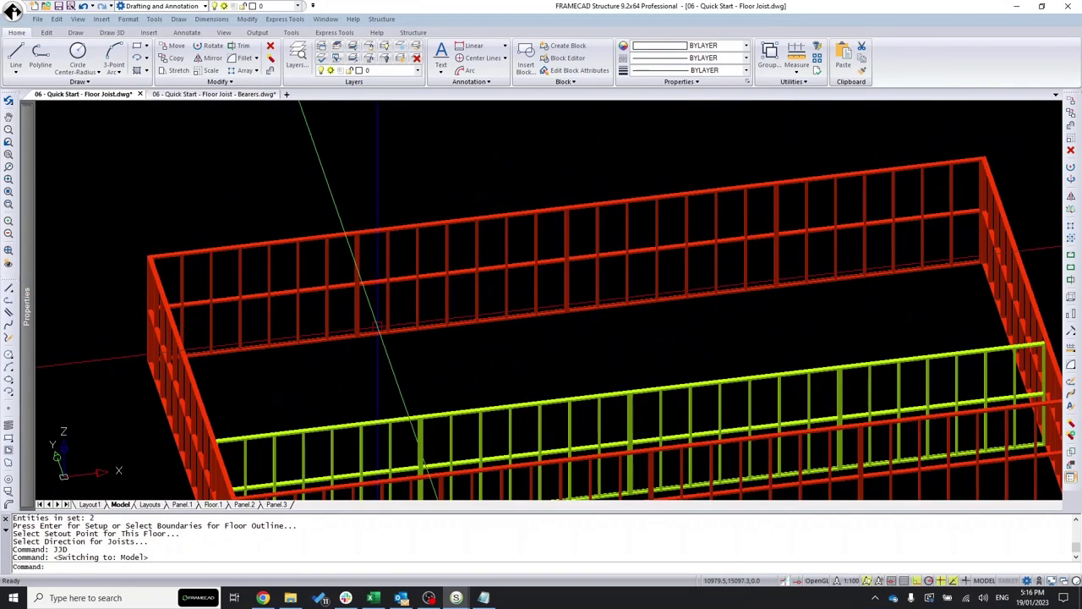
shift+middle_drag(322, 304, 796, 318)
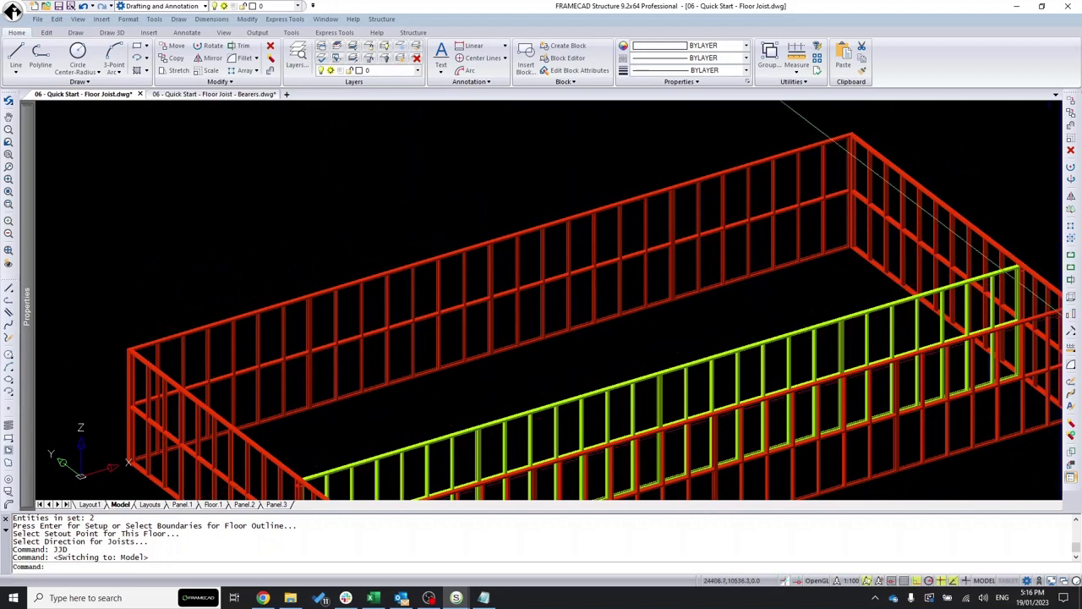
In the floor plan layouts, make internal wall panels N1 to N4 inherit the member properties of load-bearing outer wall L2.
click(150, 504)
scroll(349, 341, up, 3)
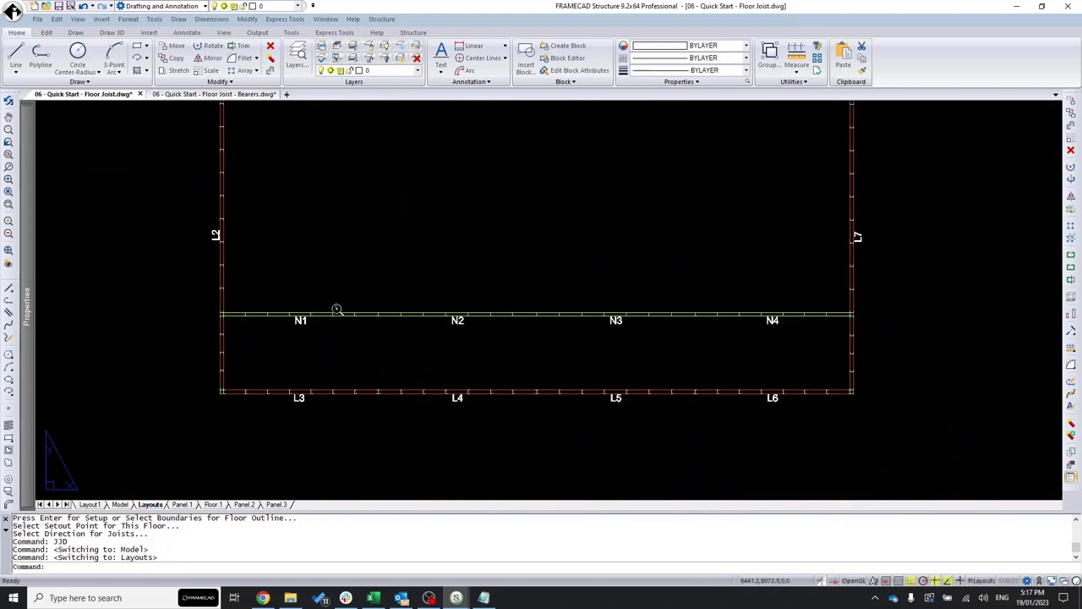
scroll(338, 310, down, 2)
scroll(401, 265, up, 1)
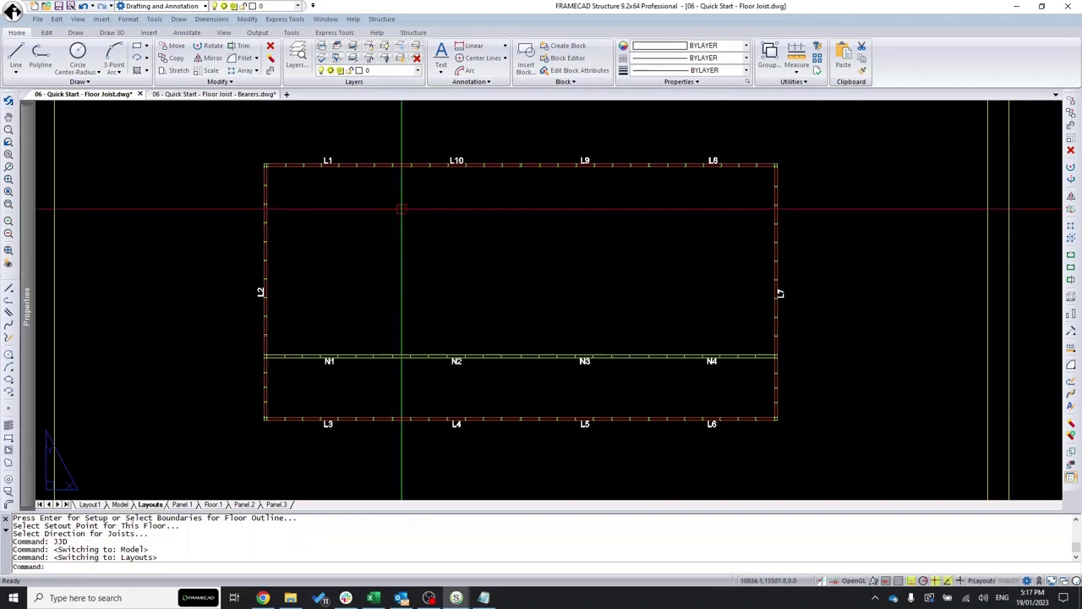
text(I)
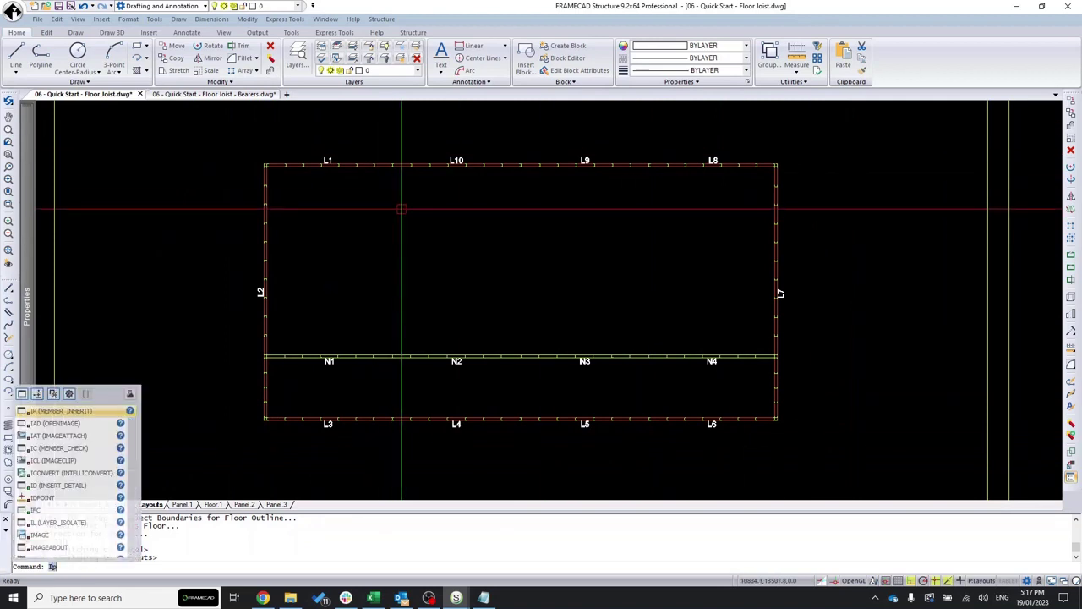
text(P)
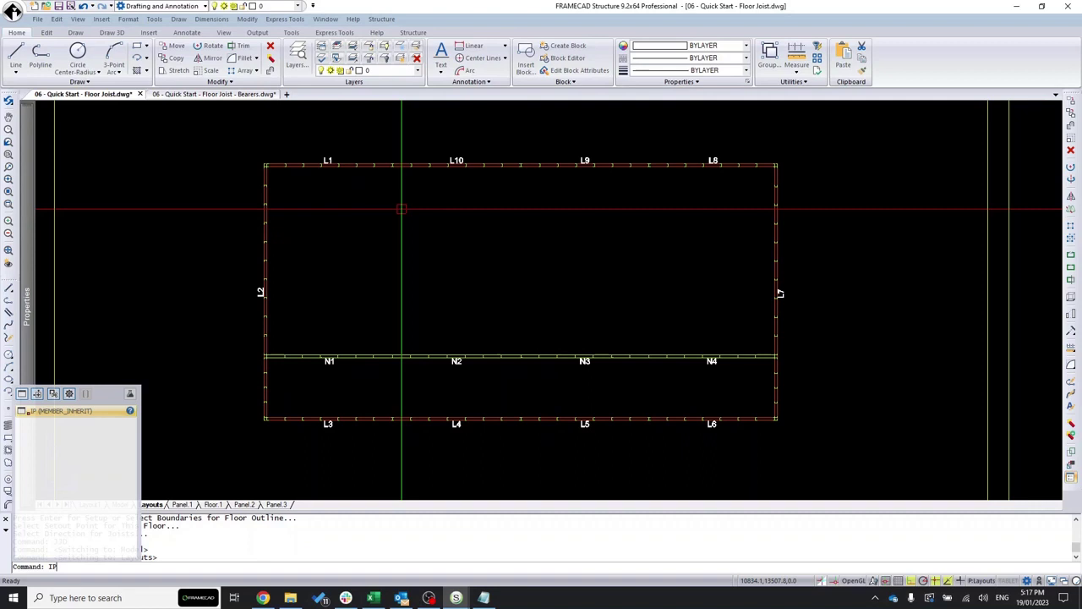
key(Return)
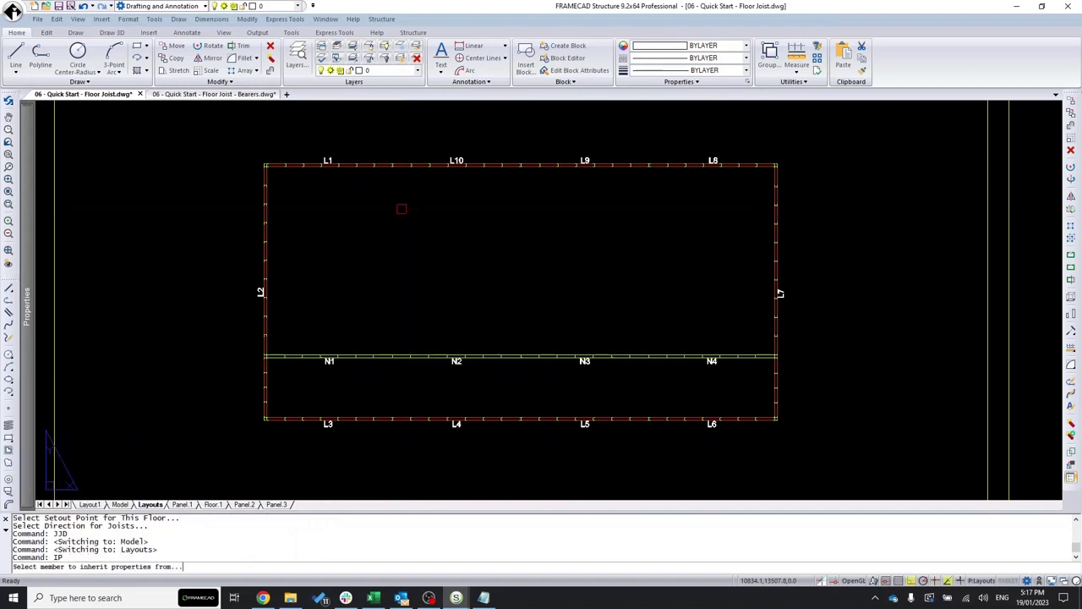
scroll(265, 267, up, 3)
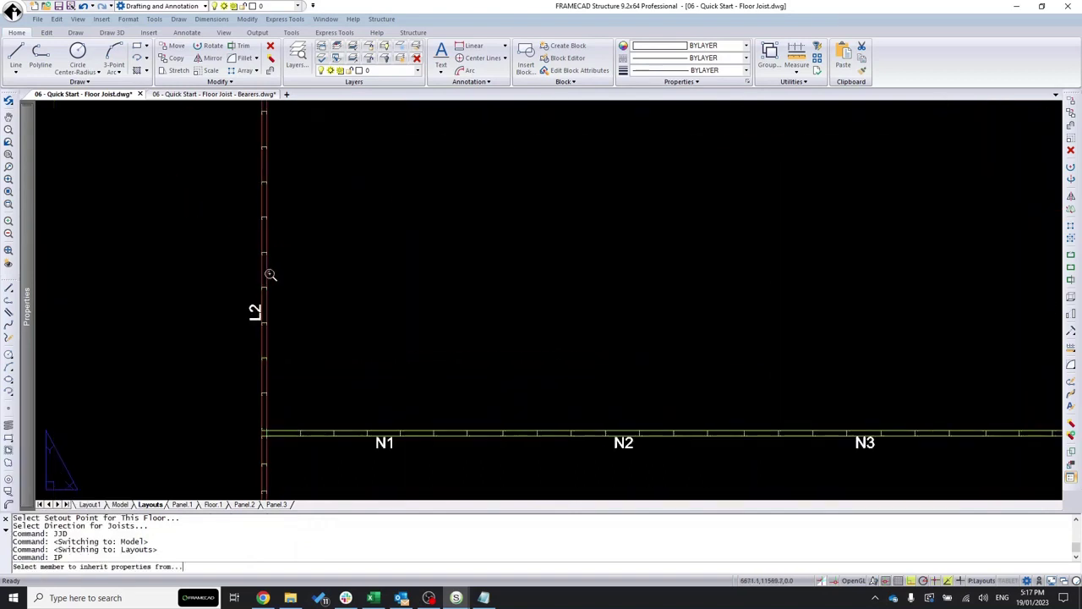
click(269, 269)
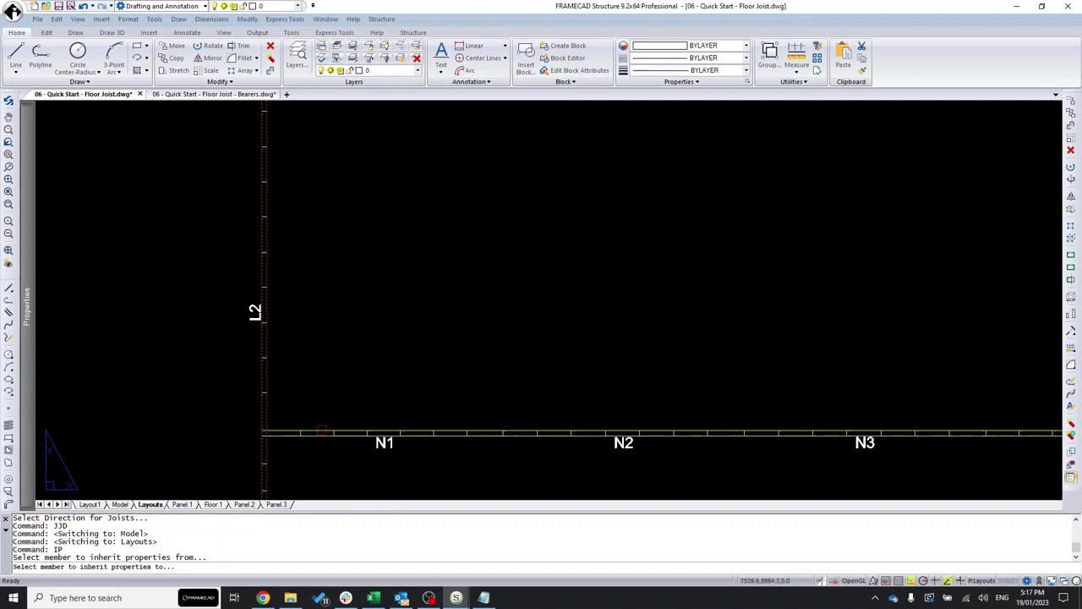
click(320, 431)
click(556, 432)
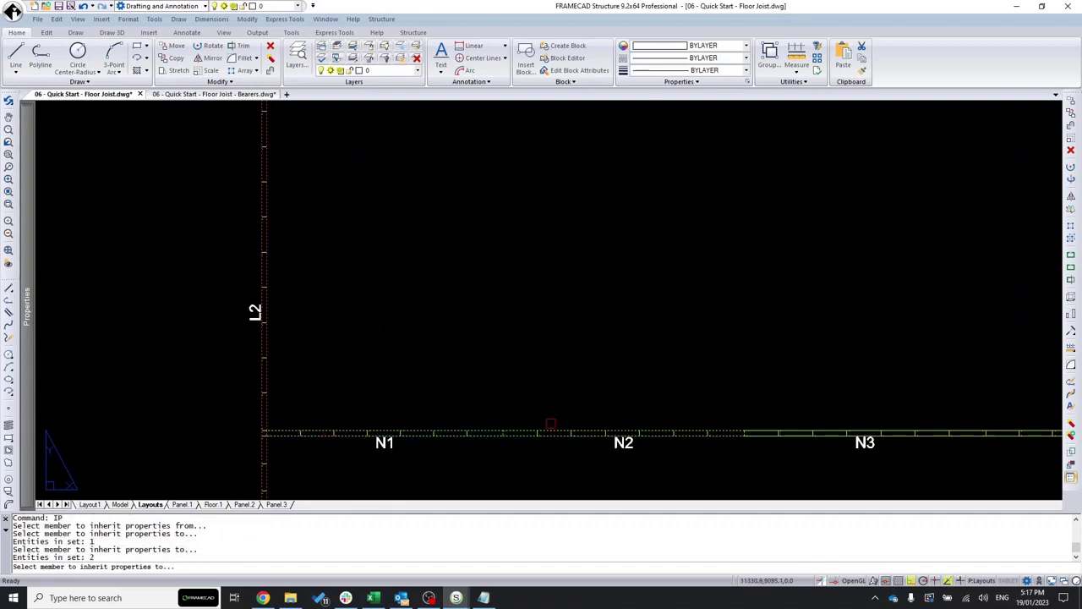
scroll(623, 420, down, 3)
scroll(668, 423, up, 1)
click(772, 412)
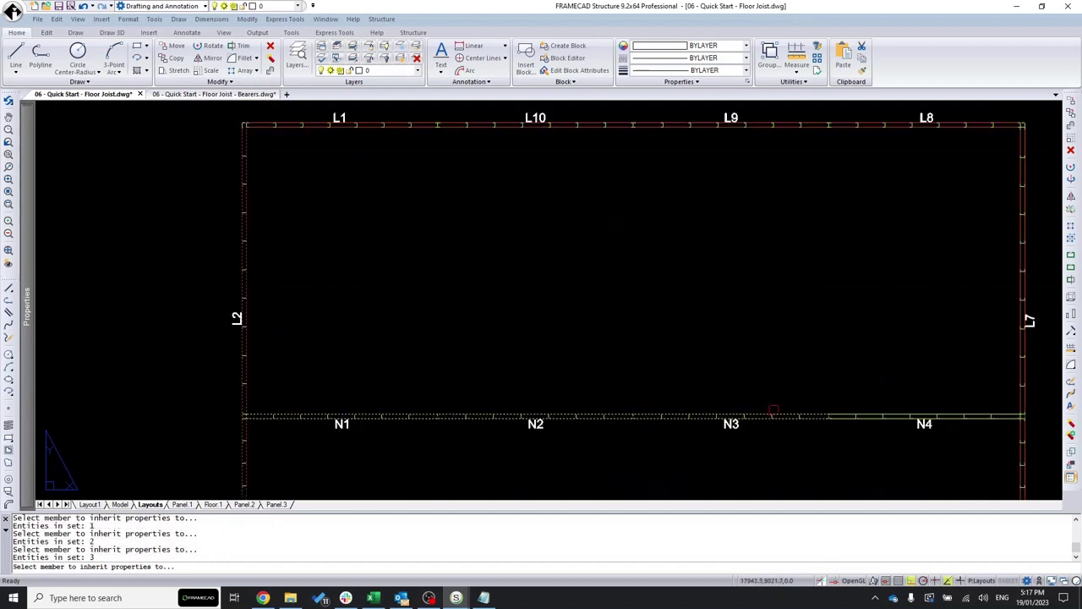
click(871, 414)
scroll(573, 284, down, 3)
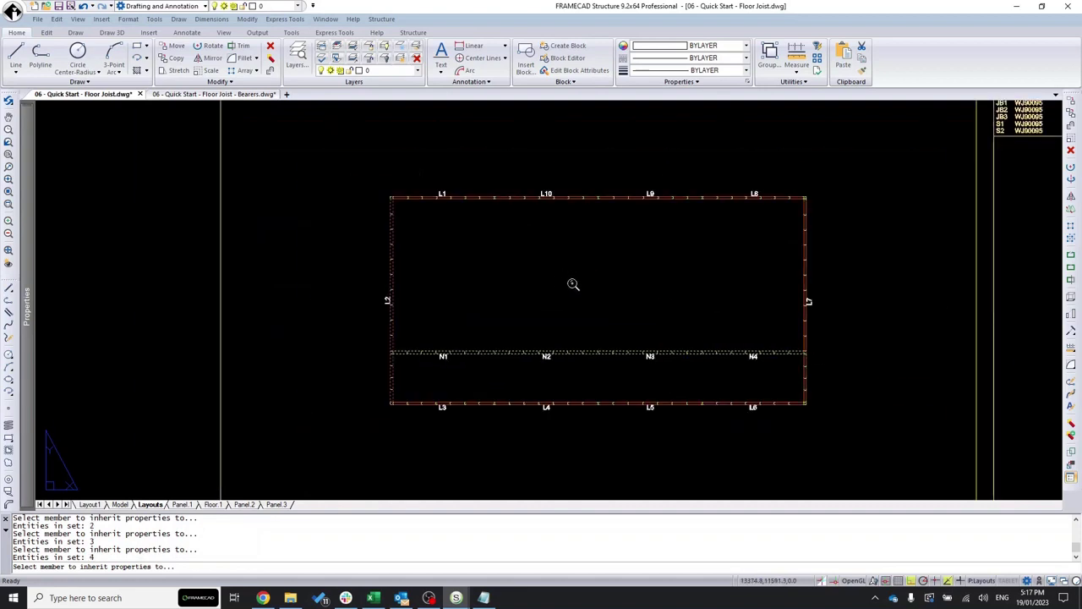
key(Return)
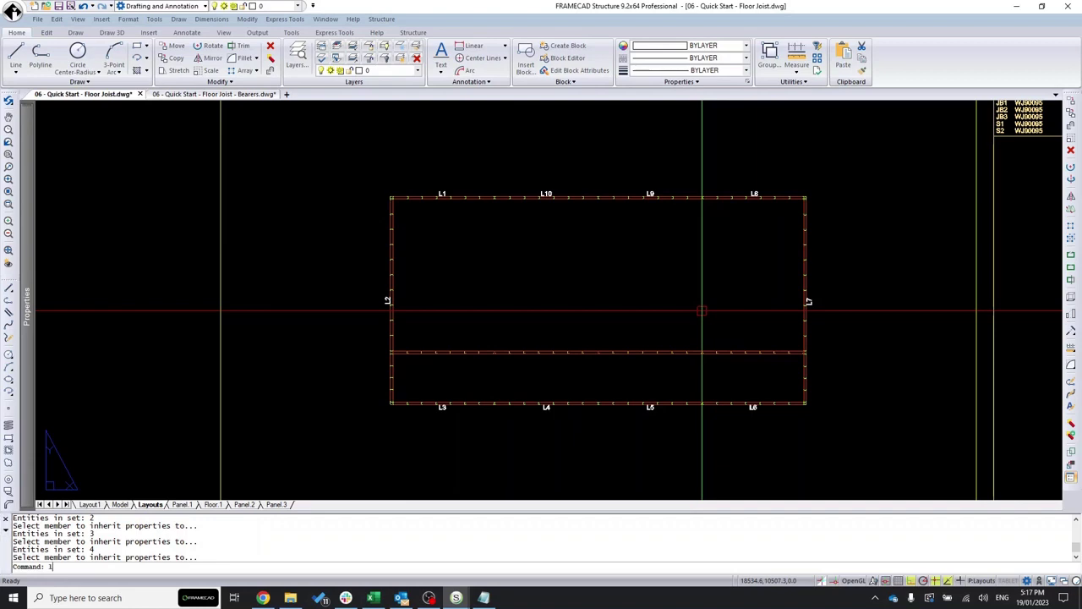
Relabel all wall panels globally, accepting 1 as the starting number.
text(LA)
key(Return)
key(Return)
key(Return)
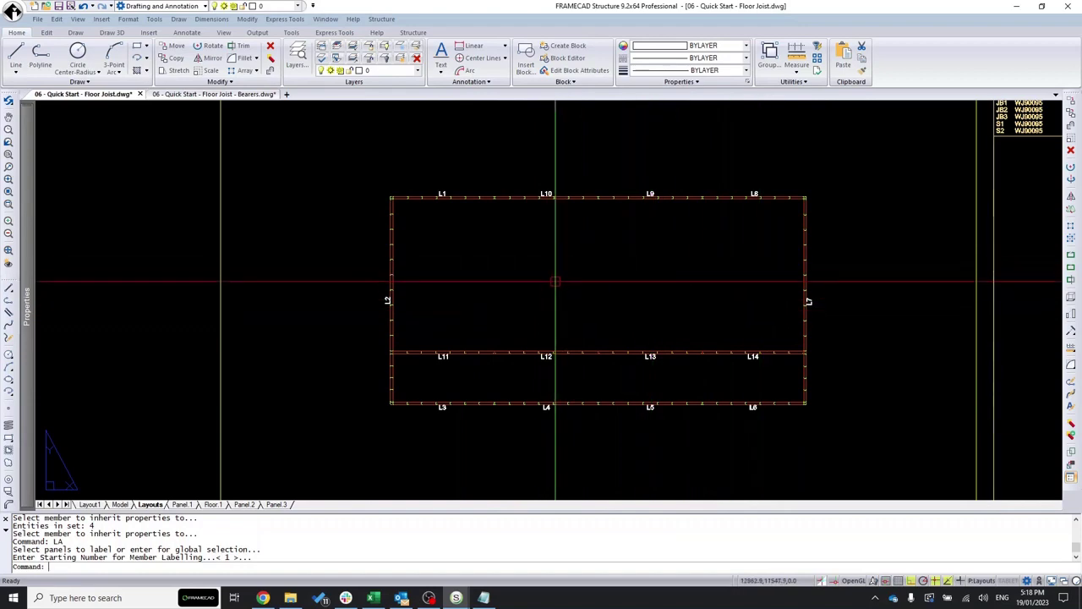
Compare the floor joist layout and its inner opening with the relabelled wall panel layout.
scroll(345, 369, down, 5)
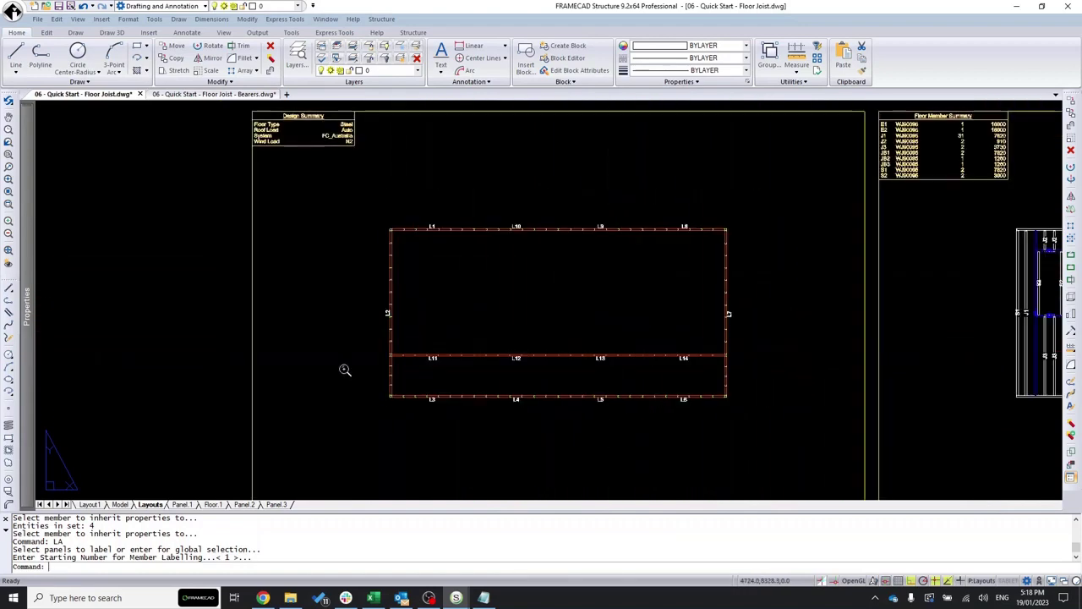
scroll(418, 386, up, 2)
scroll(557, 324, up, 3)
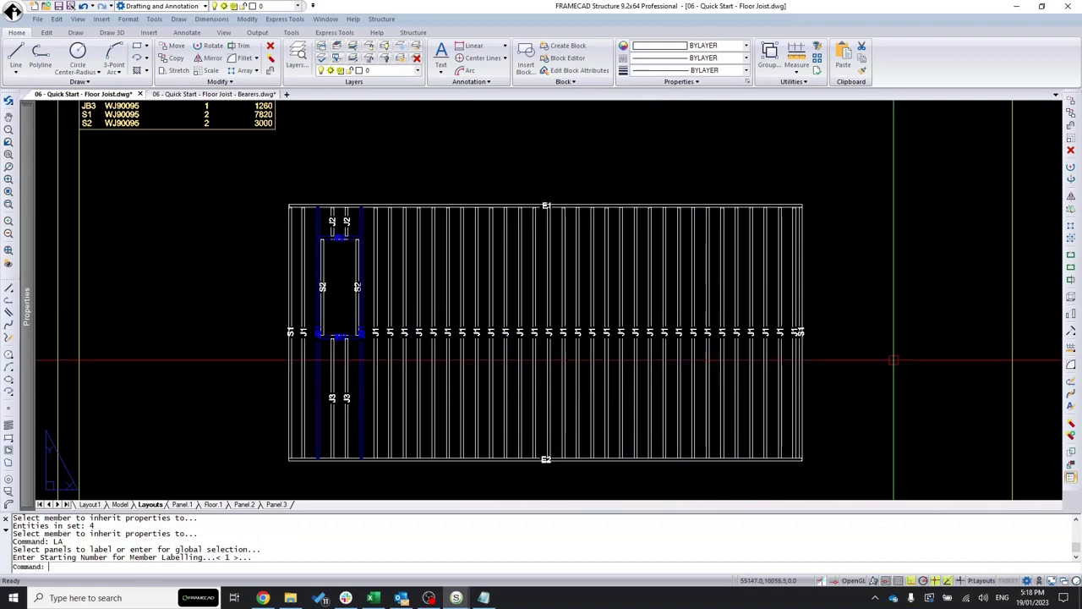
scroll(926, 350, down, 3)
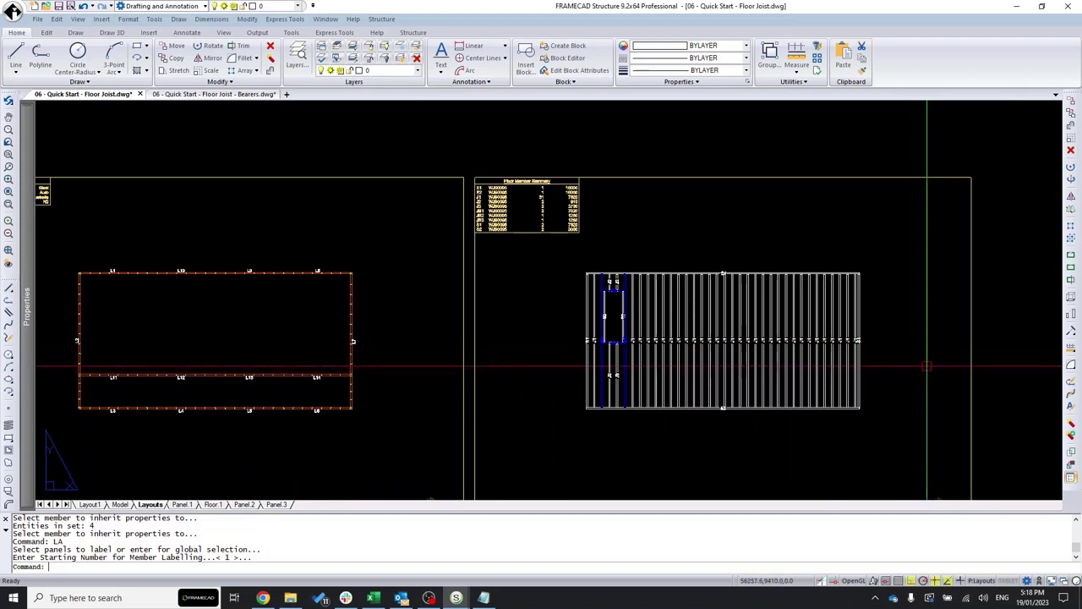
scroll(345, 368, up, 1)
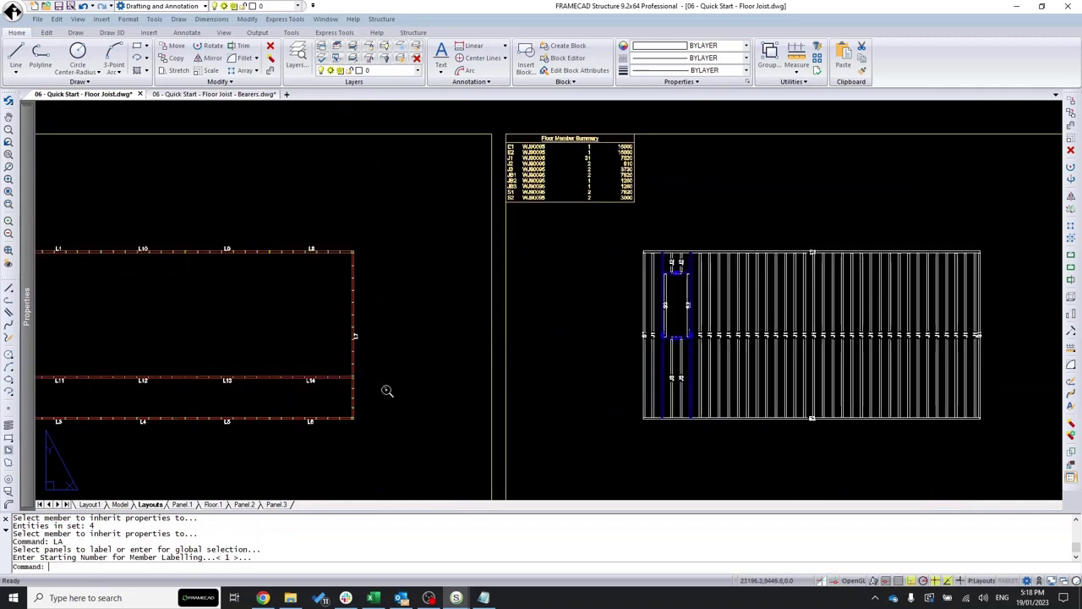
scroll(707, 382, up, 2)
scroll(773, 329, down, 3)
scroll(343, 346, up, 3)
scroll(342, 346, up, 1)
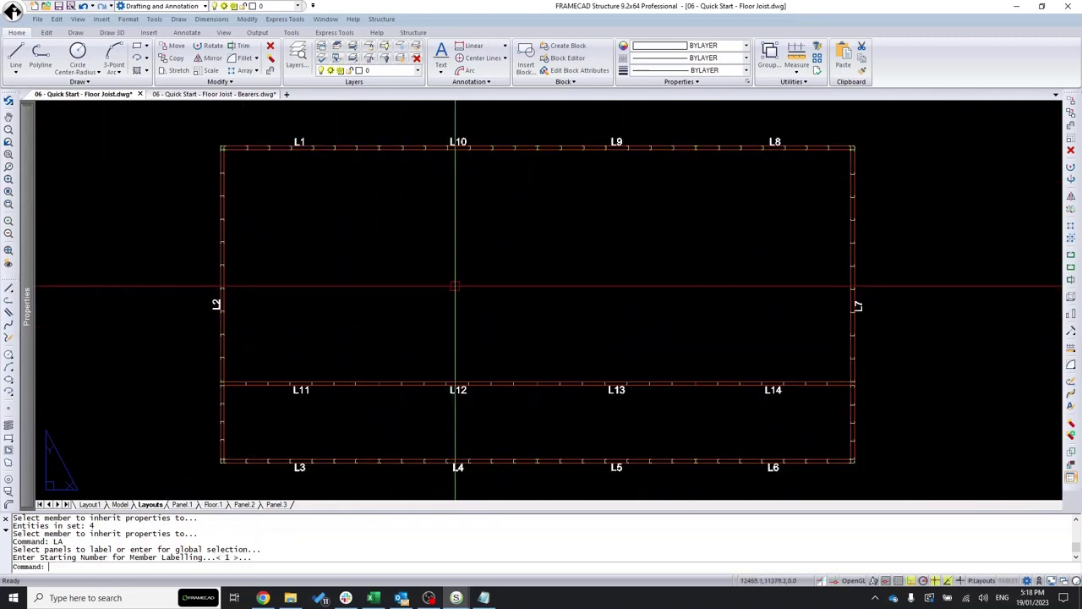
scroll(457, 288, down, 1)
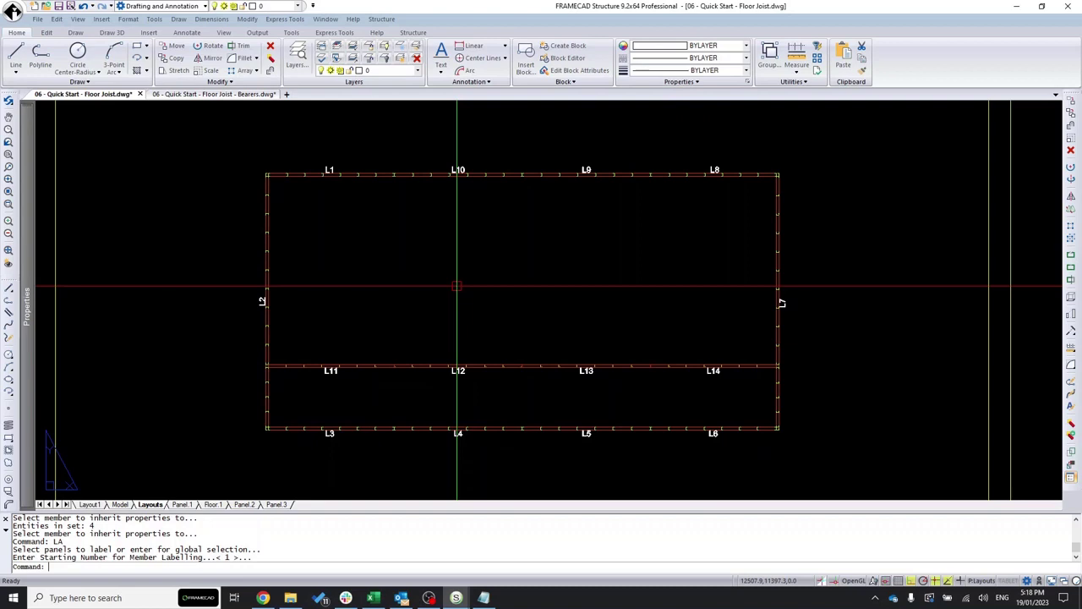
Generate support lines from internal wall panels L11 to L14 and copy them into the floor joist layout border.
text(CSL)
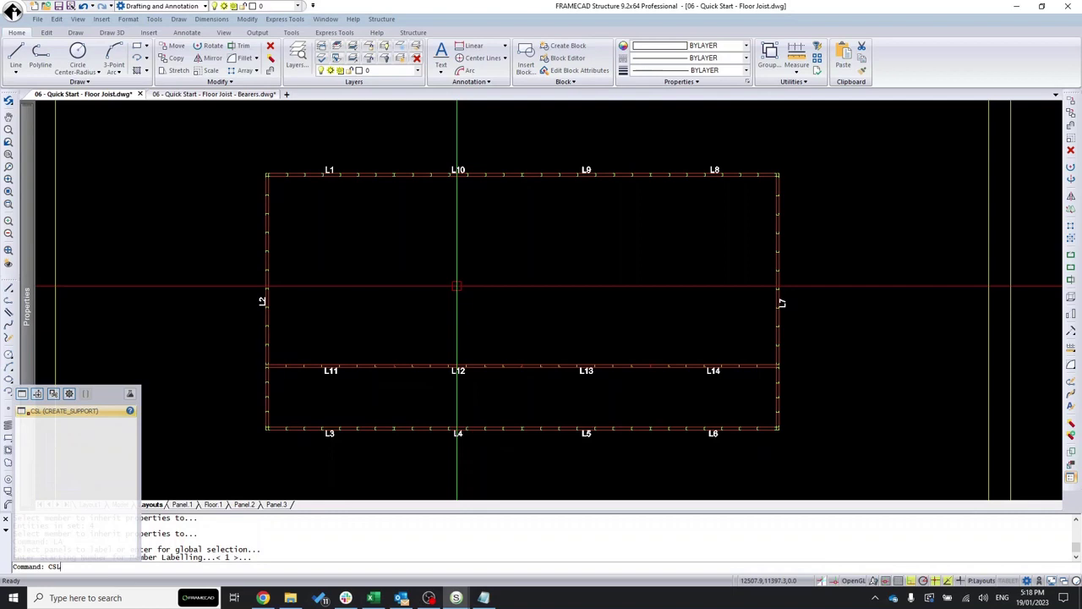
key(Return)
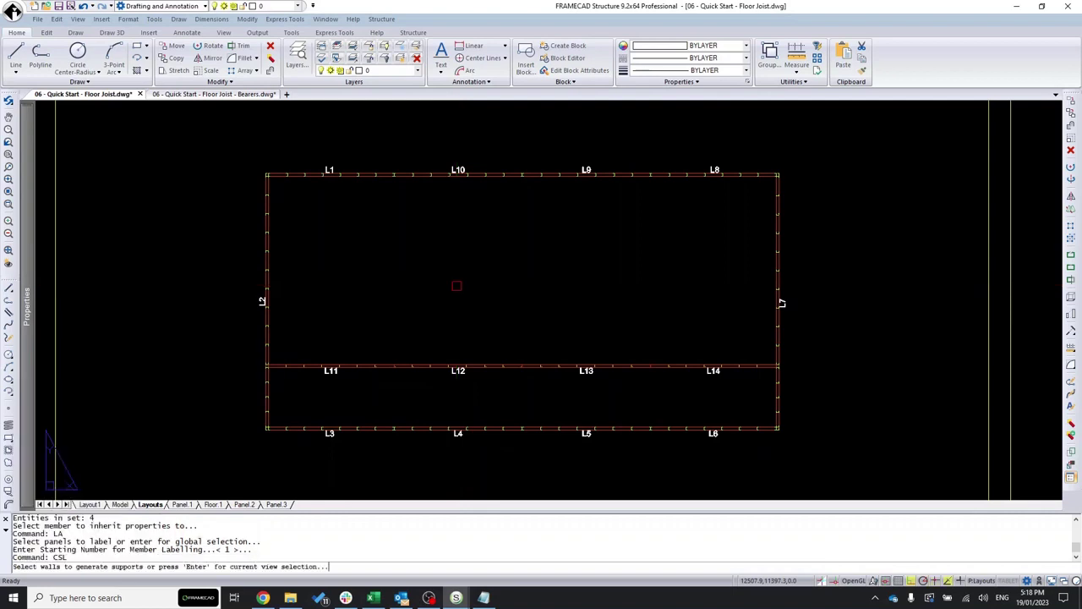
click(297, 360)
click(423, 352)
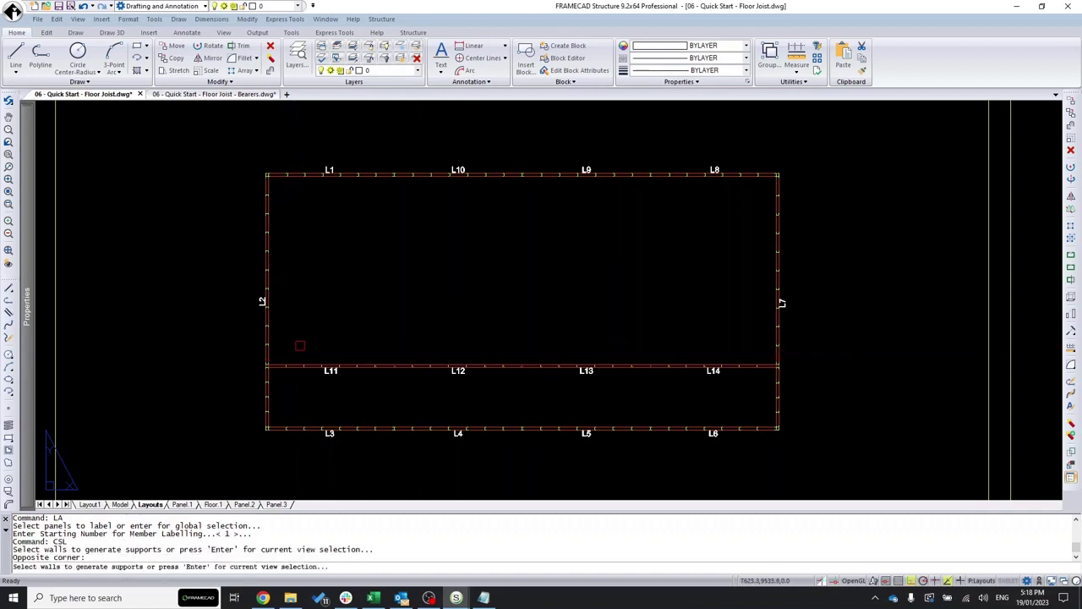
click(322, 366)
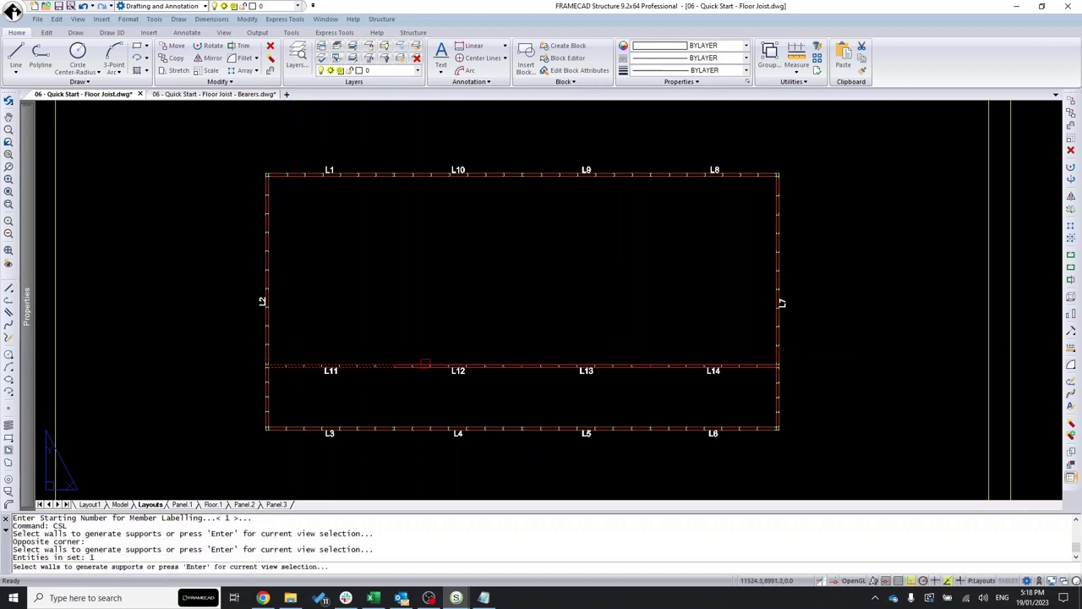
click(424, 365)
scroll(554, 369, up, 2)
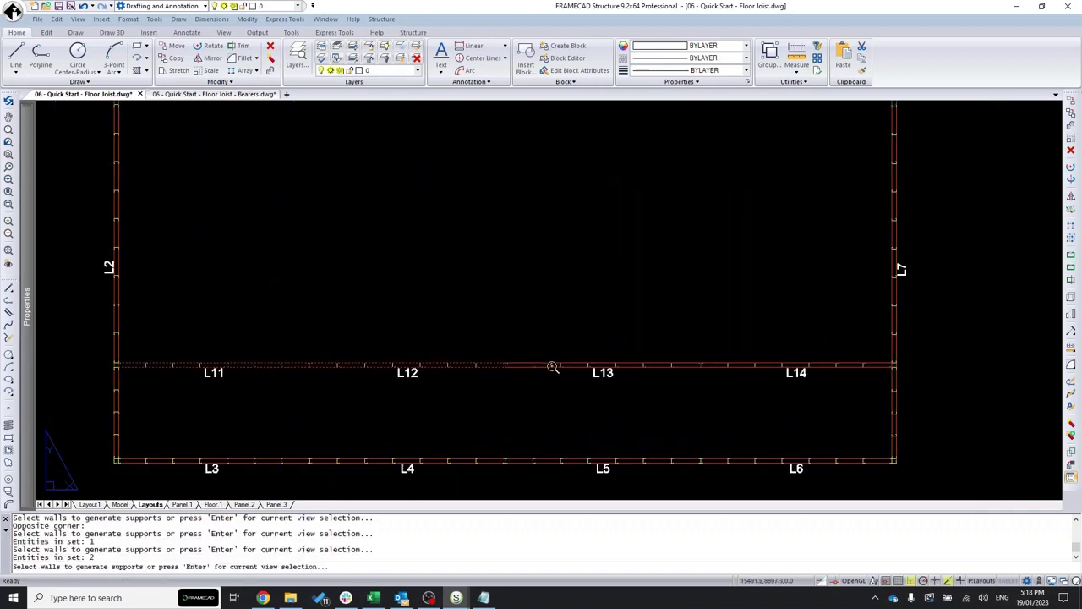
click(575, 365)
click(740, 364)
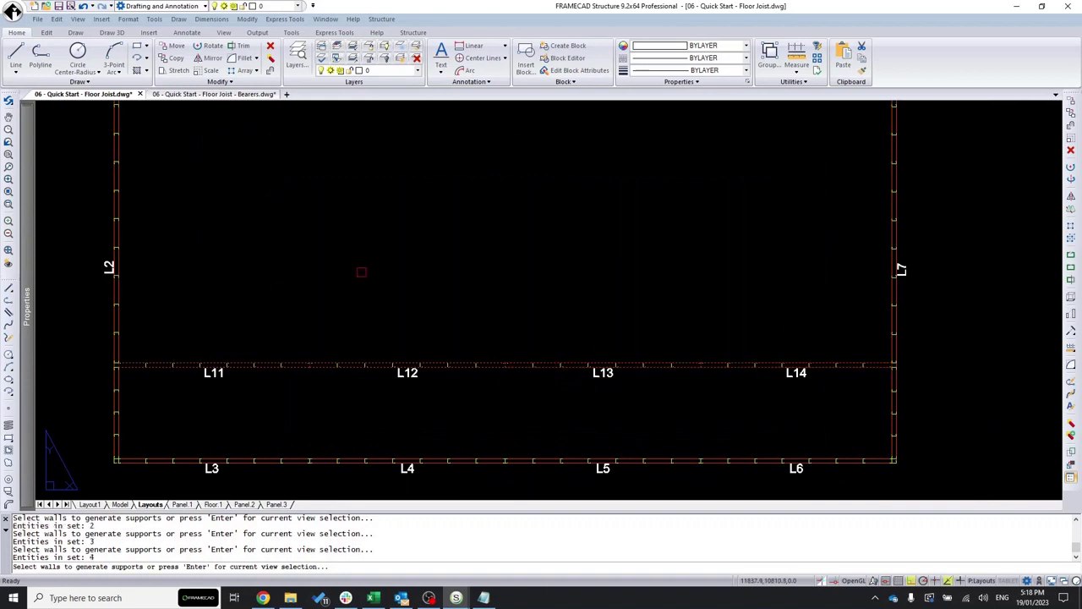
scroll(351, 277, down, 2)
key(Return)
scroll(356, 279, down, 1)
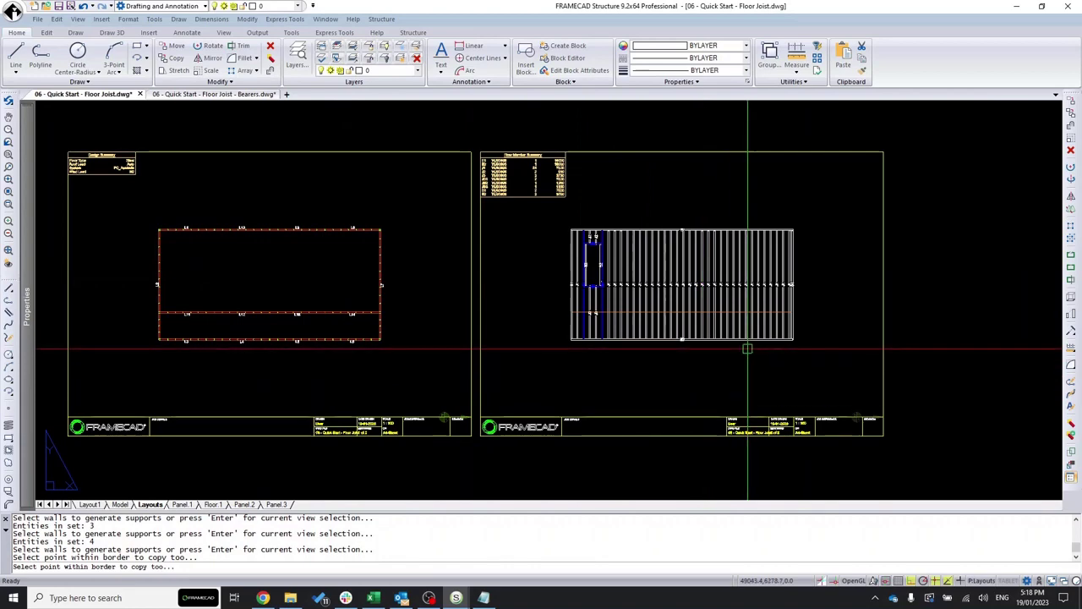
scroll(753, 345, up, 2)
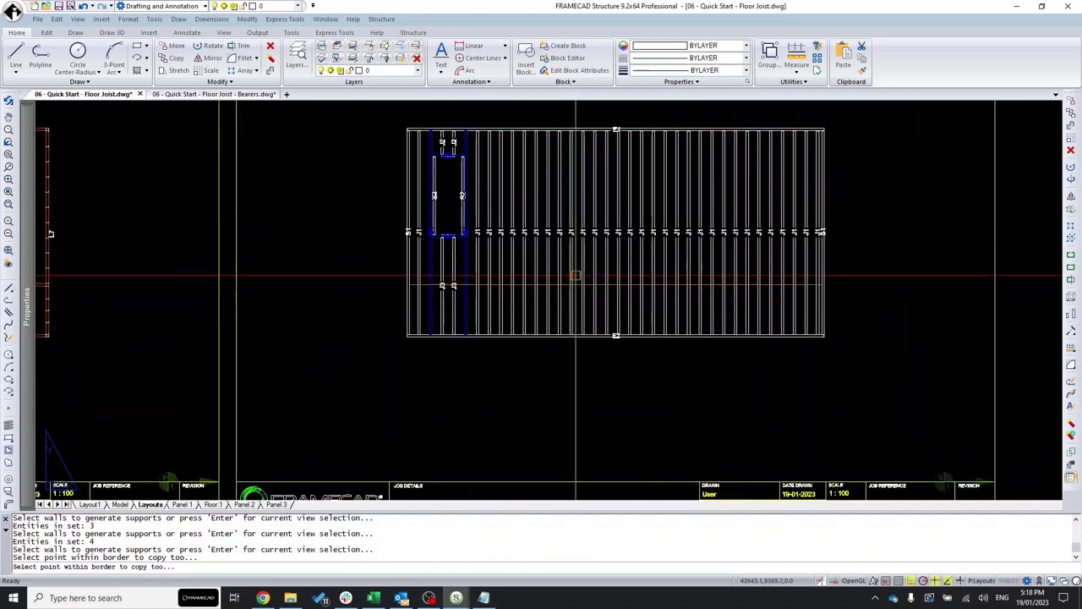
scroll(584, 284, up, 2)
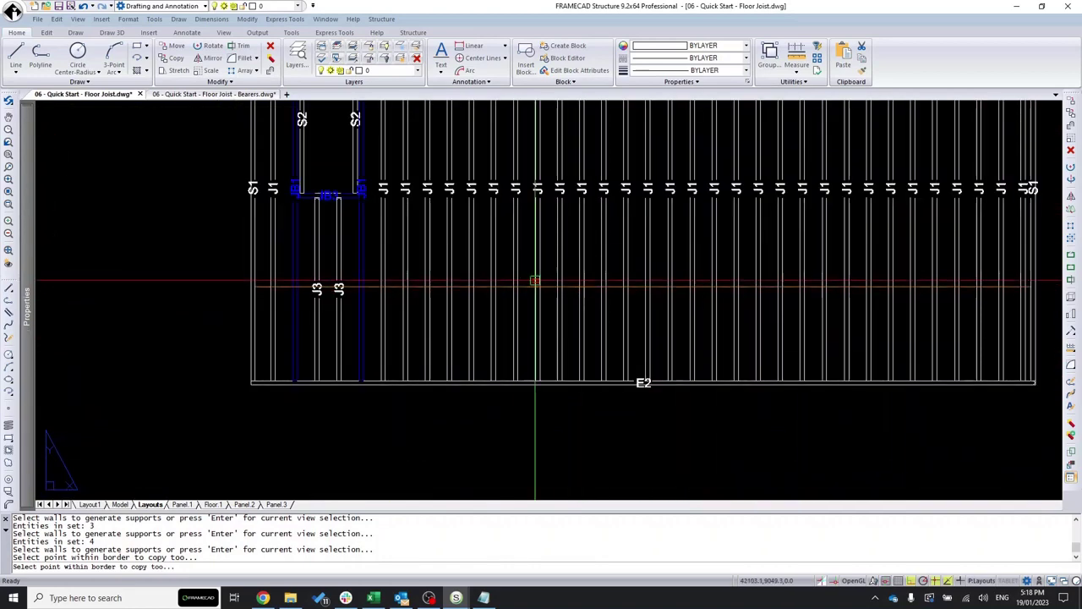
scroll(510, 440, down, 1)
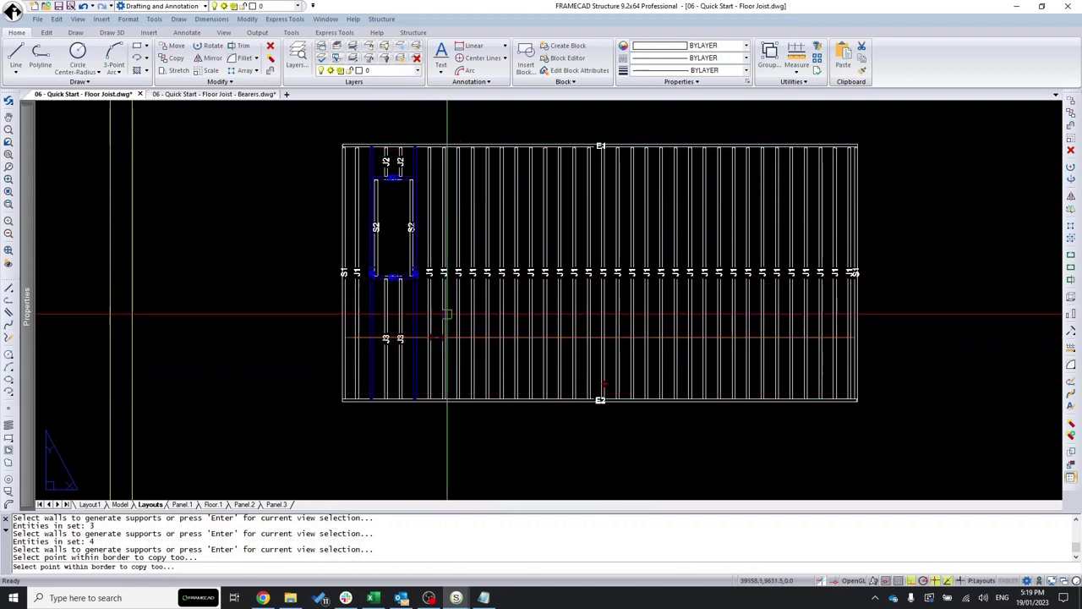
scroll(705, 401, down, 1)
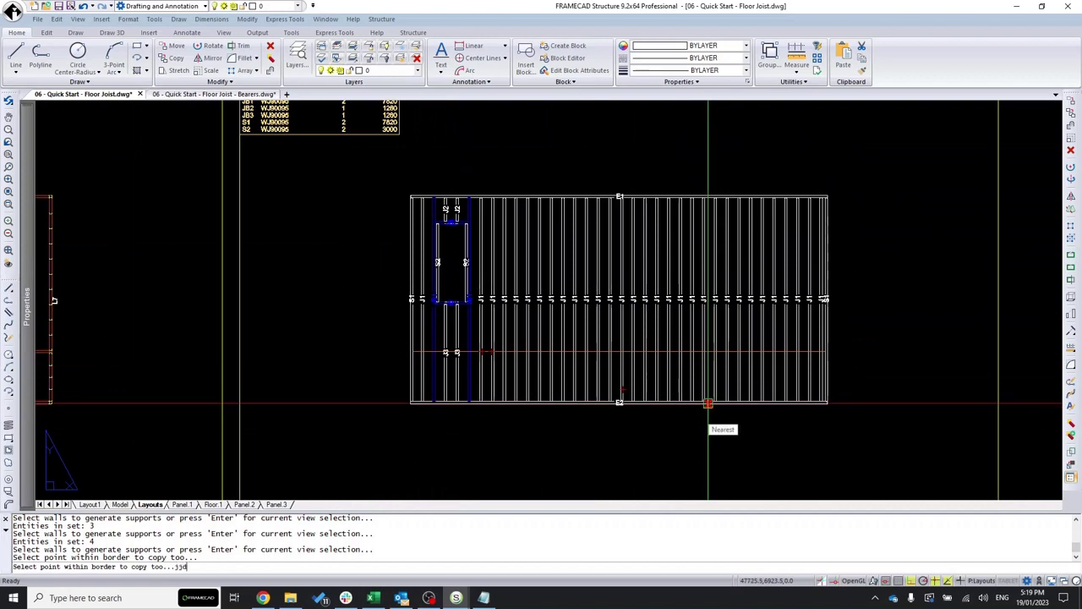
key(Escape)
key(Escape)
Rerun the Joist Builder and inspect joist J1's fabrication drawing around the intermediate support.
text(J)
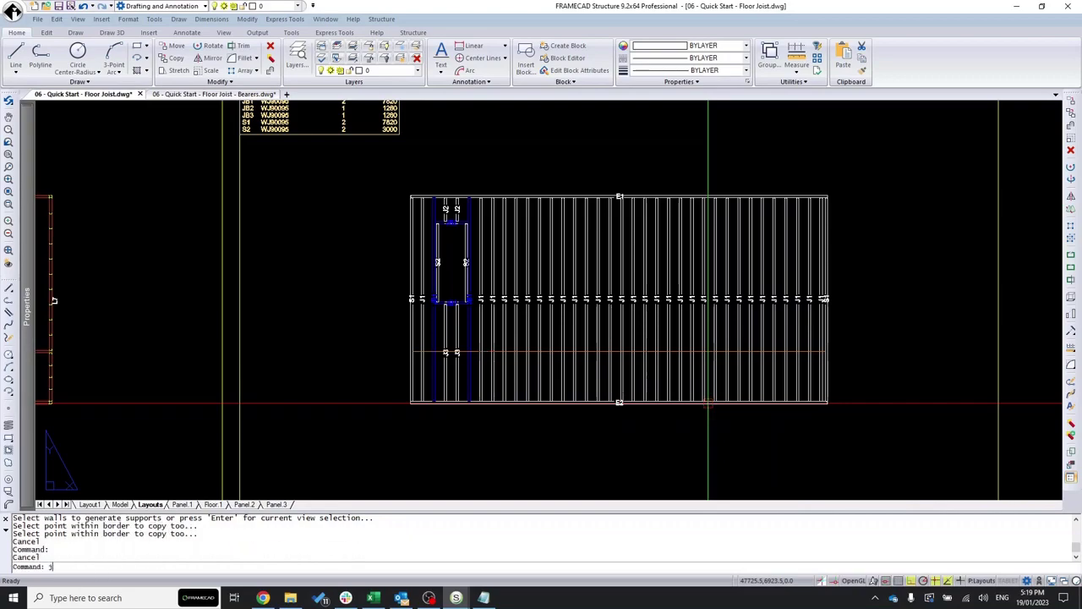
text(B)
key(Return)
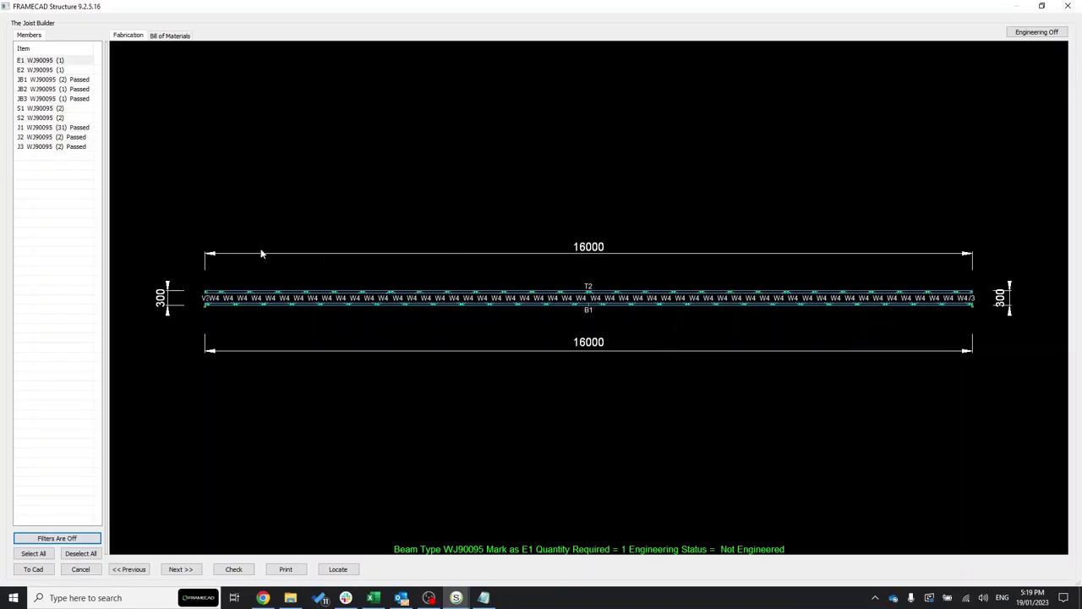
click(42, 70)
click(46, 80)
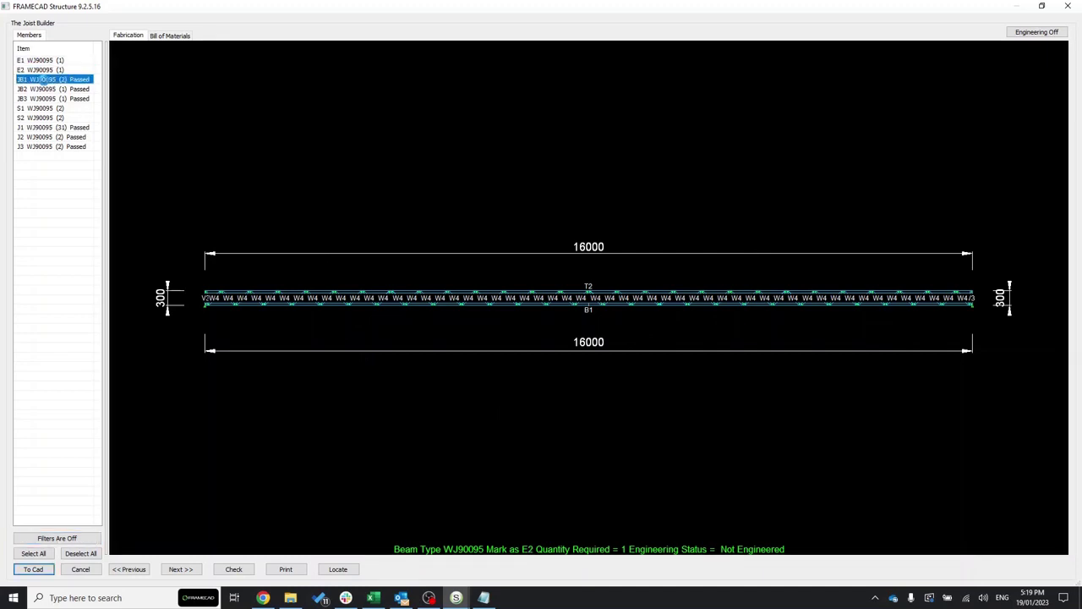
click(42, 127)
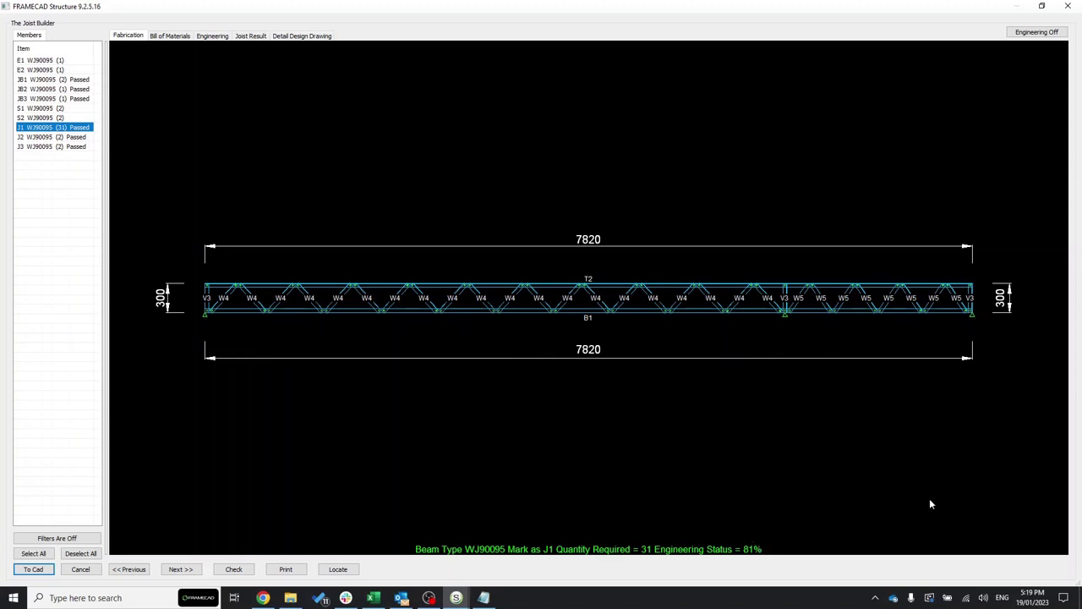
scroll(800, 328, up, 2)
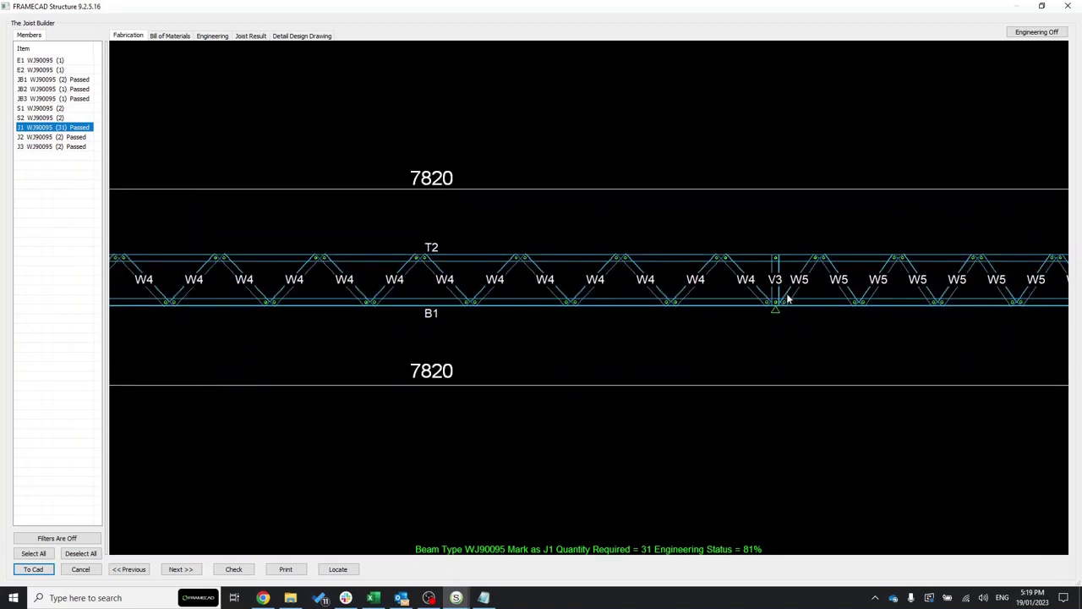
scroll(804, 314, down, 2)
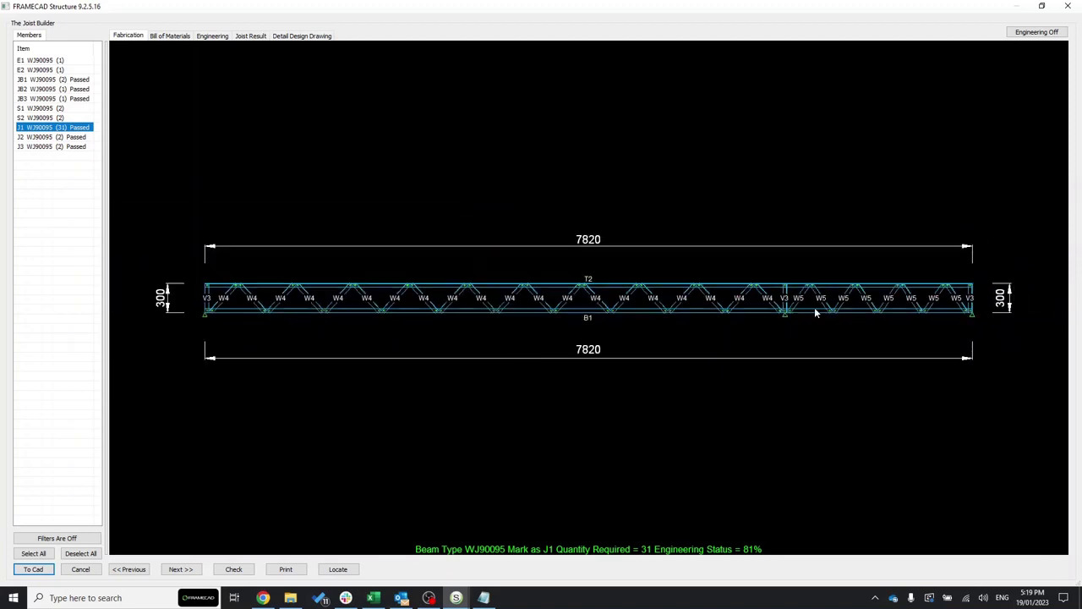
Output all joist members to CAD drawings and inspect edge member E1's 16000 mm fabrication drawing.
click(34, 554)
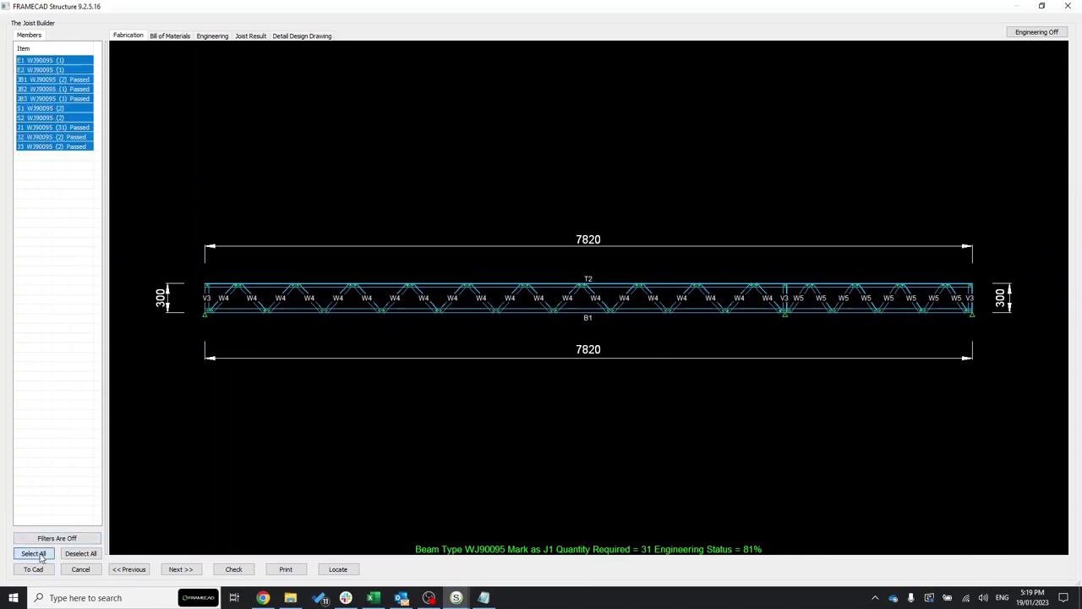
click(38, 571)
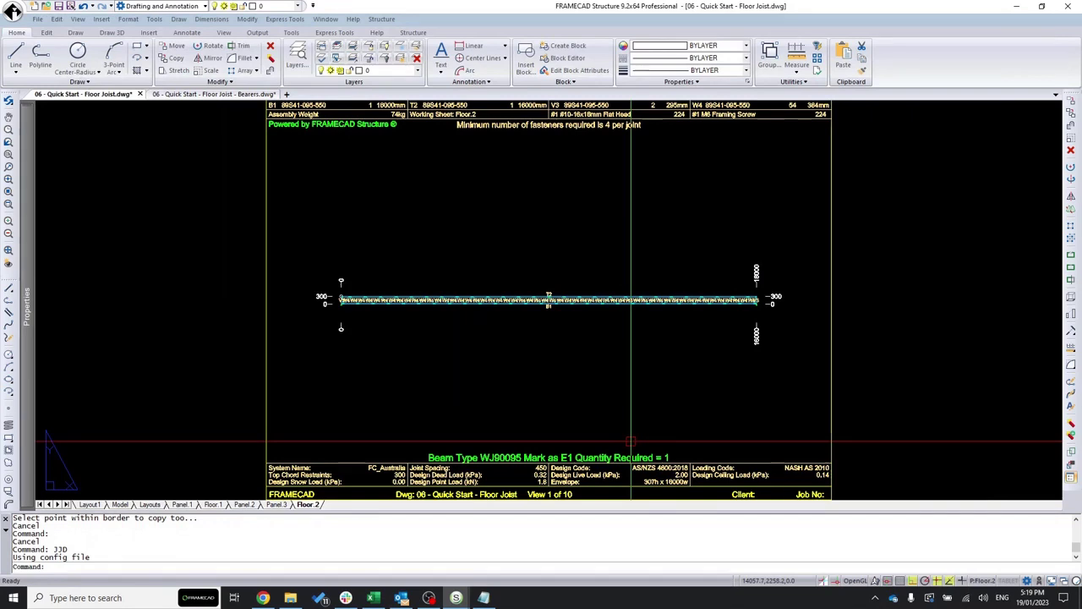
scroll(624, 317, up, 2)
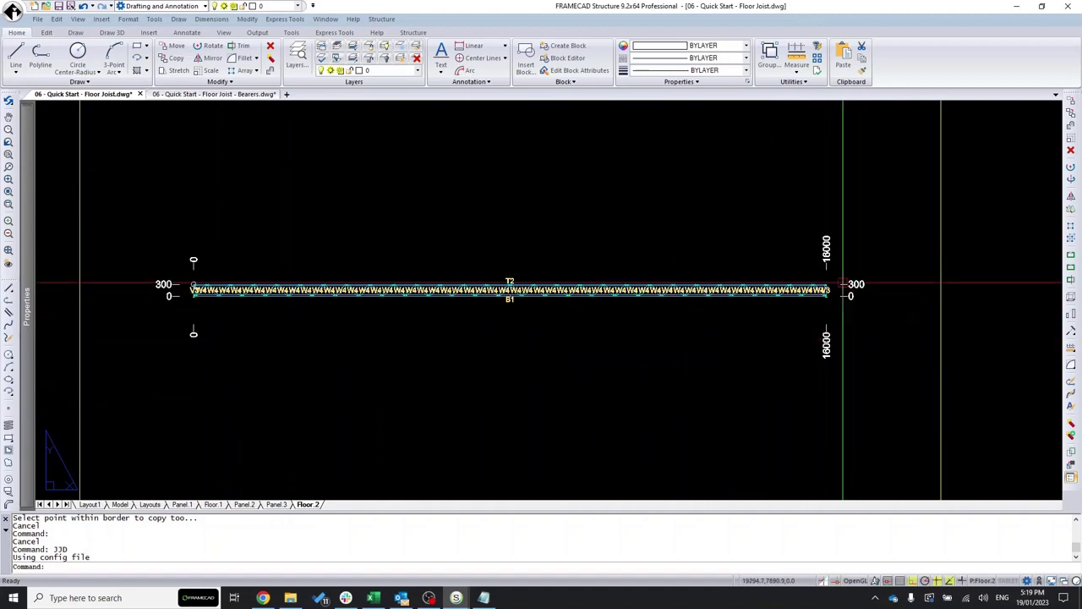
scroll(829, 219, up, 2)
scroll(837, 312, down, 4)
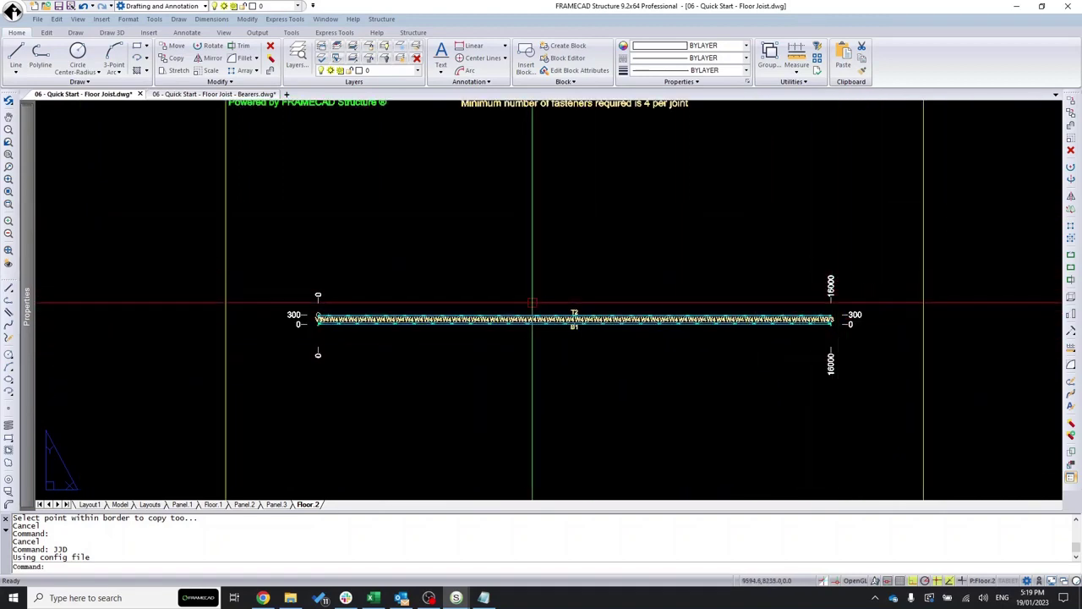
In the Layouts sheet, draw guide lines from the joist layout's upper-left corner: up, 7000 mm right, and down past the lower edge.
click(149, 503)
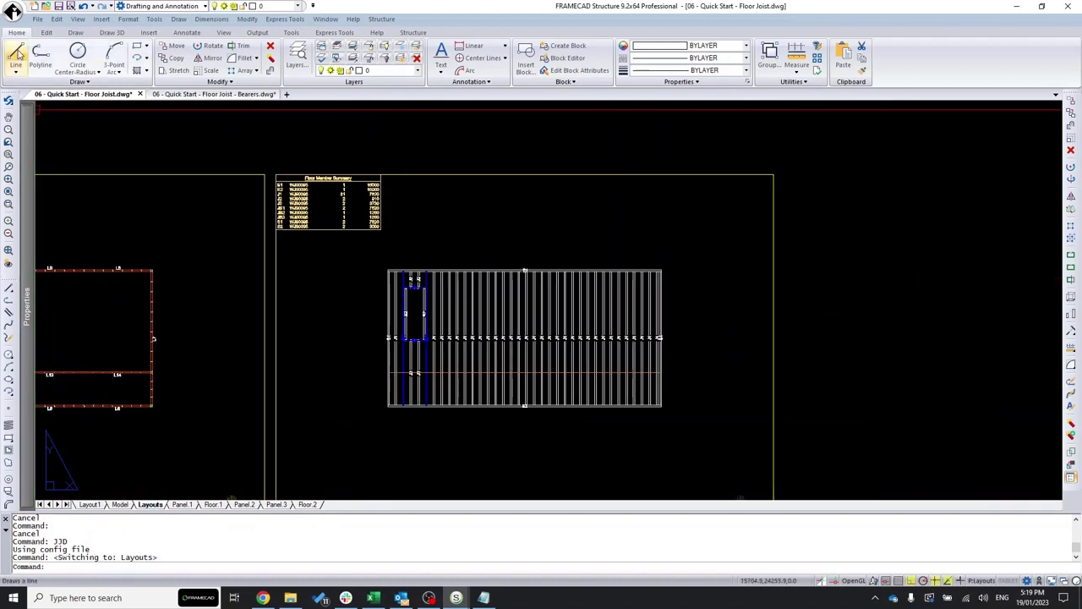
click(15, 52)
scroll(393, 236, up, 5)
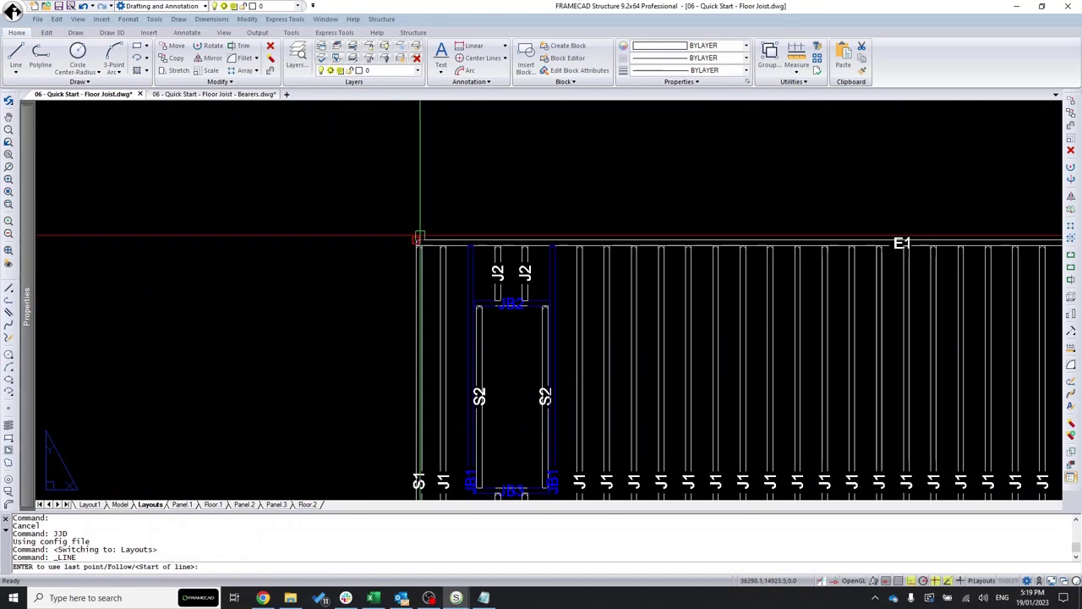
scroll(418, 239, up, 5)
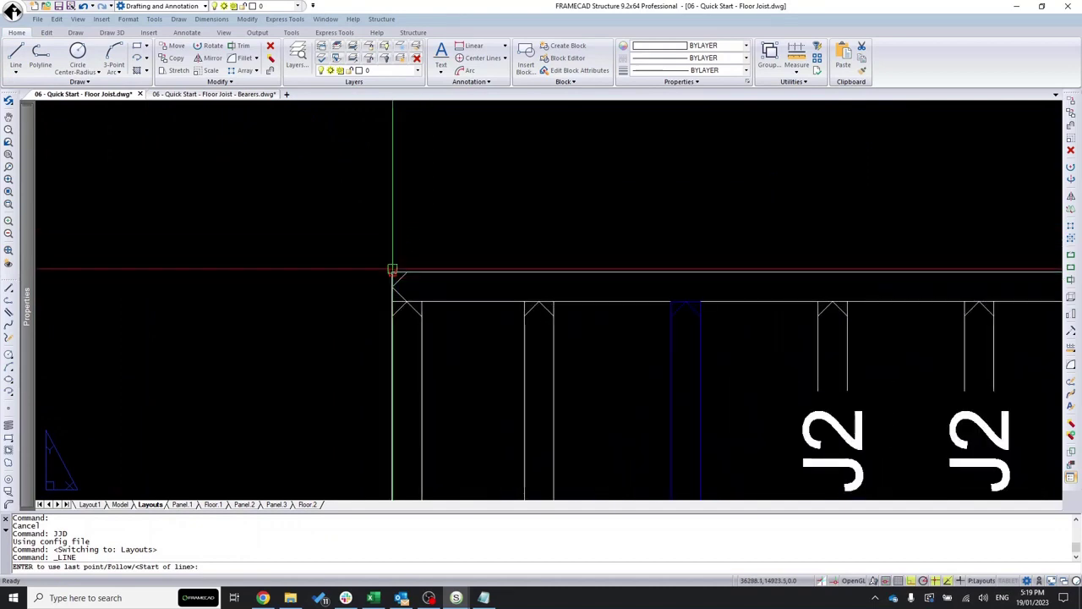
click(392, 269)
scroll(372, 258, down, 10)
click(342, 239)
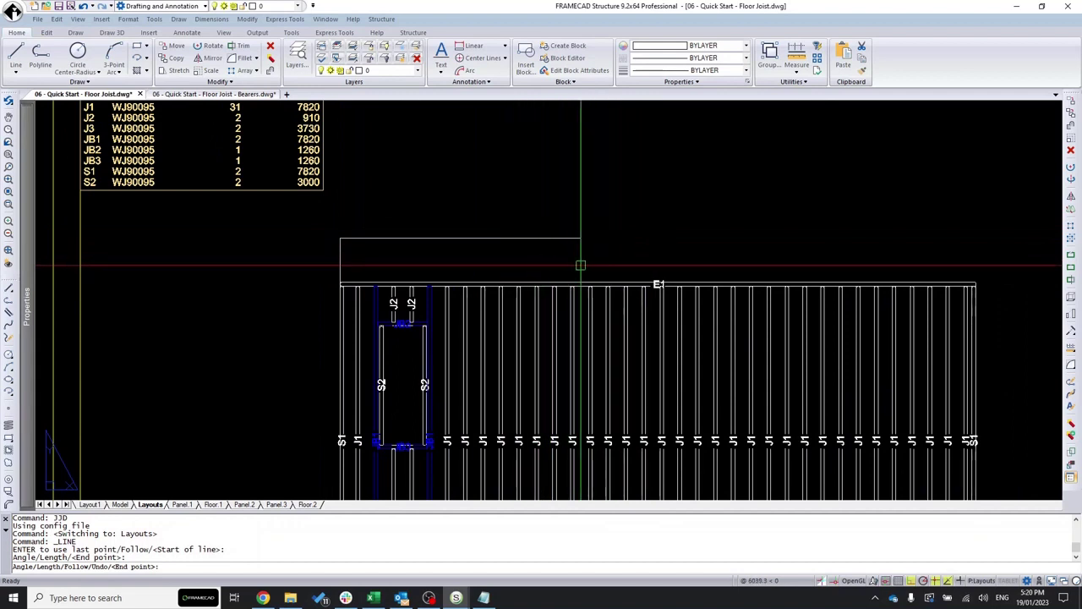
text(7000)
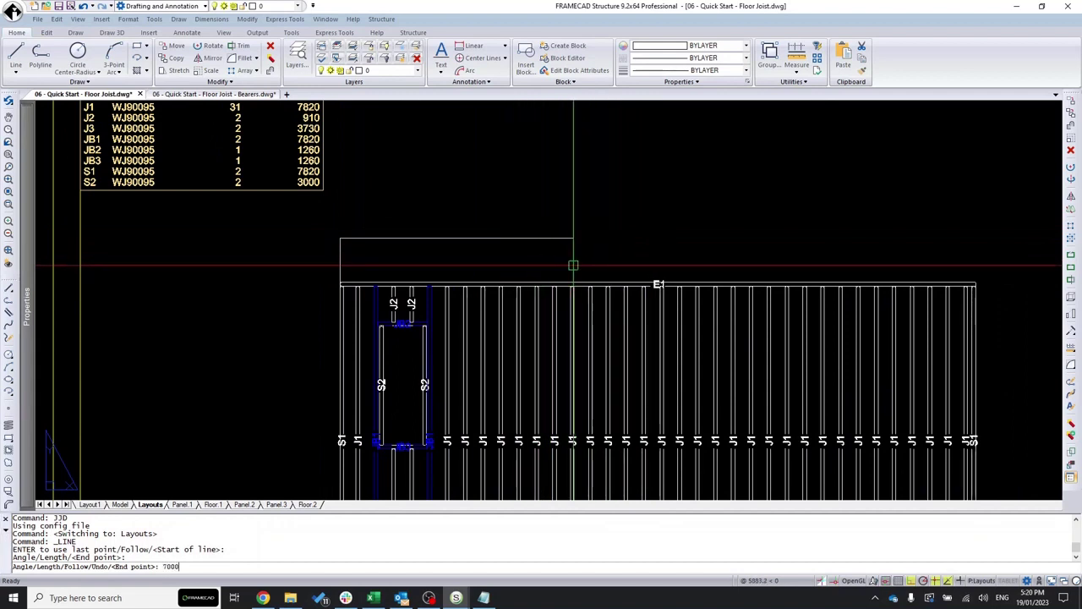
key(Return)
scroll(524, 220, down, 5)
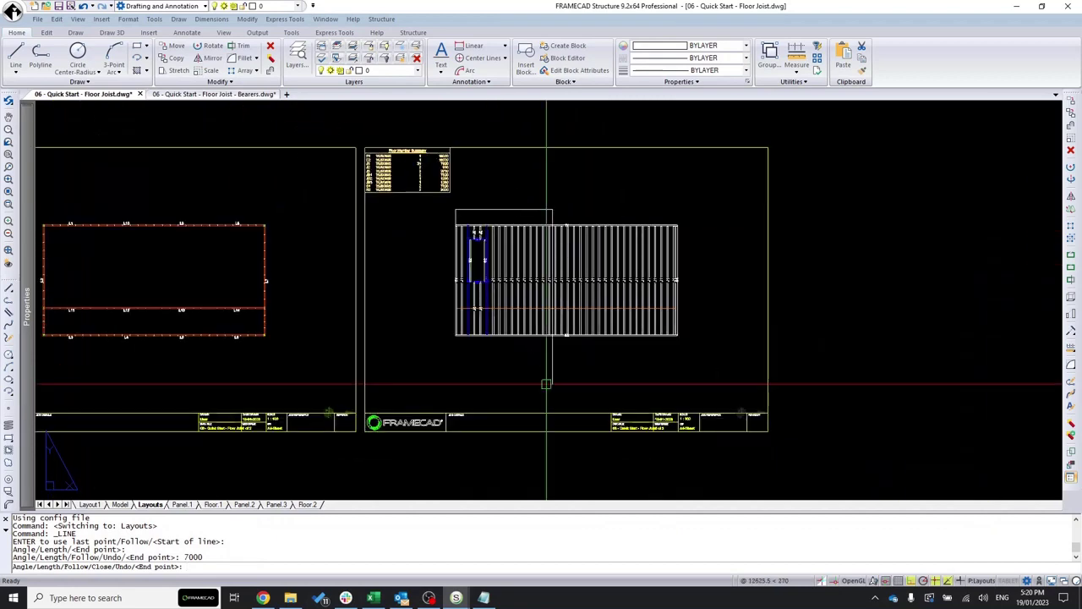
key(Return)
Cut the upper edge member E1 with Member Cut where the vertical guide line crosses it.
scroll(476, 200, up, 3)
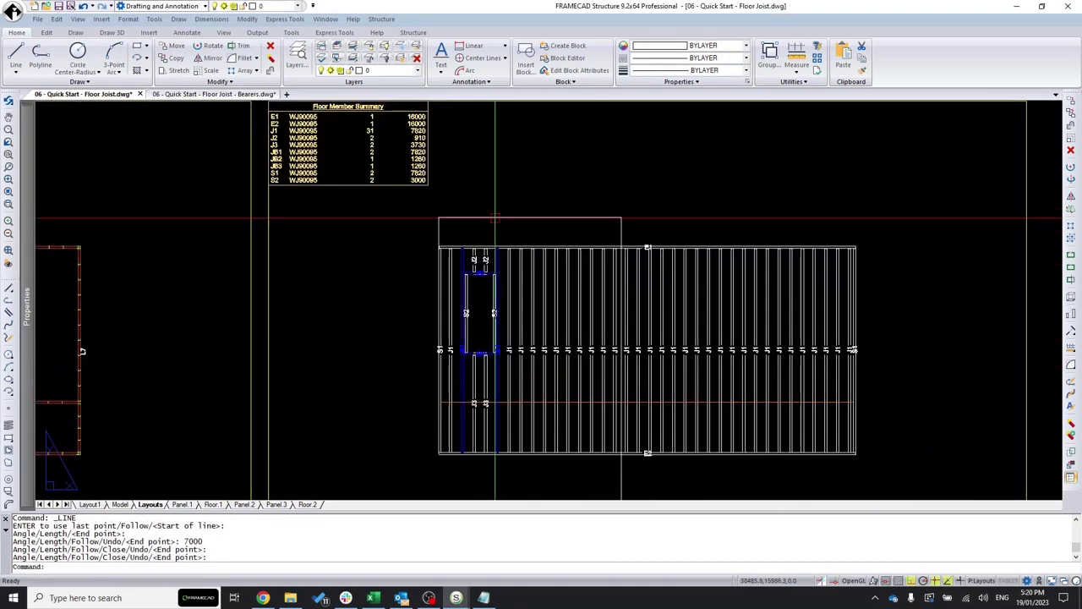
key(Escape)
key(Escape)
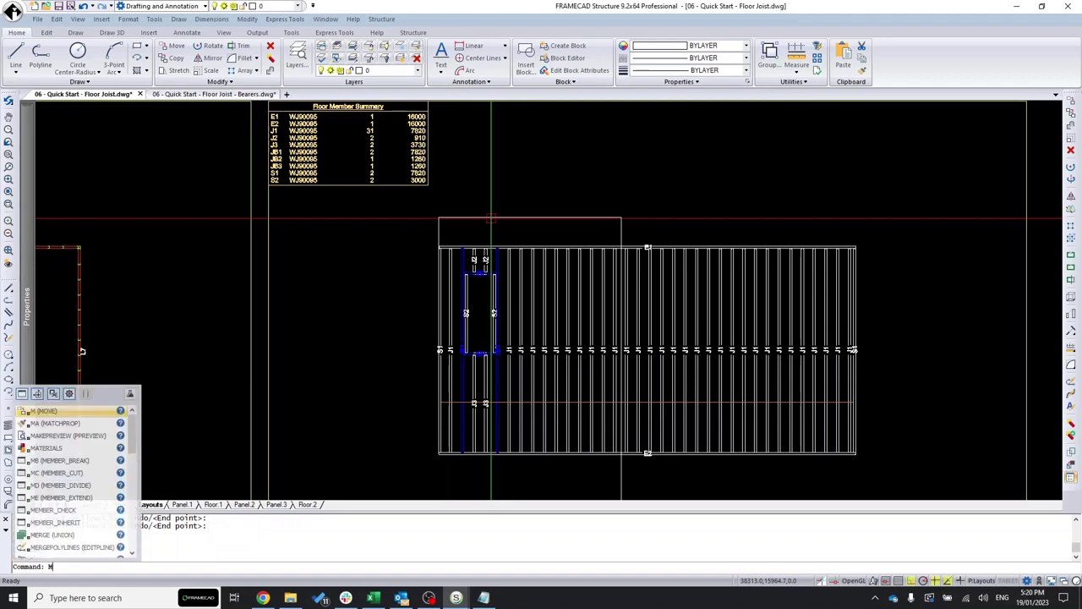
text(c)
key(Return)
scroll(630, 229, up, 2)
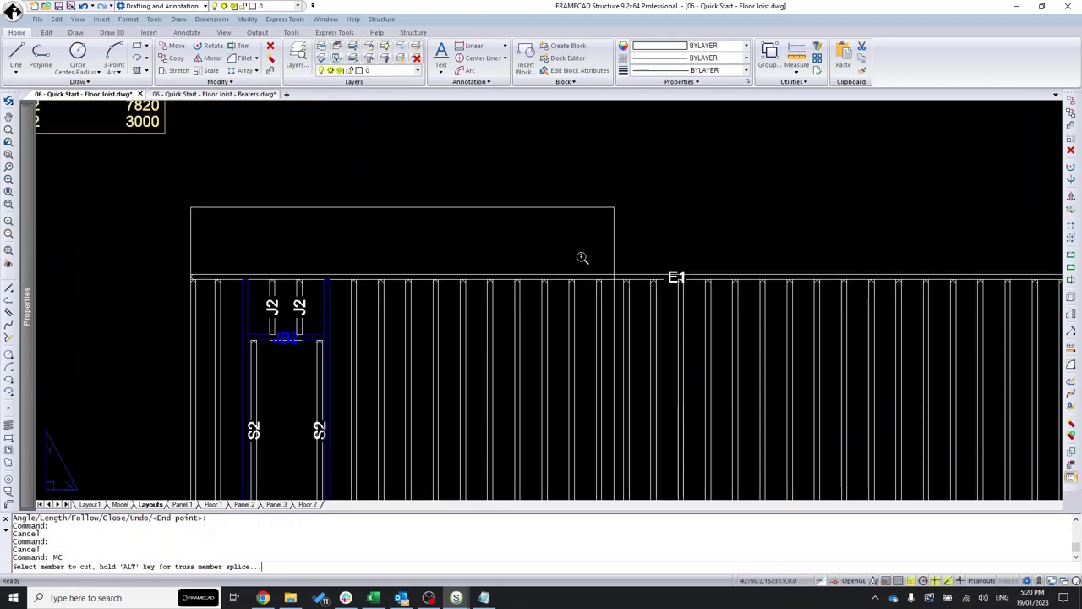
click(583, 273)
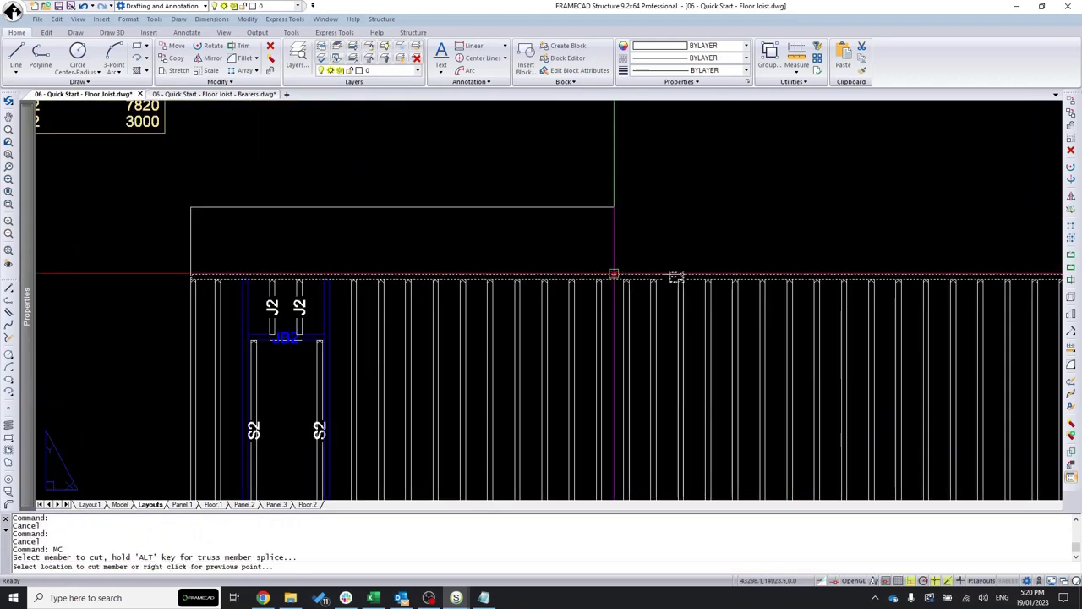
scroll(662, 279, down, 5)
Cut the lower edge member with Member Cut where the vertical guide line crosses it.
scroll(651, 275, up, 5)
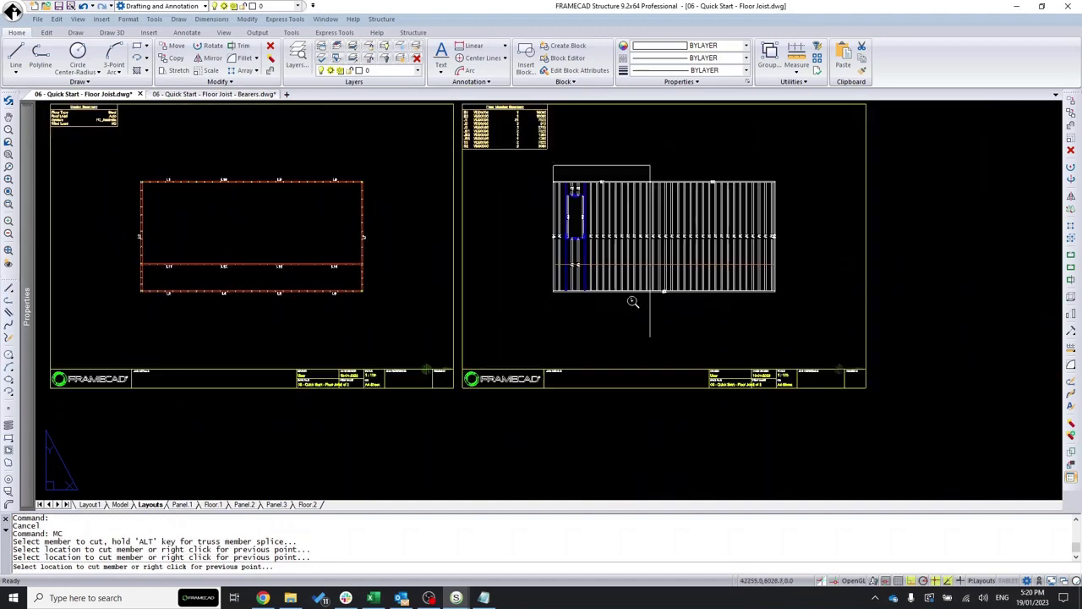
click(640, 253)
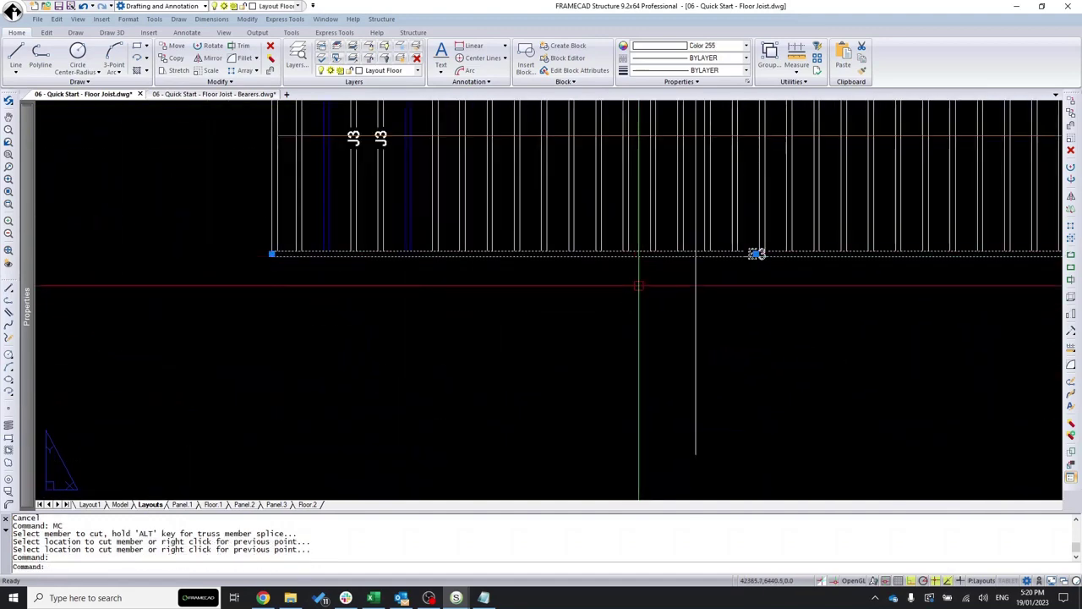
right_click(700, 273)
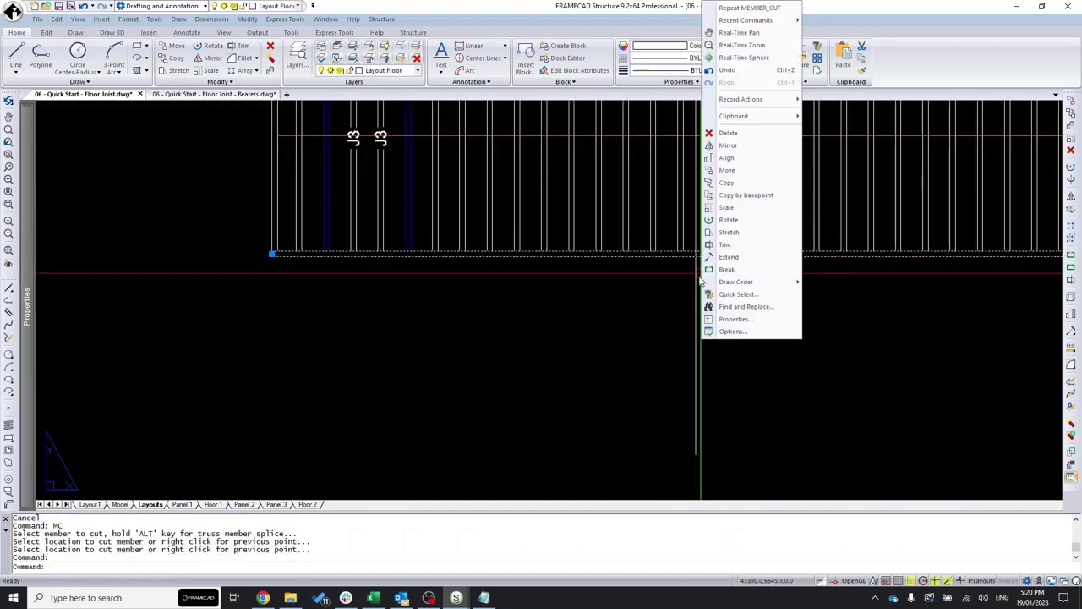
key(Escape)
key(Escape)
key(Return)
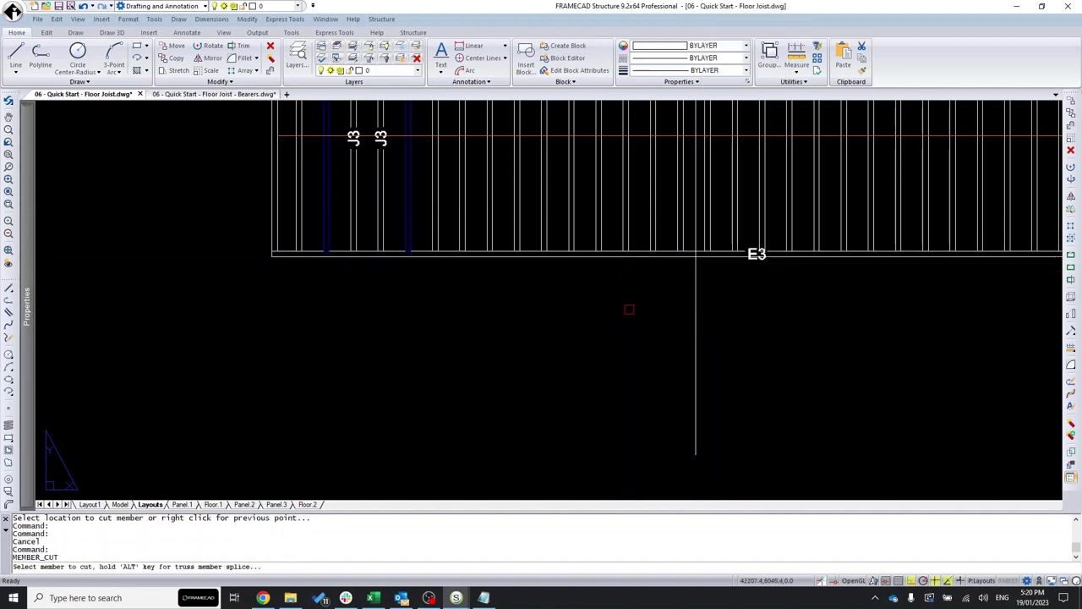
click(696, 255)
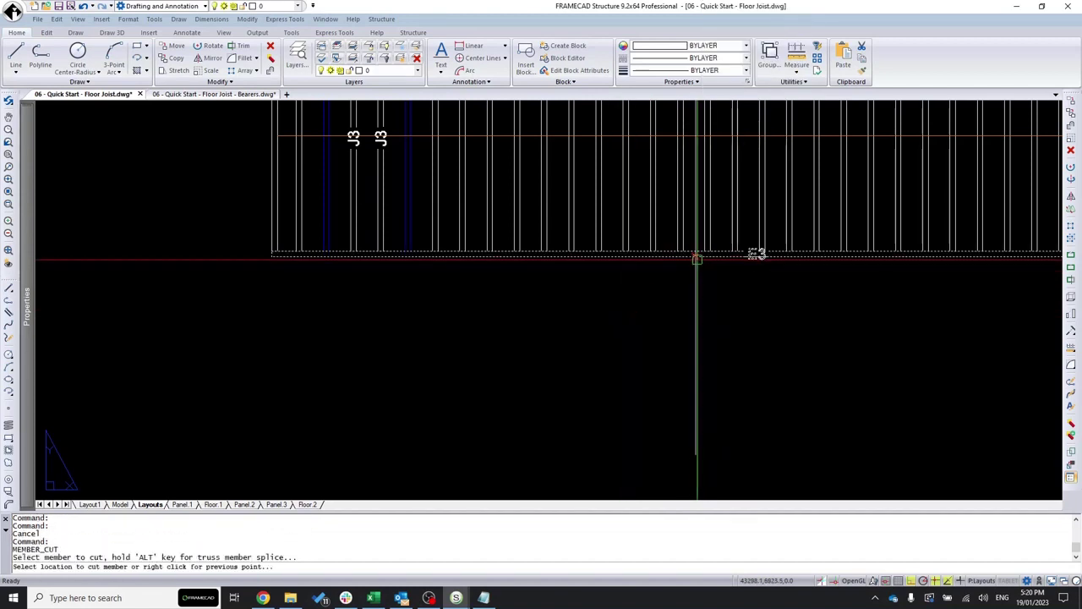
scroll(634, 351, down, 3)
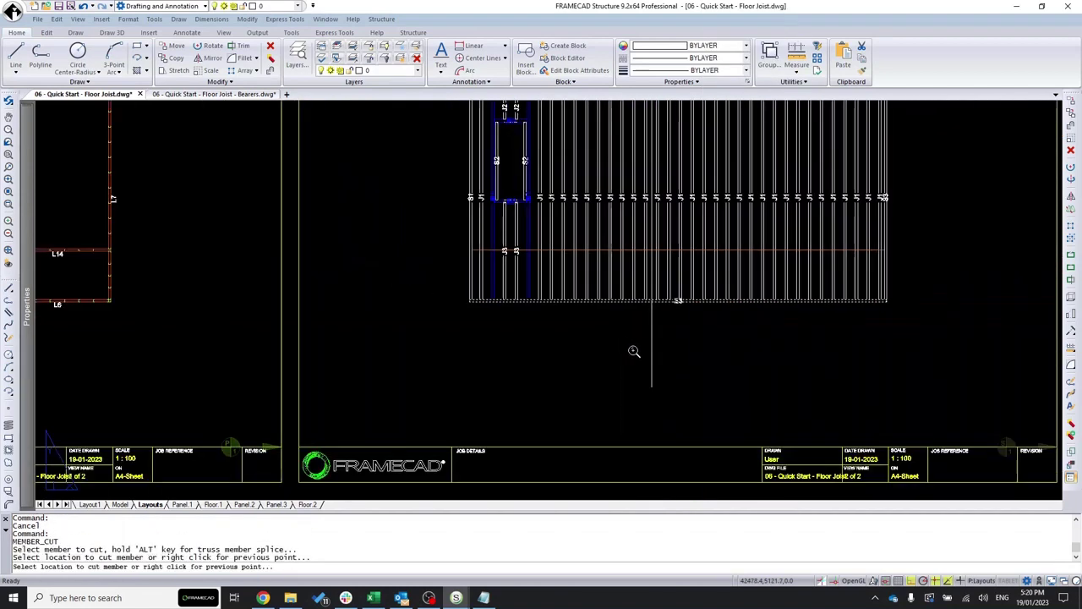
Delete all the guide lines around the floor joist layout.
click(685, 364)
drag(687, 365, 646, 359)
key(Delete)
scroll(646, 372, down, 4)
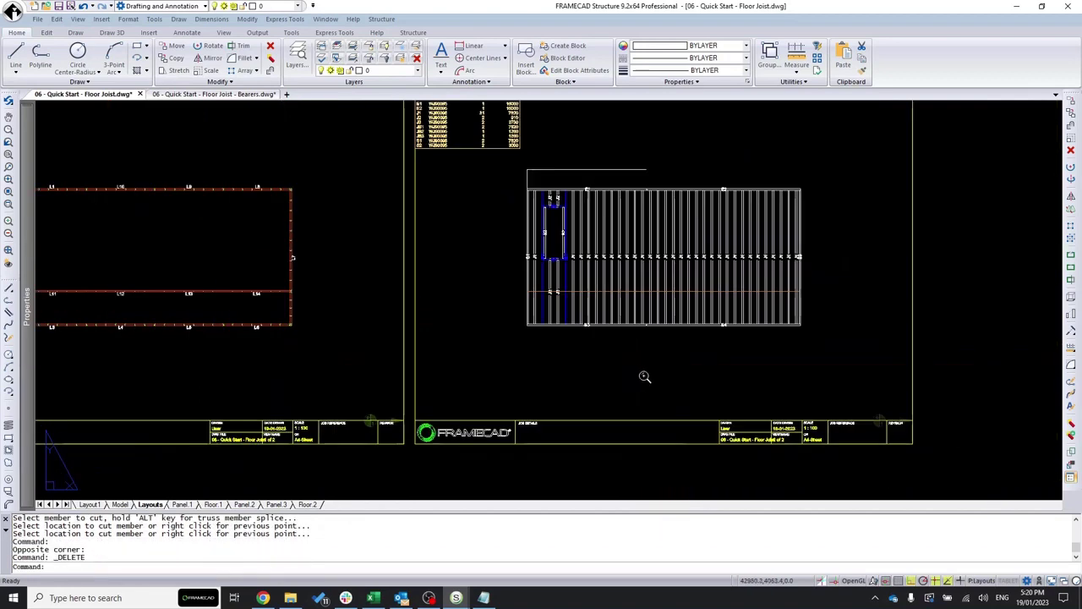
scroll(579, 218, up, 2)
click(531, 211)
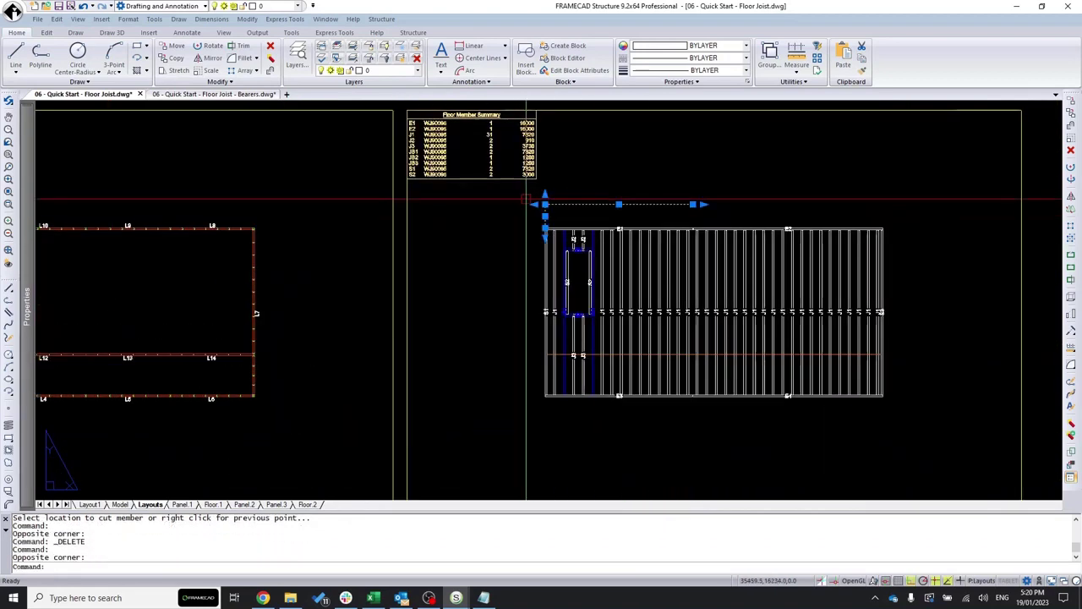
key(Delete)
Compare the split positions of the edge members with the wall panel joints in the neighbouring panel layout.
scroll(483, 258, down, 3)
scroll(256, 258, up, 4)
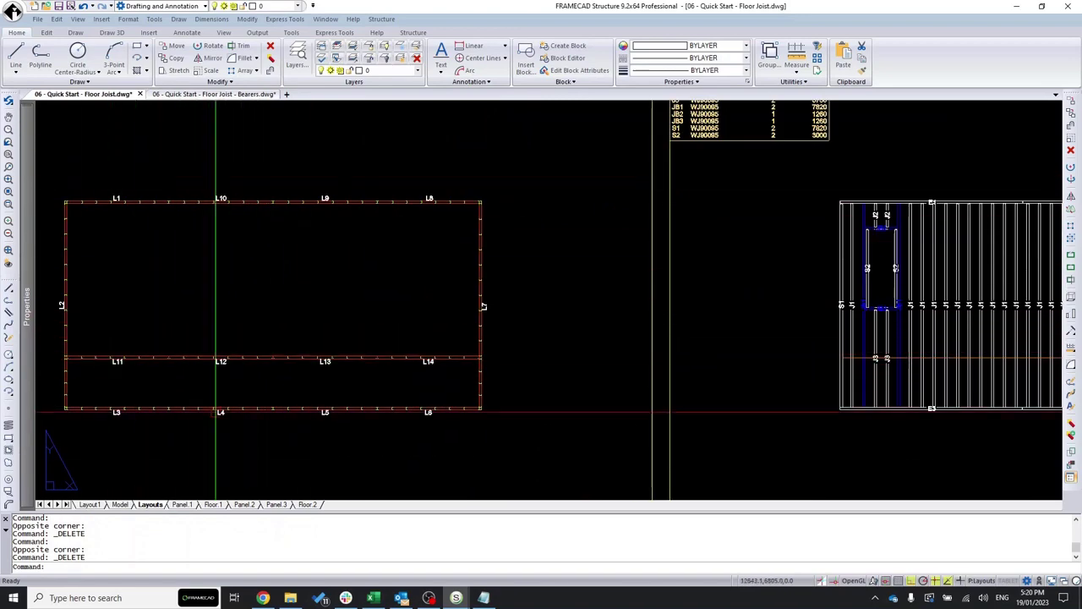
scroll(217, 272, down, 2)
scroll(899, 306, up, 3)
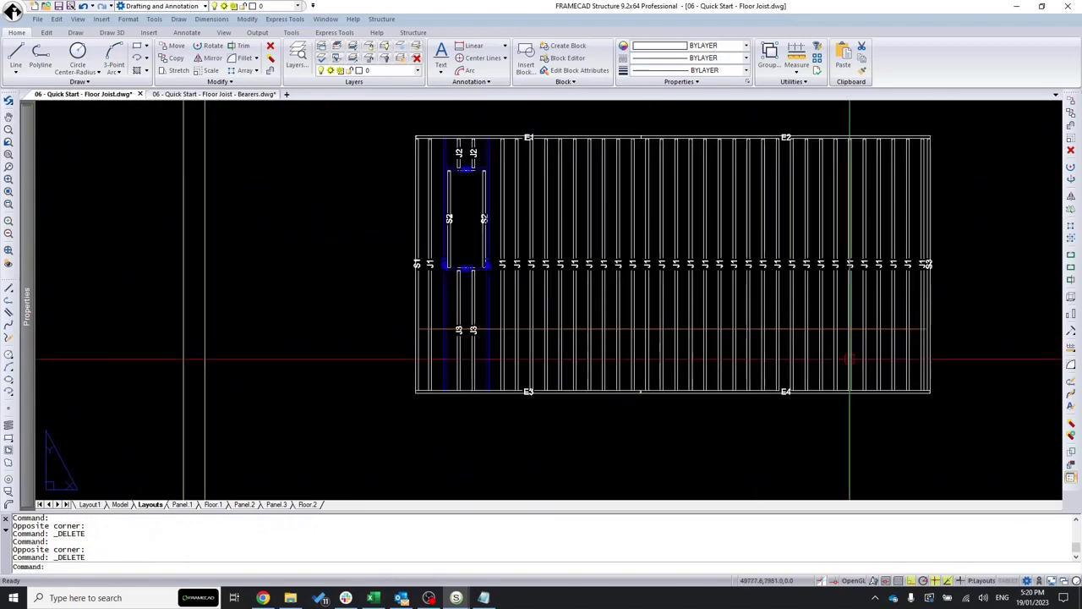
scroll(803, 390, up, 2)
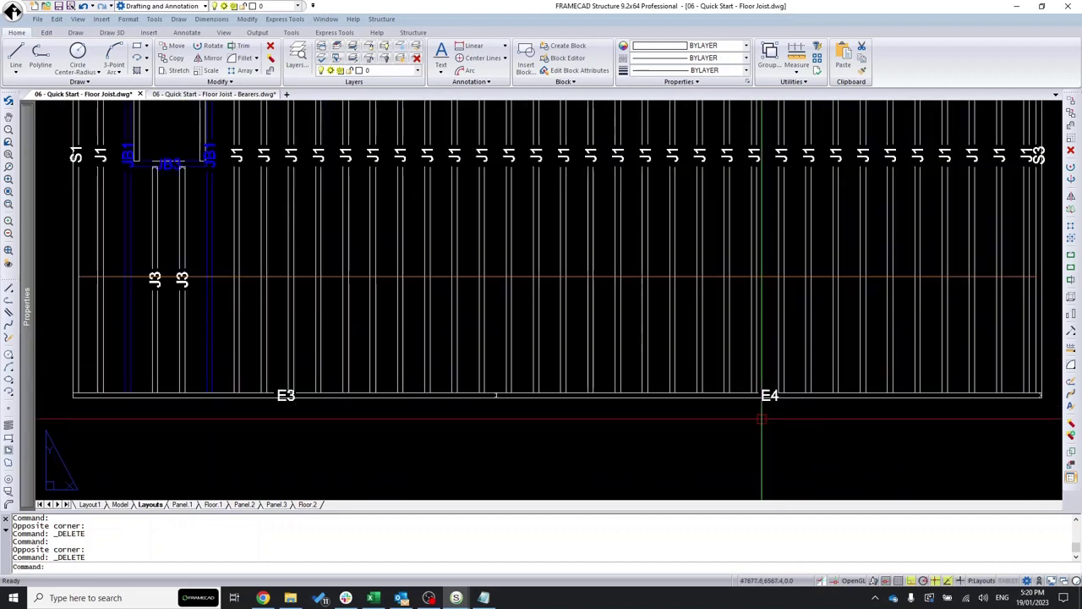
scroll(629, 454, down, 3)
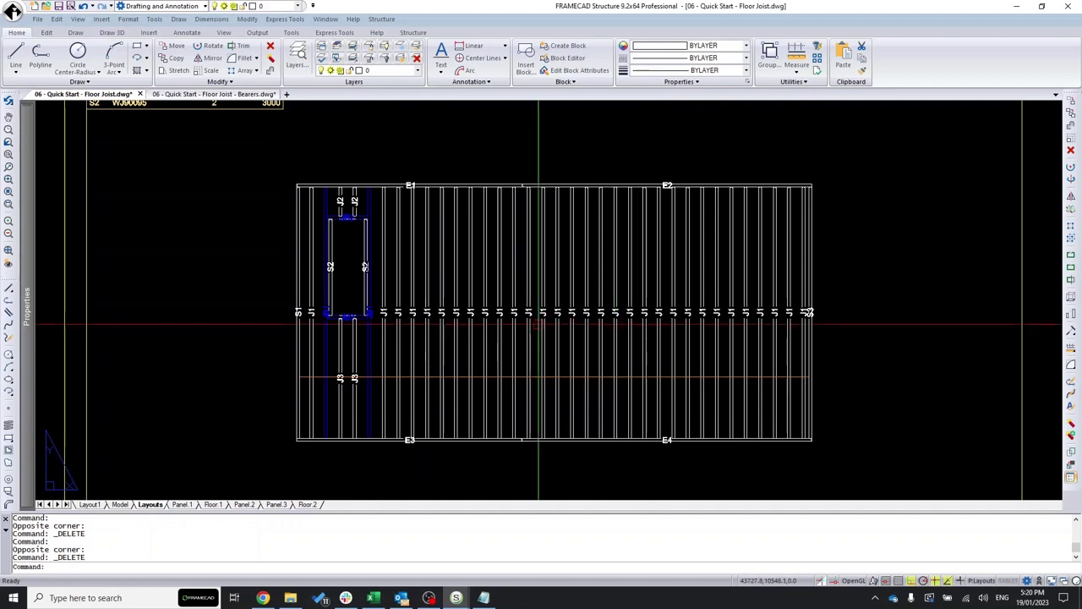
Examine the floor joist layout around the inner opening, the support line, edge members E1 to E4 and side member S3.
scroll(447, 370, up, 3)
scroll(321, 295, down, 1)
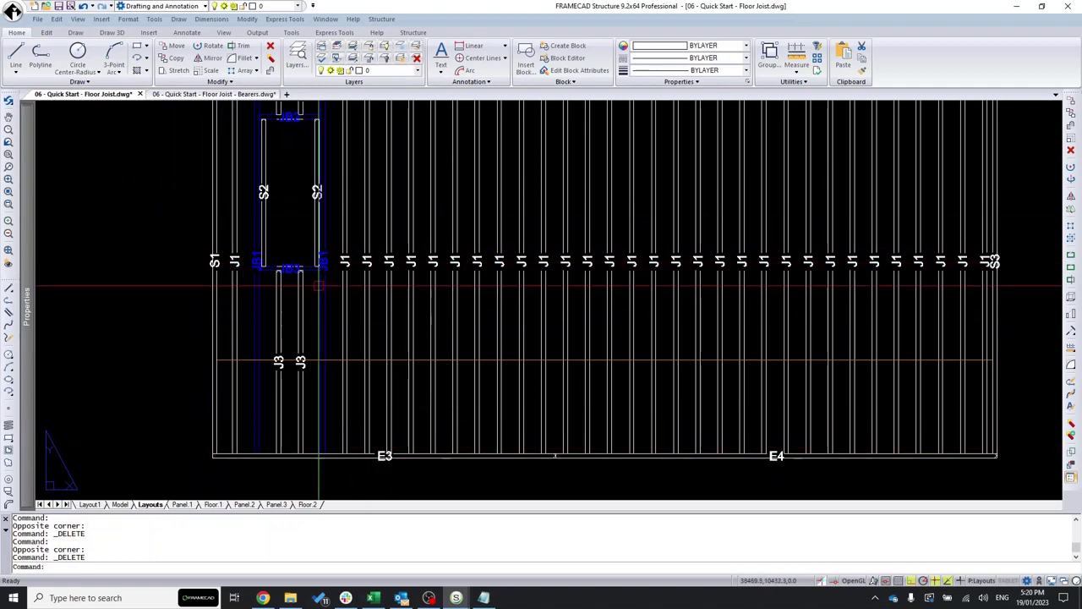
scroll(633, 463, down, 2)
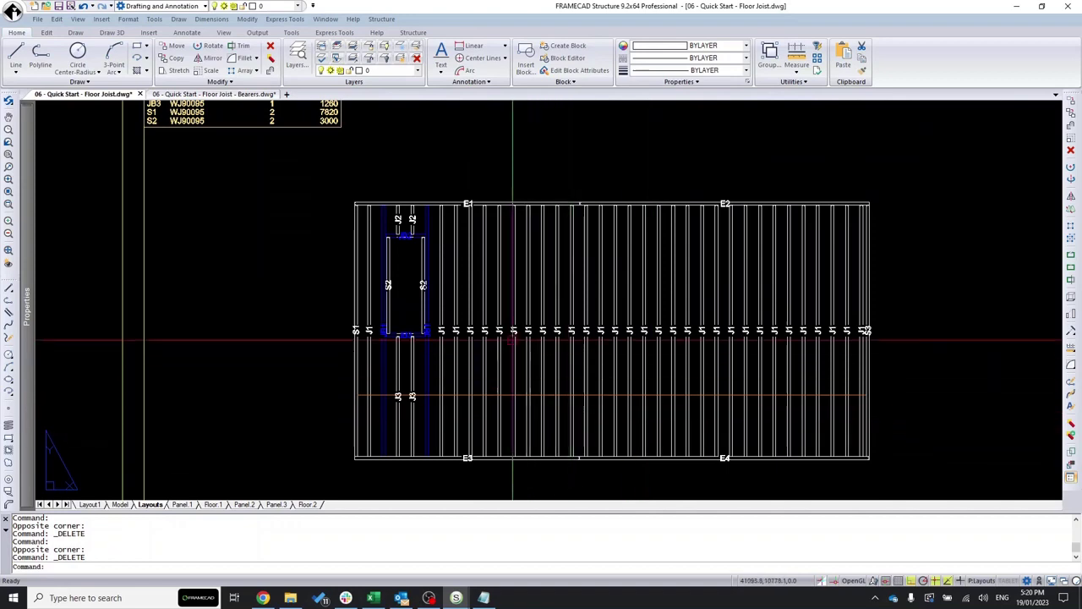
scroll(492, 320, up, 2)
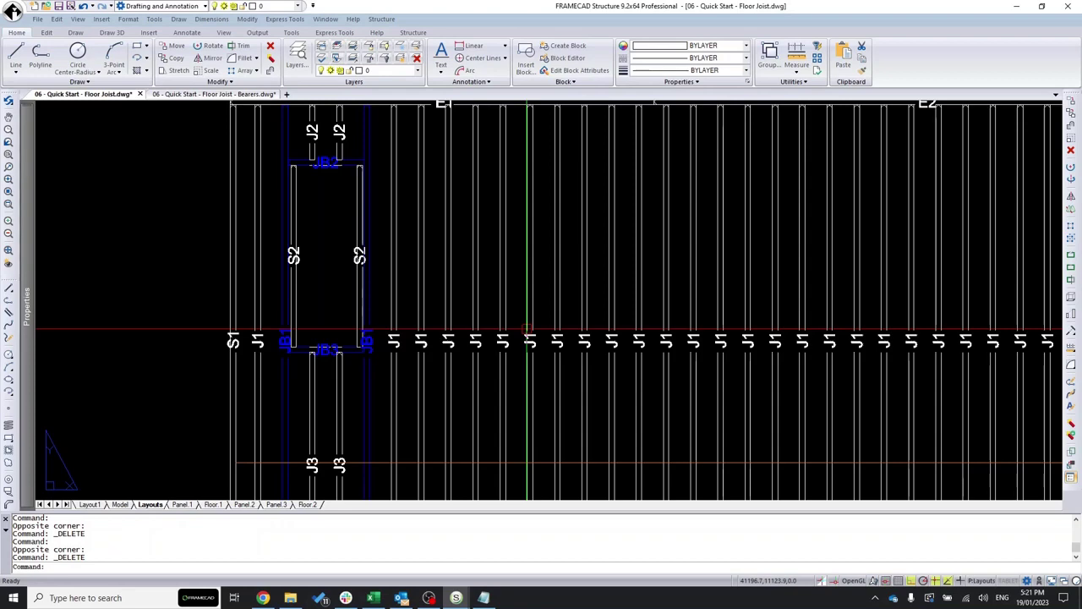
scroll(527, 330, down, 2)
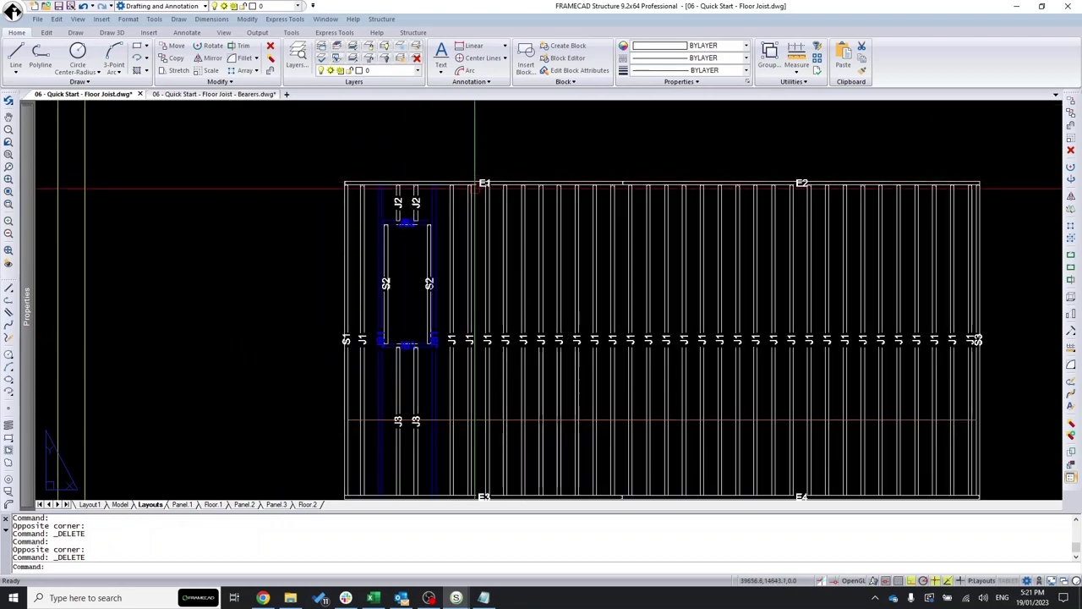
scroll(511, 183, up, 2)
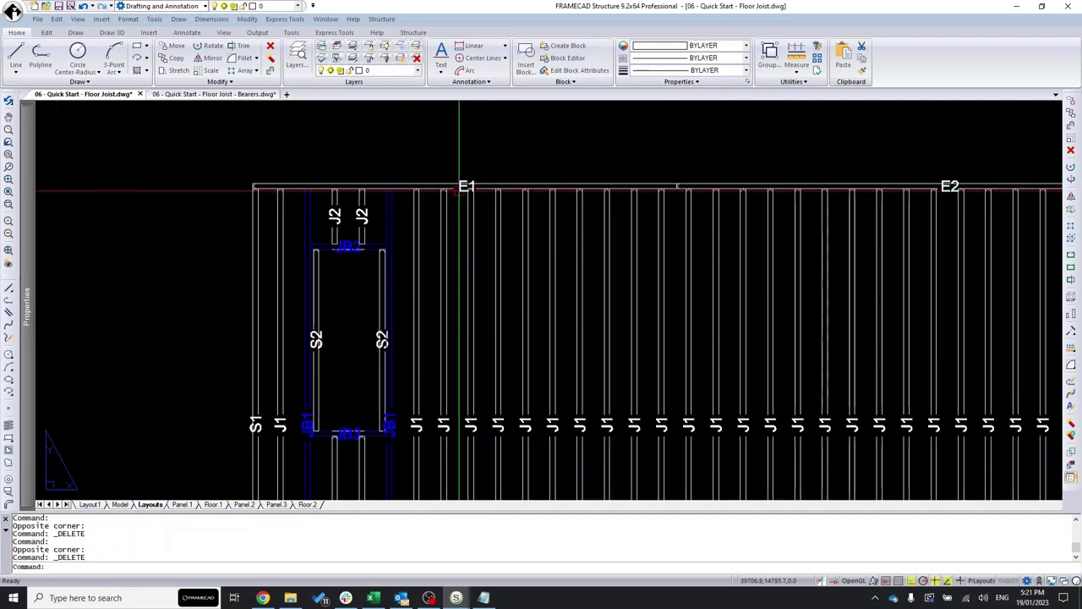
scroll(390, 179, down, 2)
scroll(640, 183, up, 2)
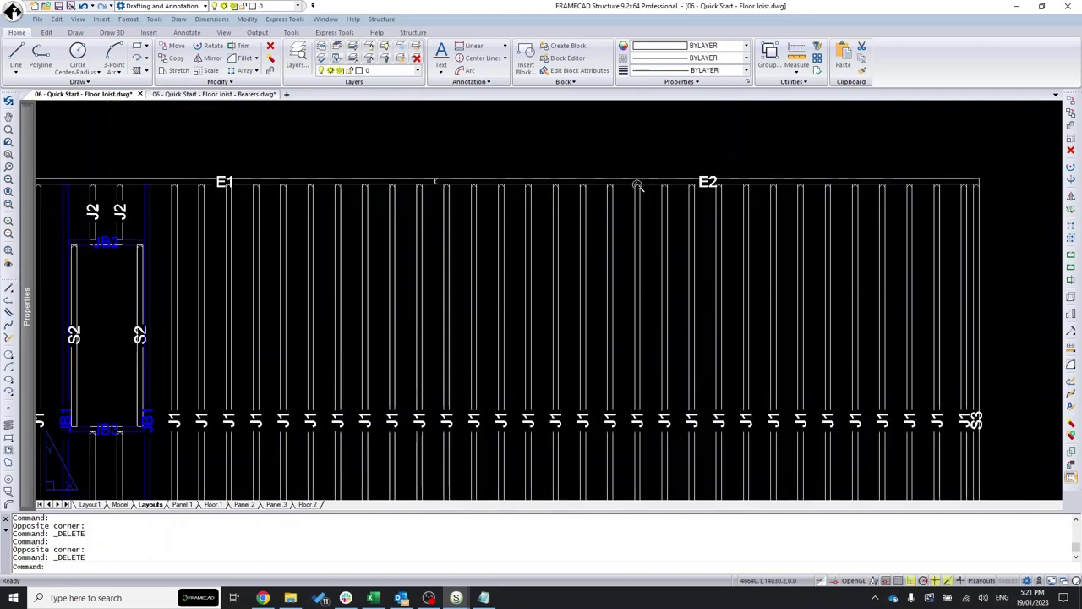
scroll(689, 163, down, 1)
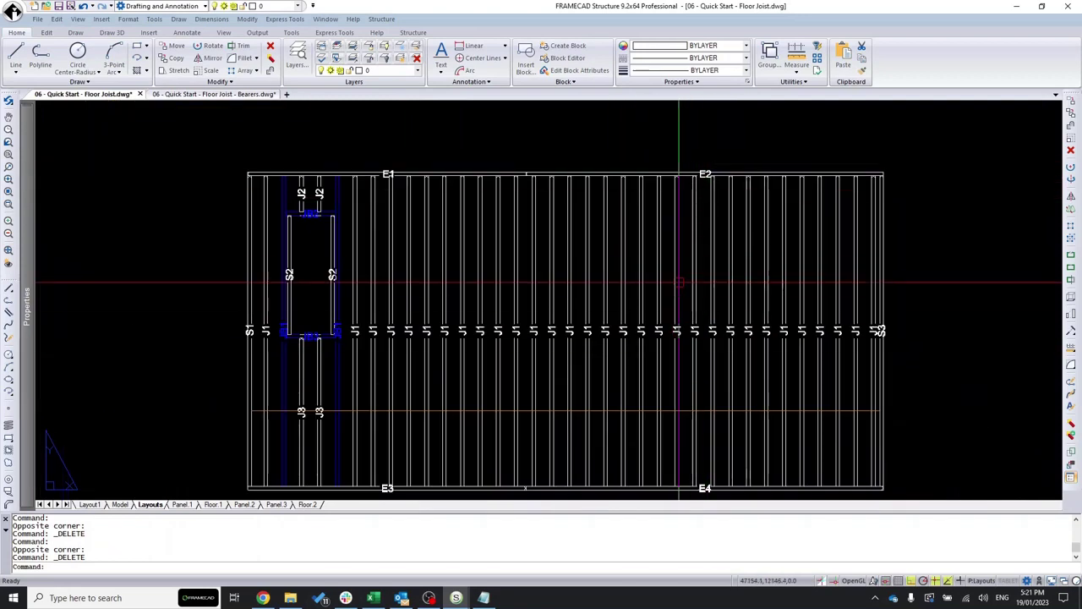
scroll(609, 254, down, 2)
scroll(843, 317, up, 2)
scroll(852, 330, up, 2)
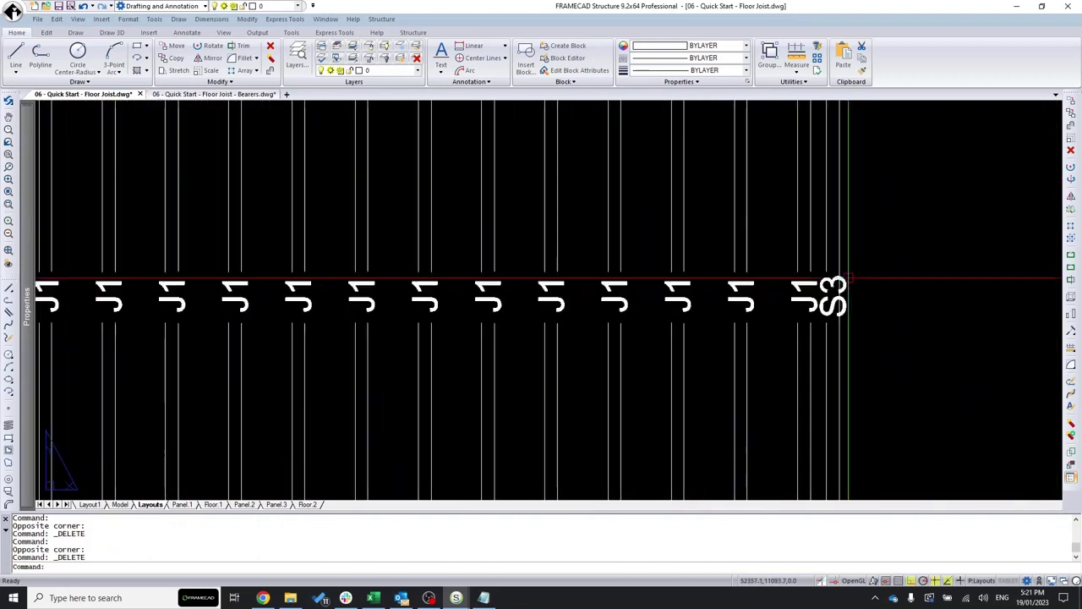
scroll(848, 279, down, 3)
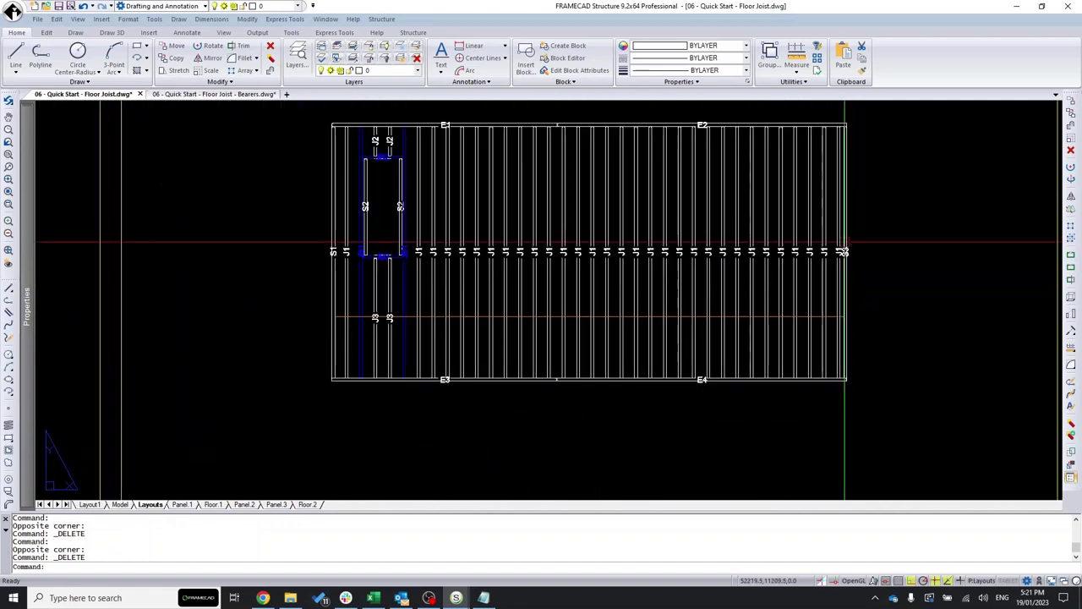
Examine how box joists JB1, upper trimmer JB2 and short joists J2 frame the inner opening, selecting them for identification.
middle_drag(843, 250, 941, 250)
scroll(437, 246, up, 1)
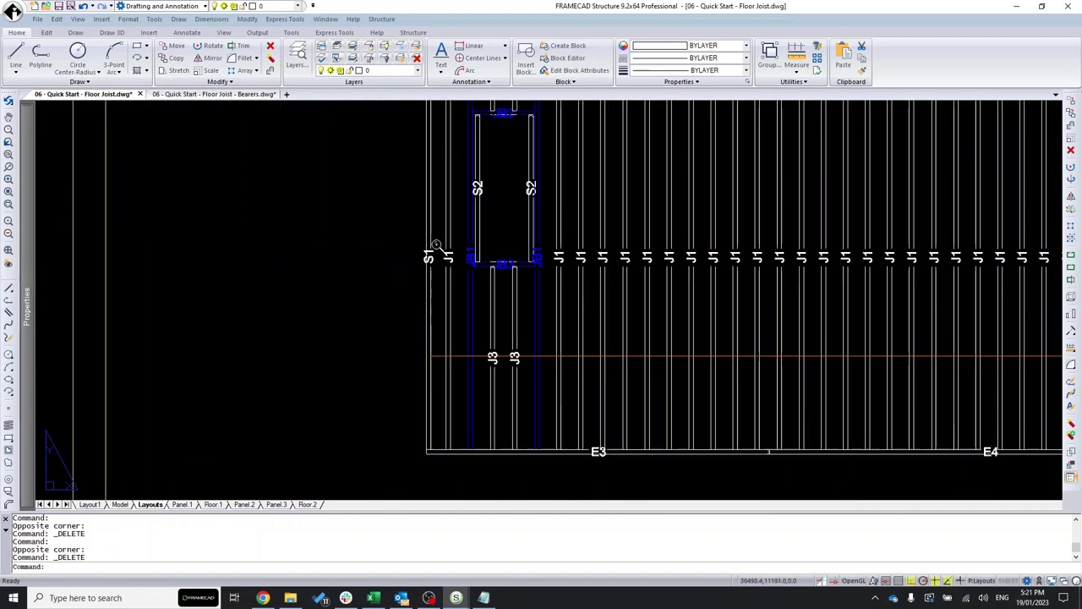
scroll(436, 245, up, 1)
scroll(469, 254, up, 2)
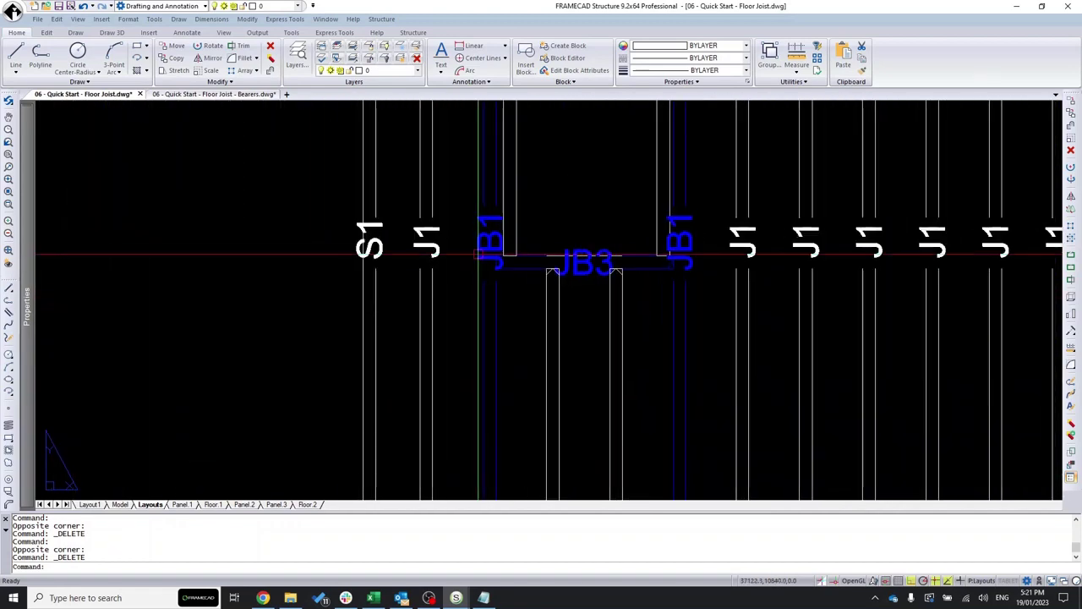
scroll(549, 367, down, 3)
scroll(571, 290, up, 1)
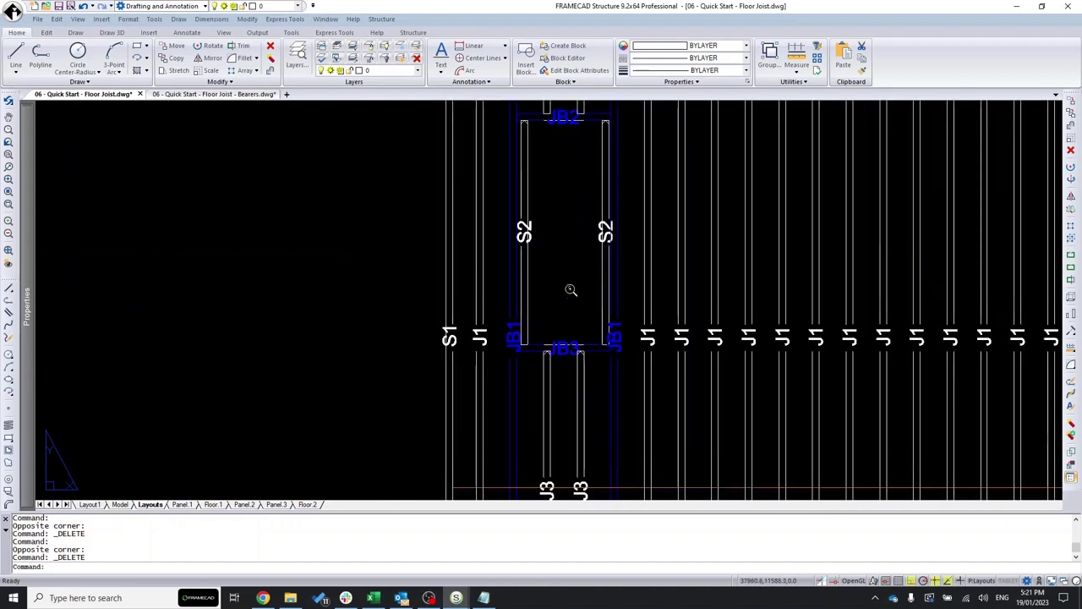
scroll(561, 296, down, 1)
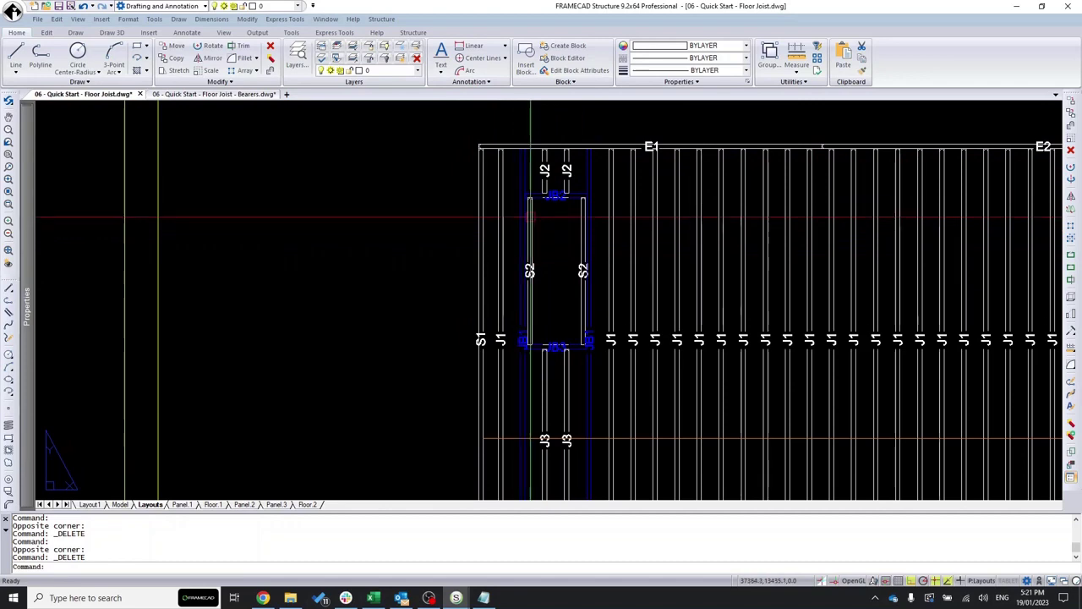
scroll(531, 216, up, 2)
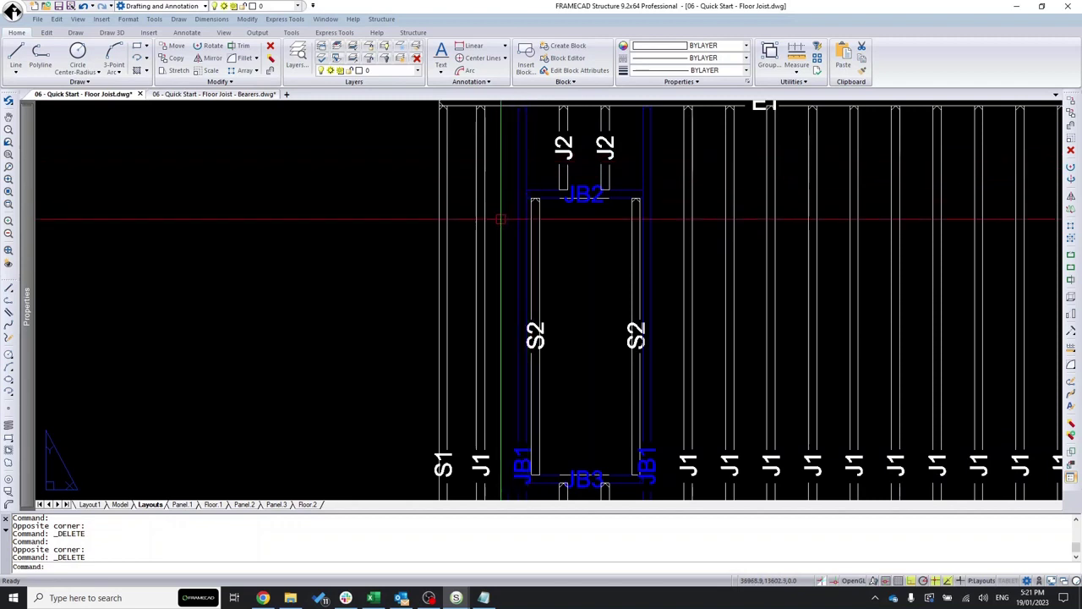
click(521, 156)
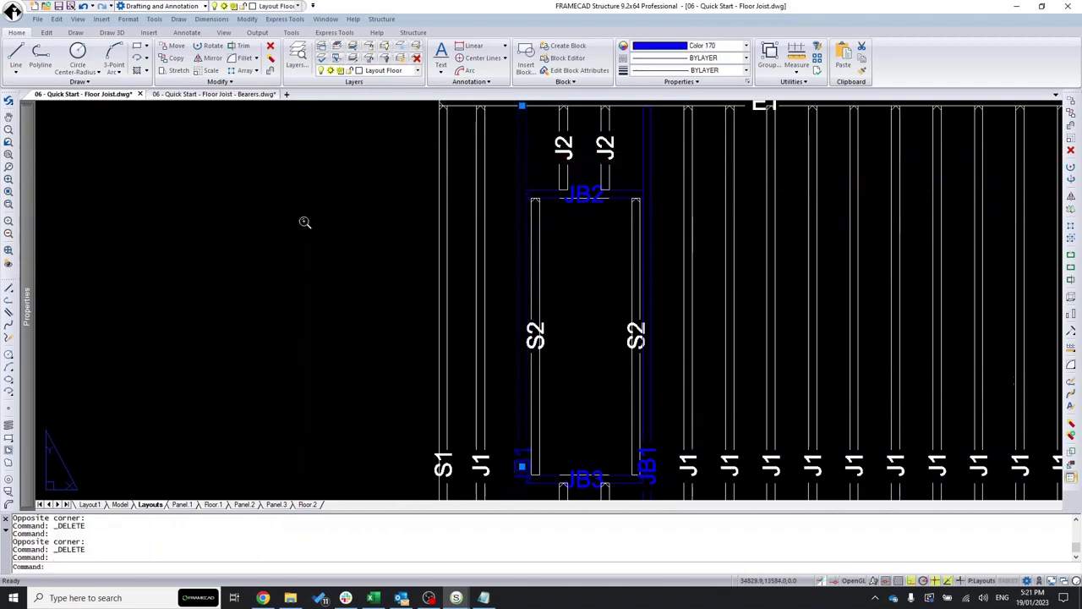
scroll(305, 222, down, 1)
scroll(449, 237, up, 2)
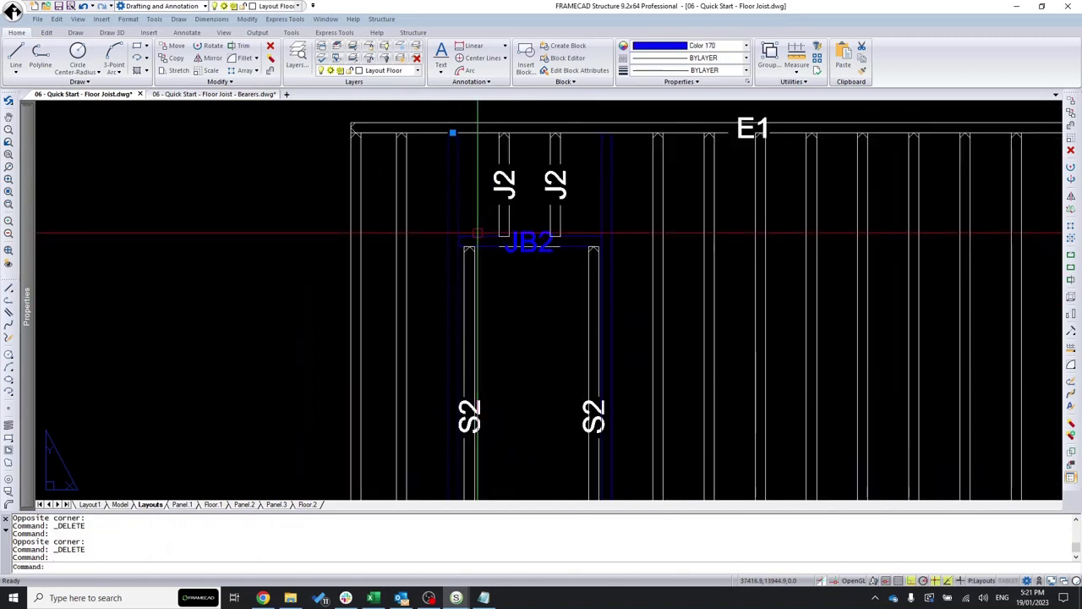
click(498, 222)
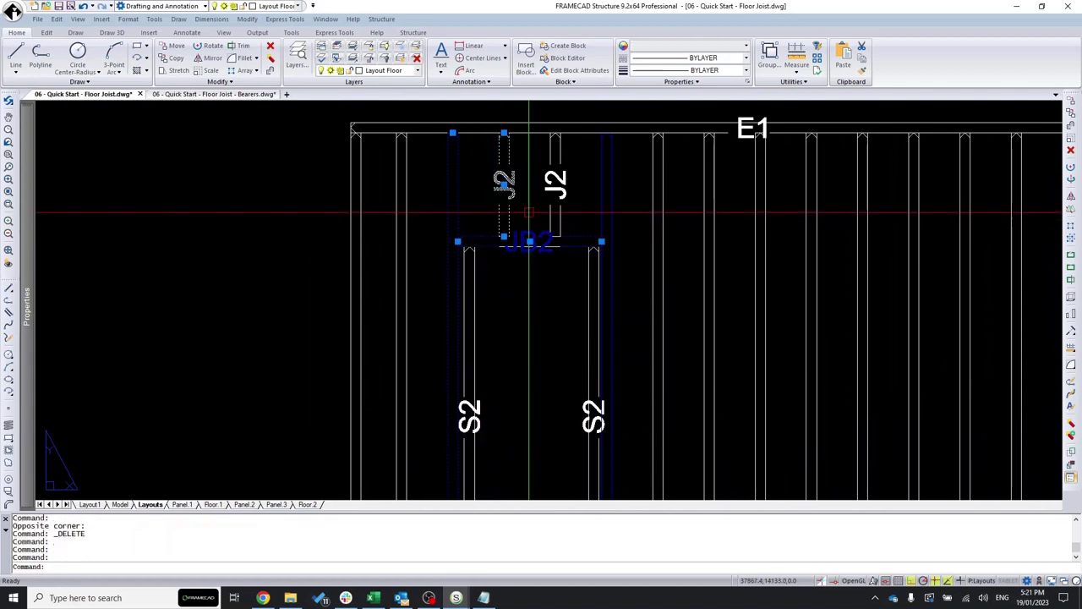
scroll(551, 305, down, 1)
key(Escape)
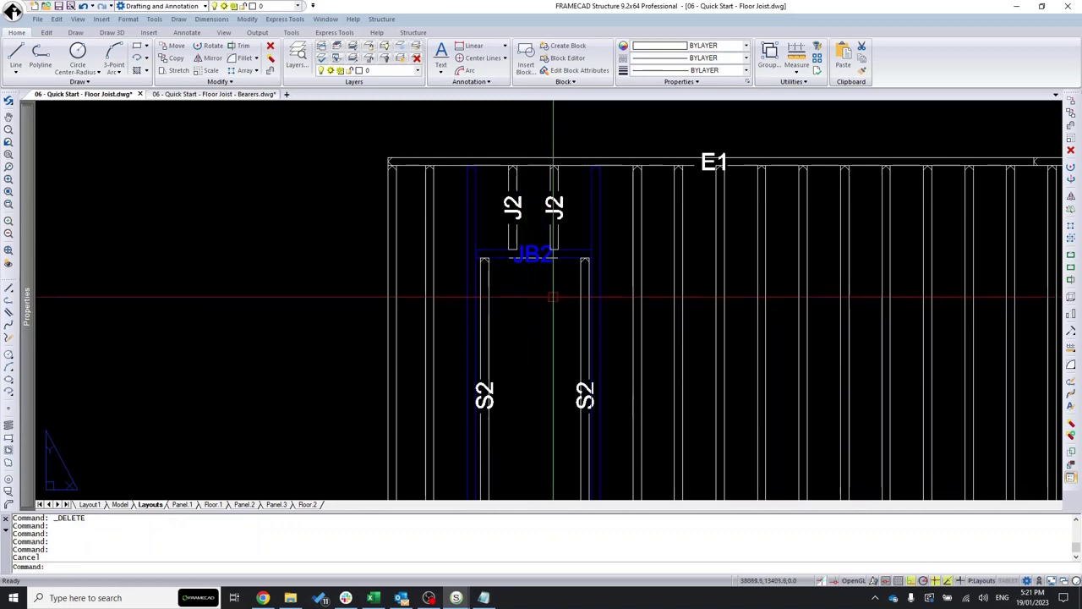
Examine the side members S2 along the inner opening and where their ends meet trimmers JB2 and JB3.
scroll(499, 215, down, 3)
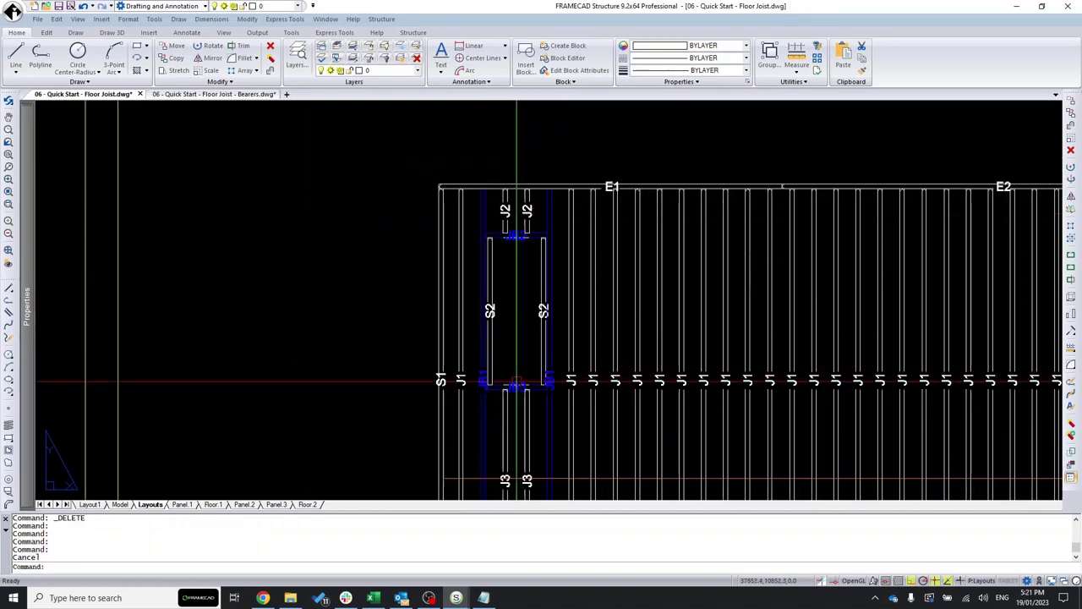
scroll(507, 397, up, 4)
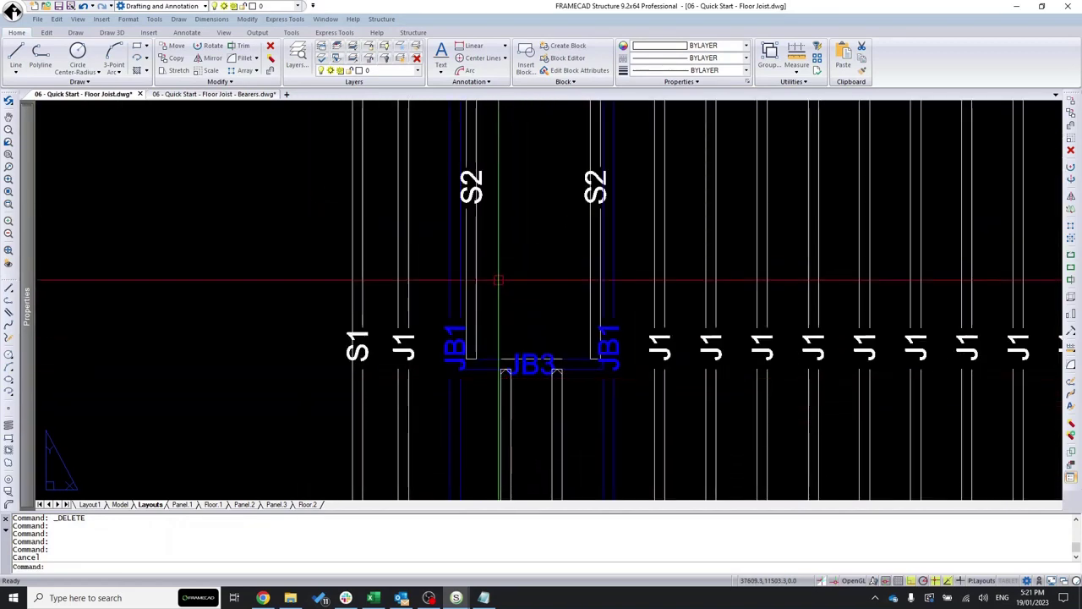
scroll(499, 280, down, 2)
scroll(499, 351, down, 3)
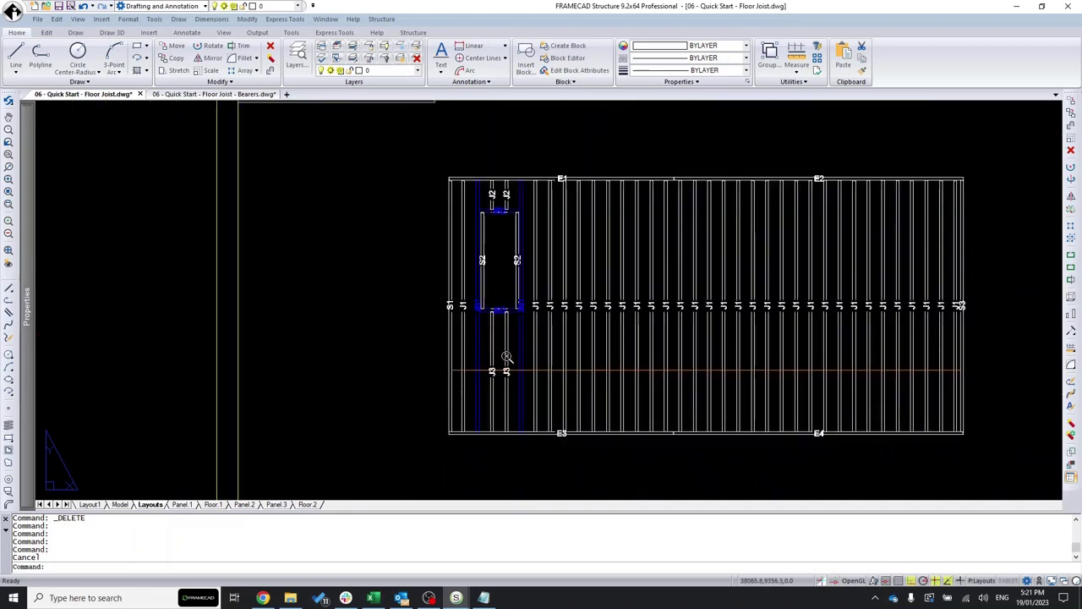
scroll(504, 292, up, 4)
scroll(510, 304, down, 3)
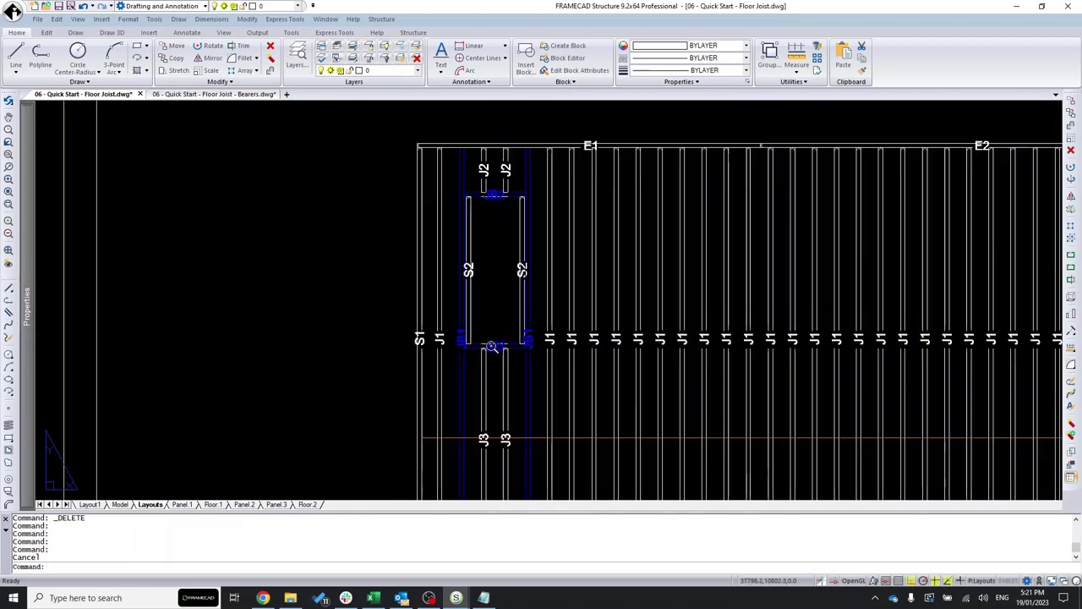
scroll(481, 269, up, 3)
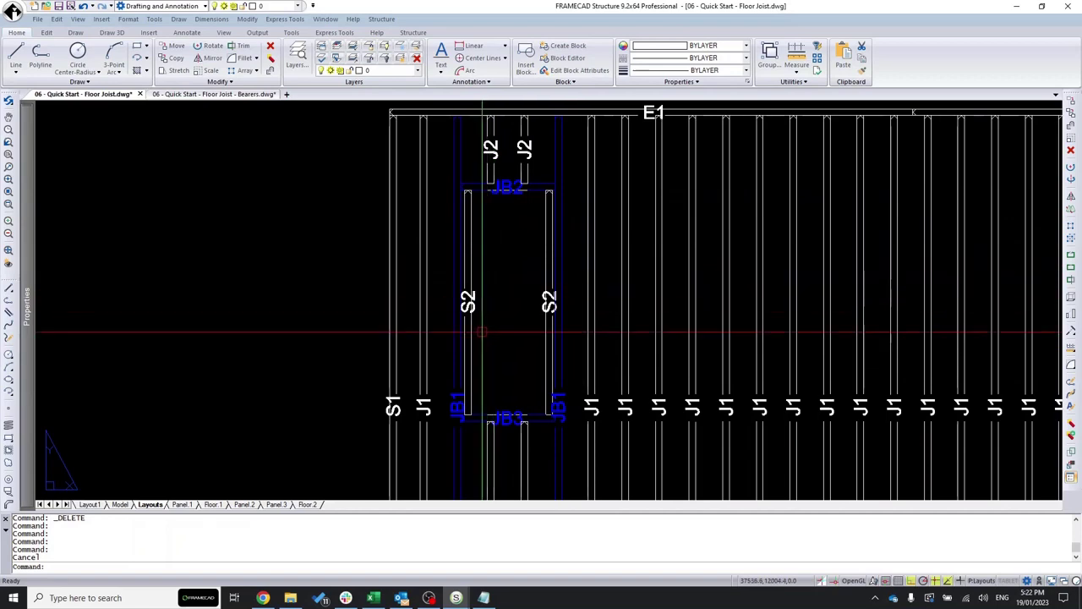
scroll(473, 412, up, 3)
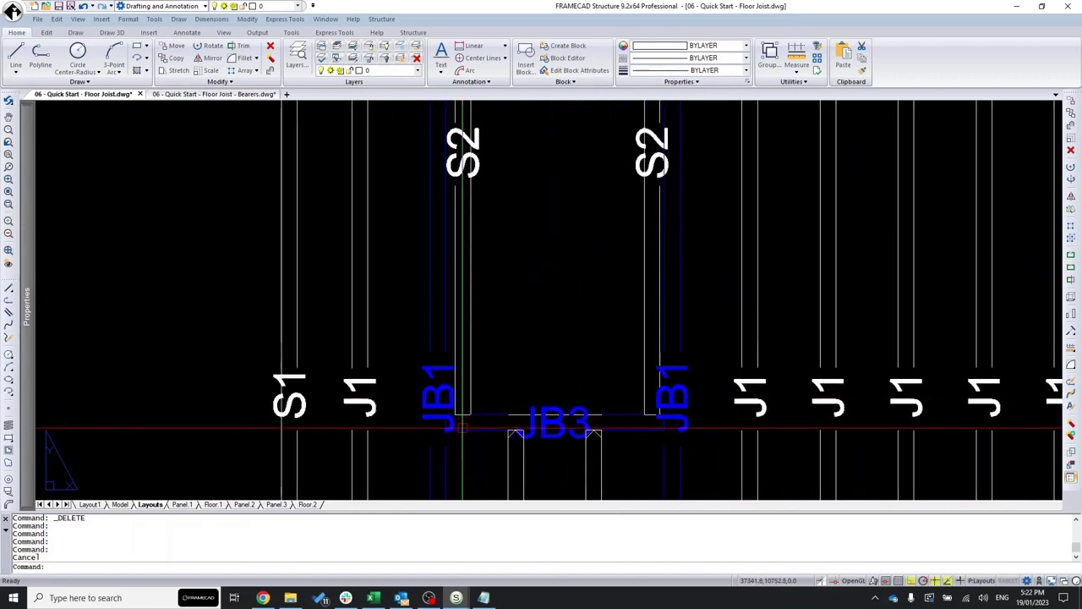
scroll(470, 423, down, 2)
scroll(470, 409, down, 2)
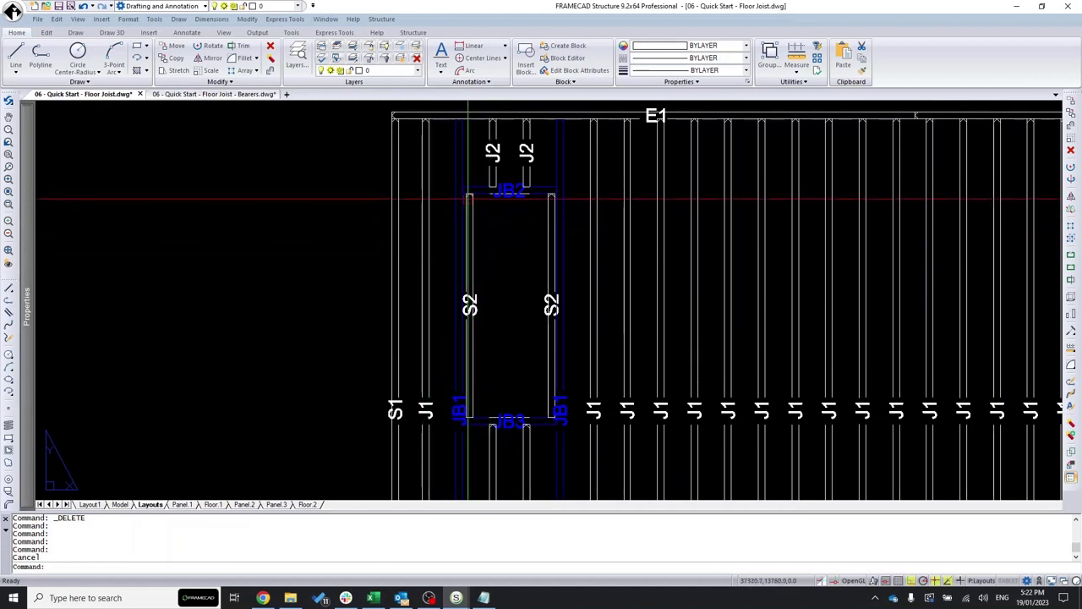
scroll(466, 229, up, 3)
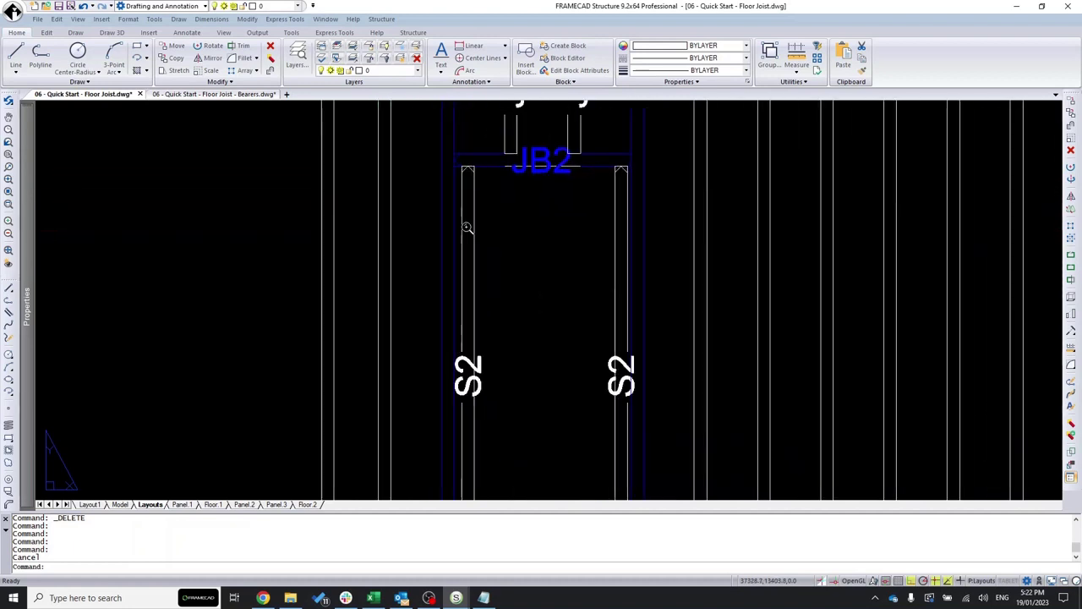
scroll(530, 294, down, 5)
key(Escape)
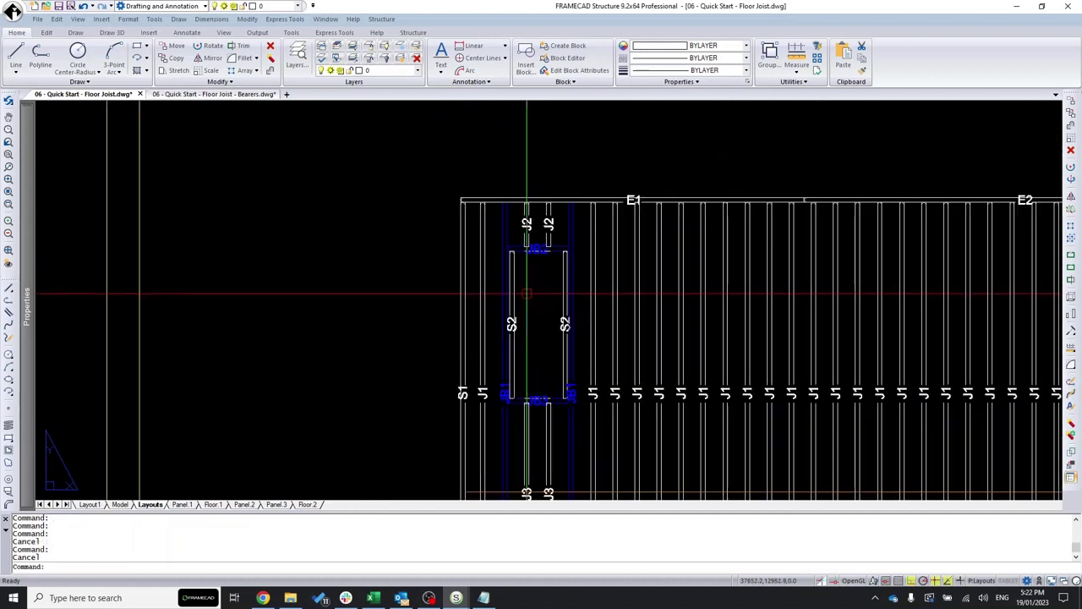
Make both S2 side members of the inner opening inherit the member properties of a J1 joist.
text(ip)
key(Return)
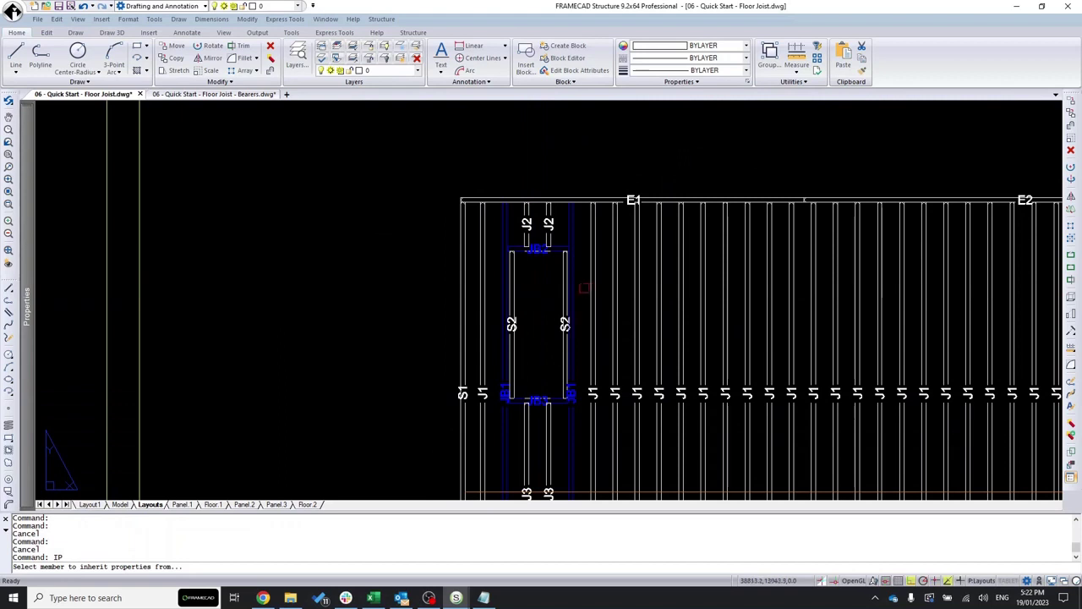
scroll(516, 359, up, 3)
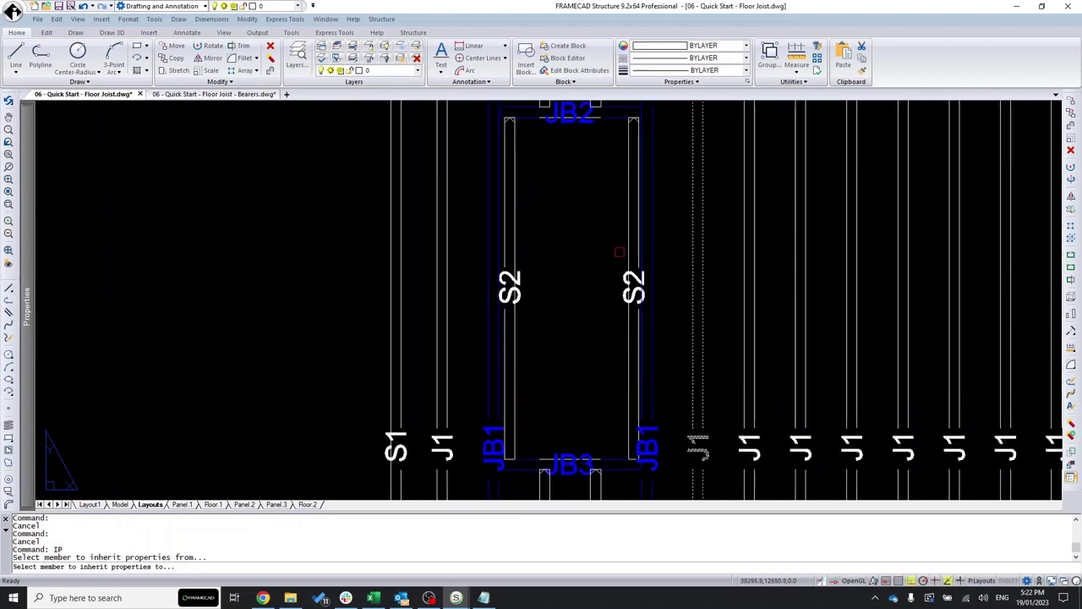
click(510, 245)
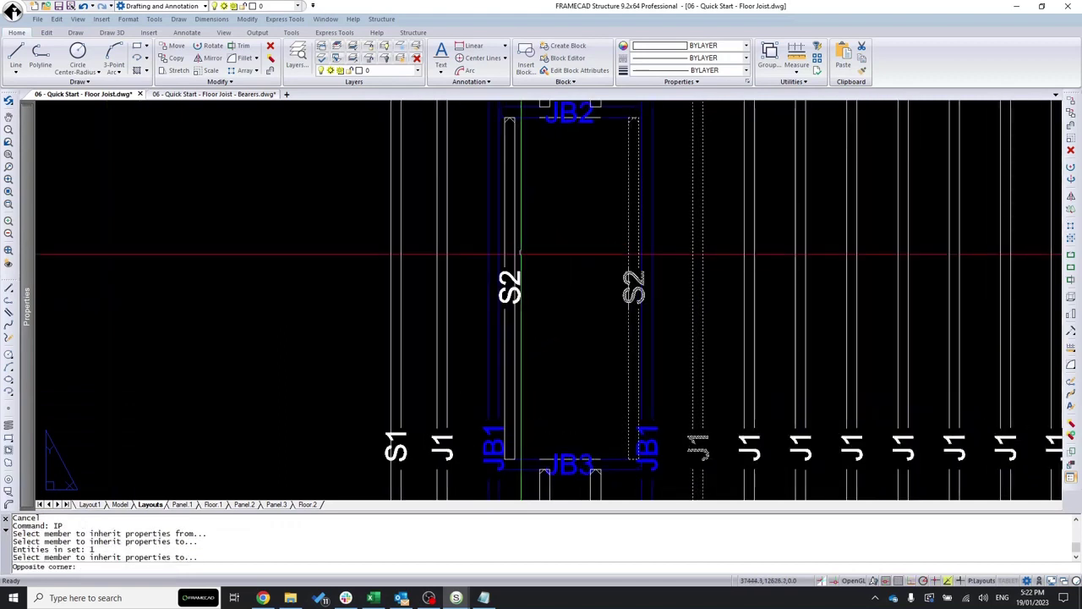
click(529, 241)
key(Return)
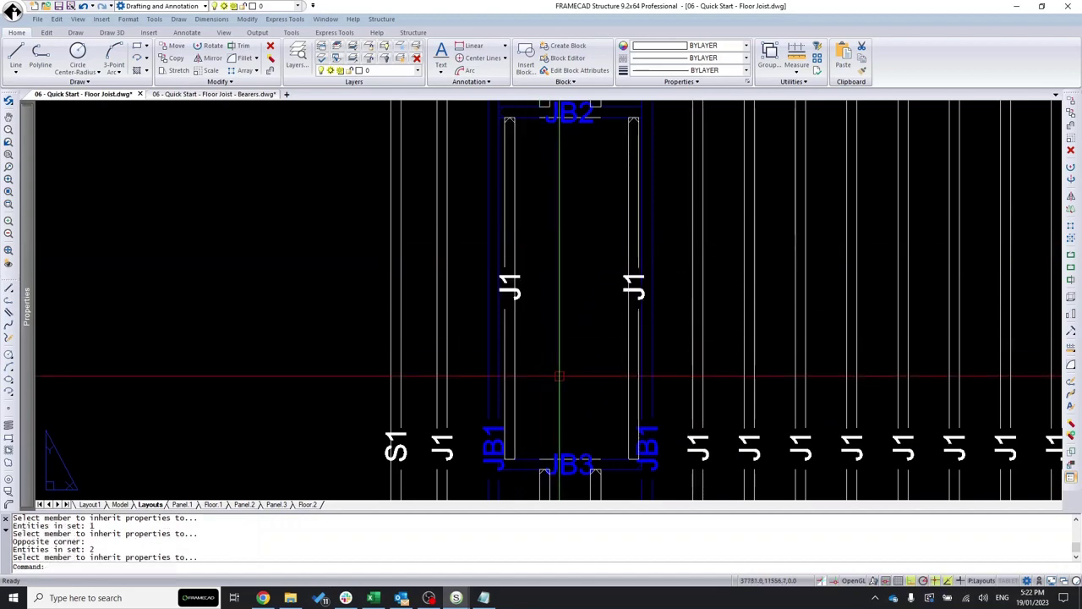
Relabel all floor members with a global selection and check the labels around the inner opening.
scroll(548, 367, down, 3)
scroll(534, 329, down, 2)
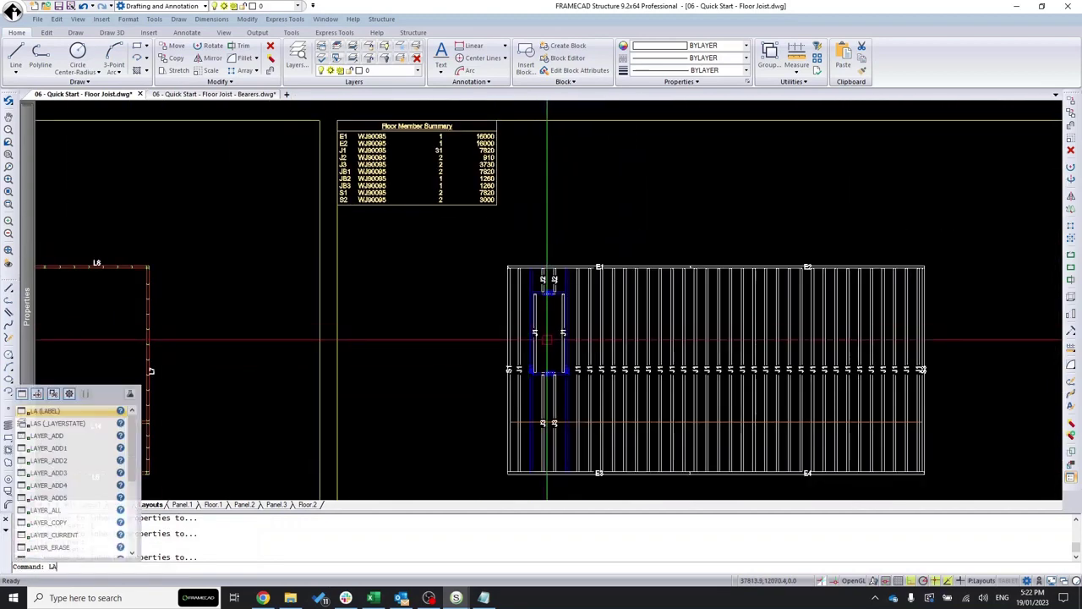
key(Return)
key(Return)
scroll(707, 328, up, 3)
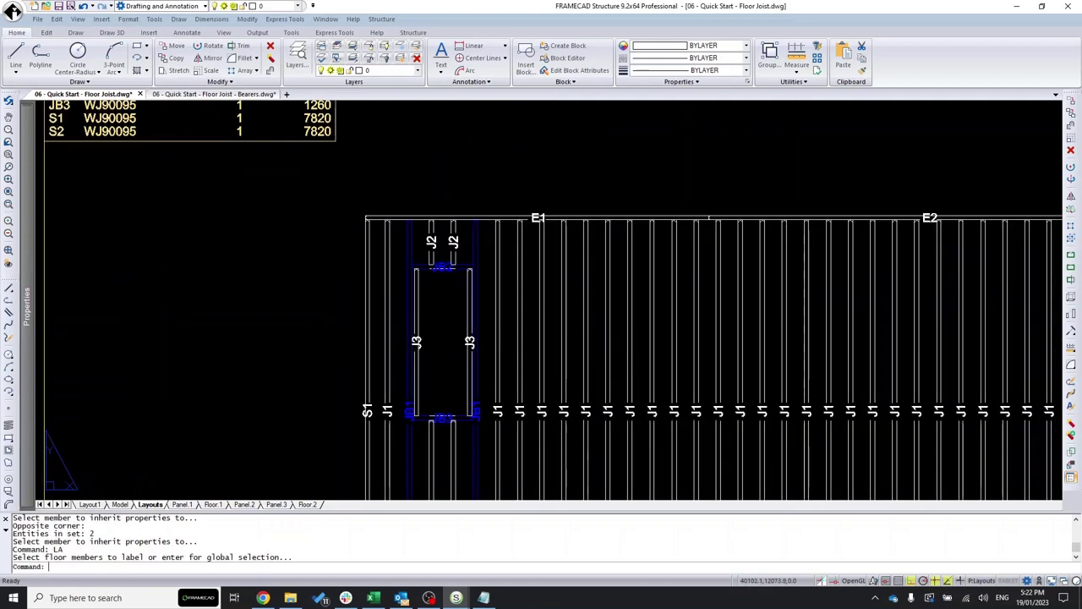
scroll(364, 193, down, 3)
scroll(477, 420, up, 3)
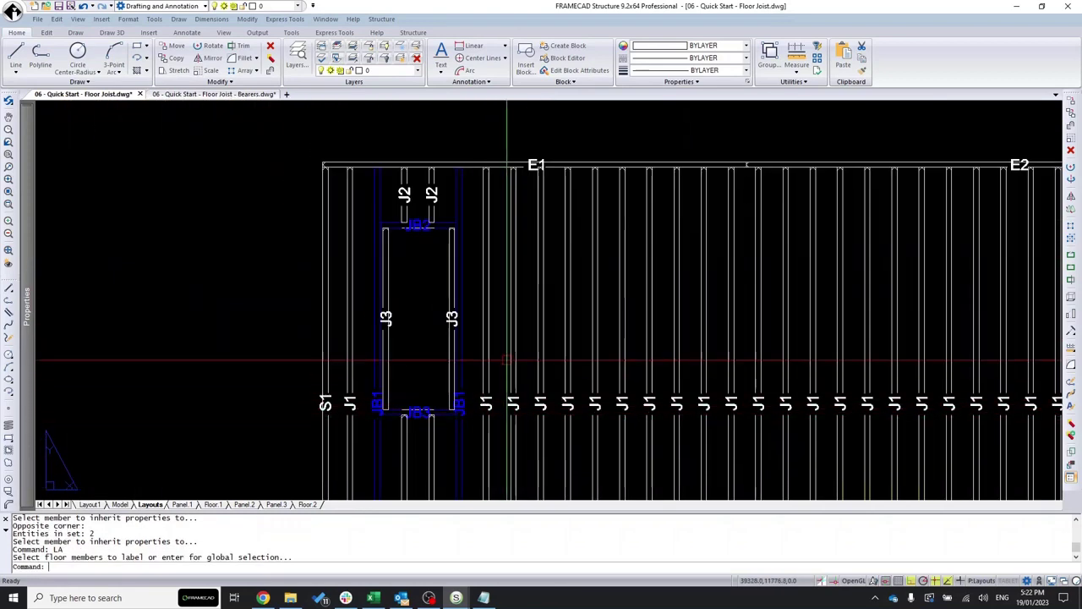
scroll(348, 148, down, 3)
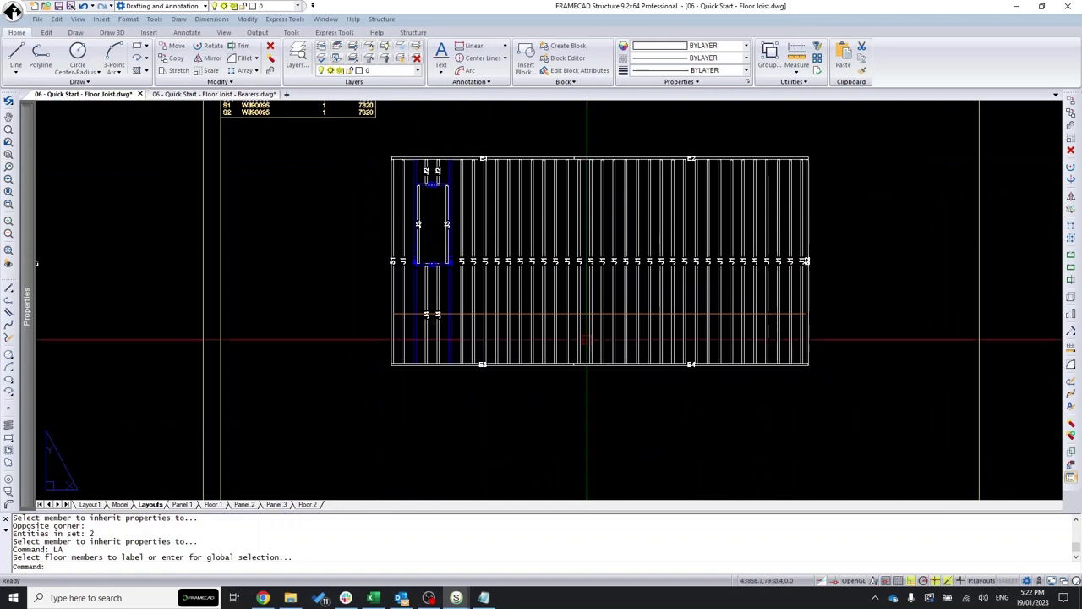
Regenerate the 3D model of the layouts and inspect the floor joists and the framing around the inner opening.
text(3d)
key(Return)
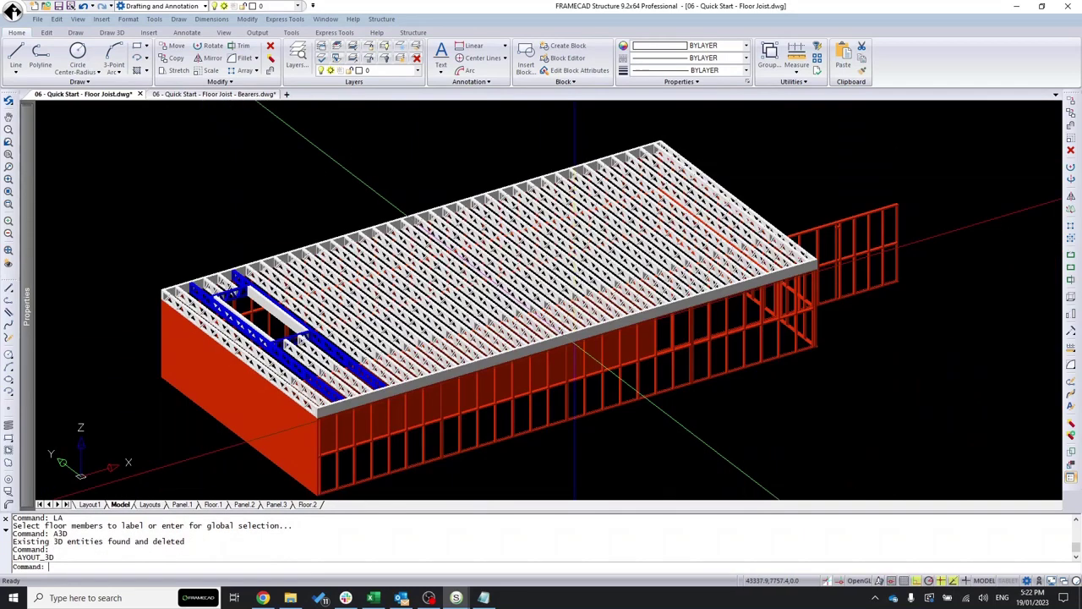
shift+middle_drag(626, 296, 583, 329)
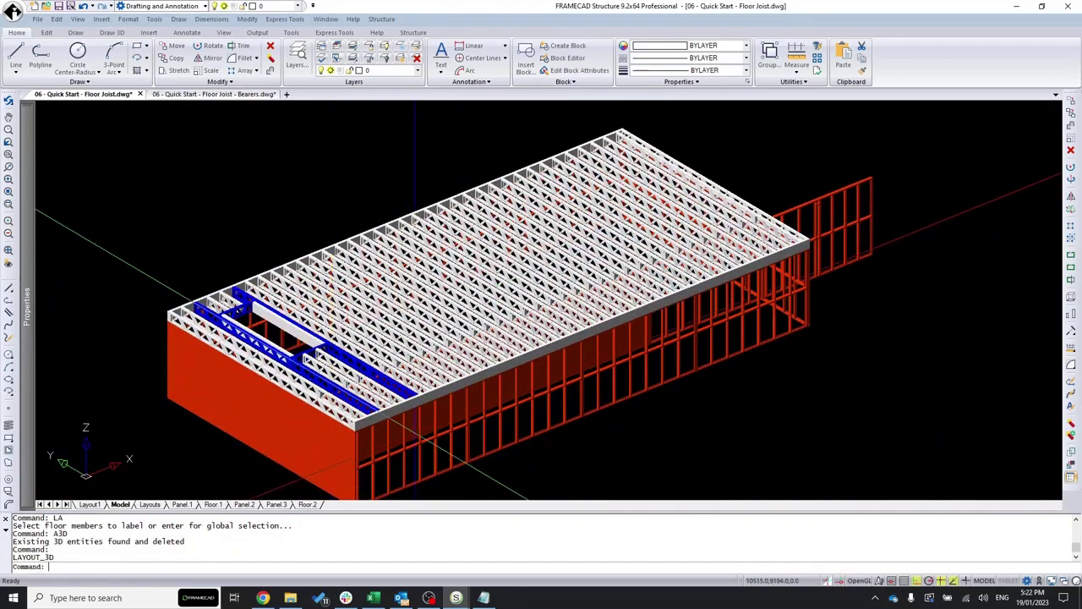
scroll(222, 376, up, 6)
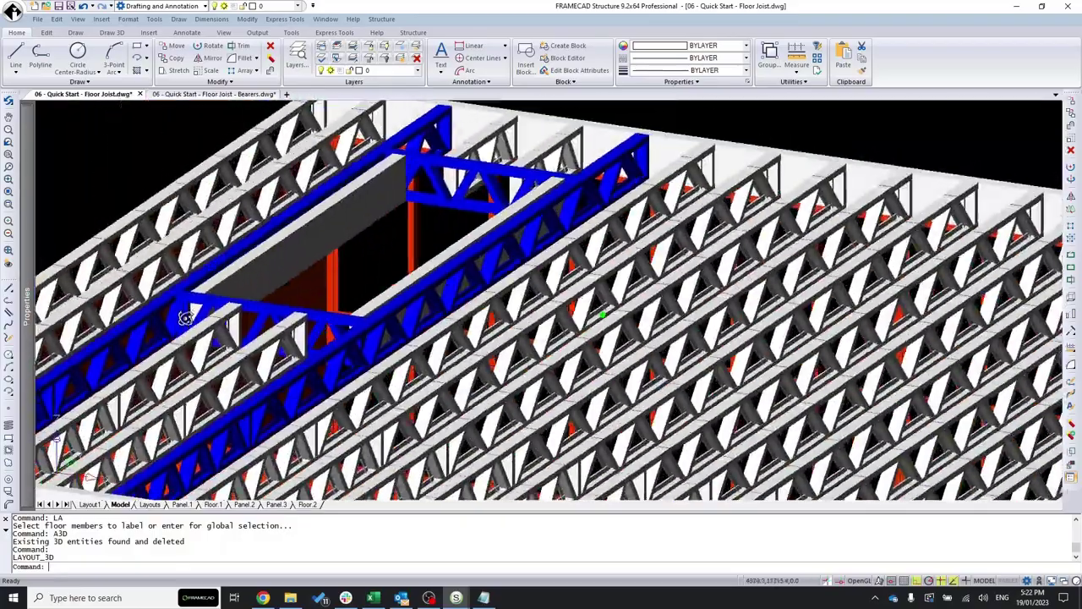
shift+middle_drag(185, 317, 215, 325)
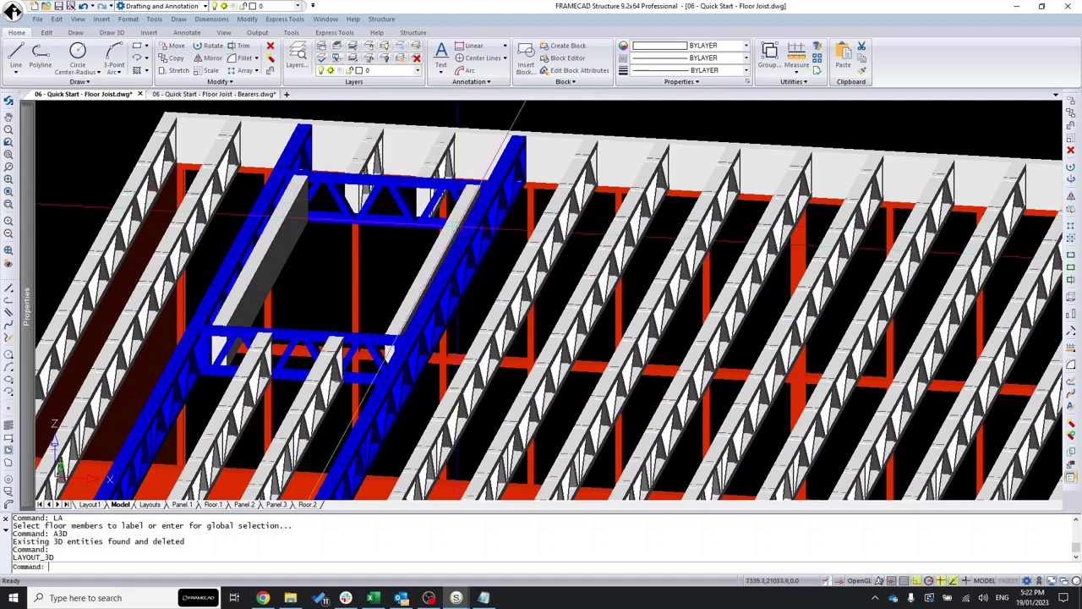
scroll(493, 181, down, 3)
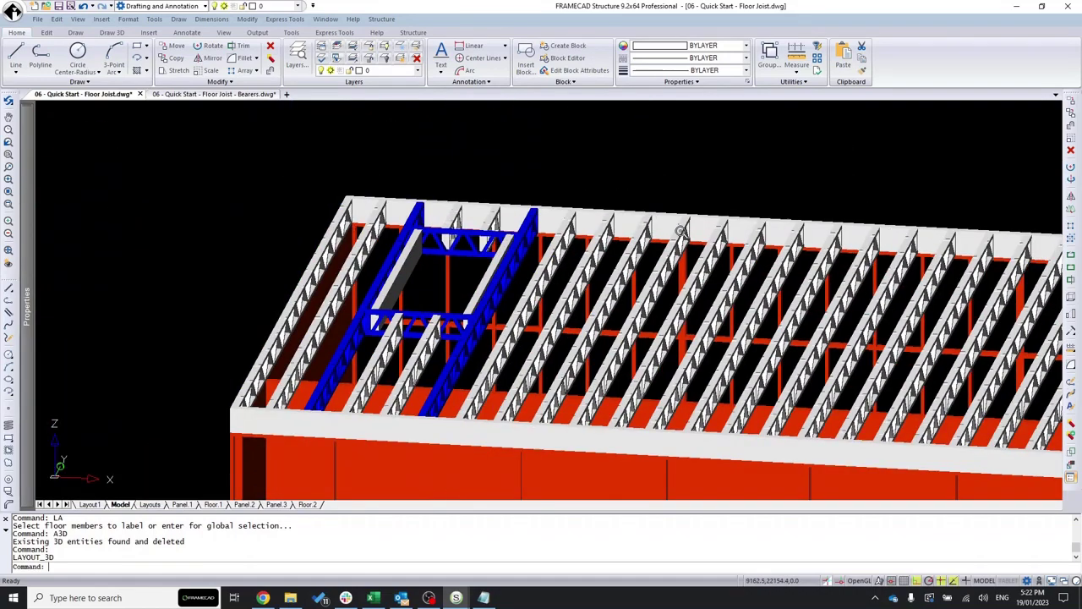
shift+middle_drag(497, 211, 547, 372)
scroll(547, 372, down, 2)
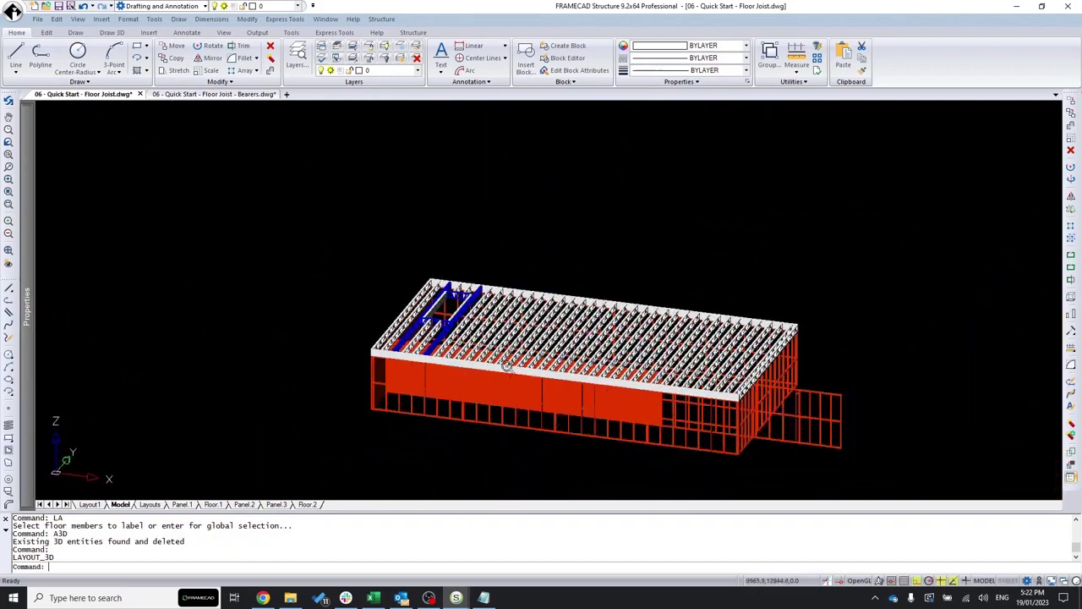
scroll(906, 410, up, 1)
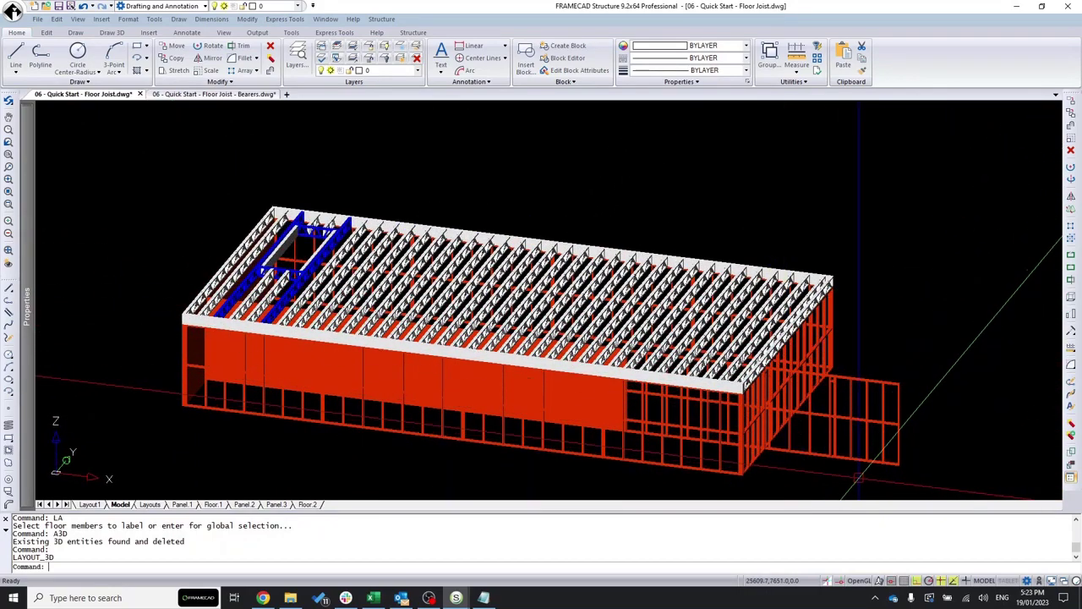
Switch to the Layouts drawing, run the joist design command JJD and view member JB1.
click(151, 505)
scroll(956, 288, down, 2)
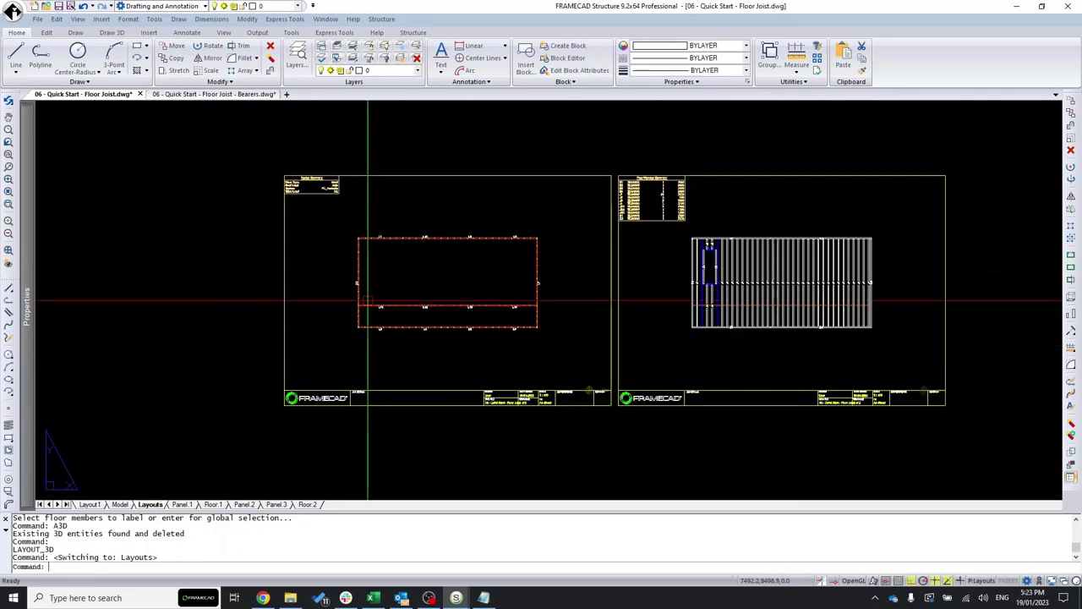
scroll(476, 291, up, 5)
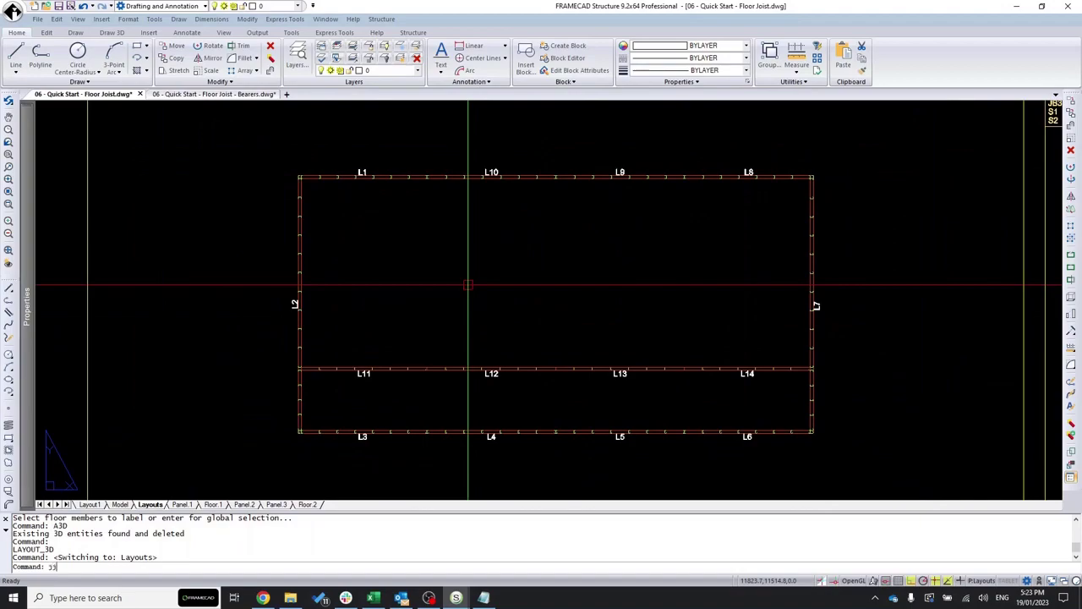
text(D)
key(Return)
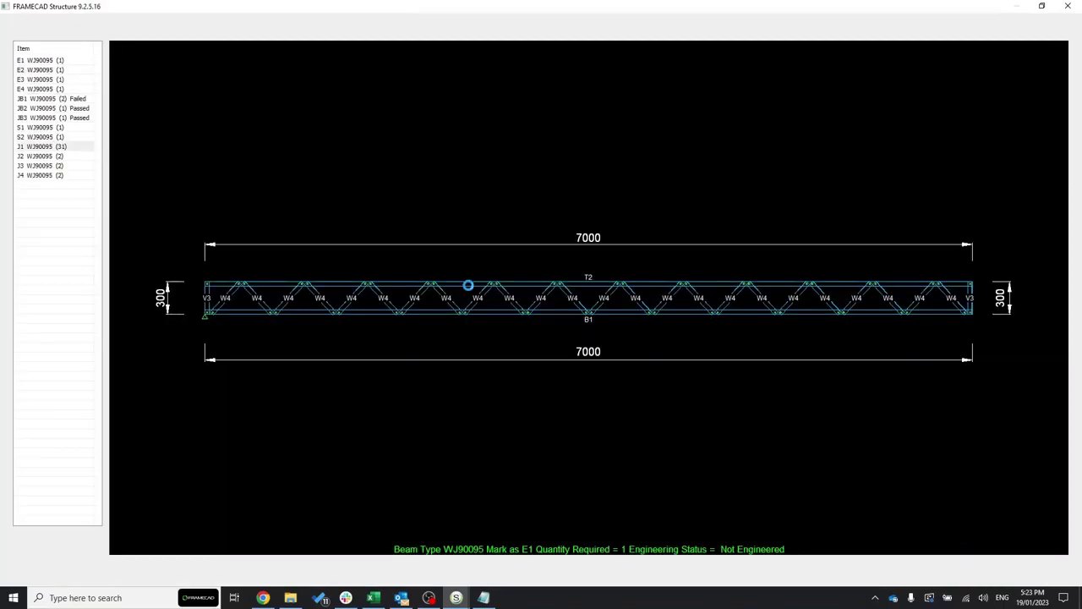
click(49, 99)
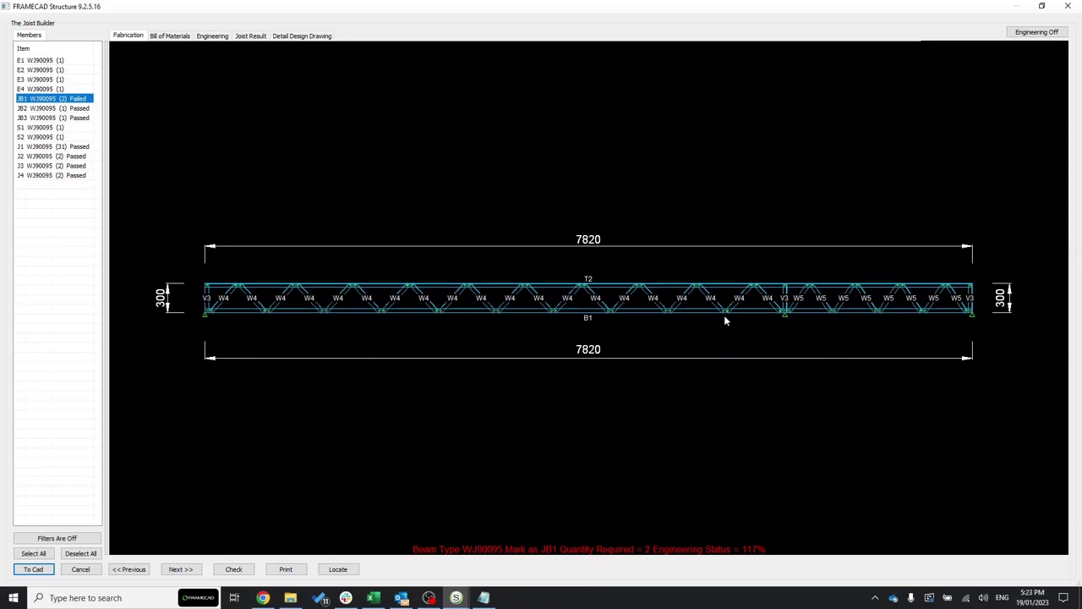
Locate the JB1 members on the floor plan from the Joist Builder and close it without sending anything to CAD.
click(338, 570)
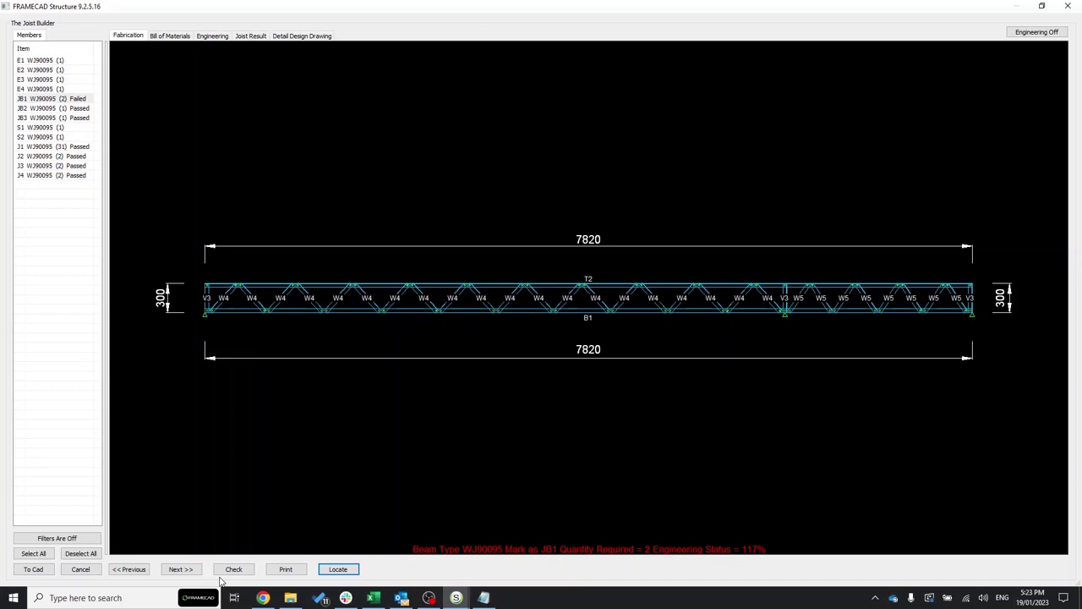
click(338, 569)
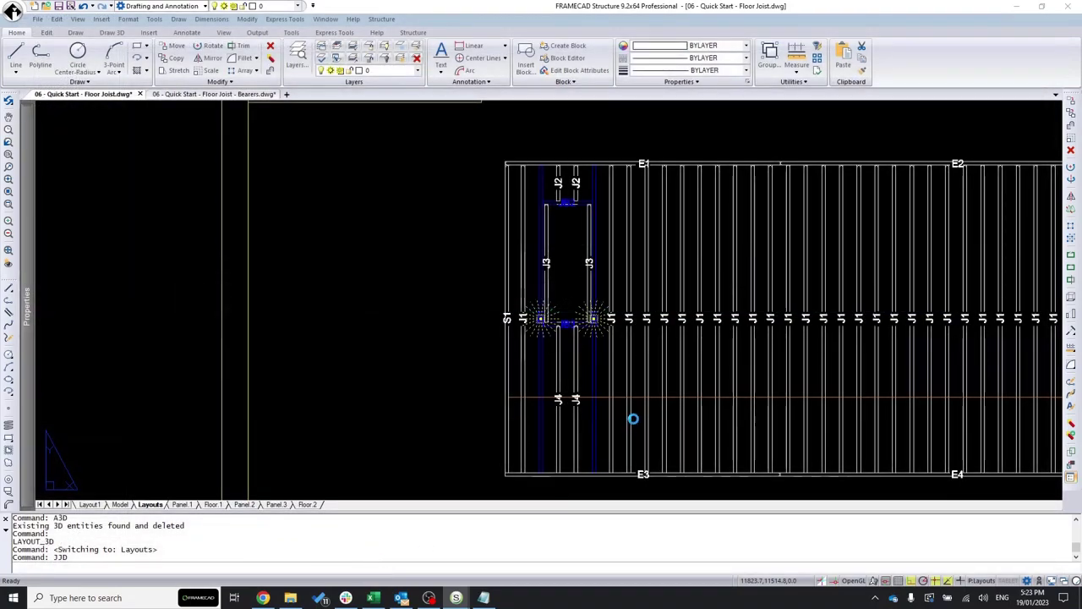
click(633, 419)
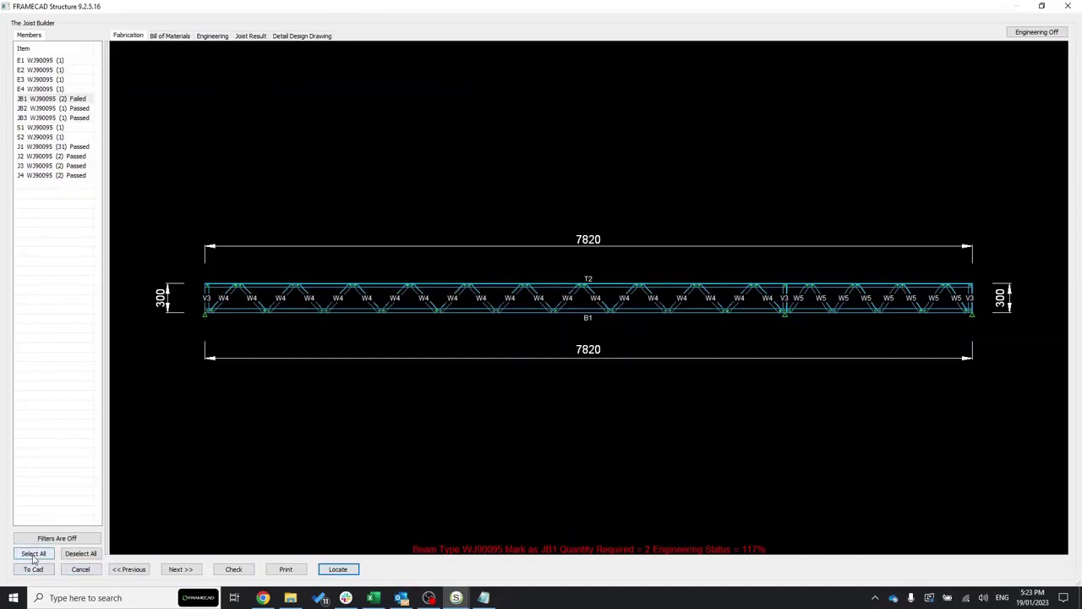
click(98, 572)
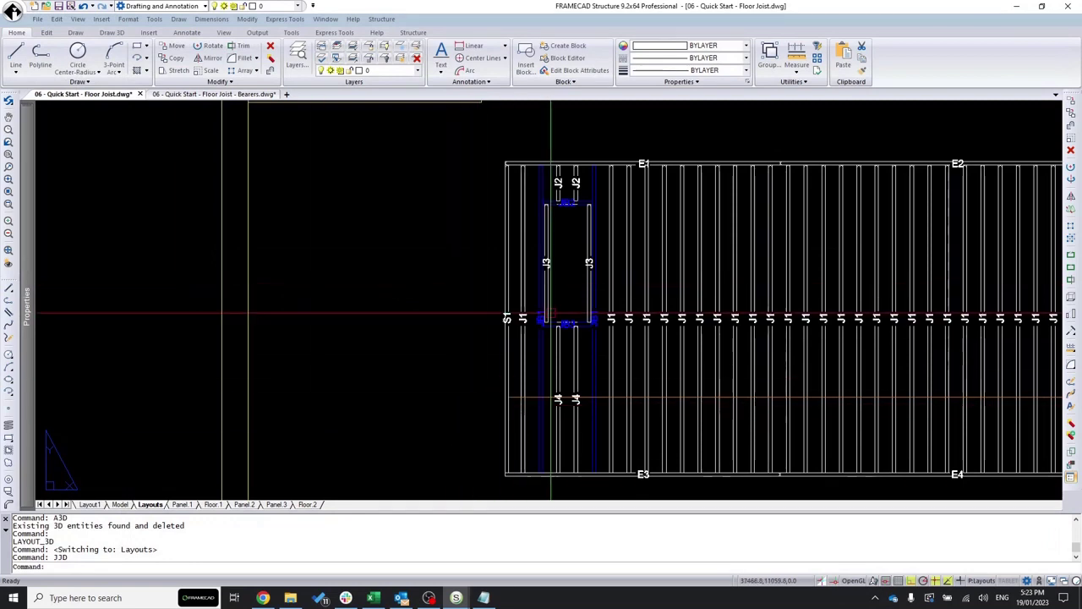
Draw a vertical guide line upward from the upper end centre of the first J1 joist, past edge member E1.
scroll(599, 174, up, 3)
scroll(568, 152, up, 3)
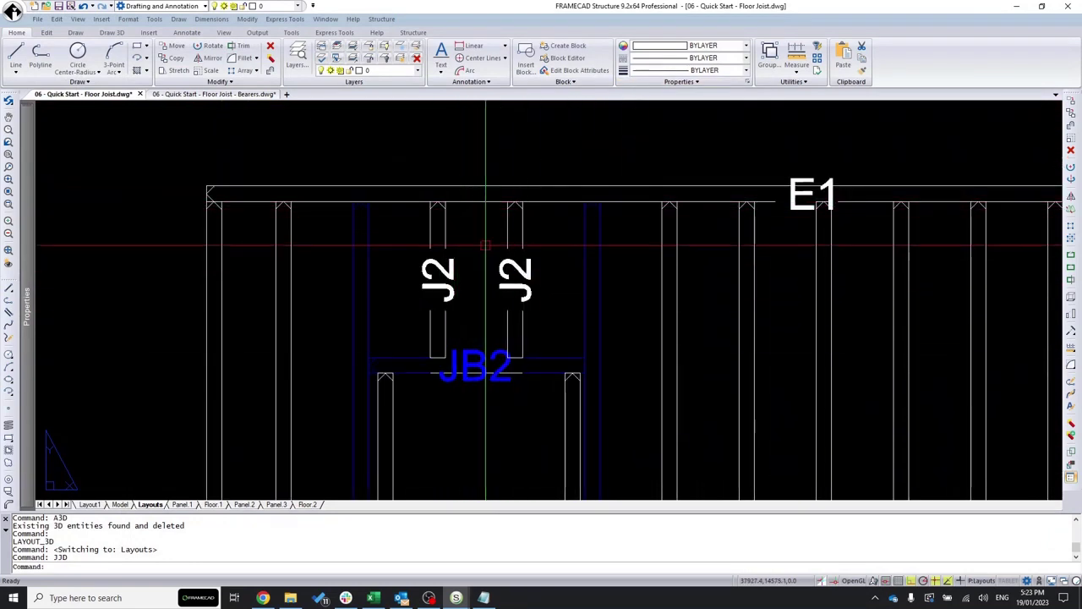
scroll(492, 247, down, 3)
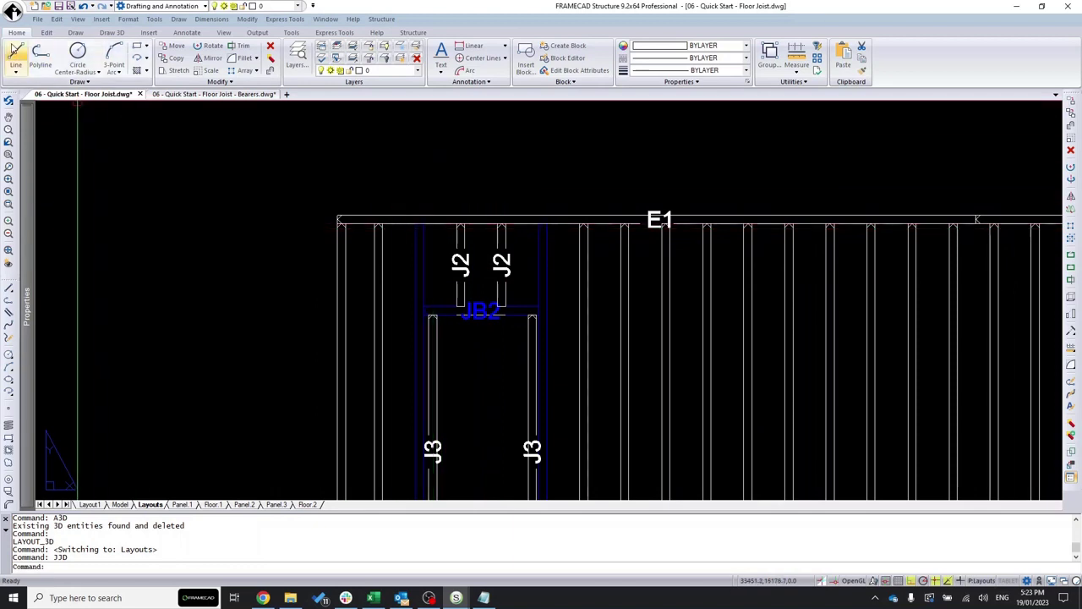
click(16, 54)
scroll(342, 214, up, 3)
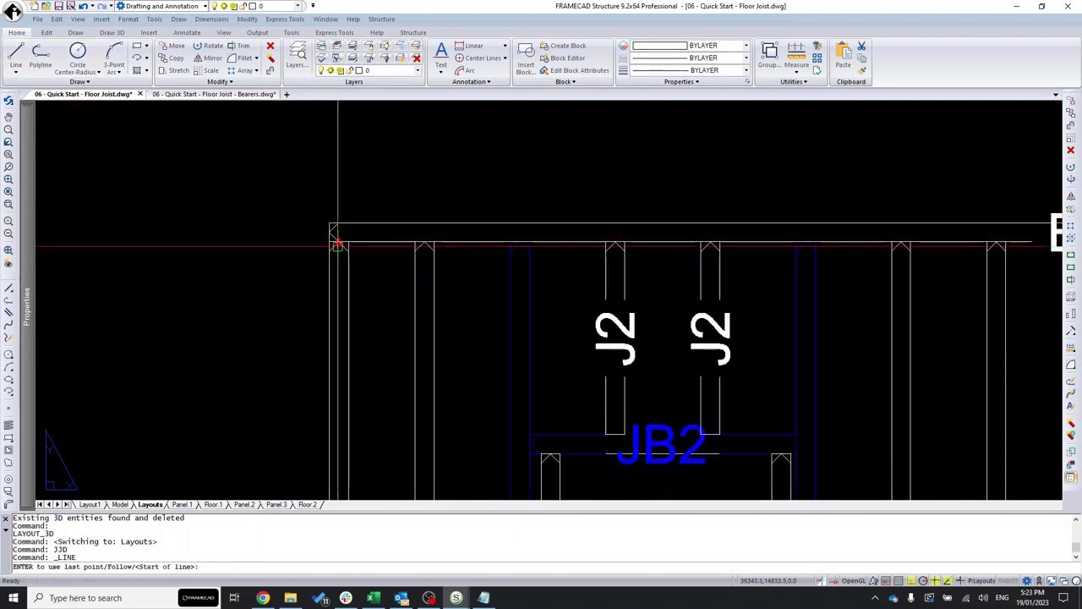
click(424, 237)
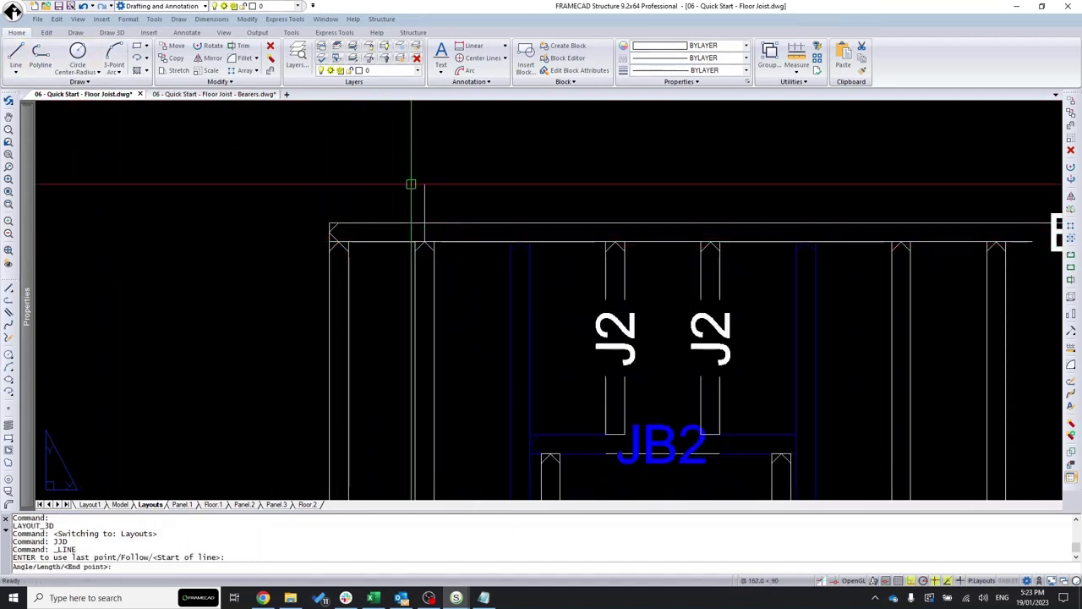
scroll(459, 322, down, 3)
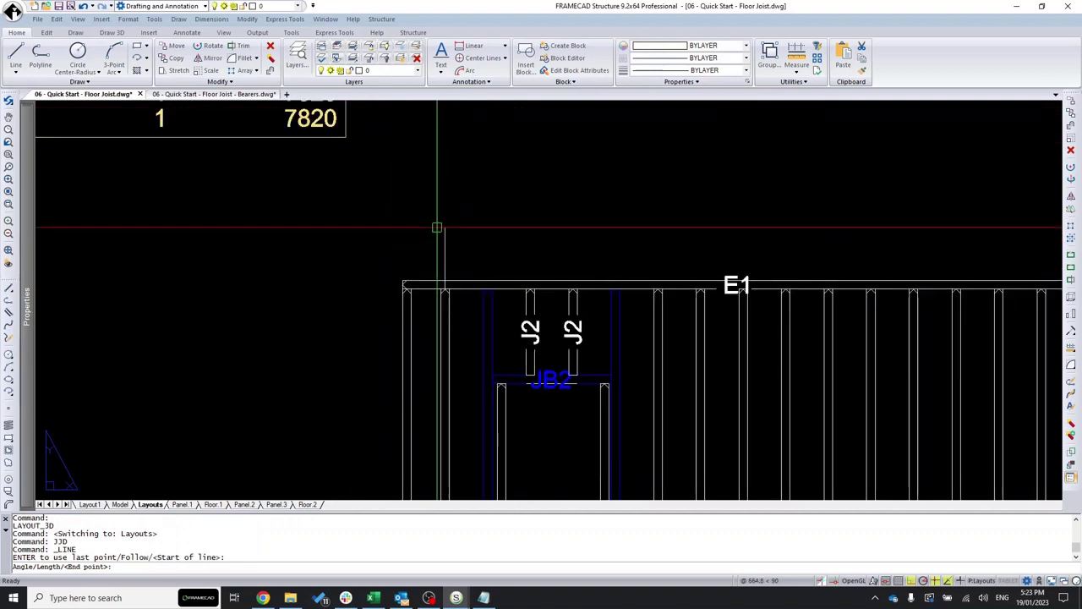
click(433, 185)
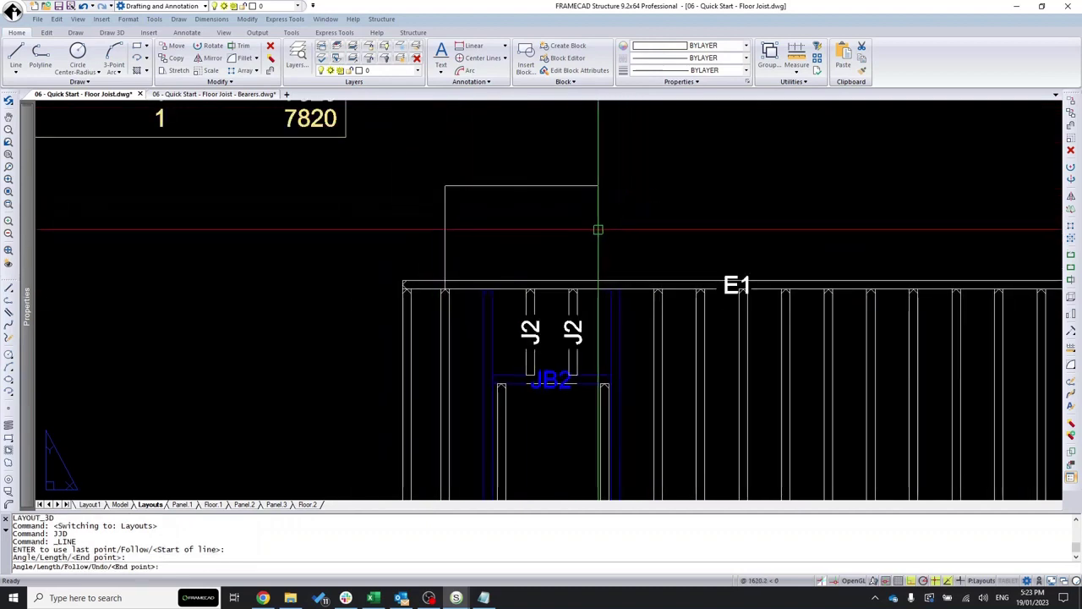
key(Escape)
key(Escape)
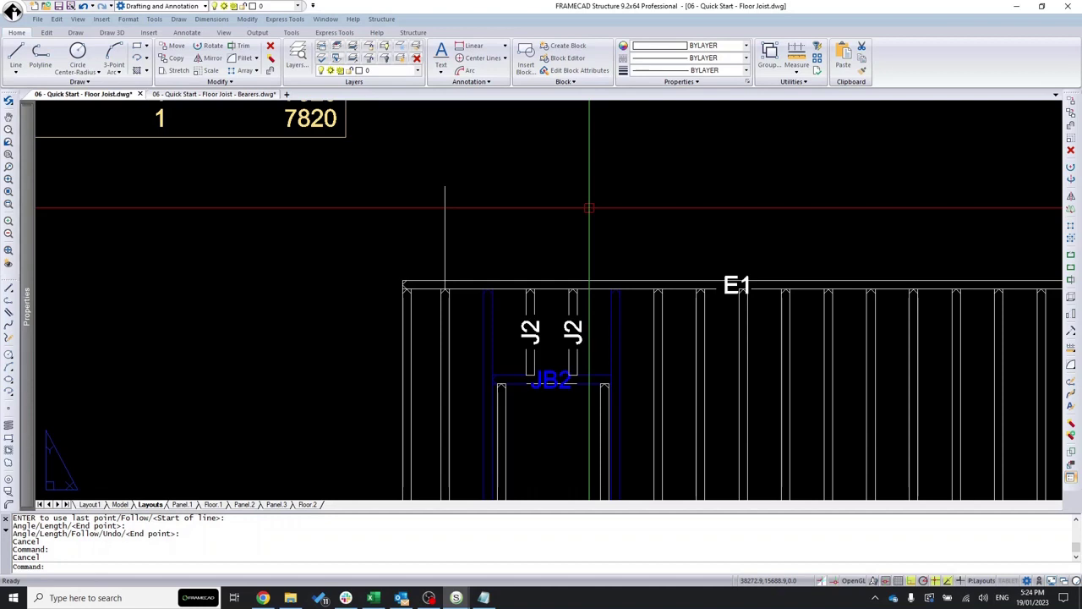
Offset the guide line by 450 repeatedly across the opening to mark the joist spacing up to the first J1 beyond it.
text(of)
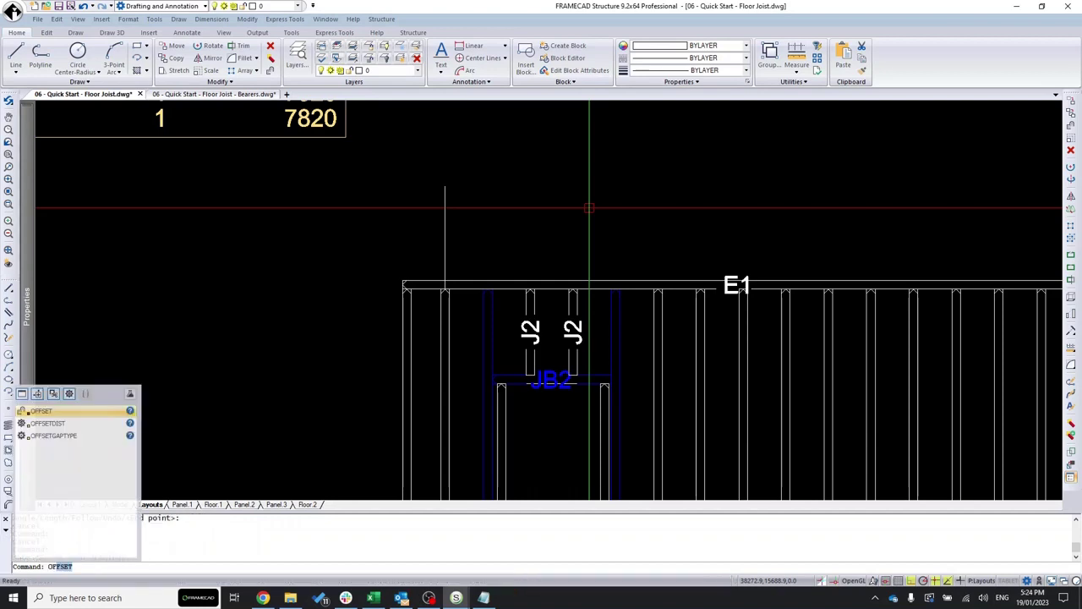
key(Return)
text(450)
key(Return)
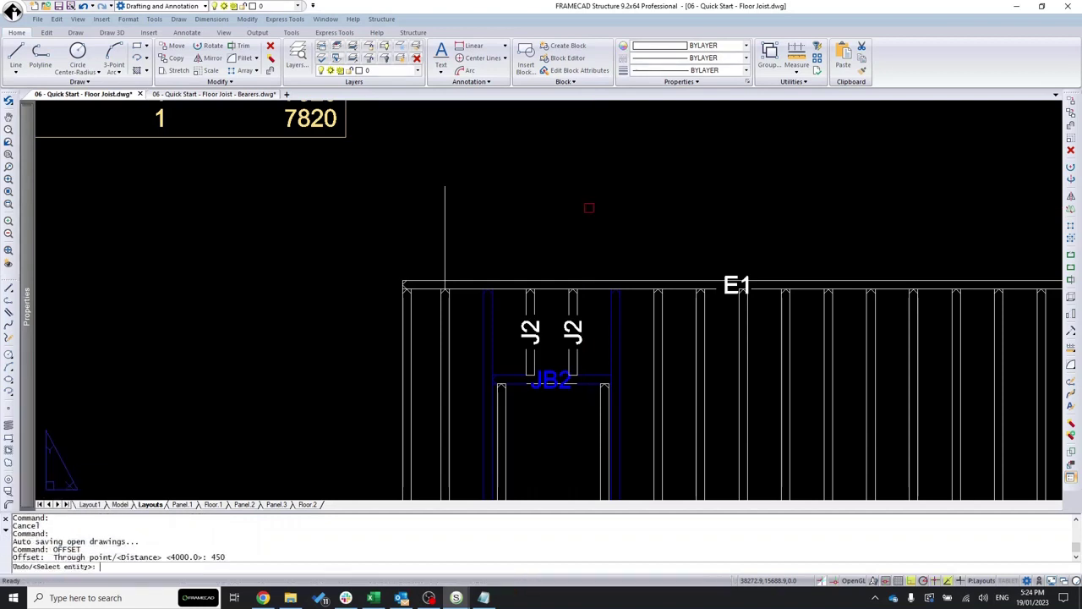
click(446, 221)
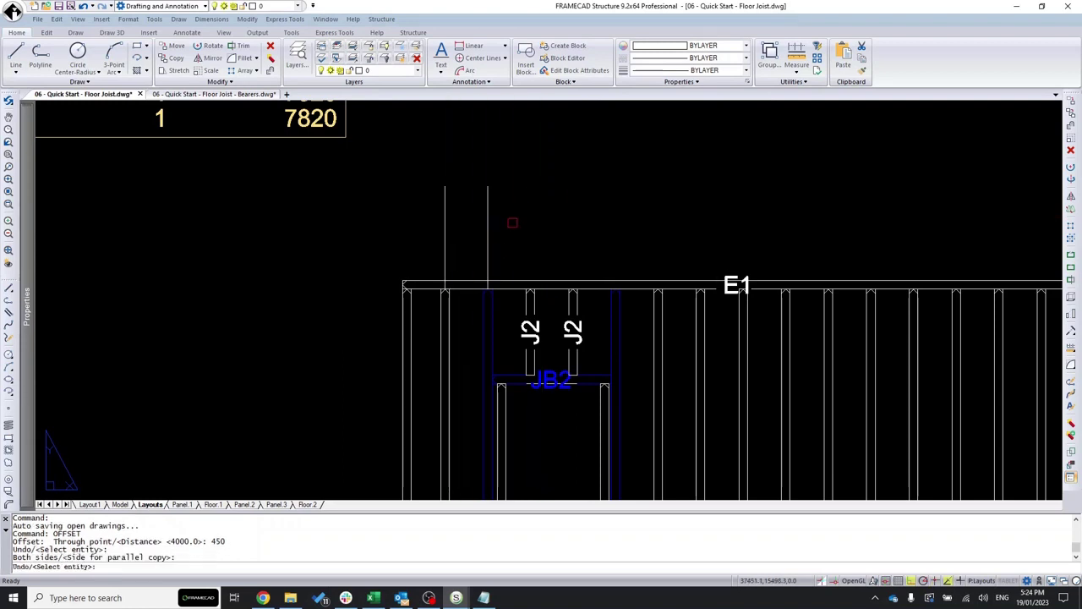
click(511, 222)
scroll(499, 251, up, 2)
click(478, 234)
click(588, 228)
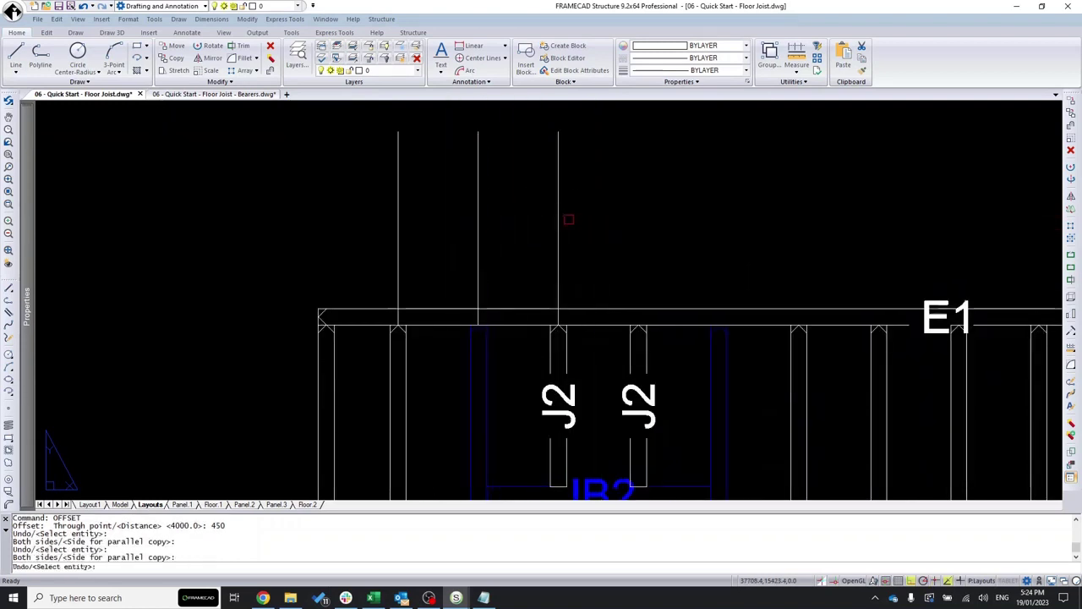
click(558, 221)
click(674, 230)
click(639, 231)
click(755, 235)
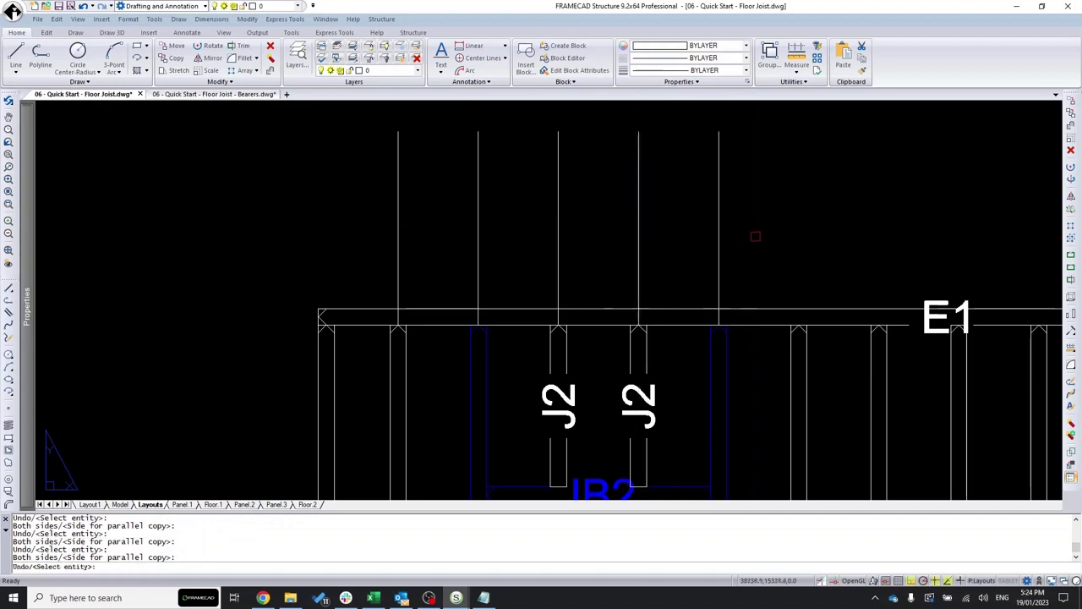
Draw a vertical guide line upward from the inner upper corner of the J3 member nearest side member S1.
scroll(507, 155, down, 2)
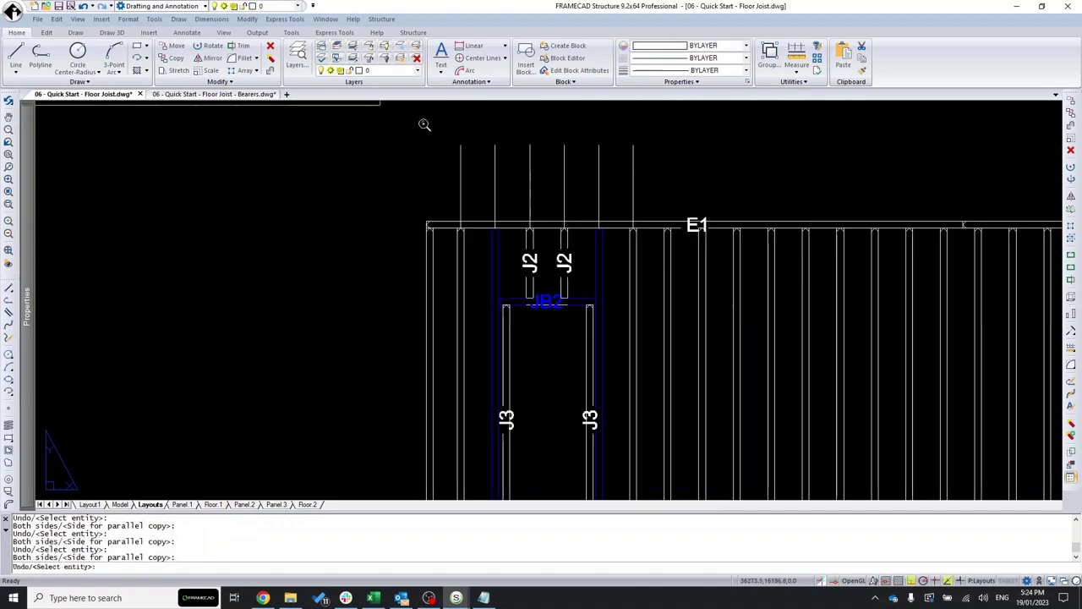
scroll(497, 336, down, 1)
scroll(500, 323, up, 2)
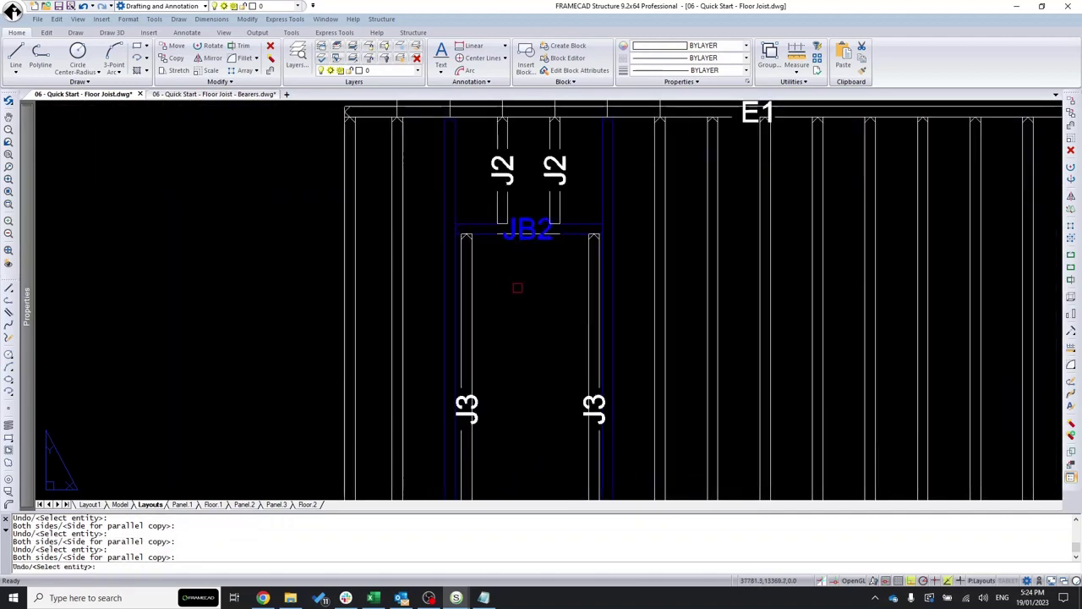
scroll(517, 372, down, 1)
click(15, 55)
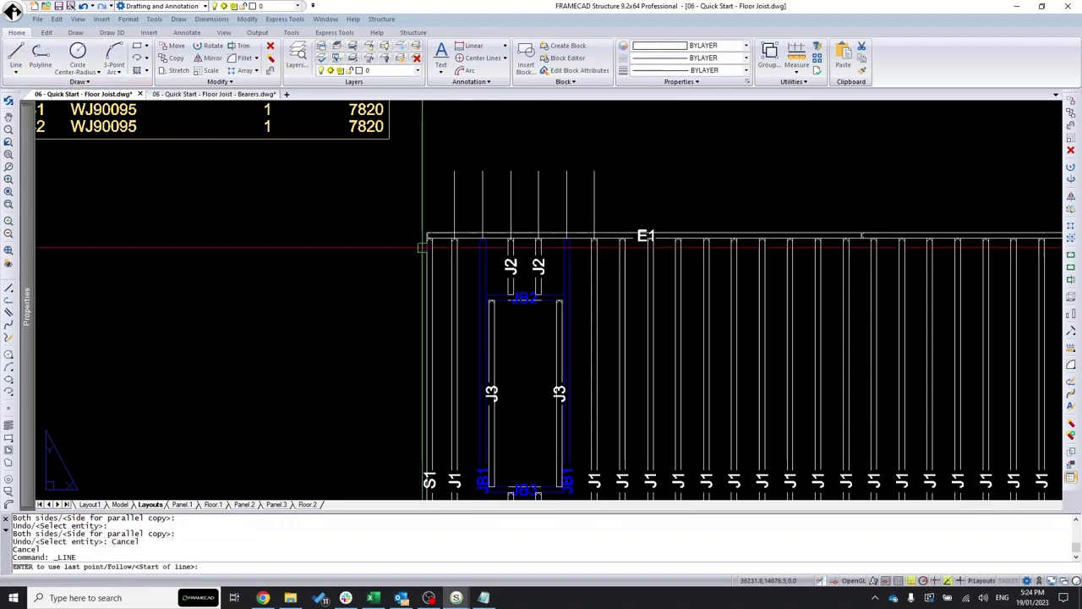
scroll(521, 303, up, 1)
click(522, 306)
scroll(524, 406, down, 1)
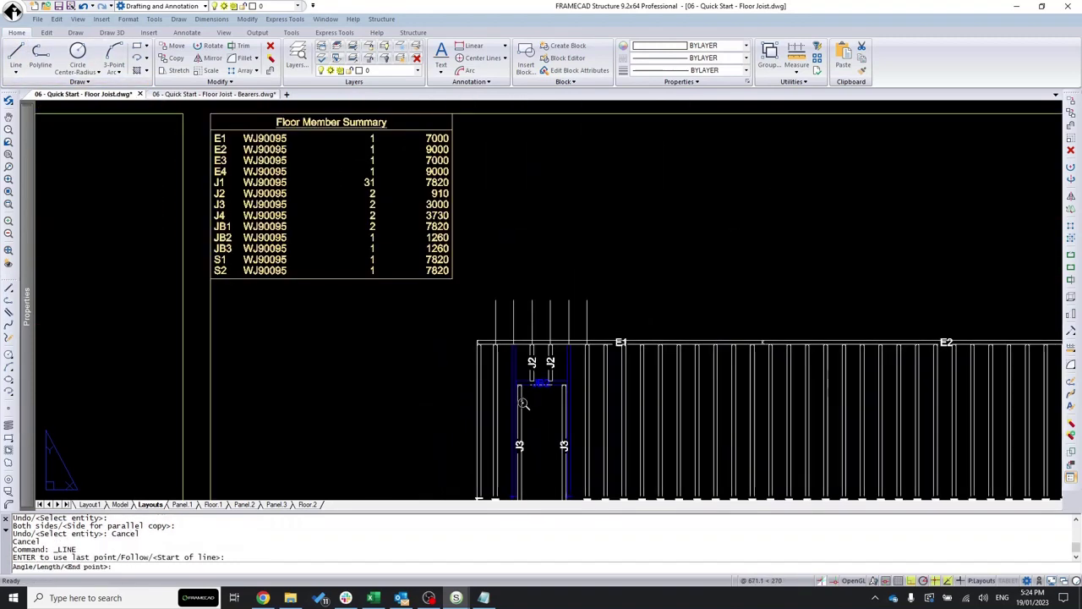
click(508, 229)
key(Return)
key(Return)
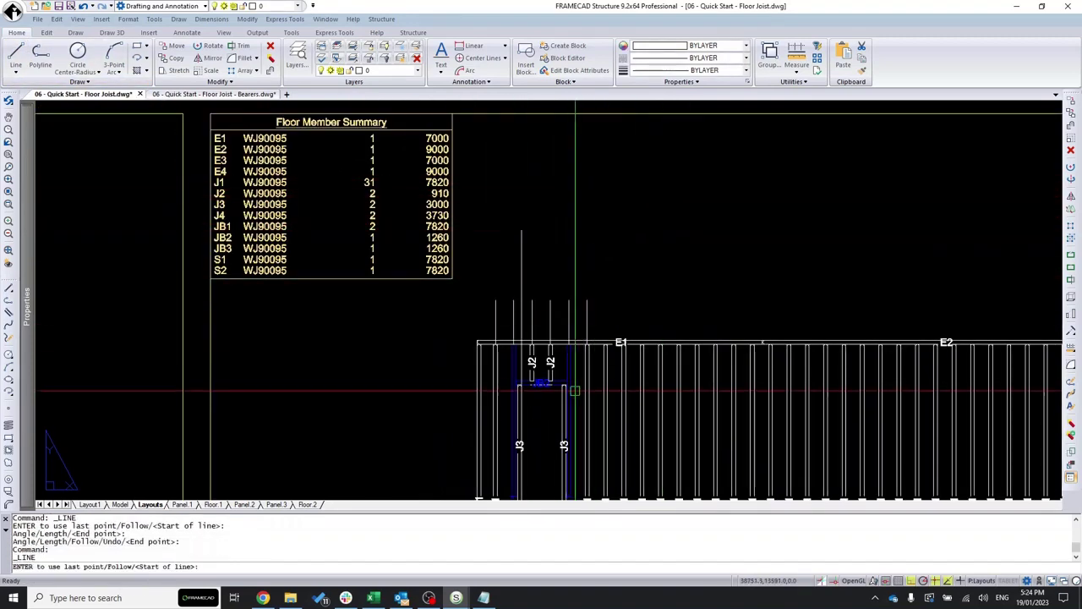
scroll(522, 389, up, 2)
scroll(521, 389, up, 1)
scroll(446, 471, down, 2)
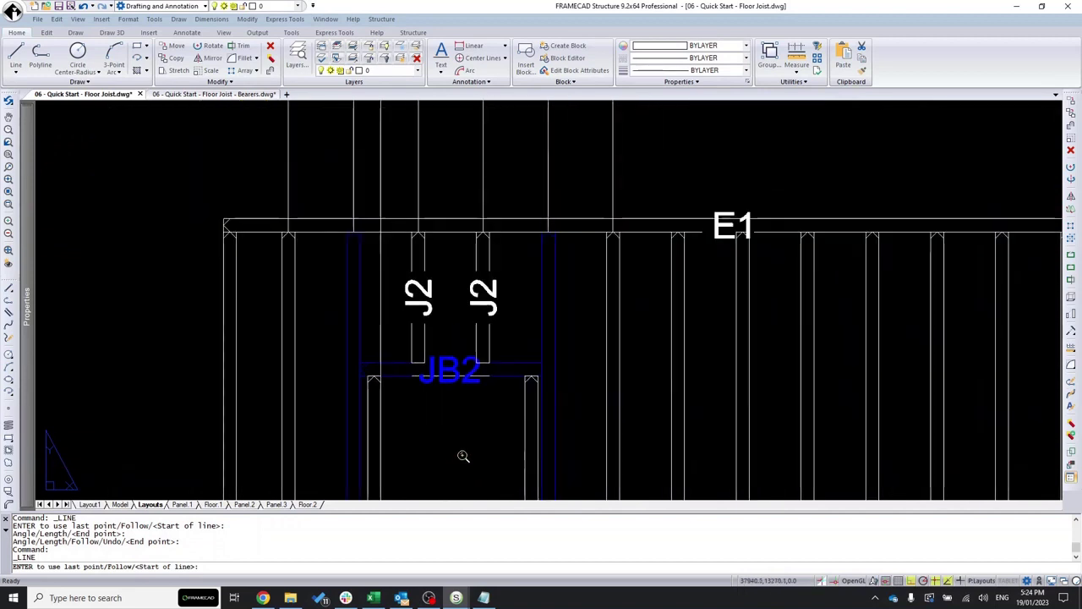
click(506, 412)
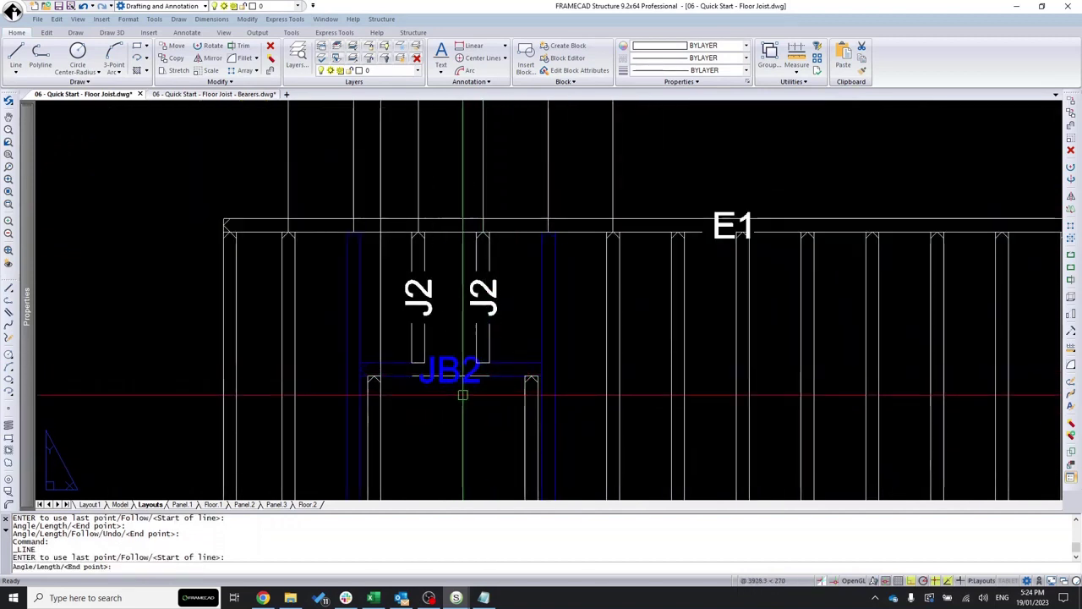
key(Escape)
Draw a vertical guide line upward from the inner upper corner of the J3 member farthest from S1.
click(17, 55)
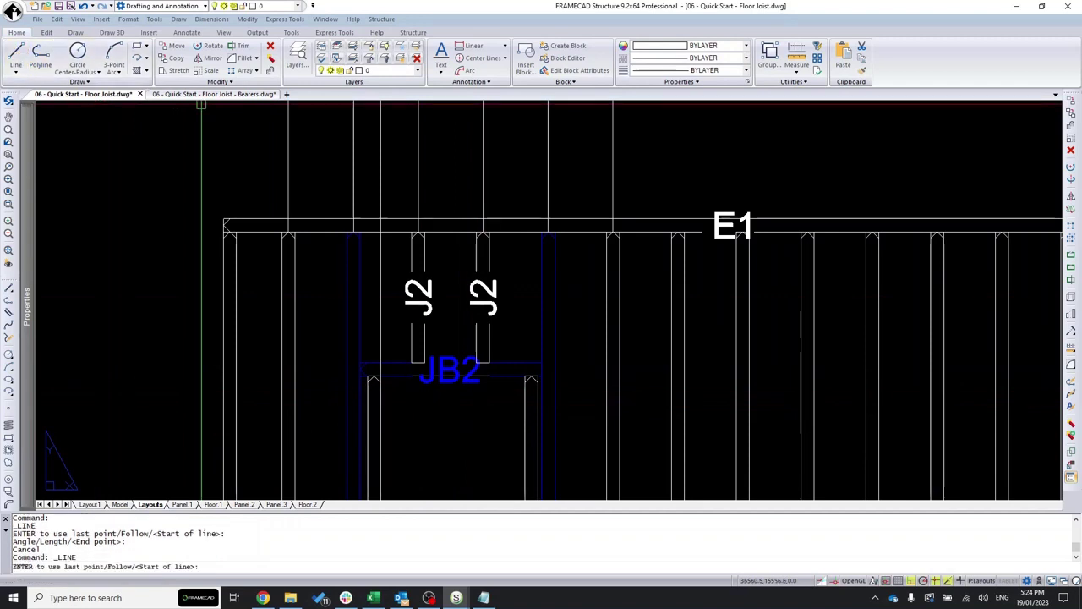
click(525, 375)
scroll(520, 359, down, 1)
scroll(520, 359, down, 1)
click(523, 143)
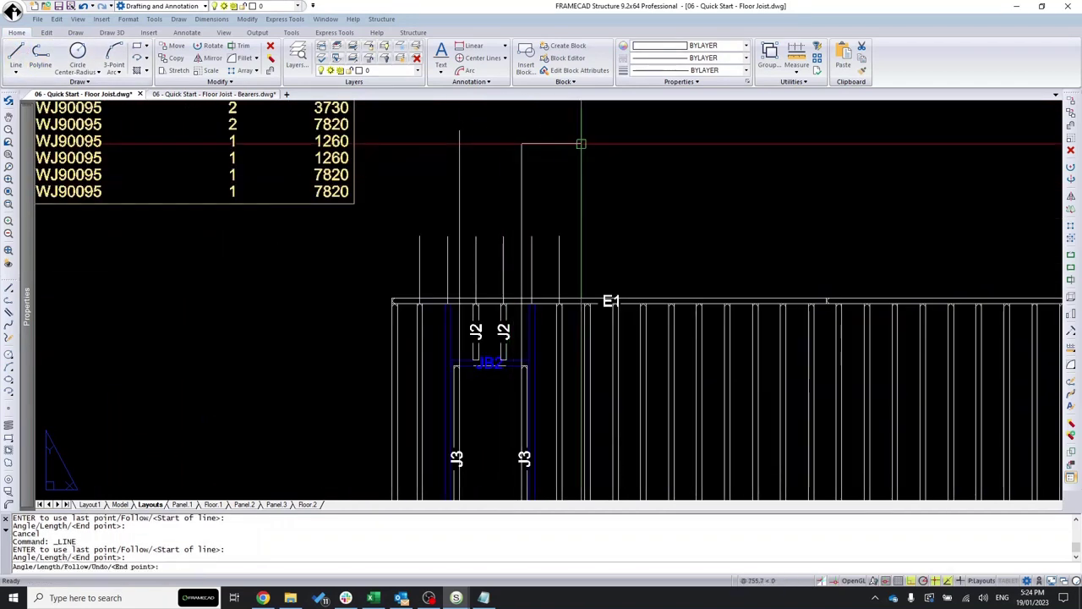
key(Return)
Delete both J3 members along the sides of the inner opening.
scroll(524, 431, up, 2)
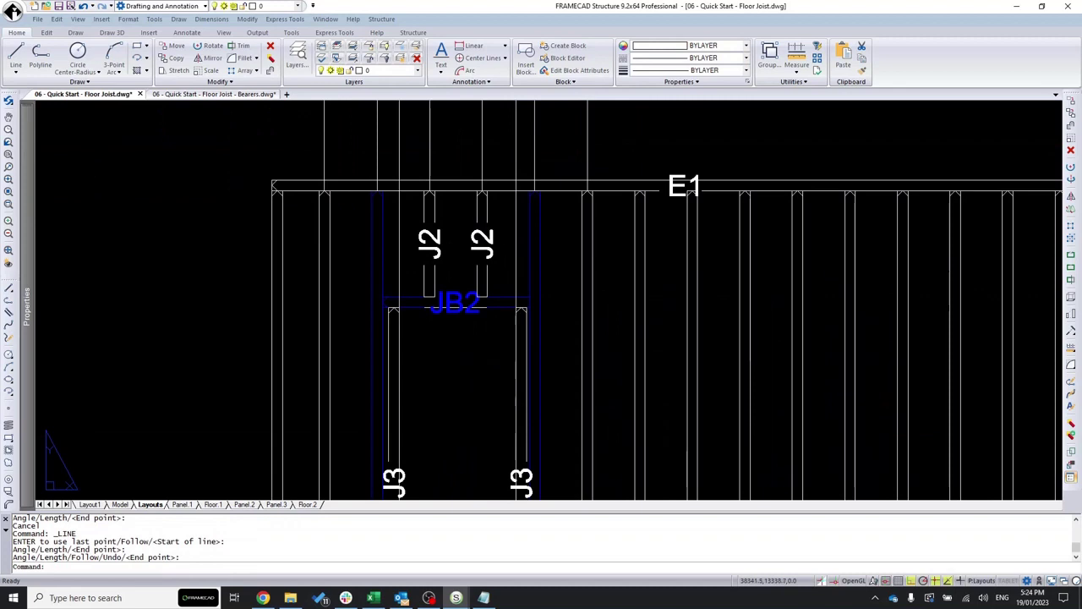
click(519, 370)
key(Delete)
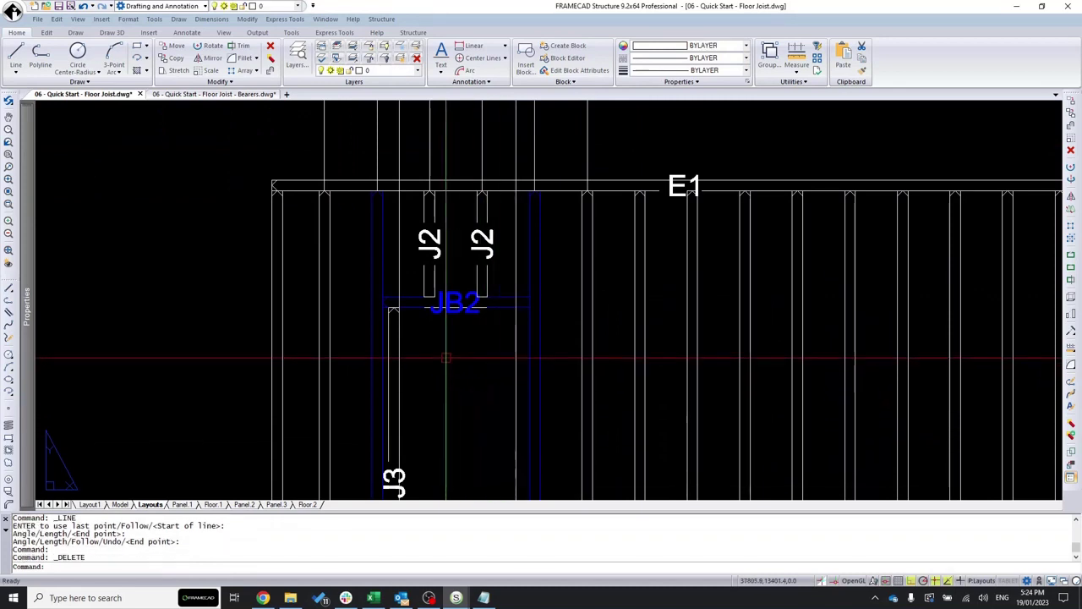
click(394, 380)
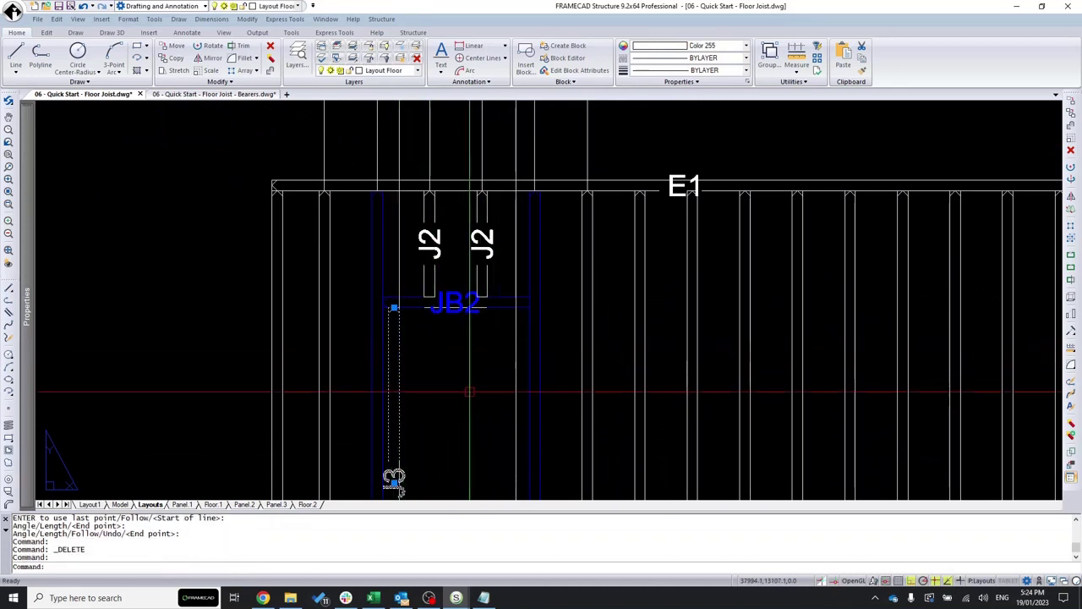
key(Delete)
Move the JB1 member nearest S1 from its inner corner at JB2 horizontally onto the vertical guide line beside it.
scroll(444, 372, down, 2)
scroll(441, 375, up, 2)
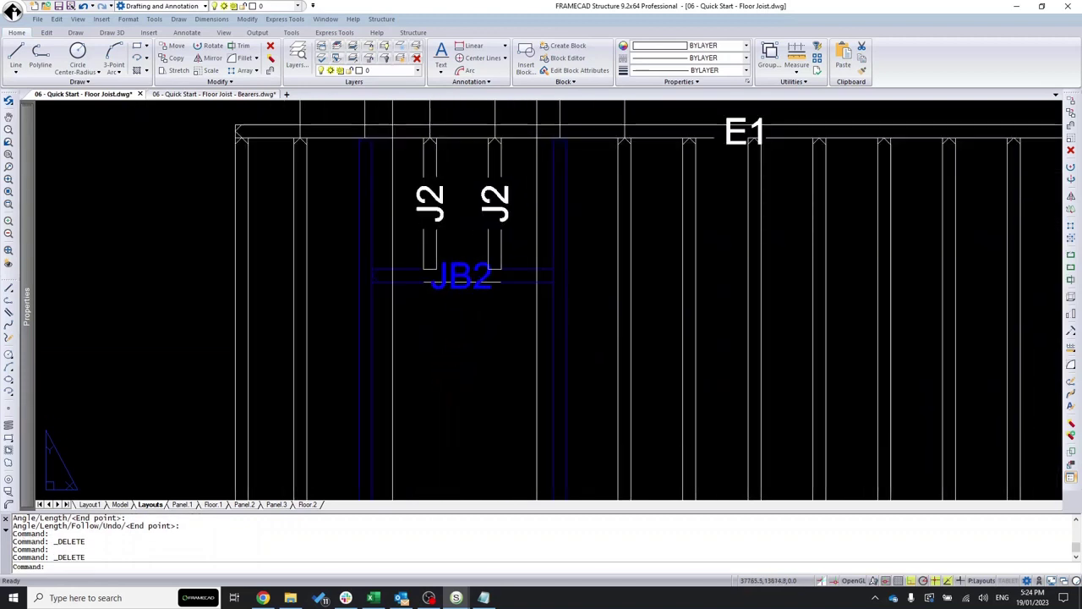
click(172, 46)
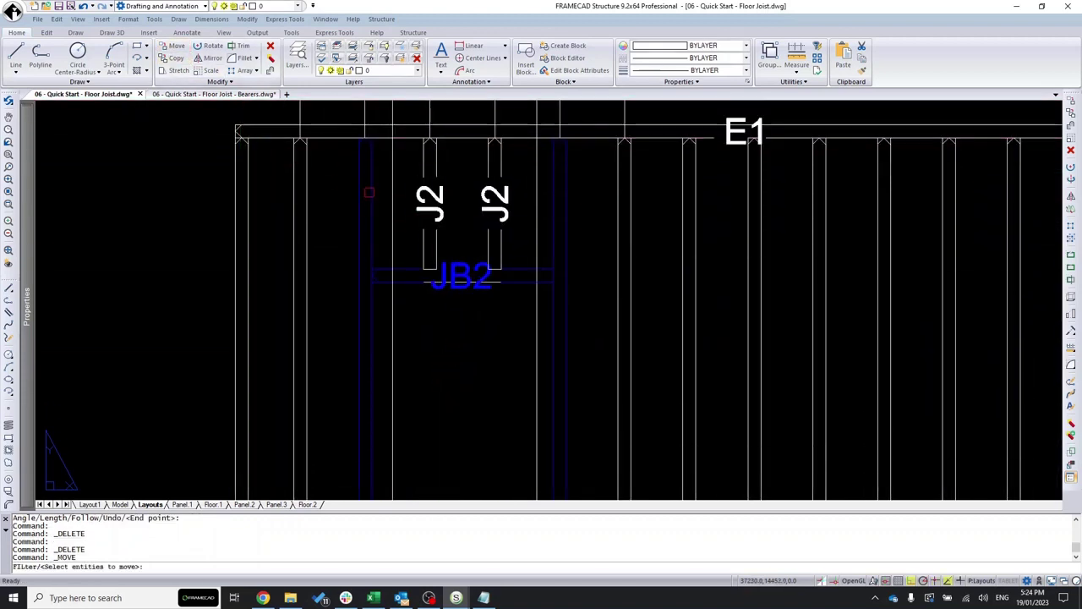
click(461, 277)
key(Return)
scroll(358, 295, up, 2)
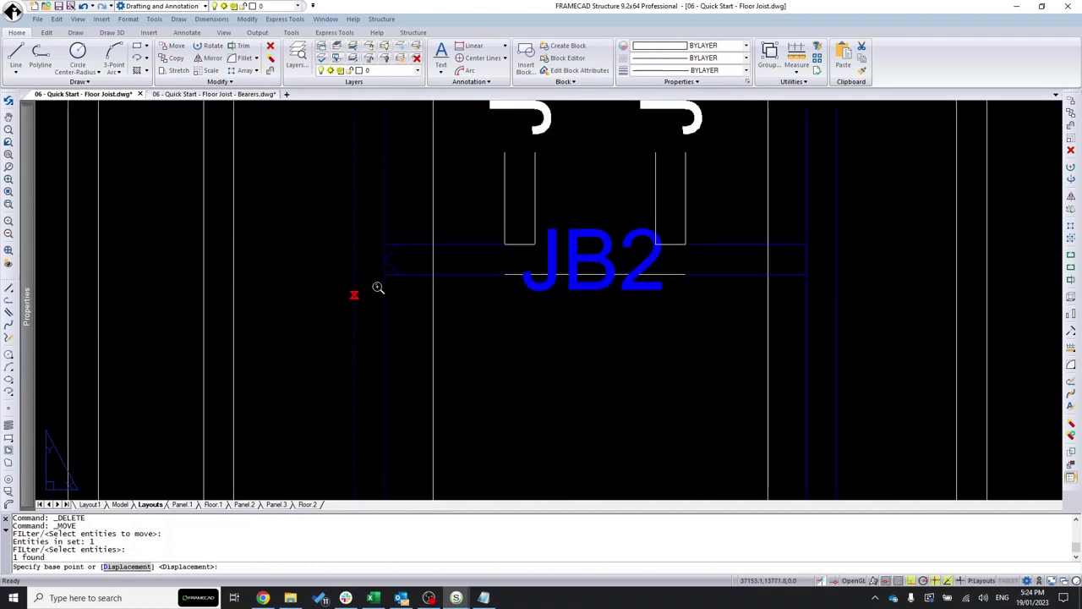
click(384, 274)
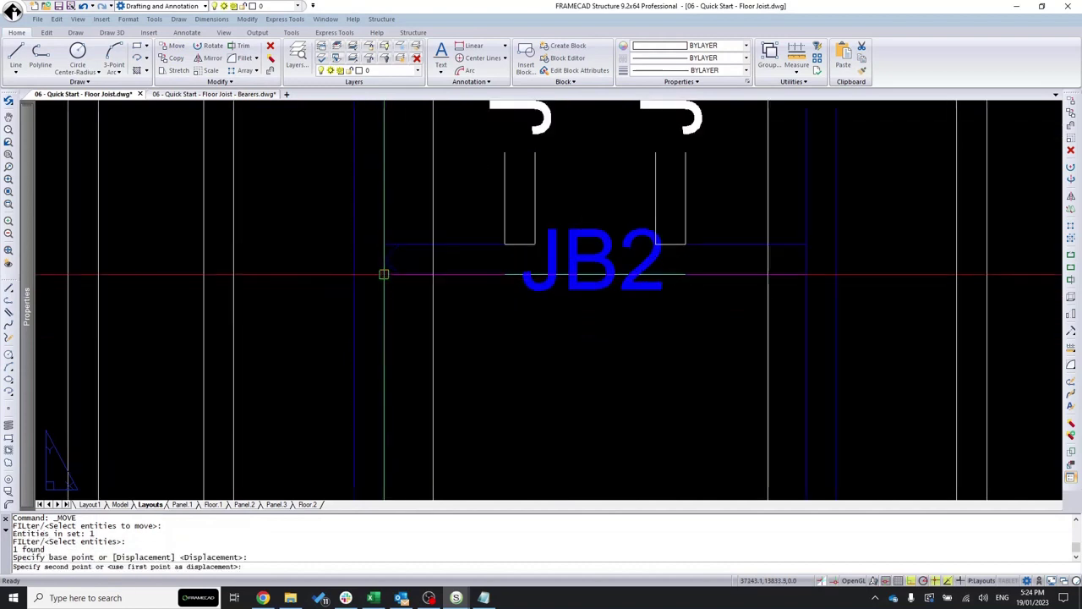
click(430, 274)
scroll(355, 341, down, 2)
Move the JB1 member farthest from S1 inward so its inner face lies on the second vertical guide line.
key(Return)
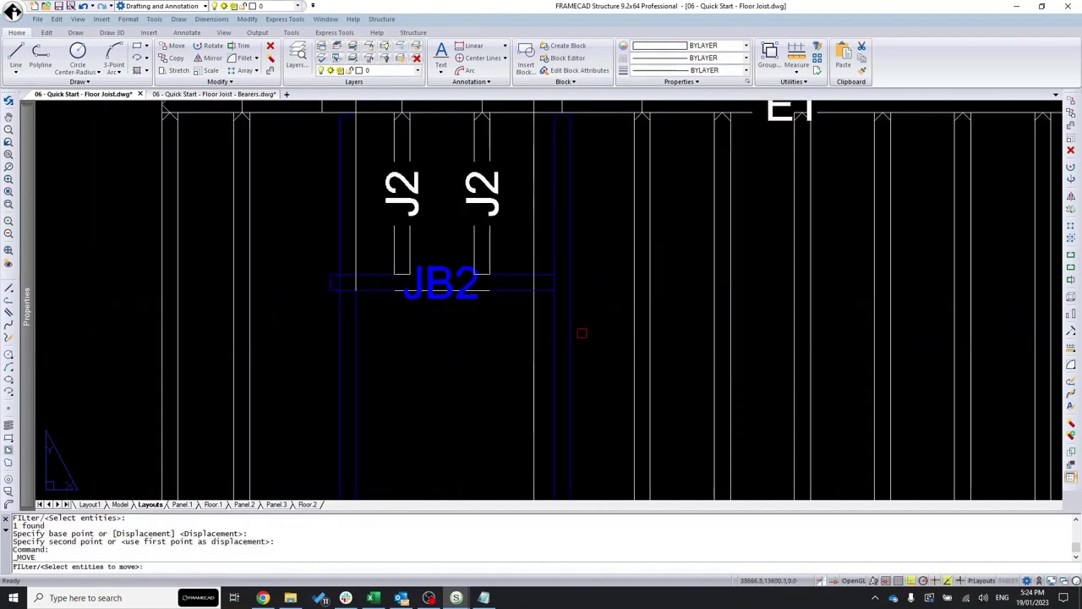
click(561, 311)
key(Return)
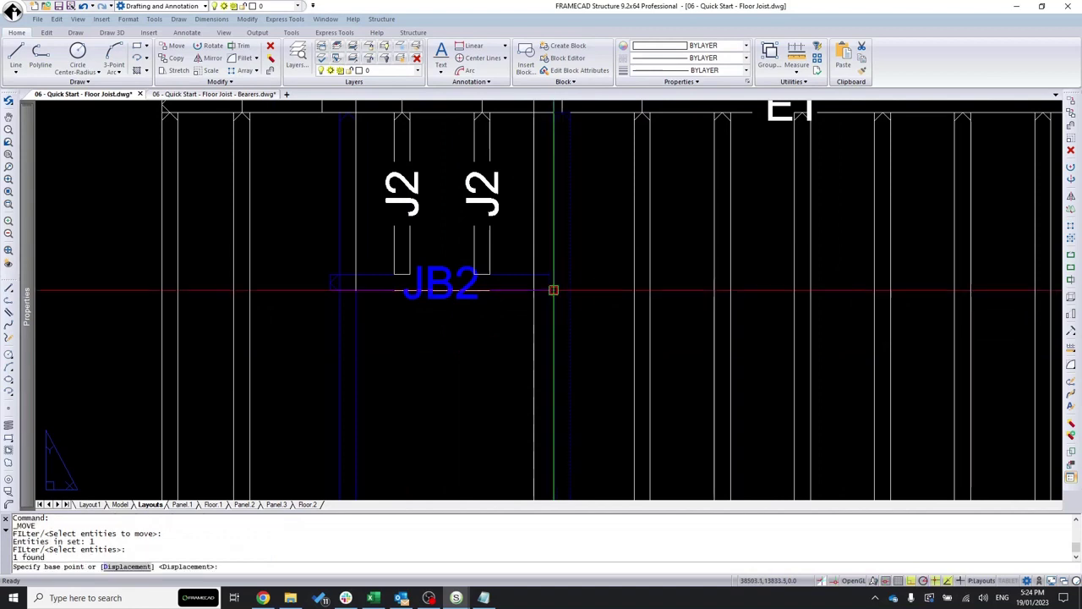
click(554, 290)
click(532, 290)
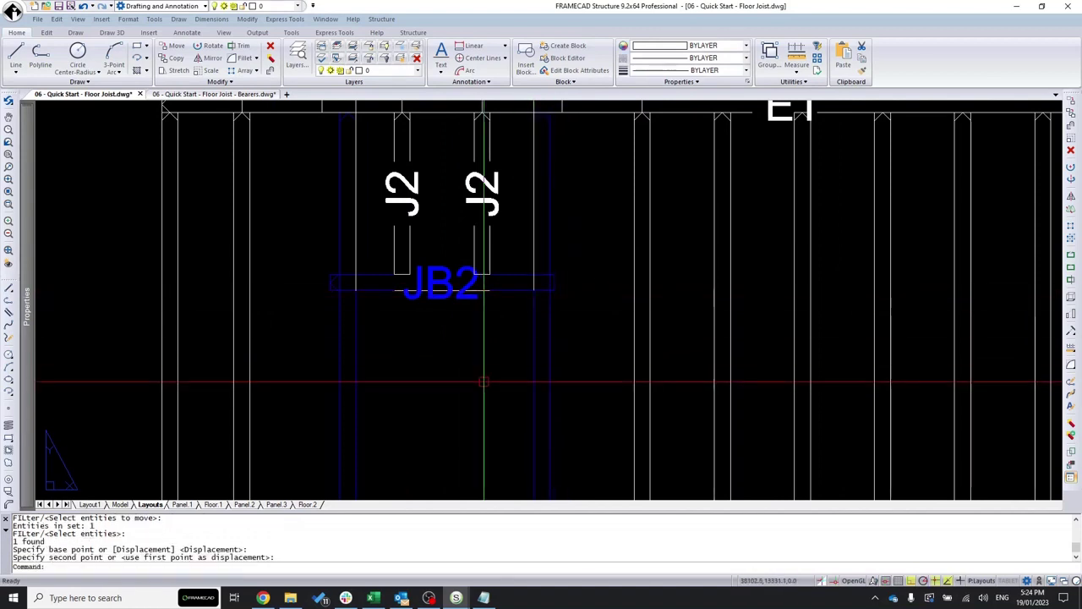
Examine the moved JB1 members and their junctions with JB2 and JB3 around the inner opening.
scroll(483, 388, down, 3)
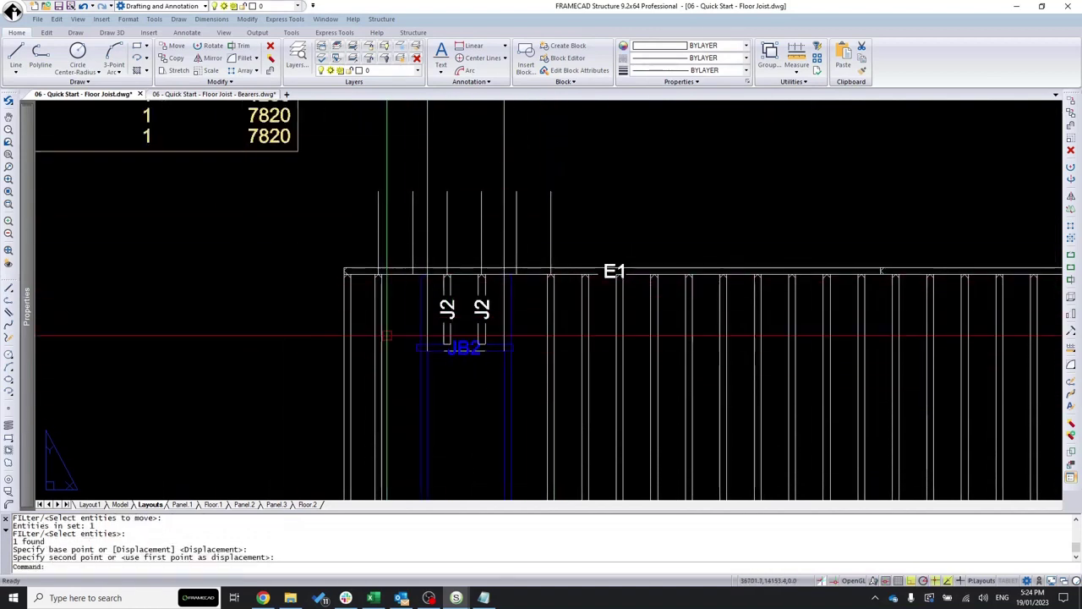
scroll(372, 296, down, 3)
scroll(401, 336, up, 3)
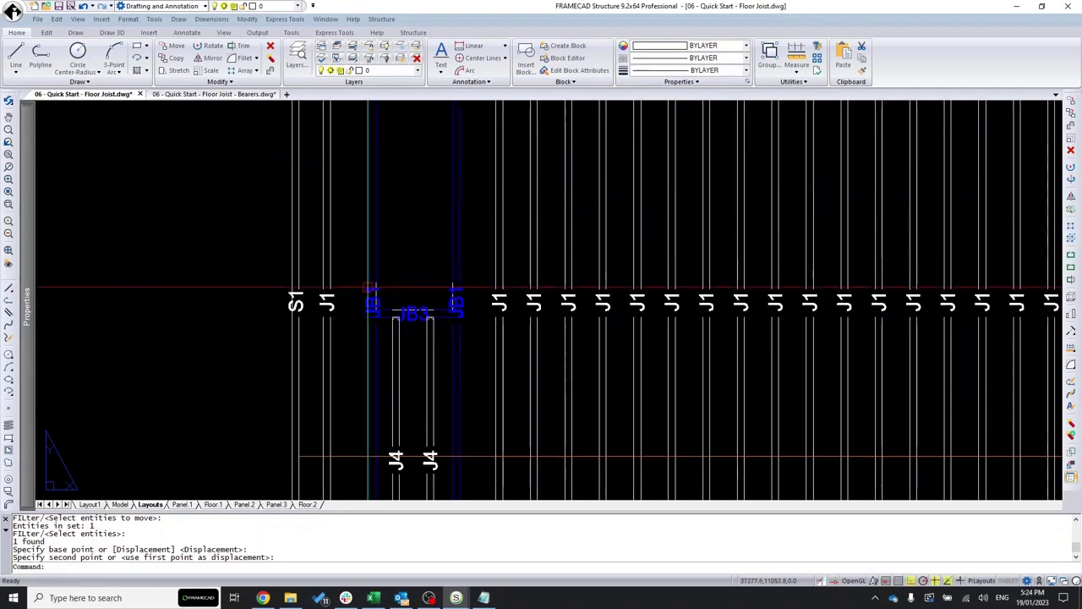
scroll(372, 296, up, 3)
scroll(527, 425, down, 1)
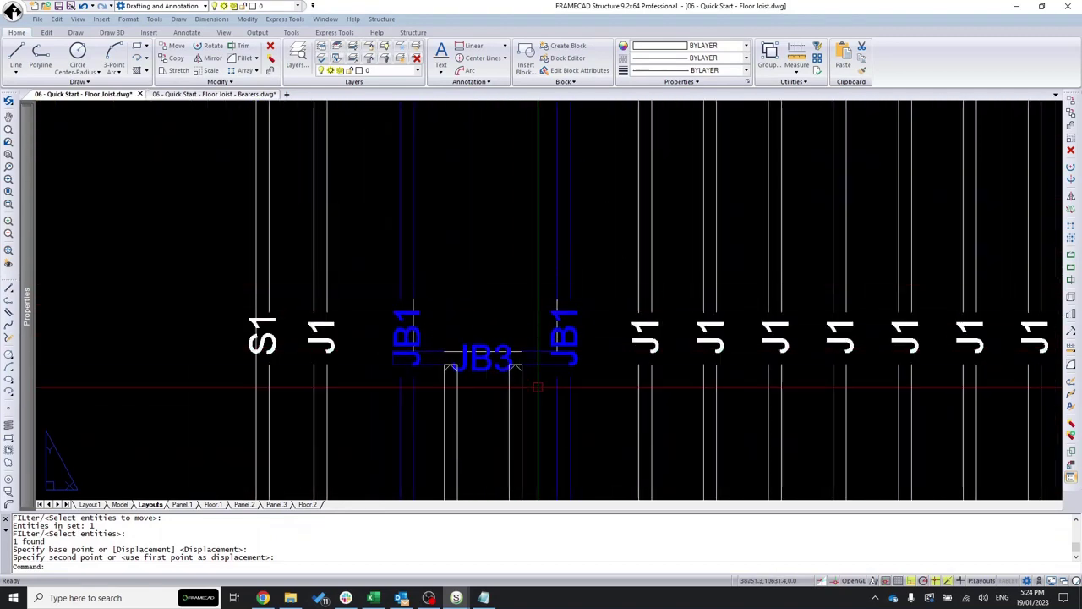
scroll(588, 439, down, 5)
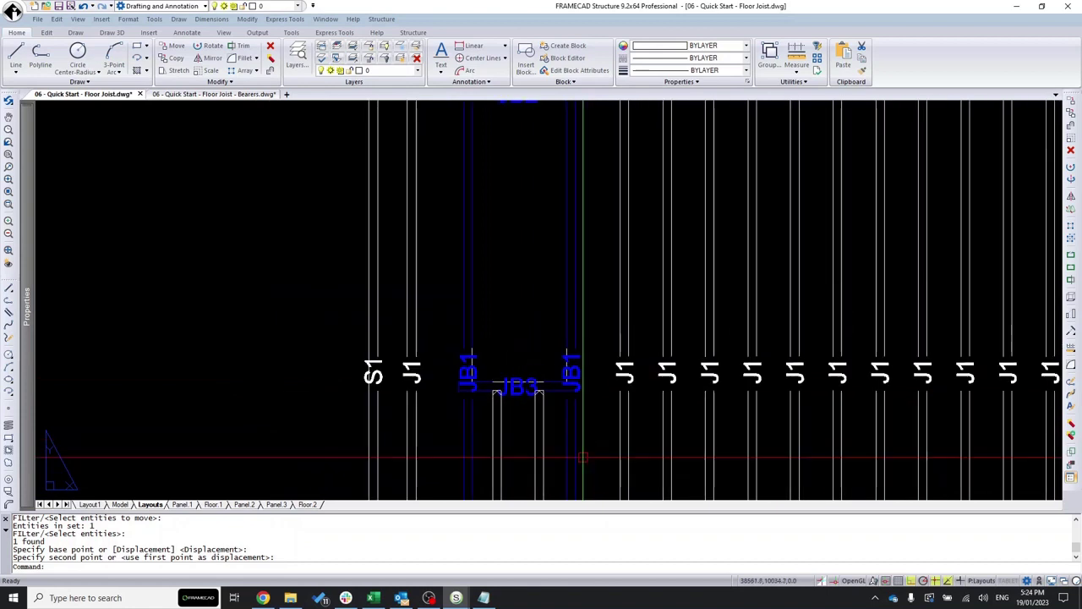
scroll(541, 230, up, 4)
scroll(541, 230, up, 1)
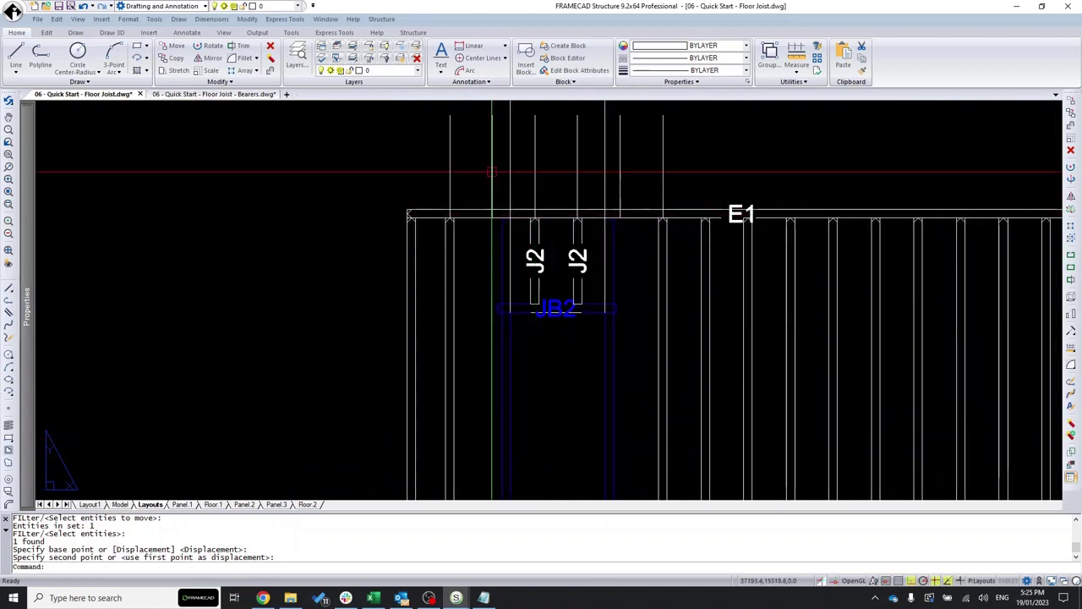
Copy the J1 joist next to S1 from its upper end midpoint onto the next 450 spacing guide line toward the opening.
click(176, 59)
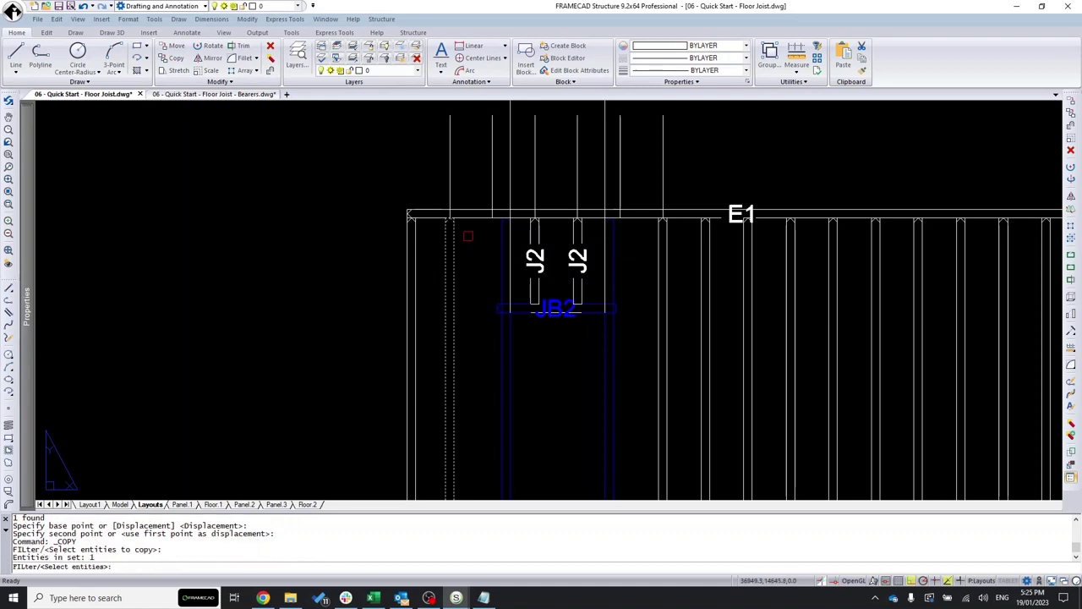
key(Return)
scroll(443, 244, up, 5)
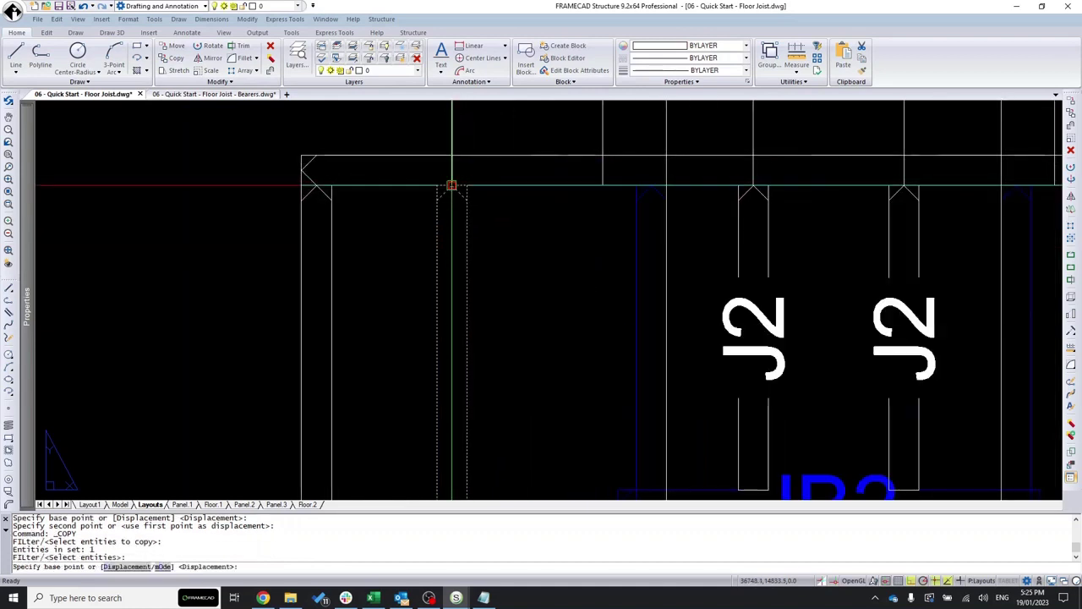
click(451, 185)
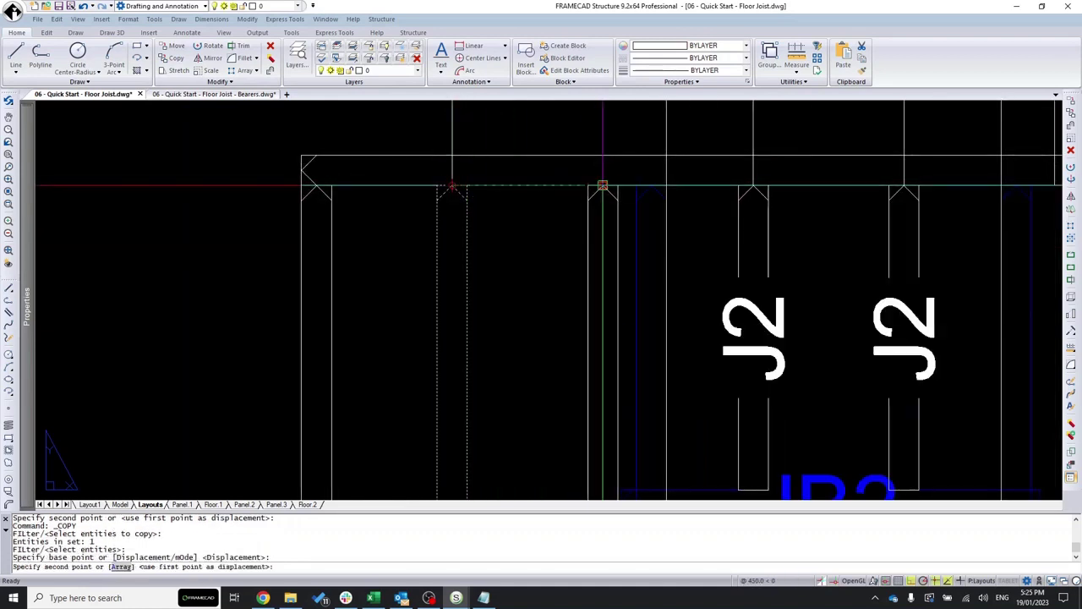
click(599, 186)
scroll(476, 273, down, 3)
key(Return)
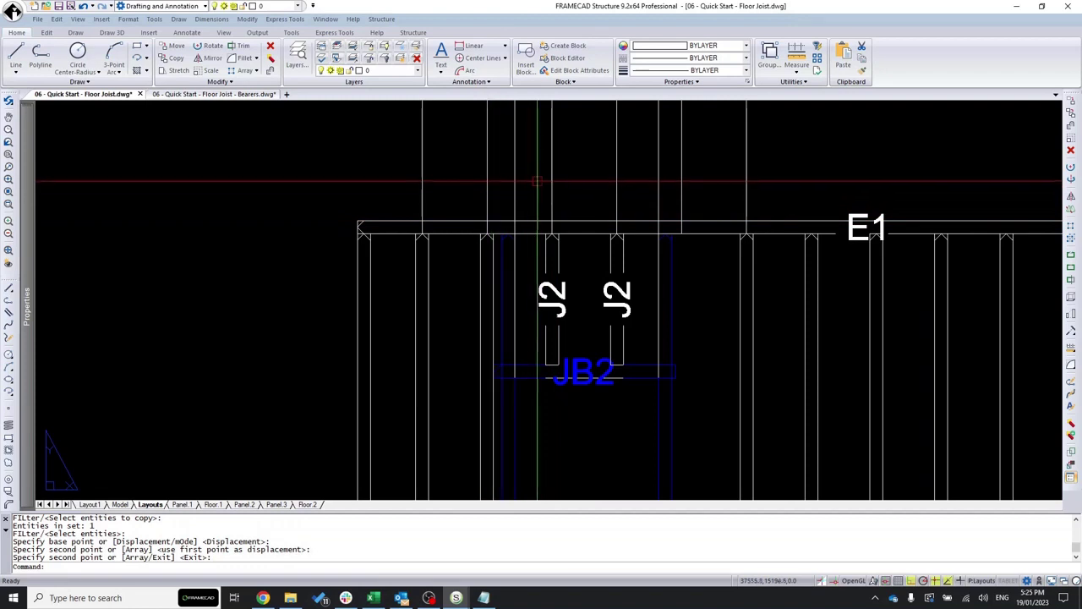
Copy the first J1 joist beyond the opening back by one spacing onto the guide line beside the farther JB1.
scroll(356, 232, down, 3)
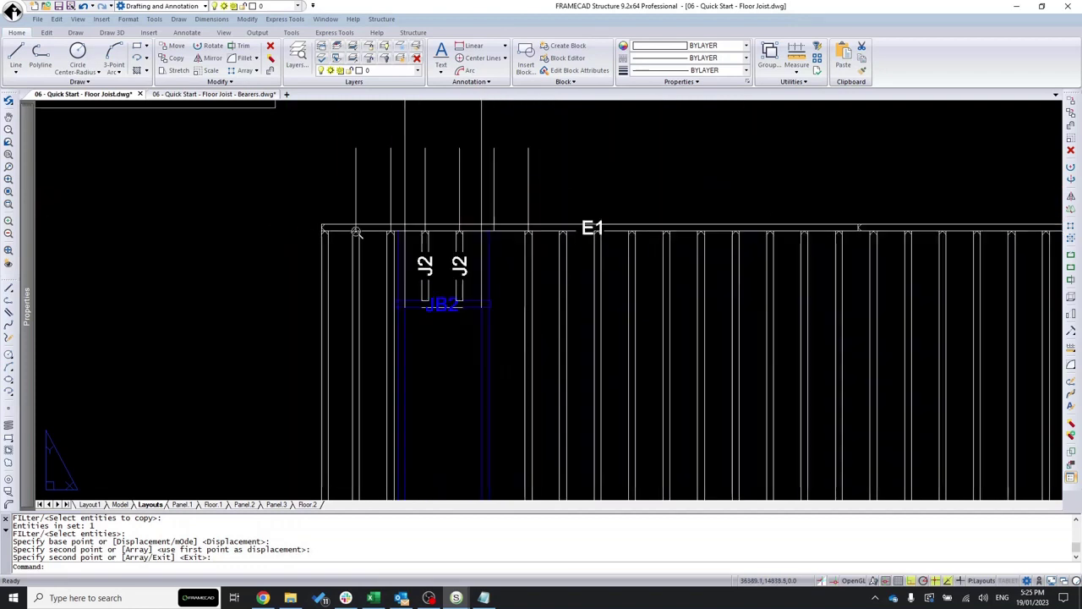
click(172, 58)
scroll(524, 246, up, 2)
click(535, 228)
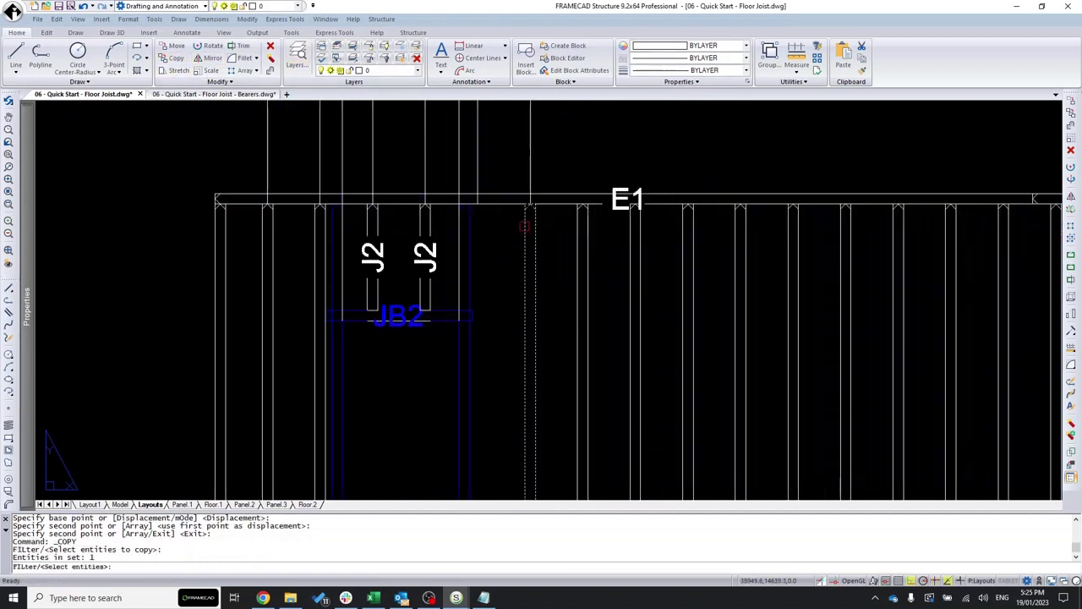
key(Return)
scroll(532, 203, up, 3)
click(559, 227)
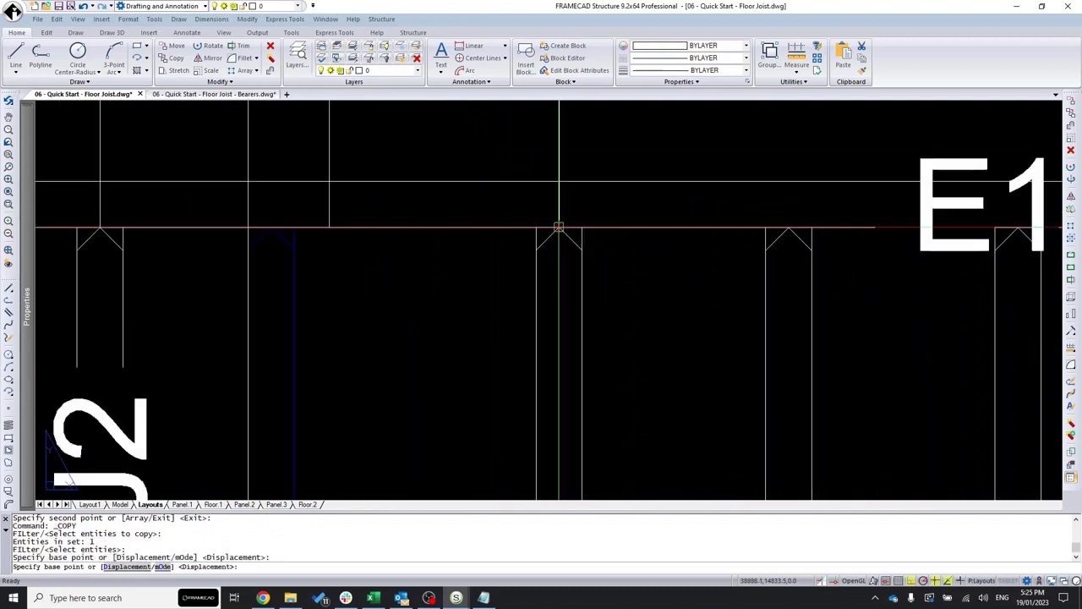
scroll(560, 233, down, 3)
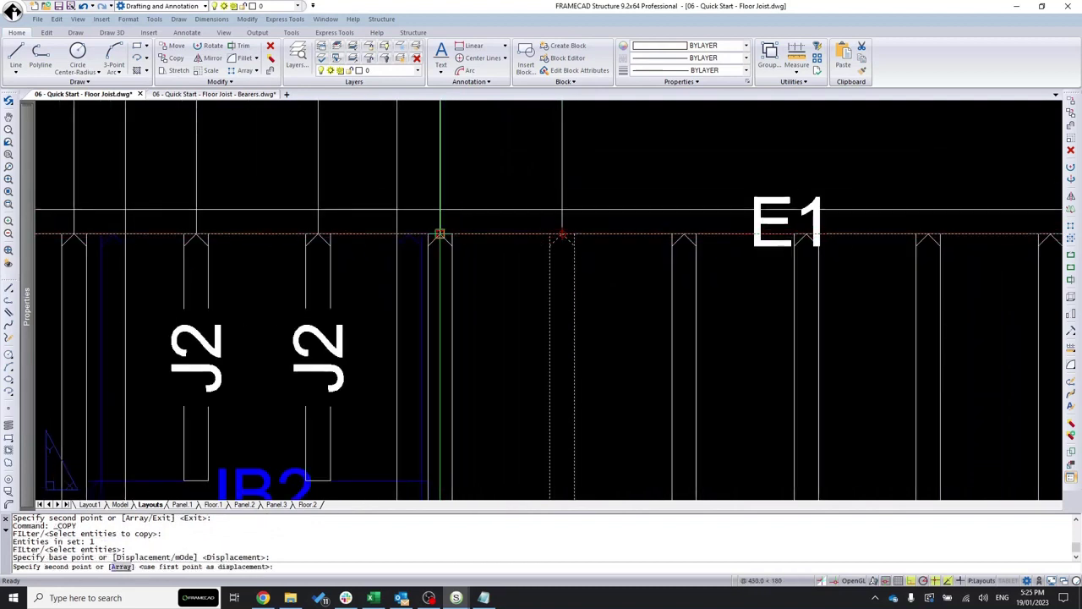
click(439, 237)
scroll(748, 258, down, 3)
scroll(863, 314, down, 3)
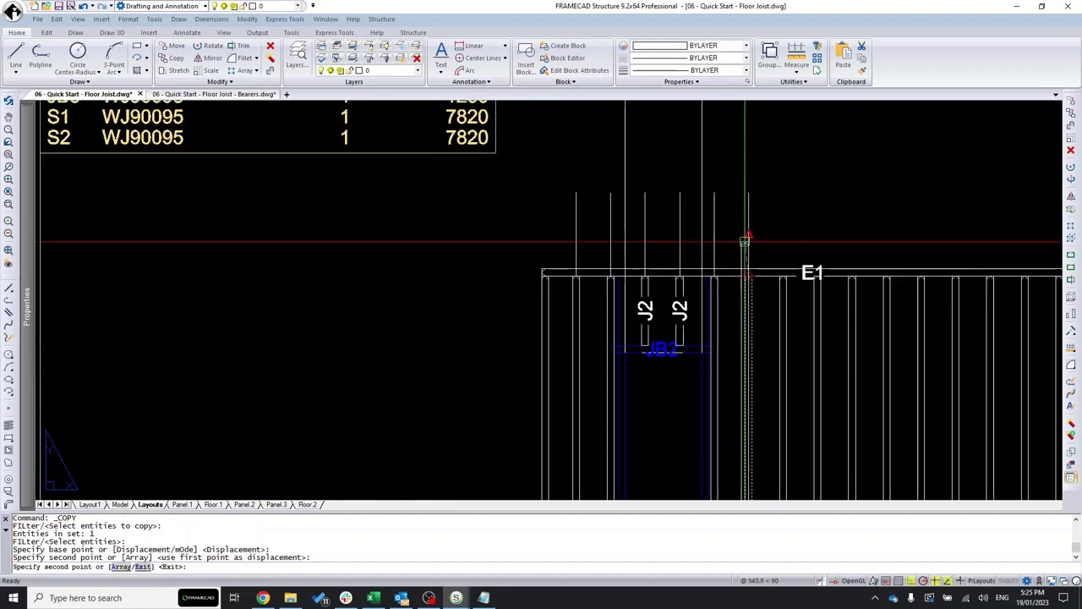
key(Escape)
scroll(677, 376, up, 3)
key(Escape)
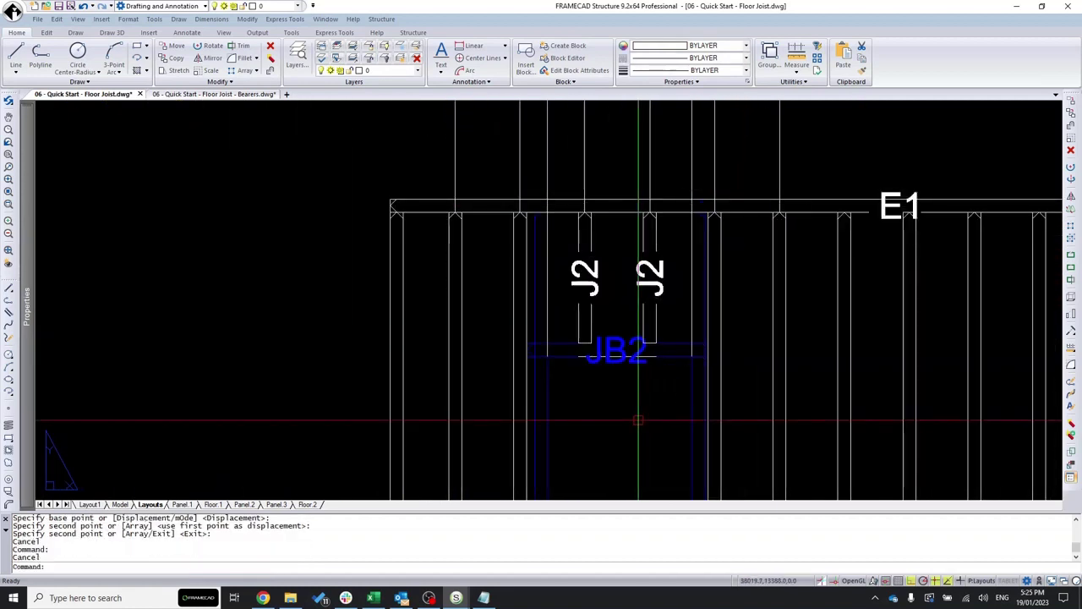
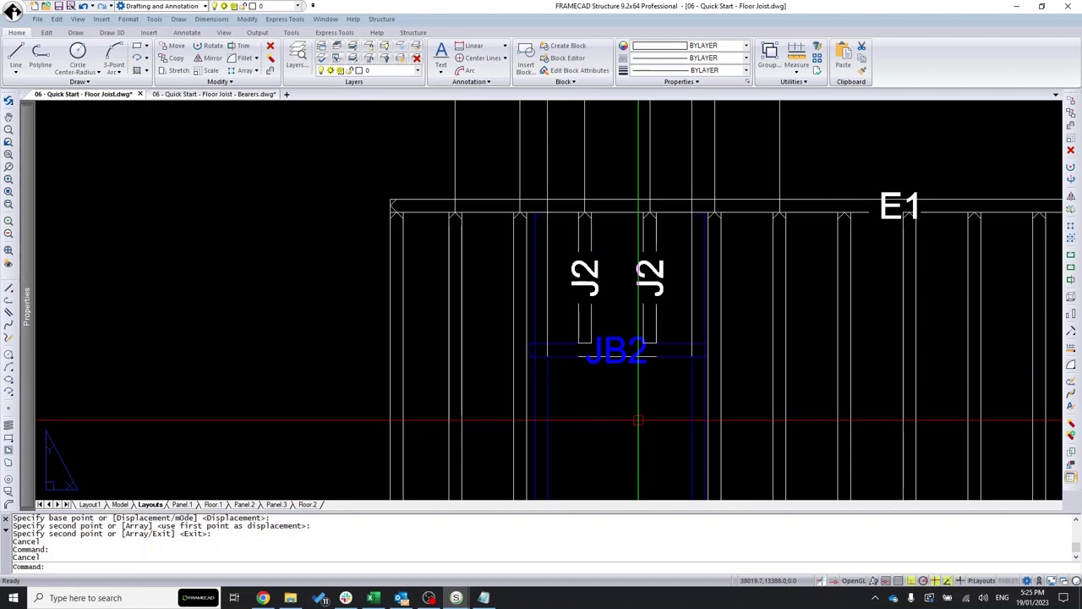
text(e)
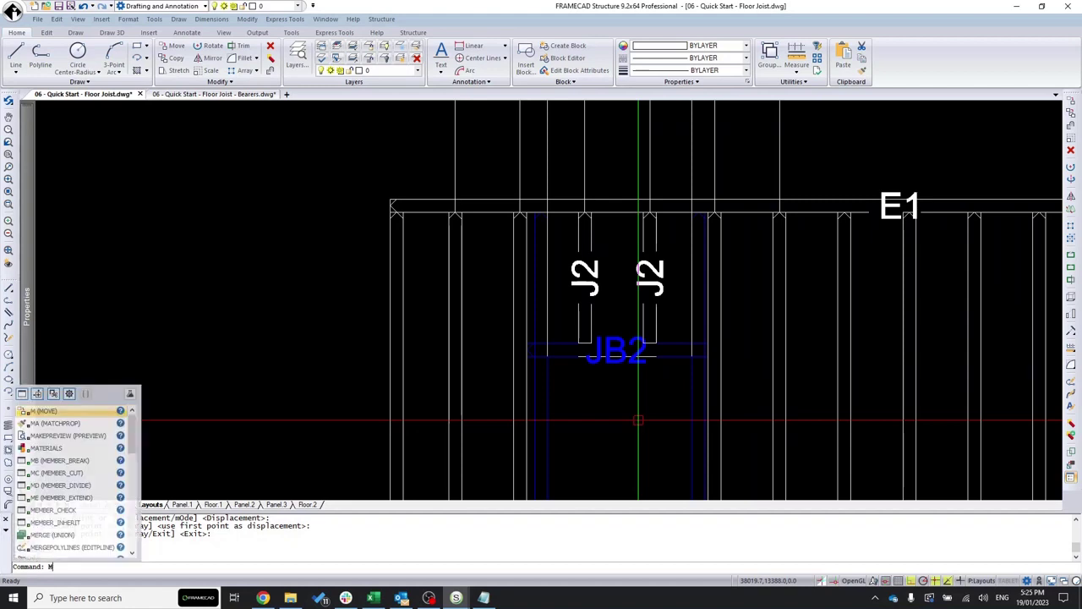
key(Return)
scroll(538, 413, up, 2)
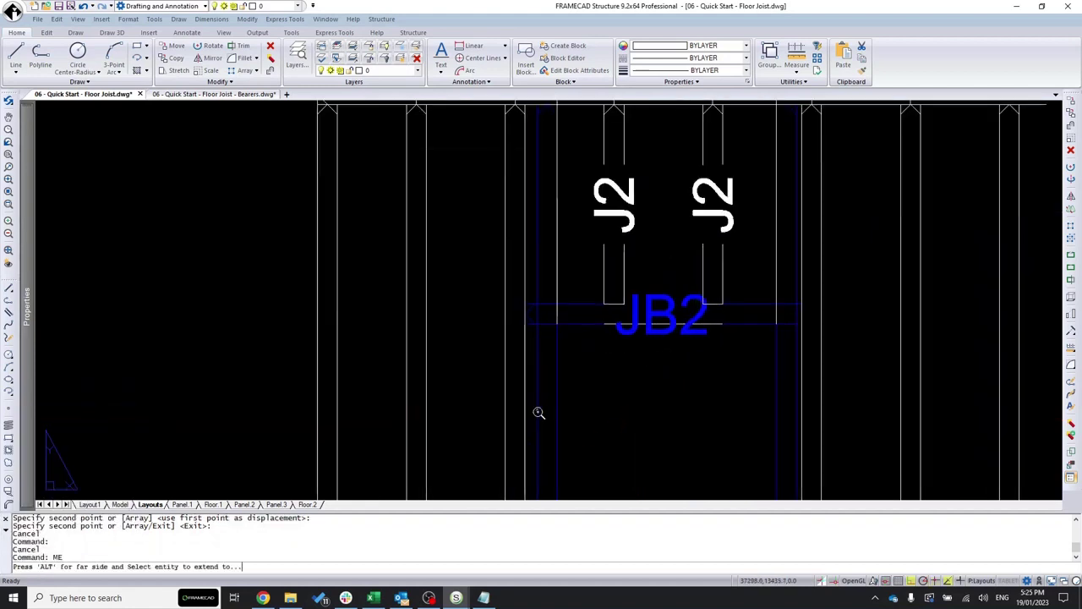
key(Return)
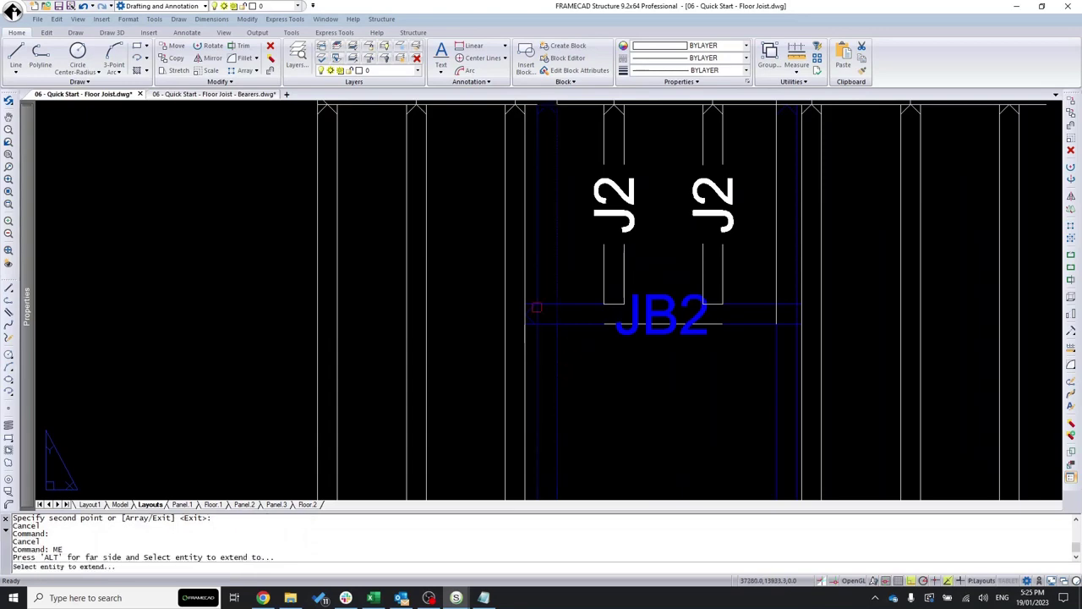
scroll(537, 307, down, 5)
scroll(528, 313, up, 3)
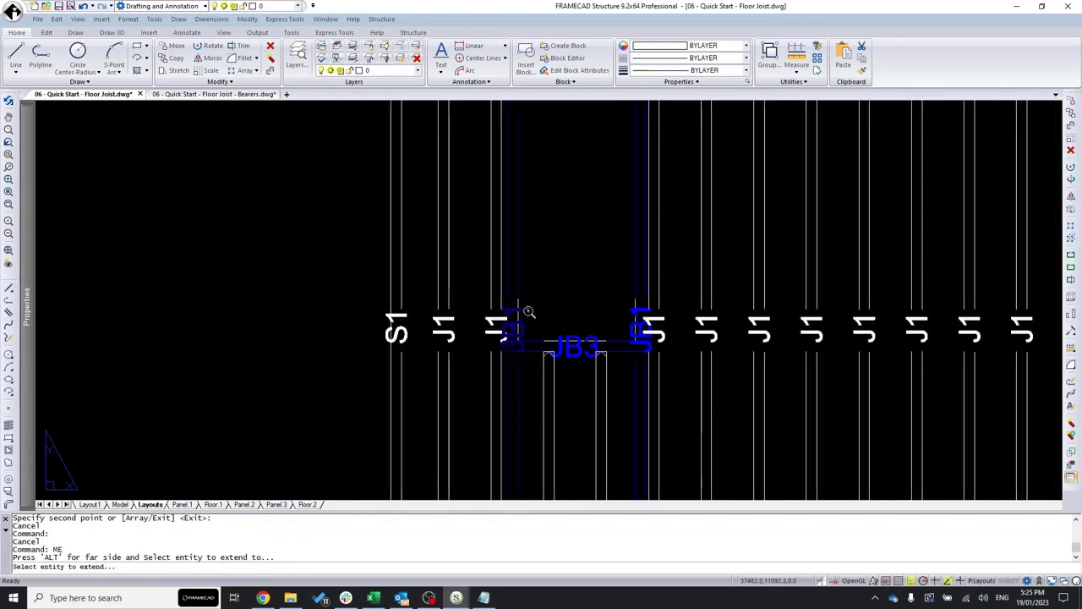
scroll(529, 313, up, 1)
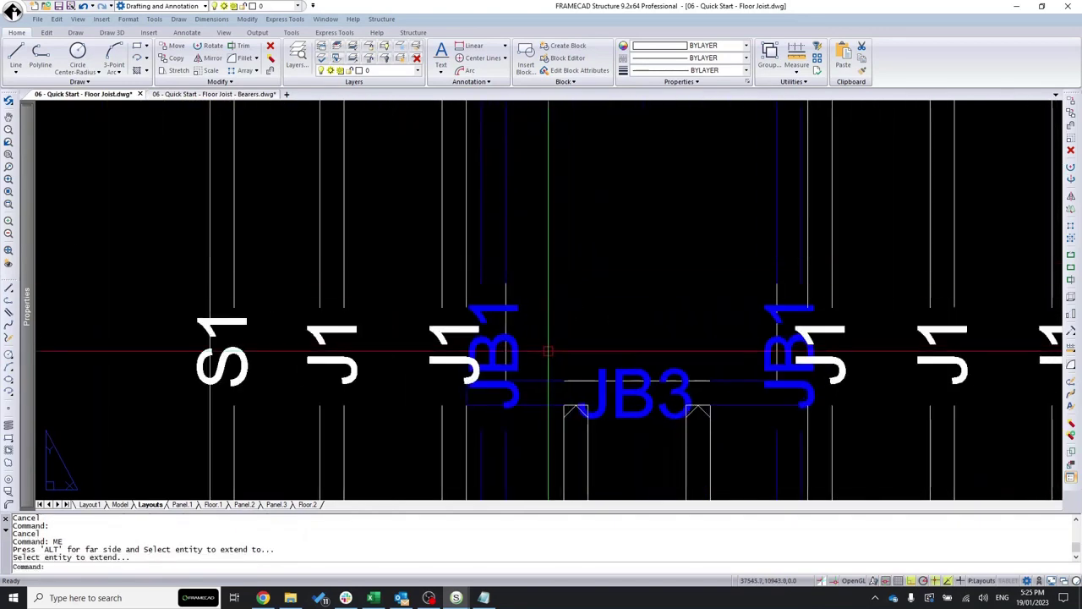
click(541, 307)
key(Escape)
key(Escape)
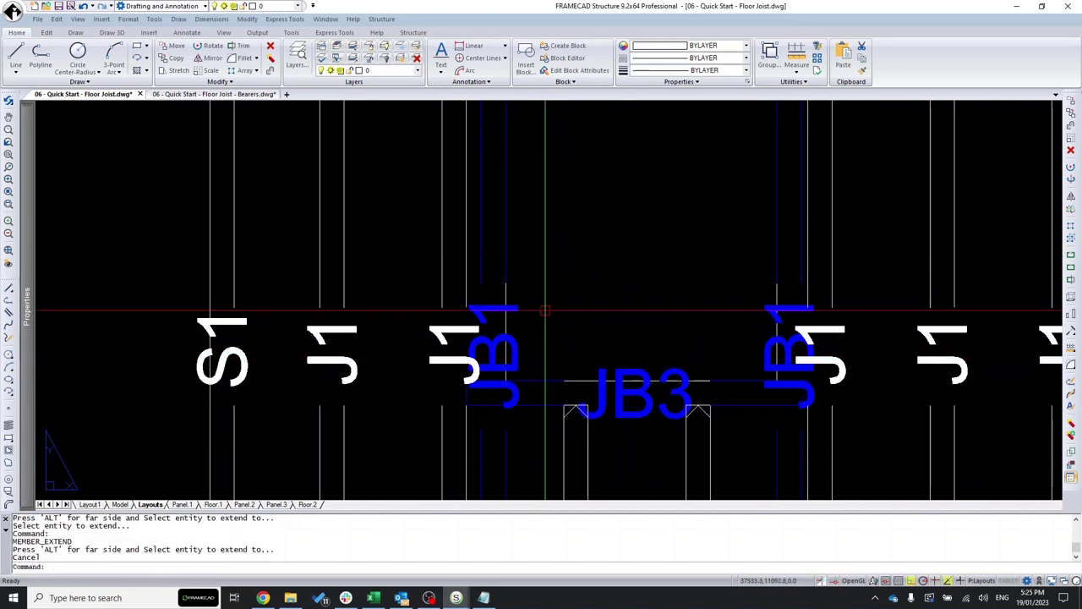
Use Member Extend to fit the ends of JB3 and JB2 to the inner face of the JB1 nearest S1.
text(ME)
key(Return)
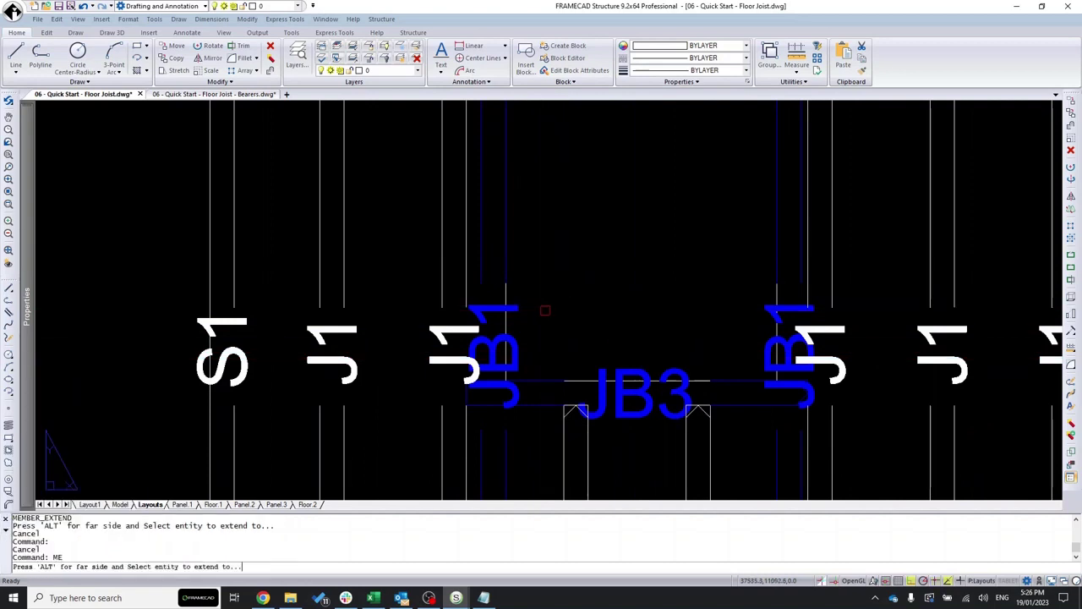
click(507, 247)
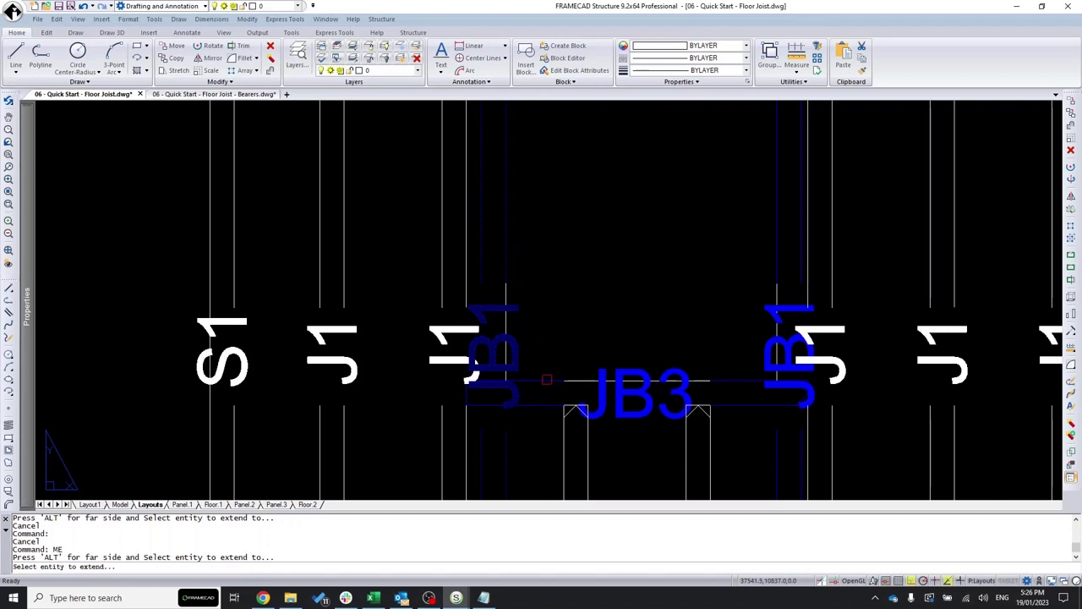
scroll(541, 381, down, 5)
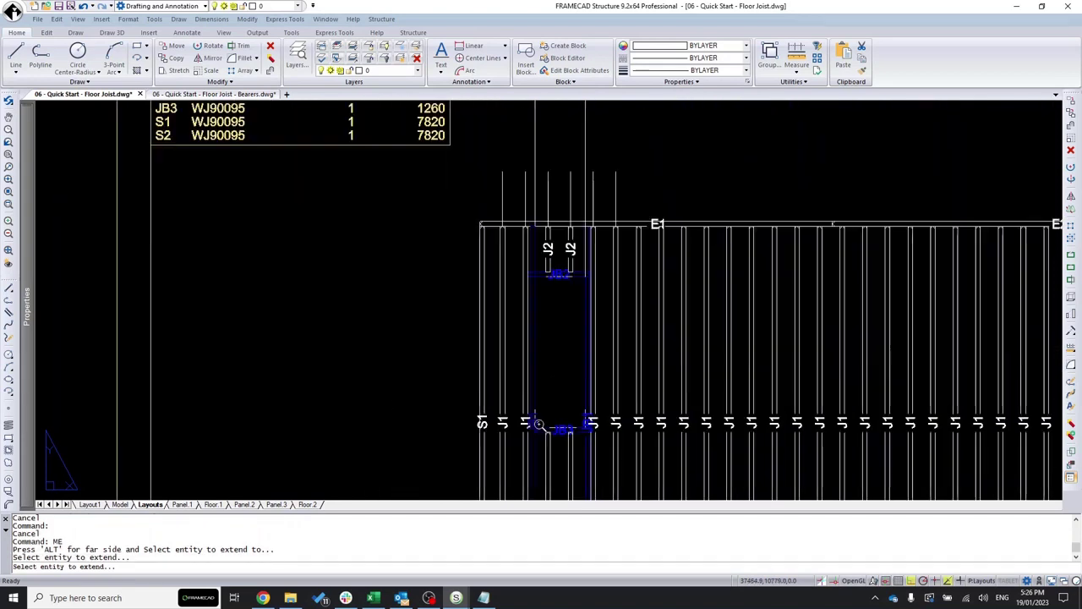
scroll(537, 266, up, 3)
scroll(541, 270, up, 2)
click(544, 254)
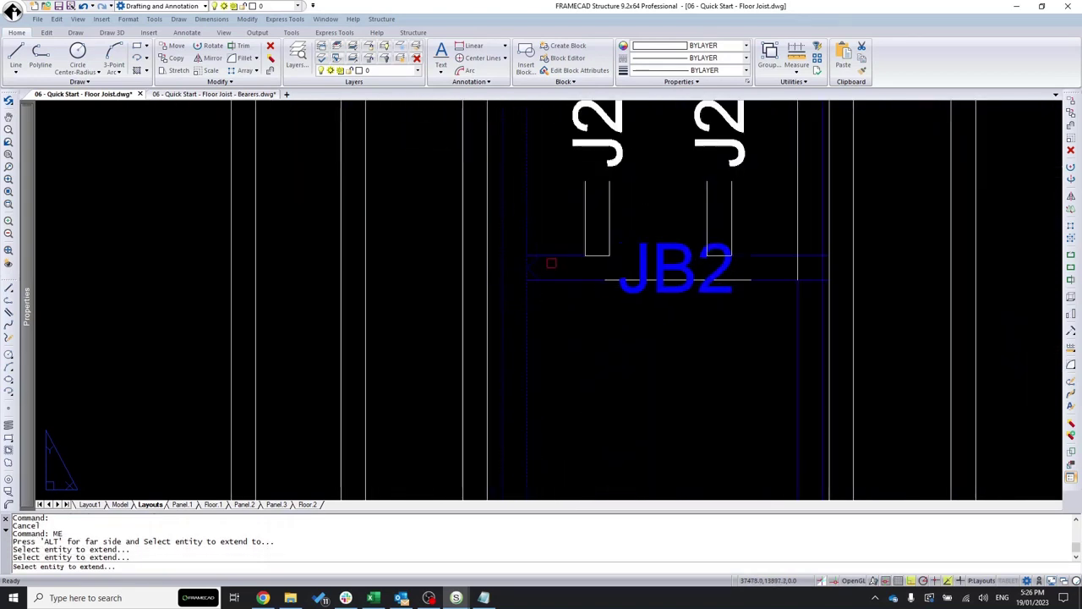
key(Return)
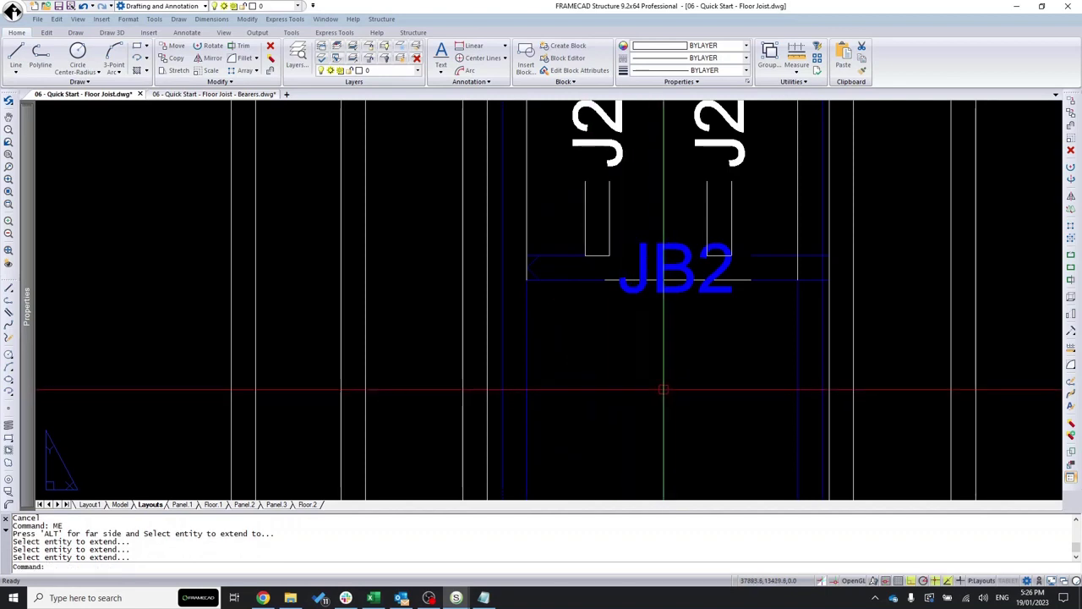
Use Member Extend to fit the ends of JB2 and JB3 to the inner face of the JB1 farther from S1.
key(Return)
click(797, 349)
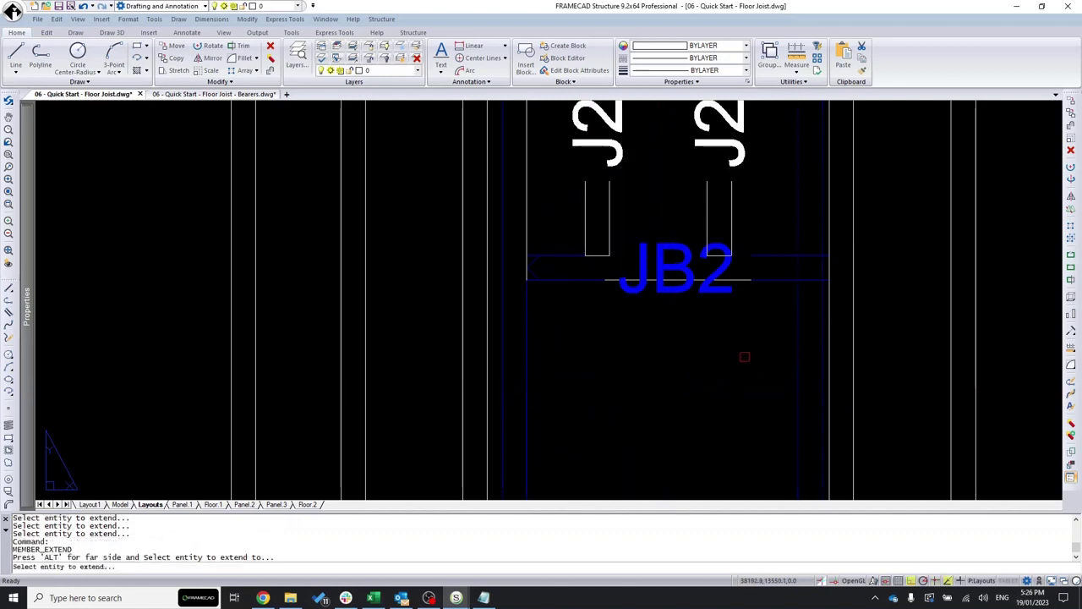
click(773, 280)
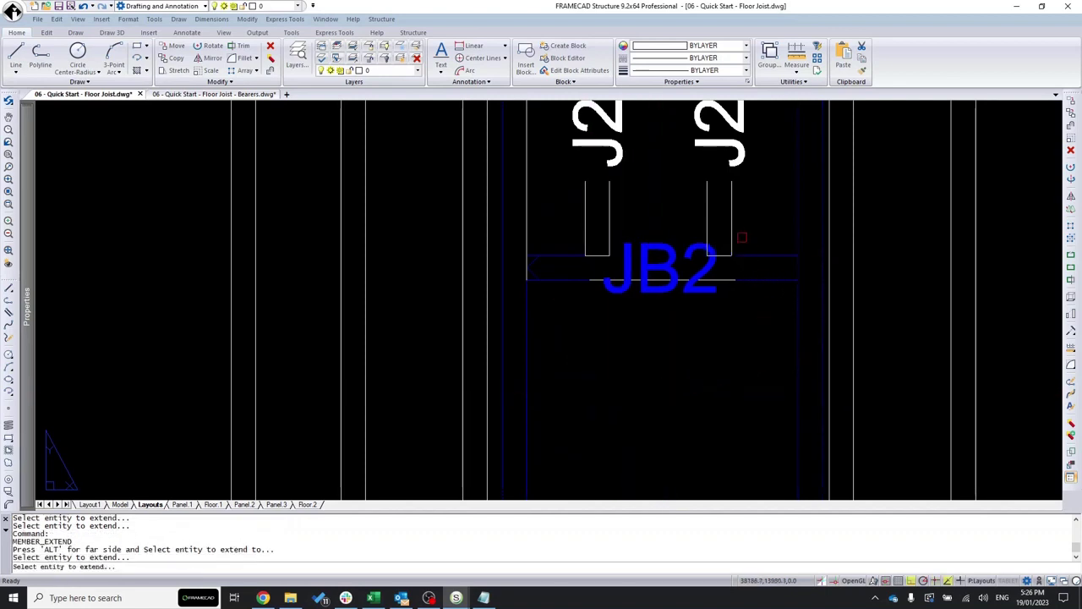
scroll(773, 280, down, 5)
scroll(716, 375, up, 2)
scroll(716, 375, up, 2)
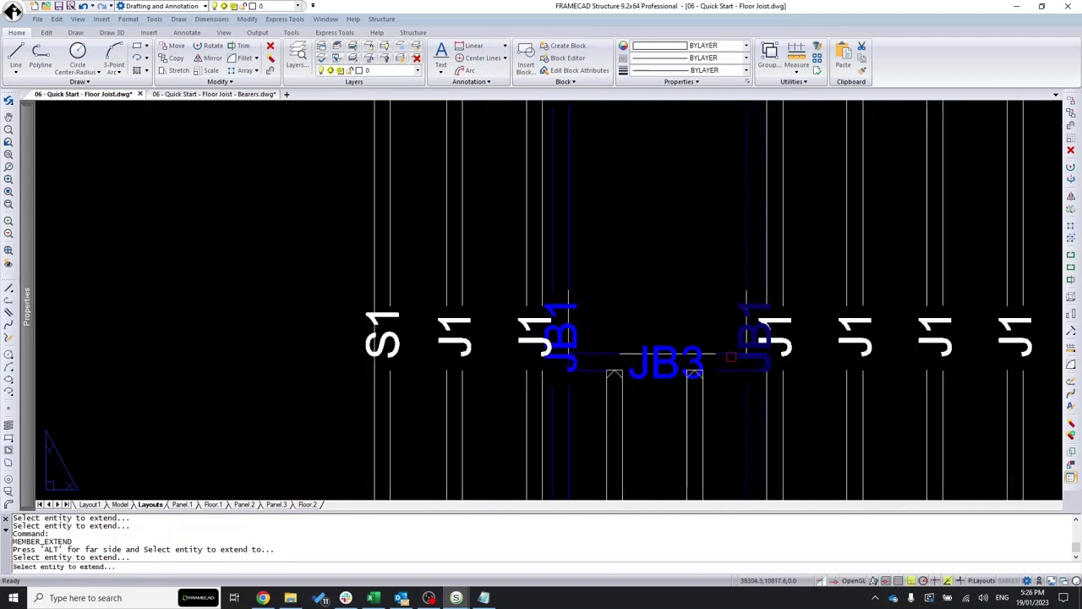
click(729, 353)
scroll(568, 246, down, 4)
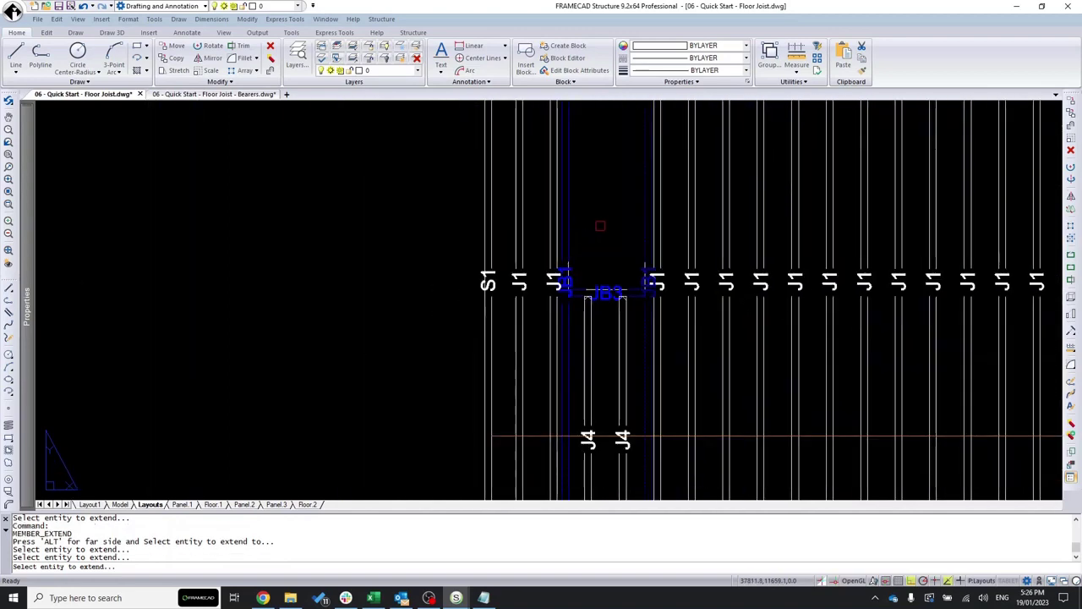
key(Return)
scroll(588, 148, down, 4)
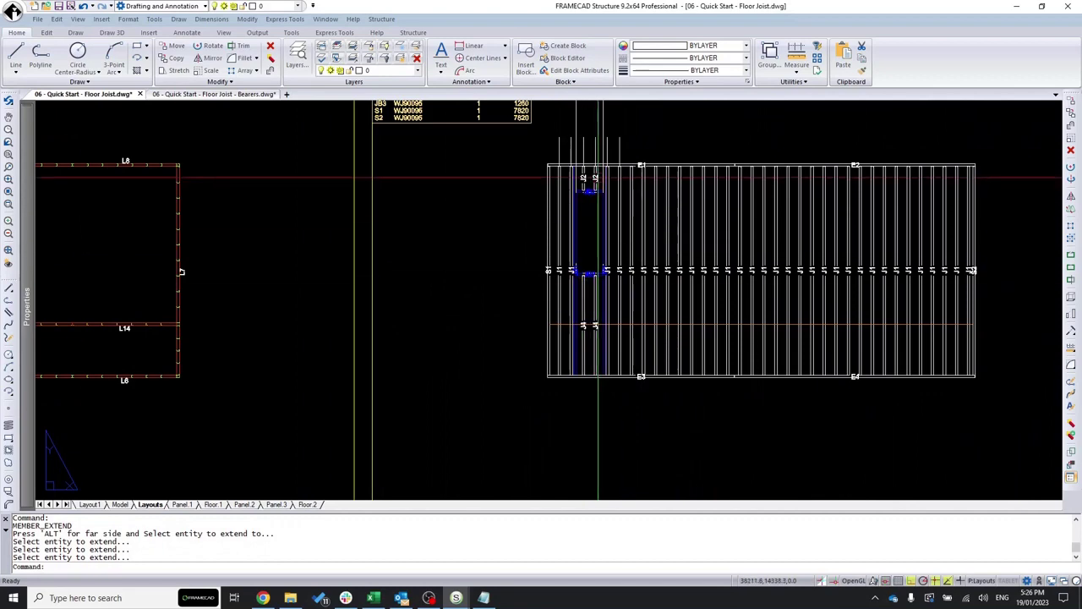
Delete all the vertical guide lines projecting above edge member E1 around the inner opening.
scroll(587, 144, up, 3)
scroll(587, 145, down, 2)
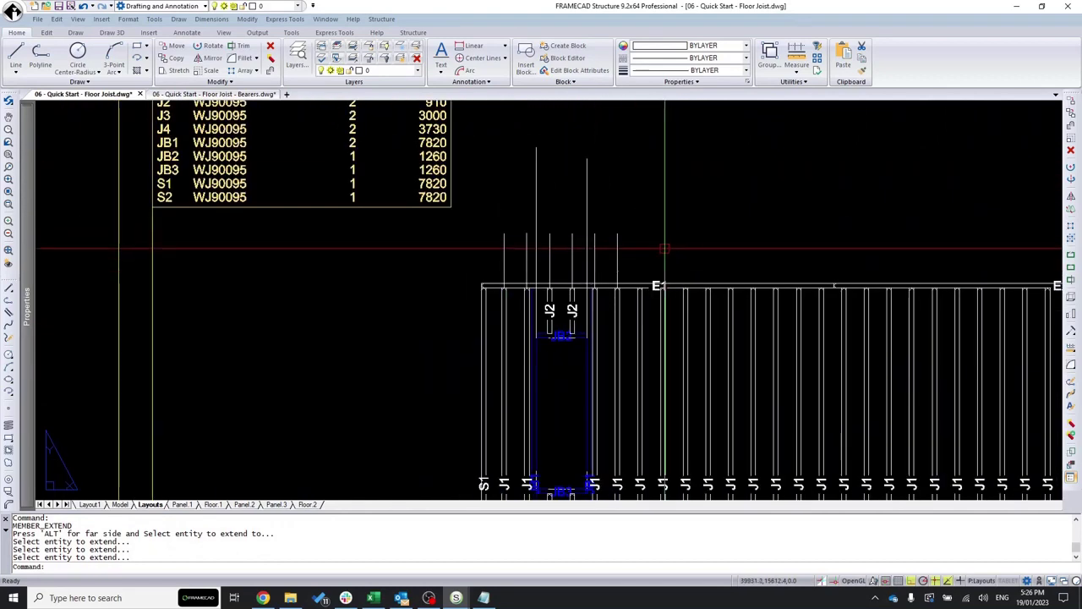
click(665, 247)
click(483, 199)
key(Delete)
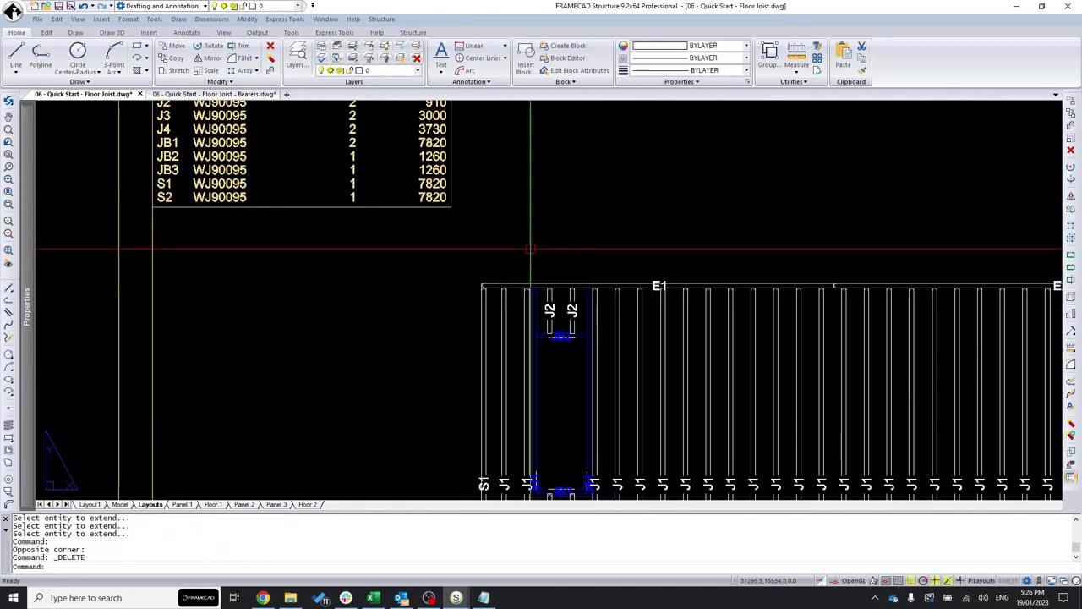
Draw a vertical guide line upward from the upper end midpoint of the J1 joist next to S1.
scroll(542, 294, up, 2)
scroll(537, 330, up, 2)
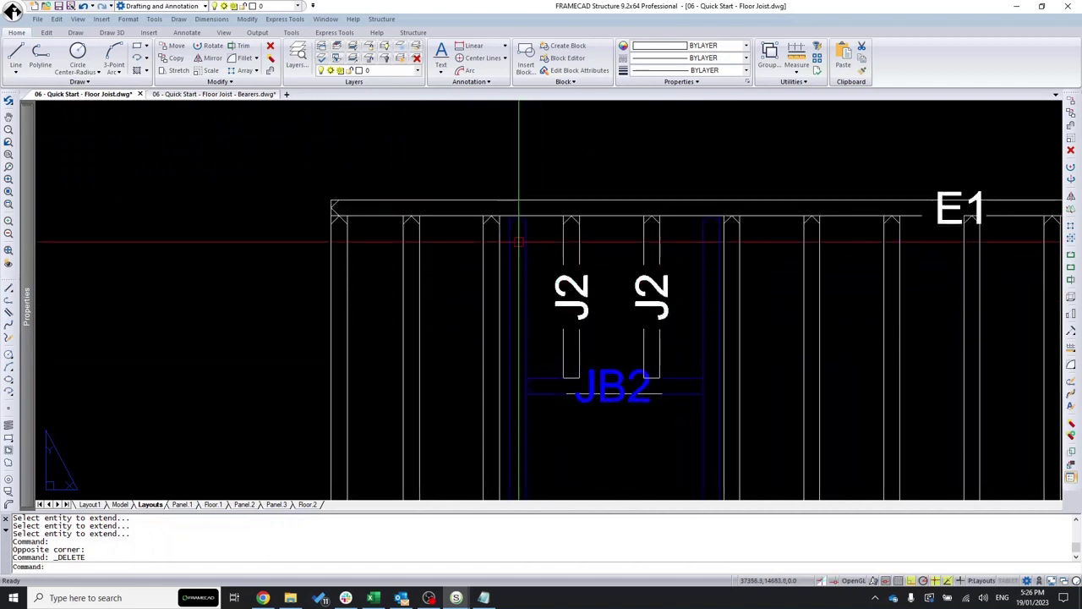
scroll(515, 231, down, 1)
scroll(520, 336, down, 3)
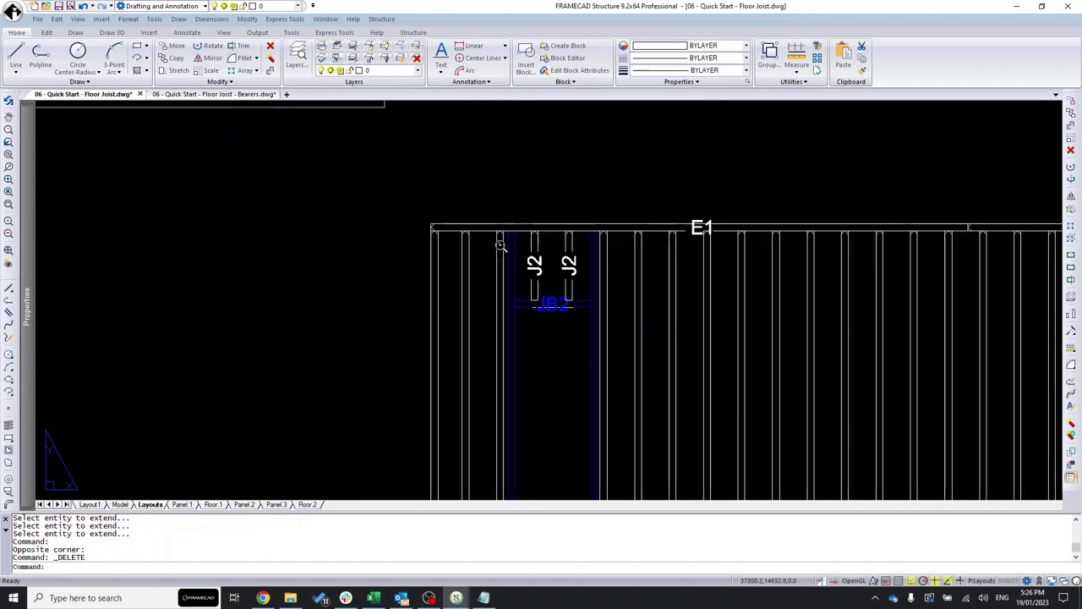
scroll(505, 254, up, 3)
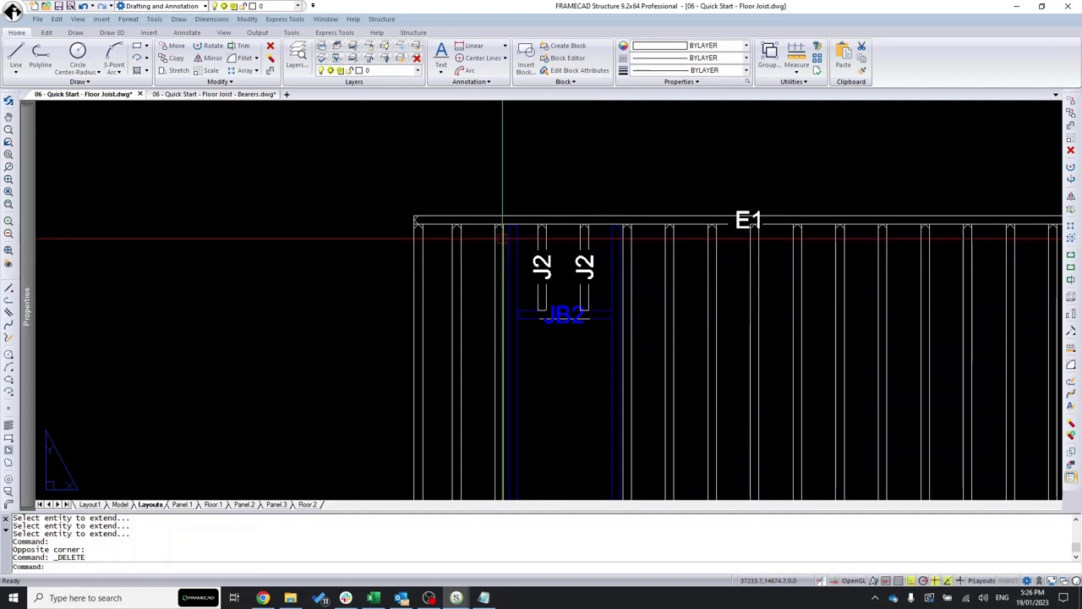
click(15, 58)
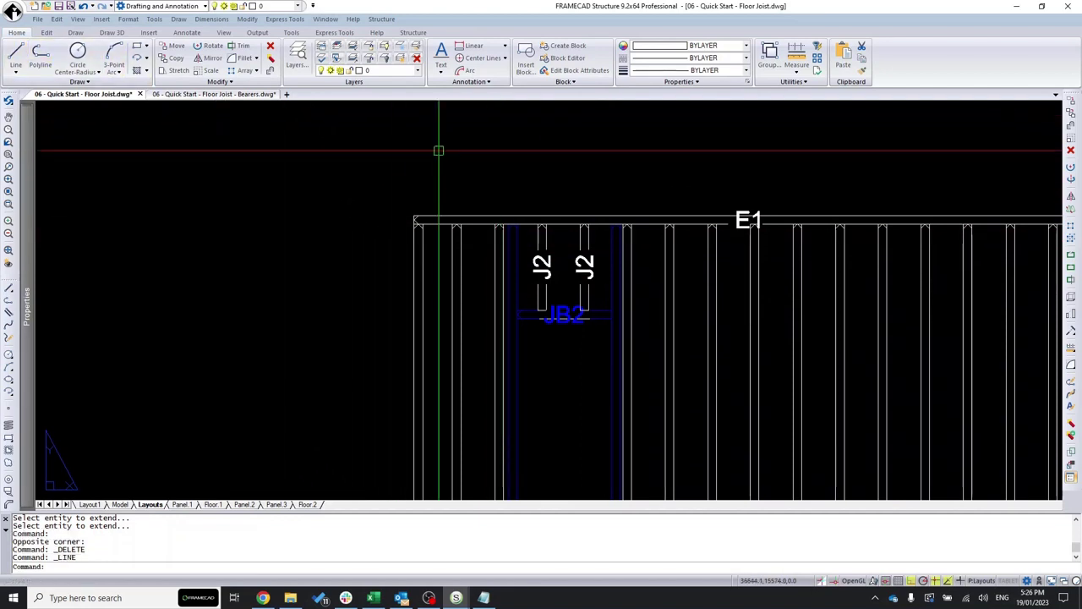
scroll(474, 207, up, 3)
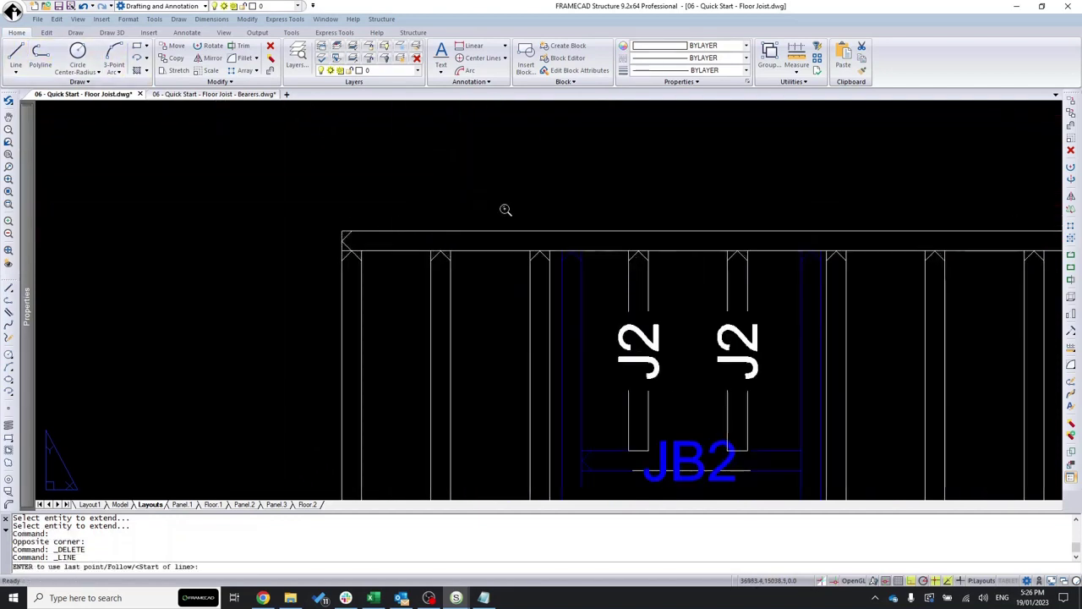
click(440, 252)
click(452, 126)
key(Escape)
key(Escape)
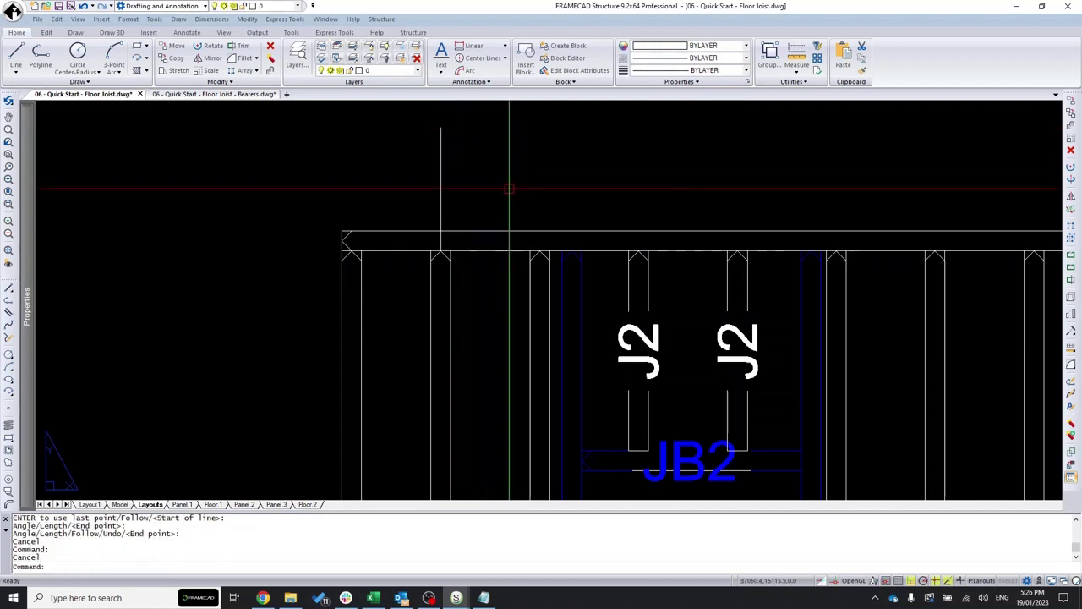
Offset the guide line successively at 450 spacing across the opening to the first J1 joist beyond the farther JB1.
text(off)
key(Return)
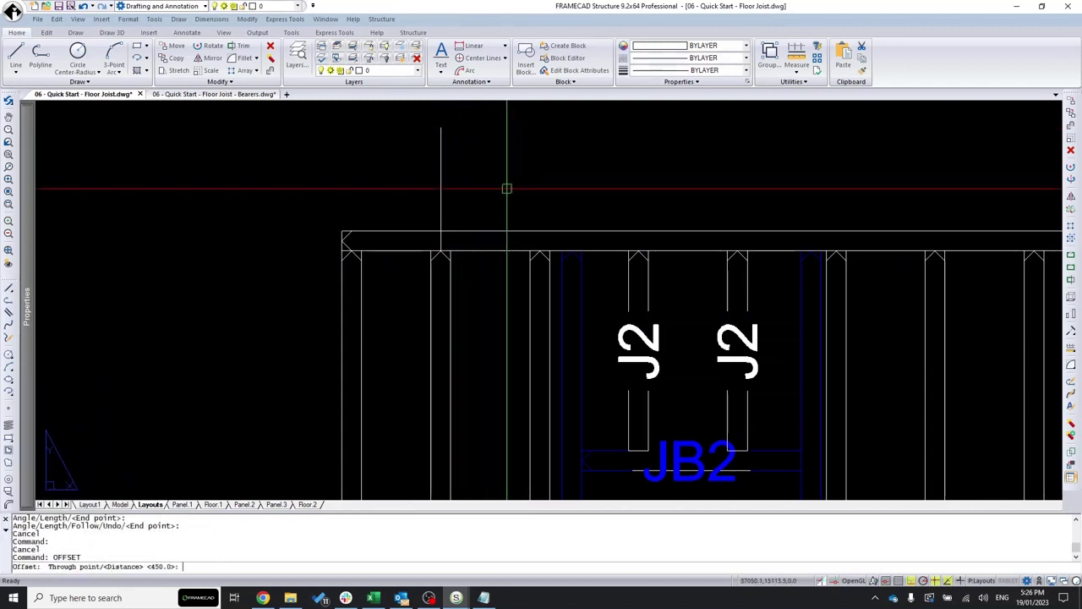
key(Return)
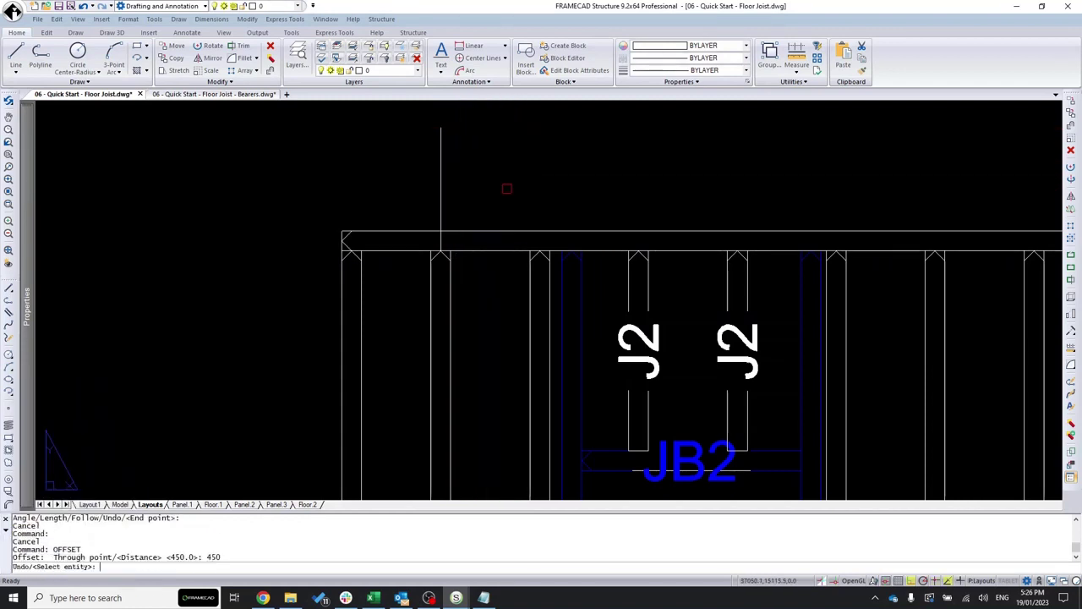
click(440, 151)
click(516, 153)
click(539, 156)
click(629, 155)
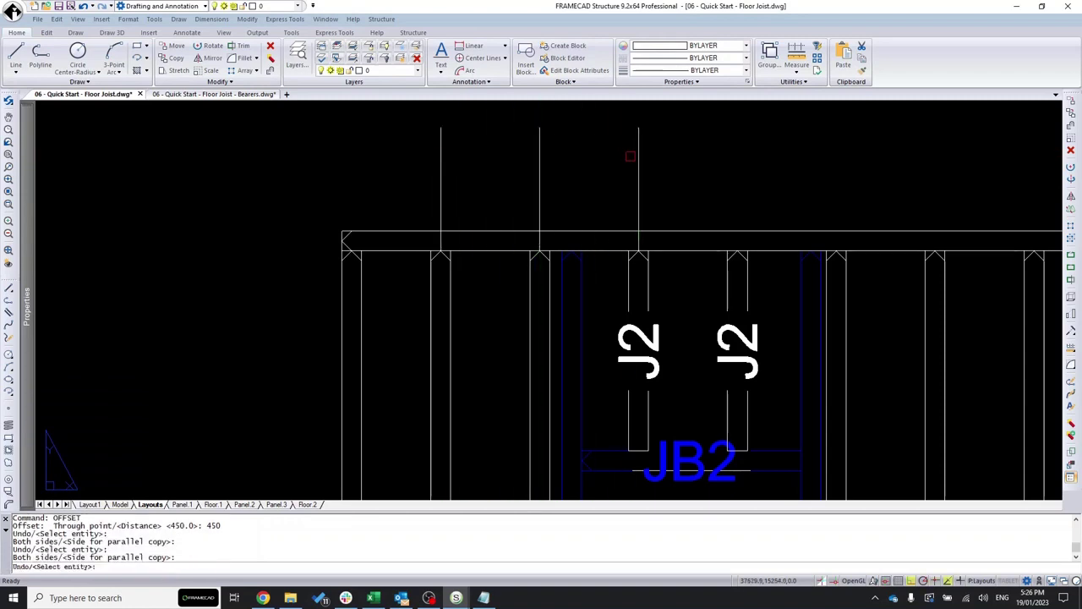
click(638, 162)
click(738, 163)
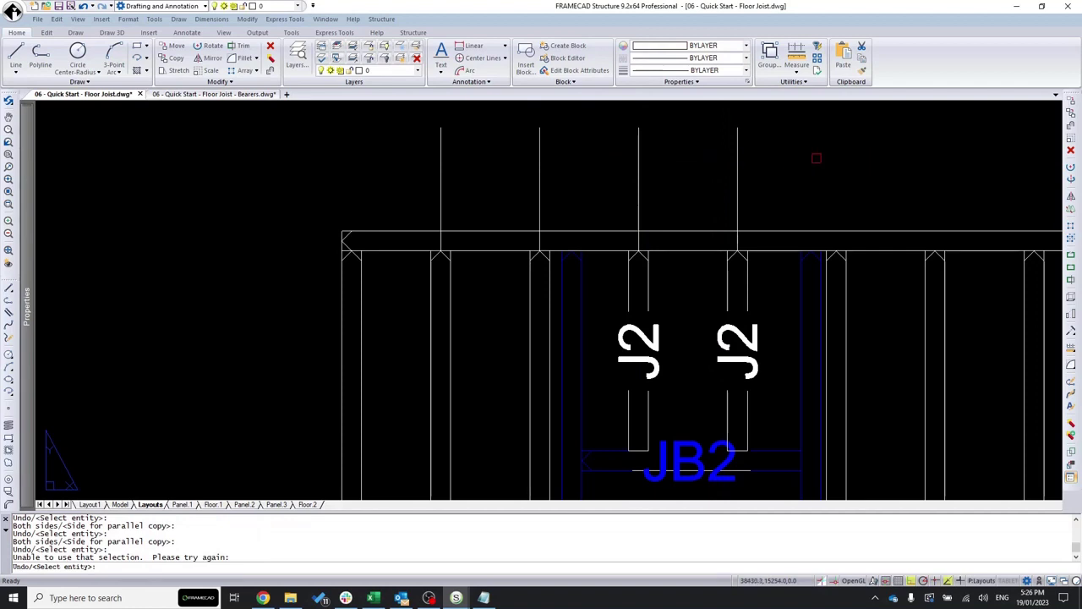
click(742, 166)
scroll(703, 156, down, 2)
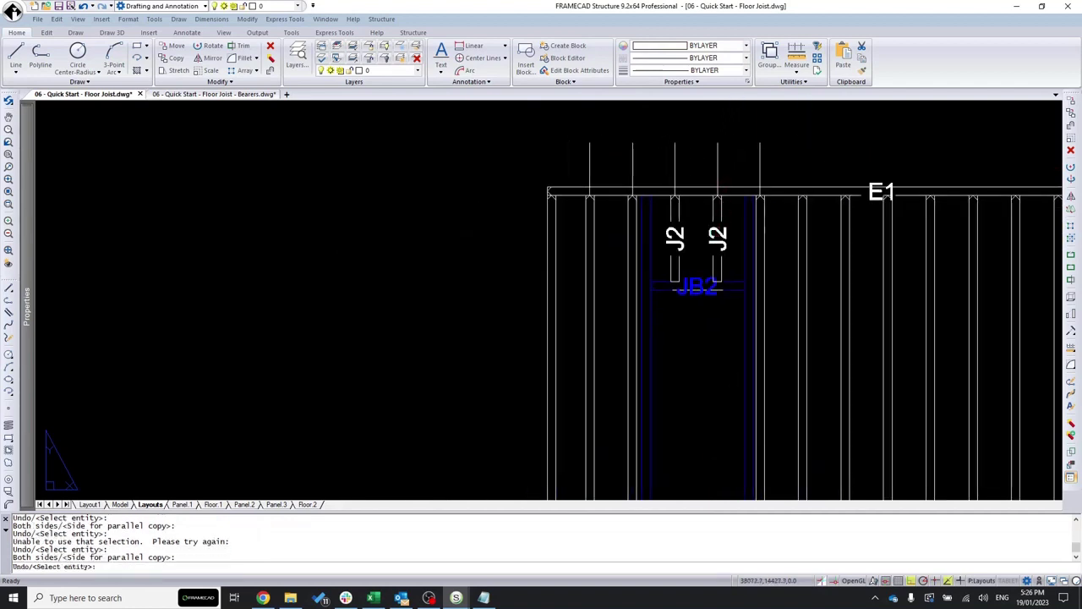
Delete the five spacing-check guide lines above the joist layout.
click(804, 161)
click(541, 127)
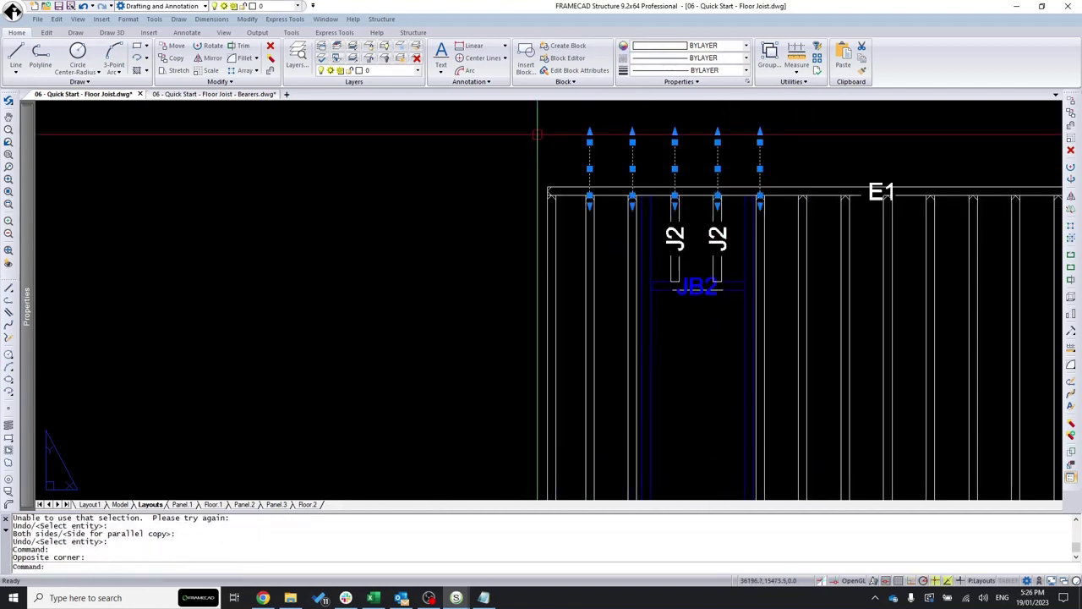
key(Delete)
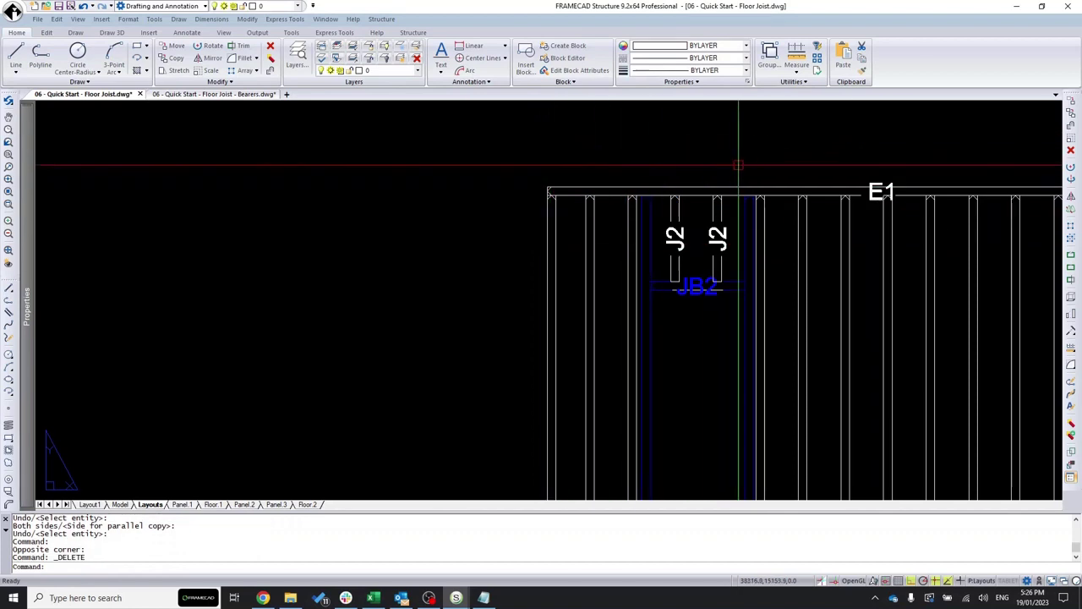
Run the Joist Builder (JJD) on the revised layout and review the JB1, JB2, JB3, J1, J2 and J4 members.
scroll(751, 165, down, 6)
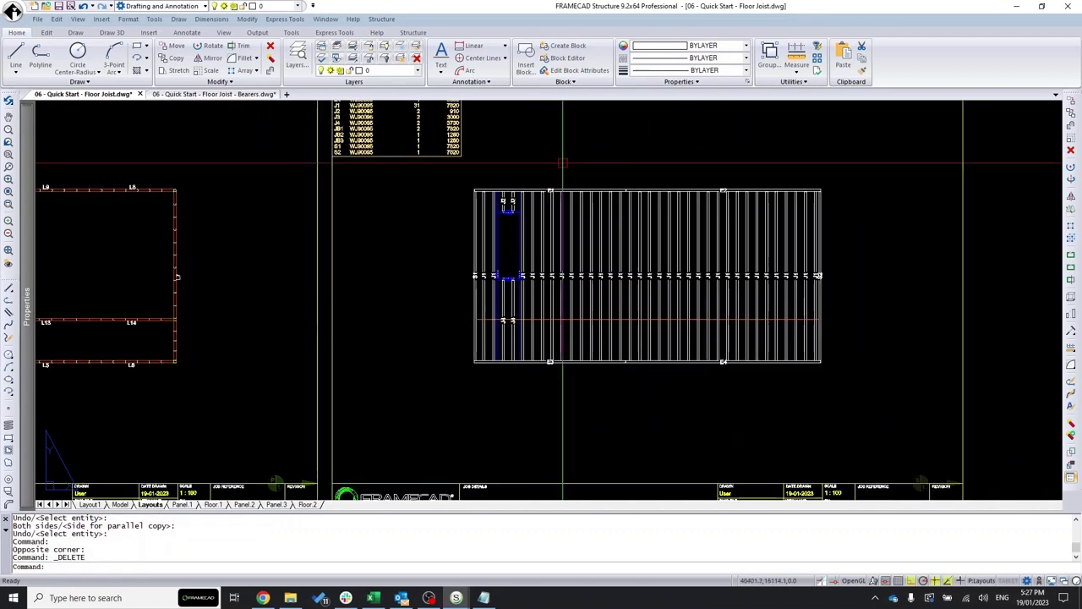
text(JJD)
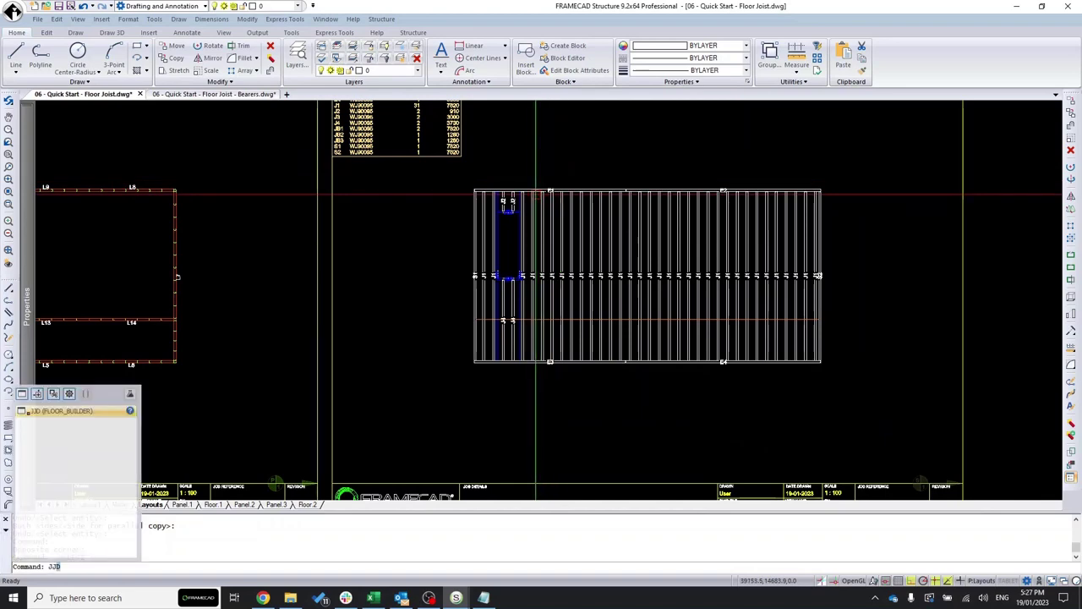
key(Return)
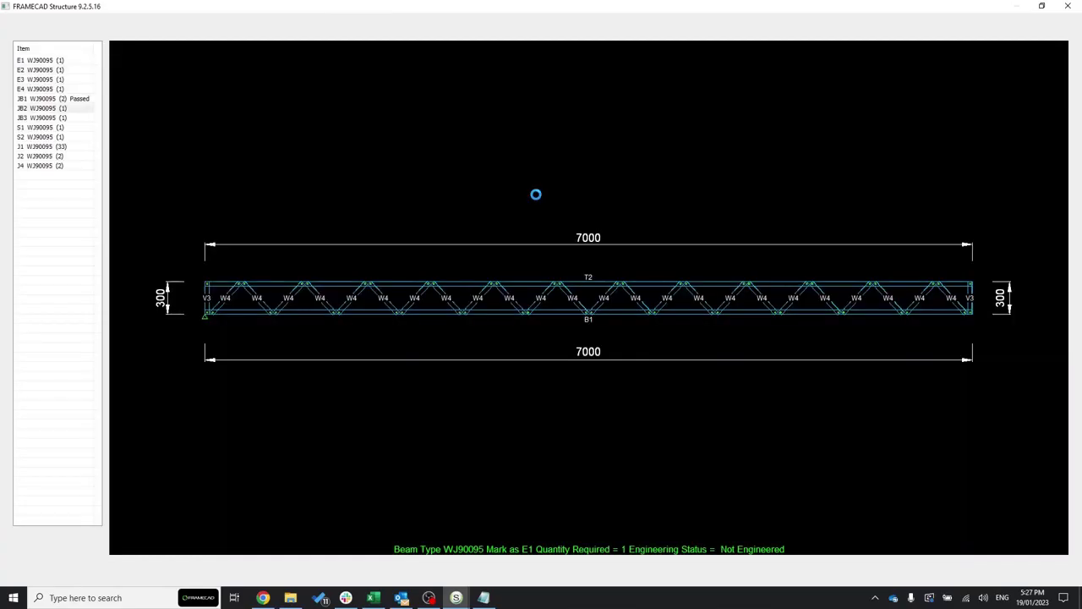
click(56, 99)
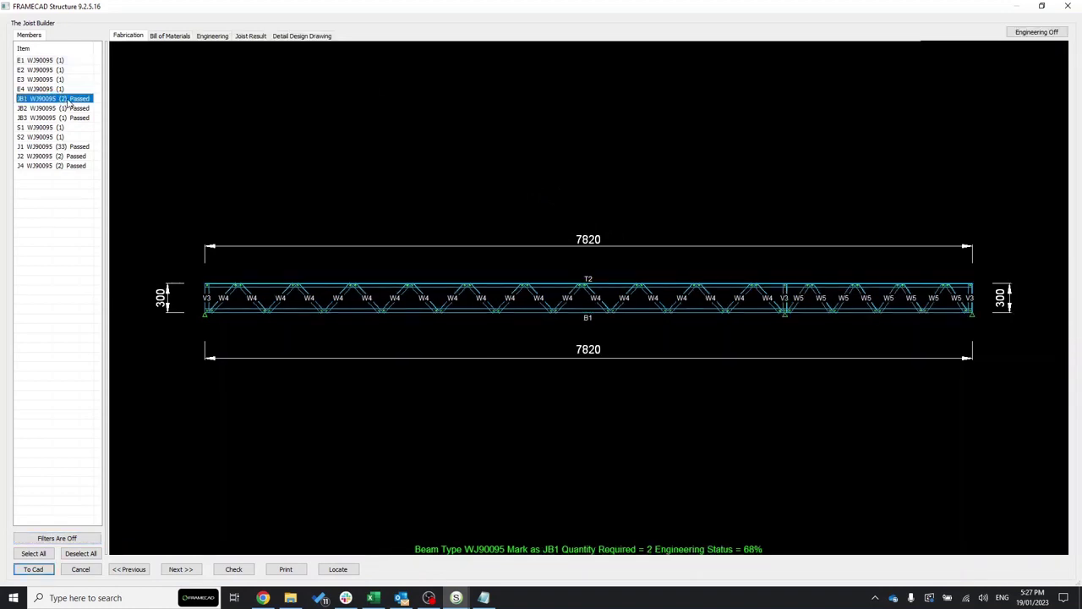
click(67, 109)
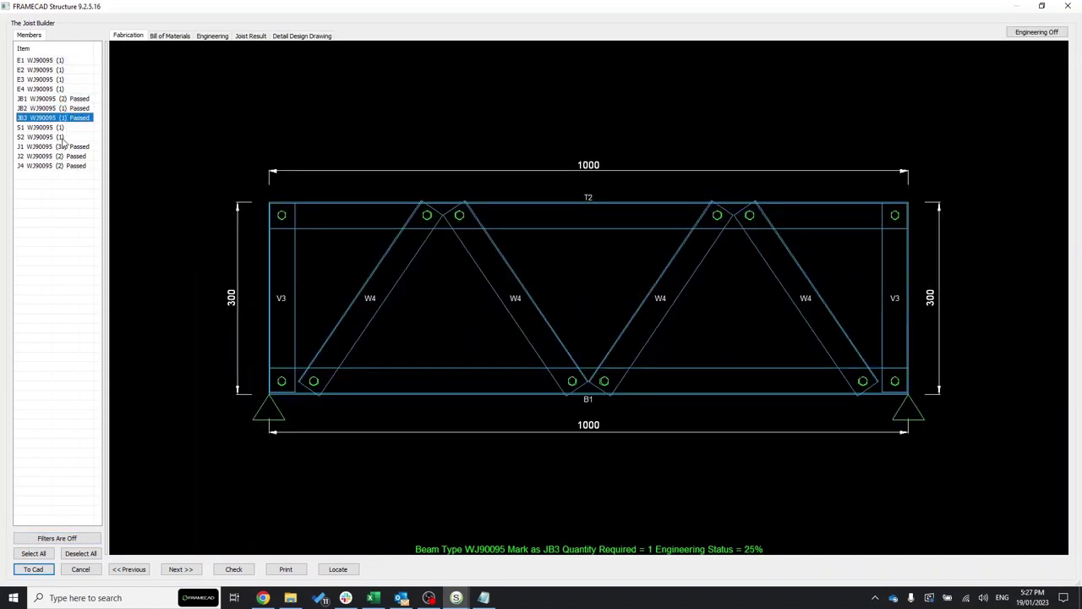
click(72, 148)
click(68, 157)
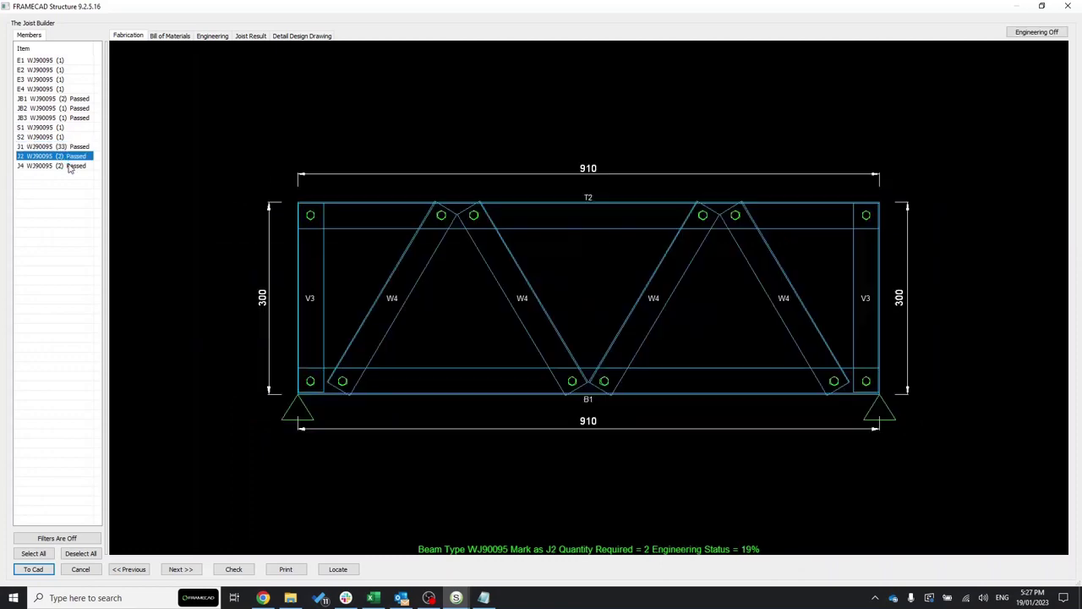
click(71, 165)
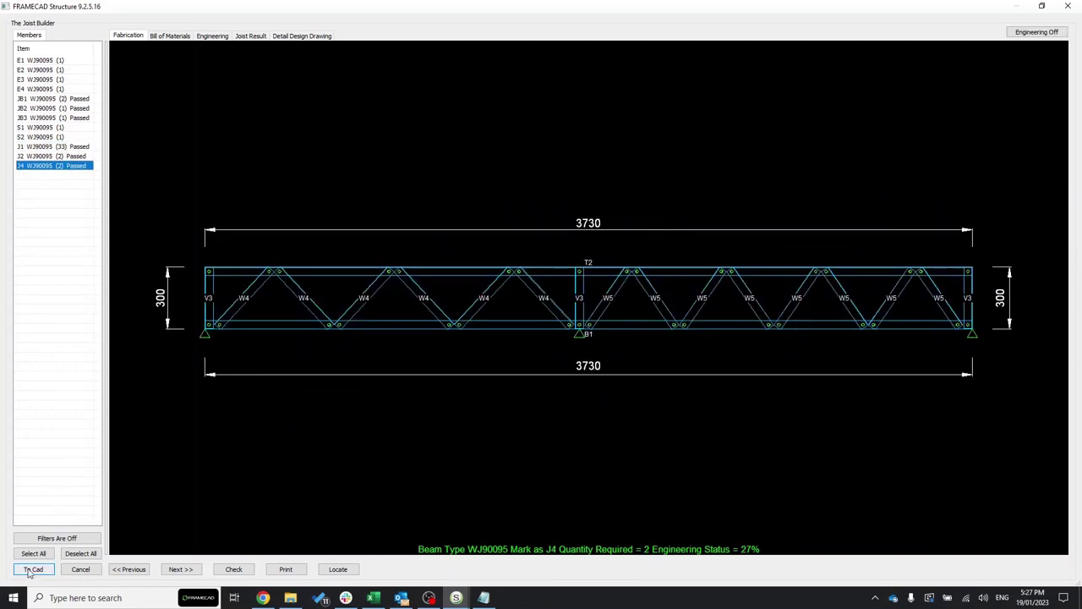
Output the J4 joist drawing to CAD and run A3D to refresh the 3D entities.
click(32, 569)
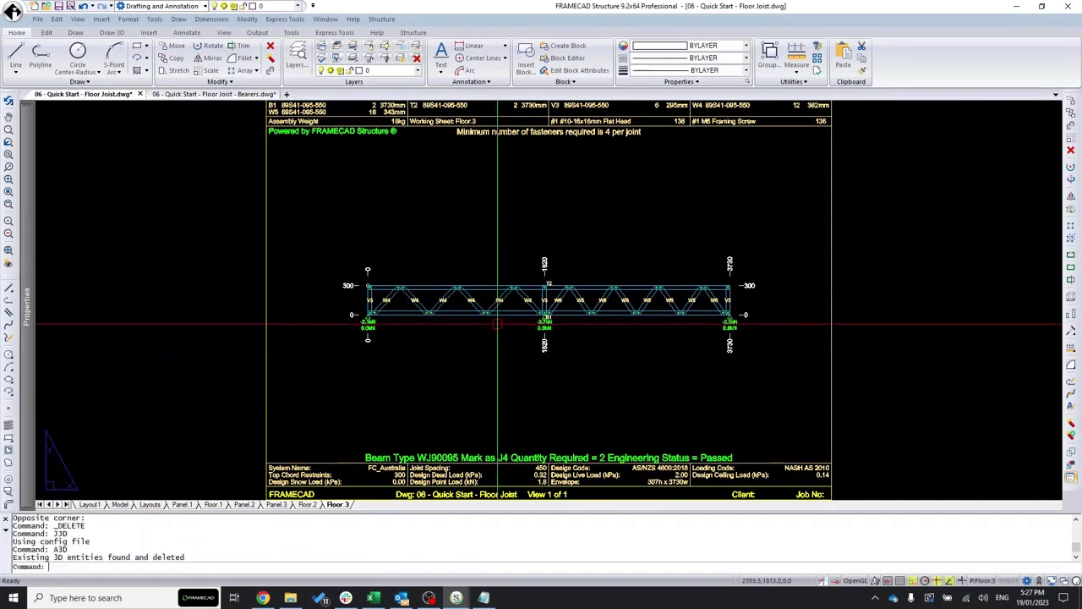
text(A3D)
key(Return)
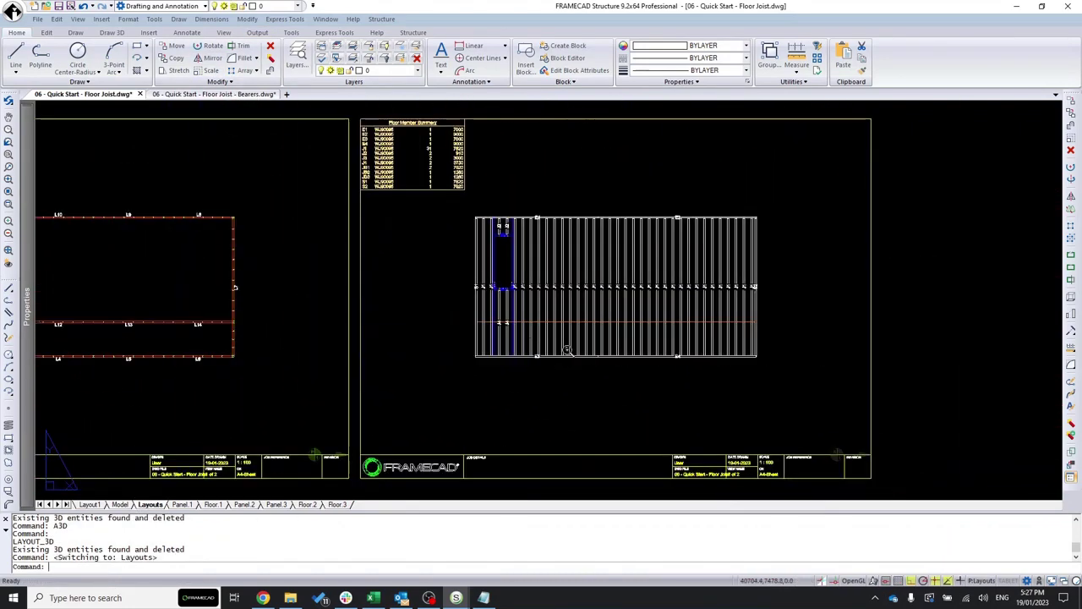
Run the Panel Builder (PPD), output all wall panels L1 to L14 to CAD, and regenerate the 3D model with A3D.
scroll(427, 333, up, 5)
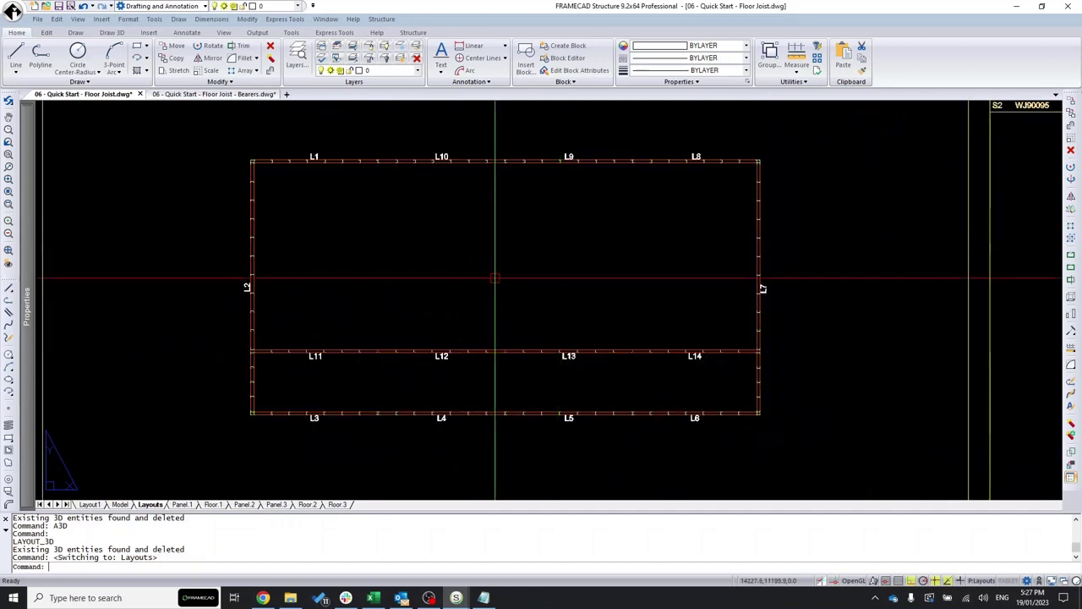
text(d)
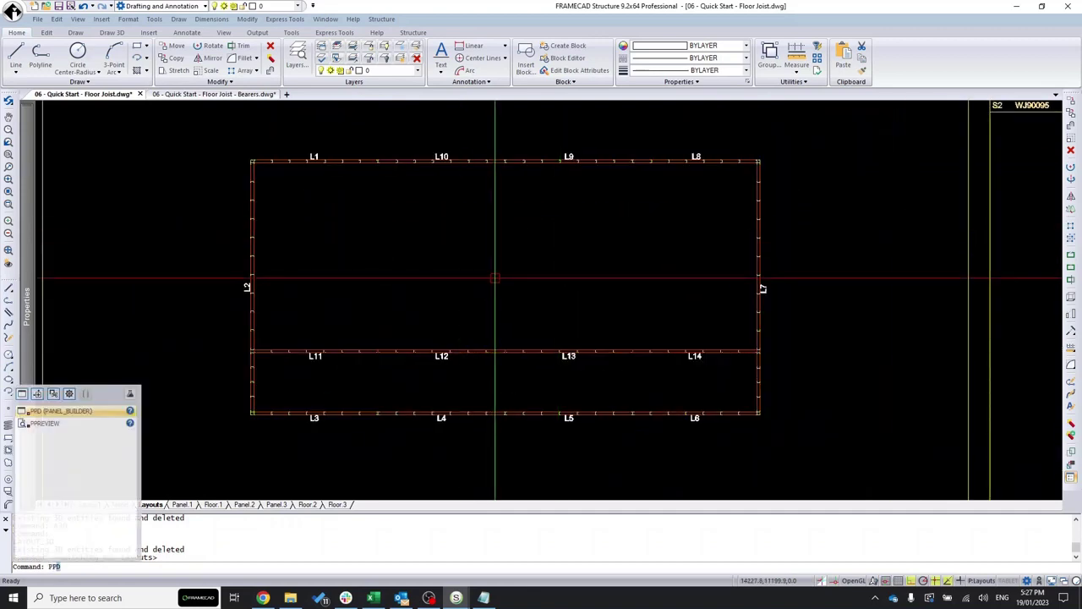
key(Return)
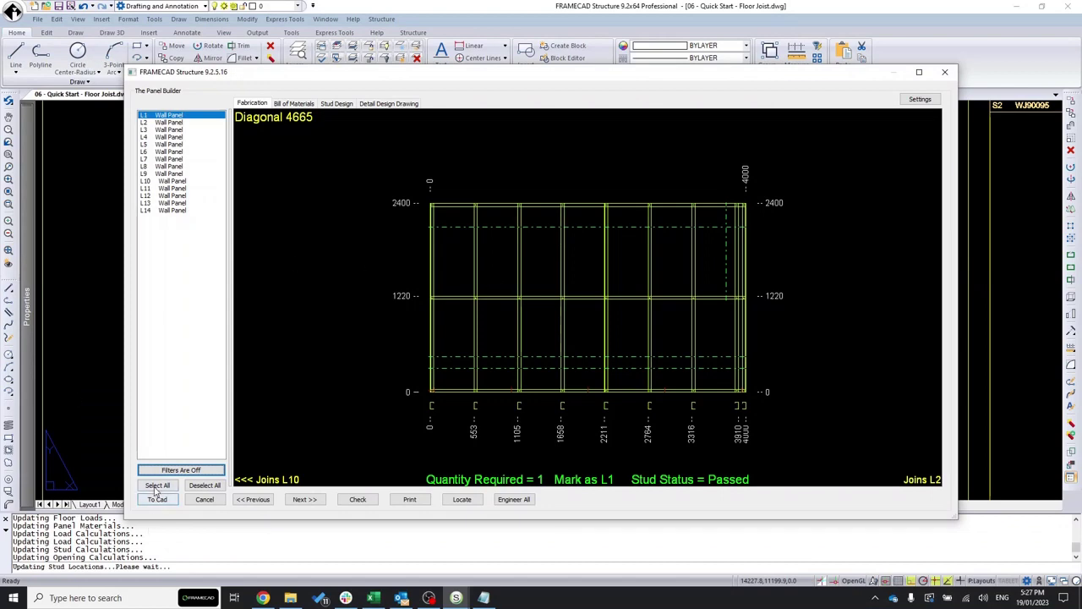
click(156, 487)
click(158, 500)
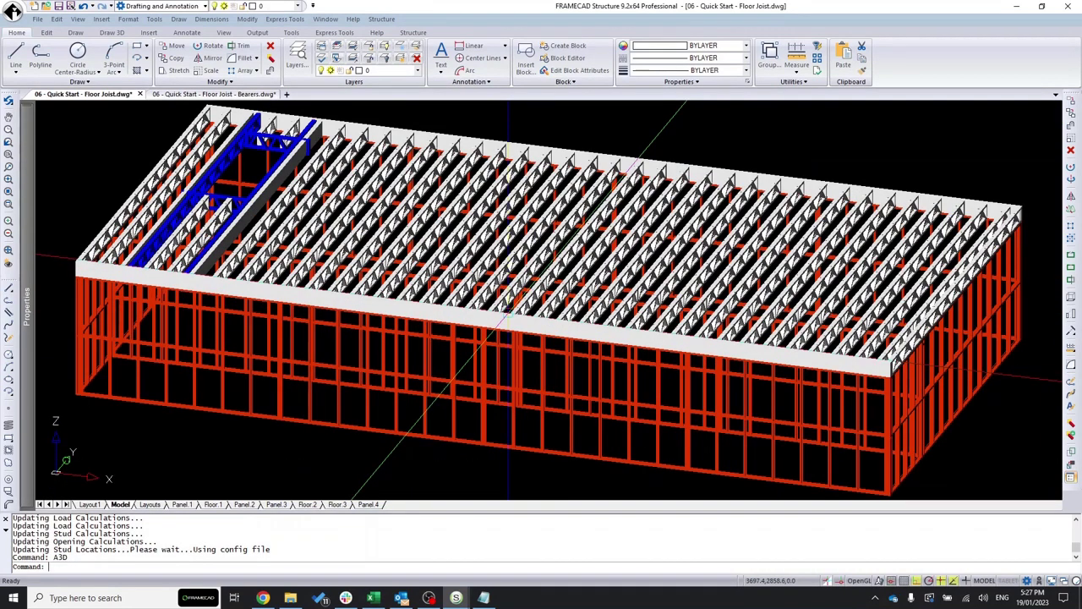
key(Return)
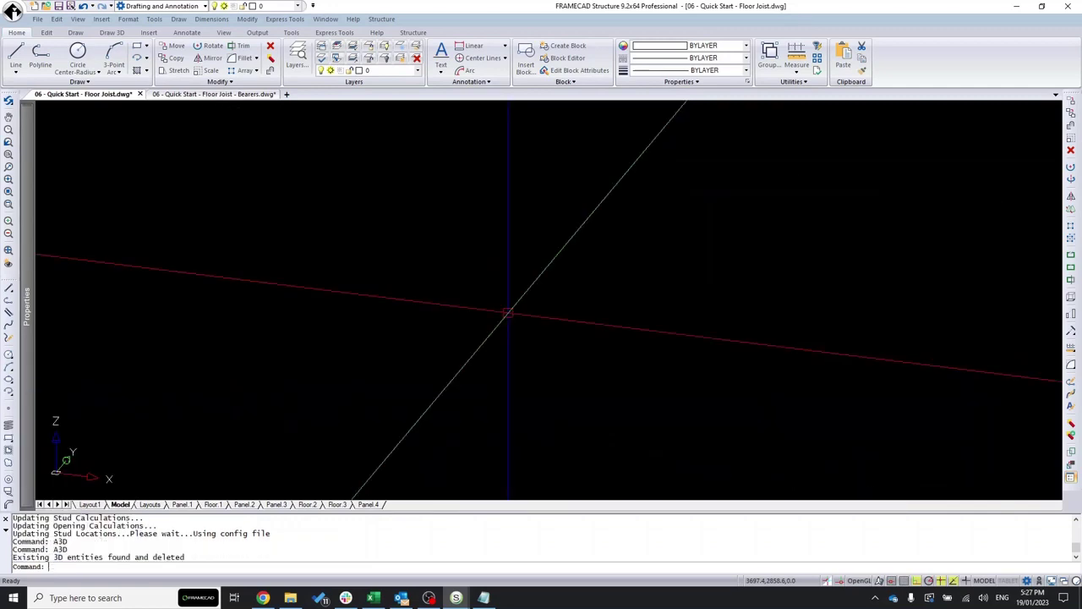
key(Return)
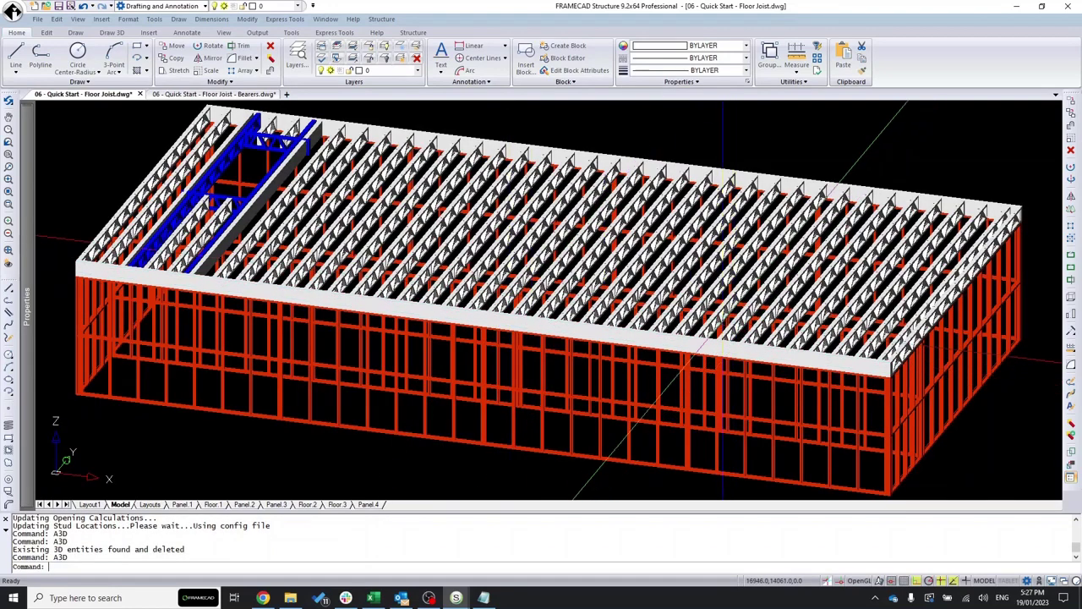
Return to the floor joist plan on the Layouts sheet and run the Joist Builder (JJD) on it.
scroll(947, 302, up, 5)
scroll(947, 302, up, 8)
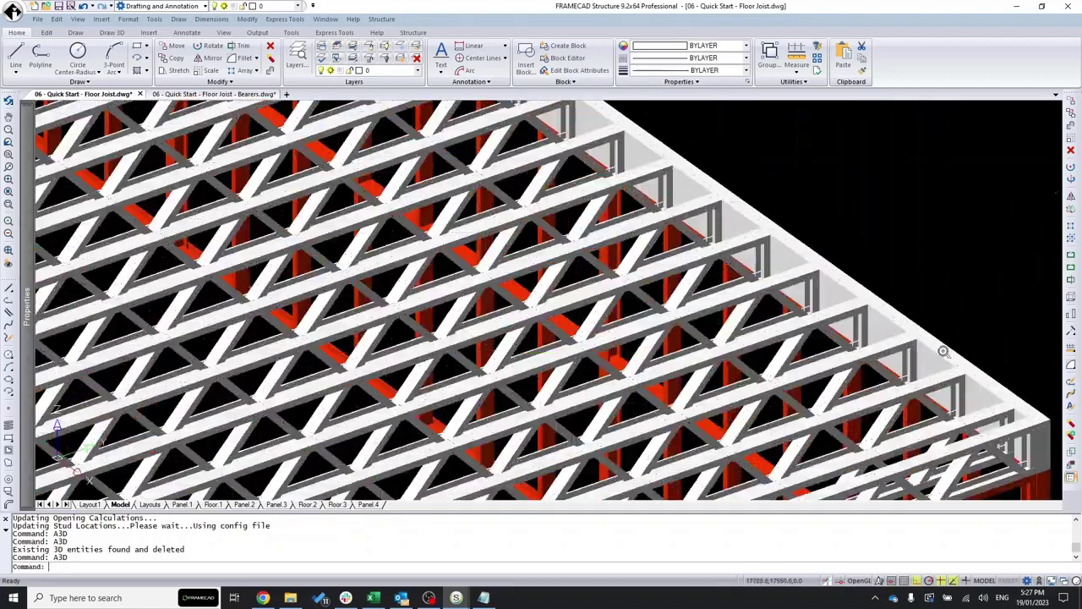
scroll(541, 300, down, 10)
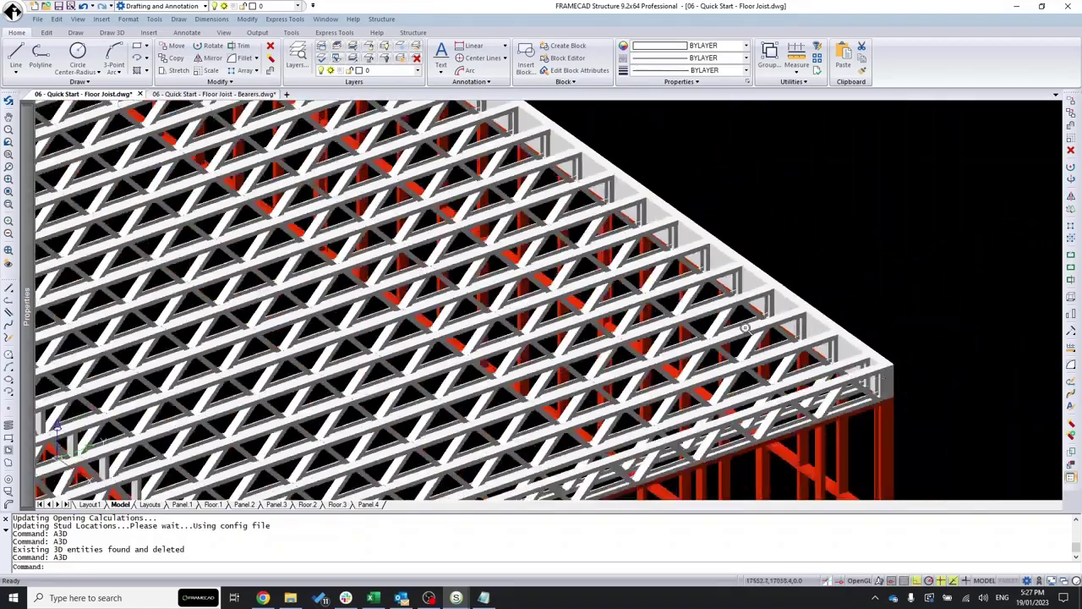
scroll(263, 248, up, 6)
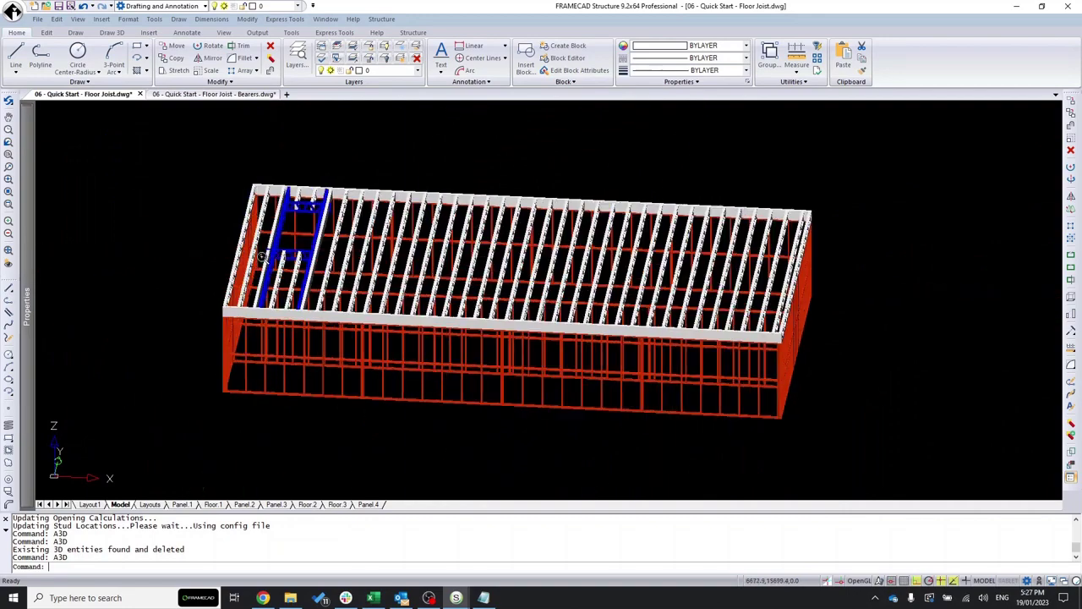
click(149, 504)
scroll(580, 361, up, 5)
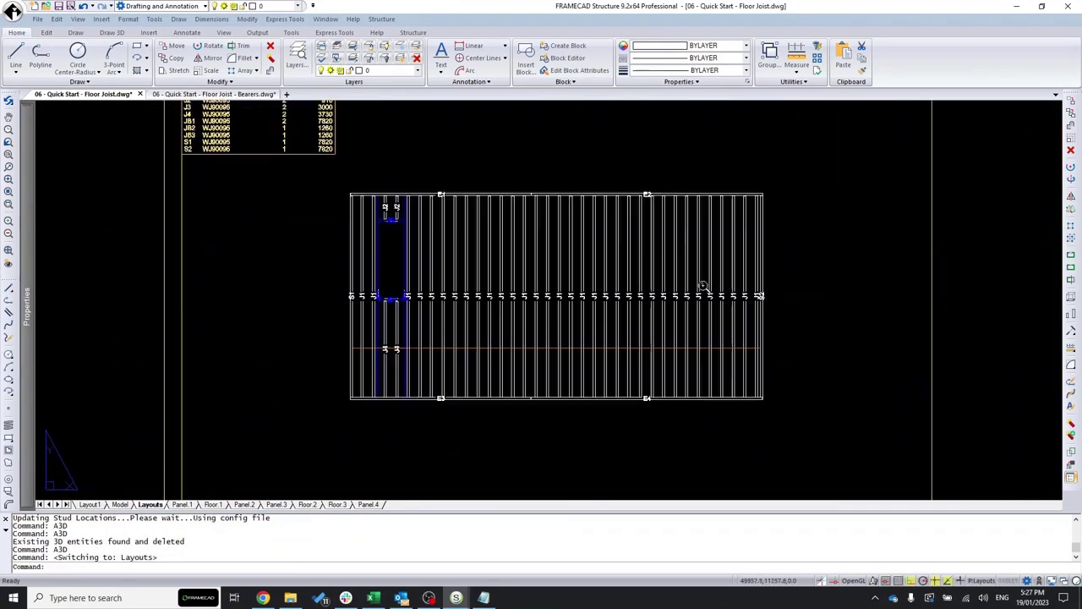
scroll(703, 285, up, 3)
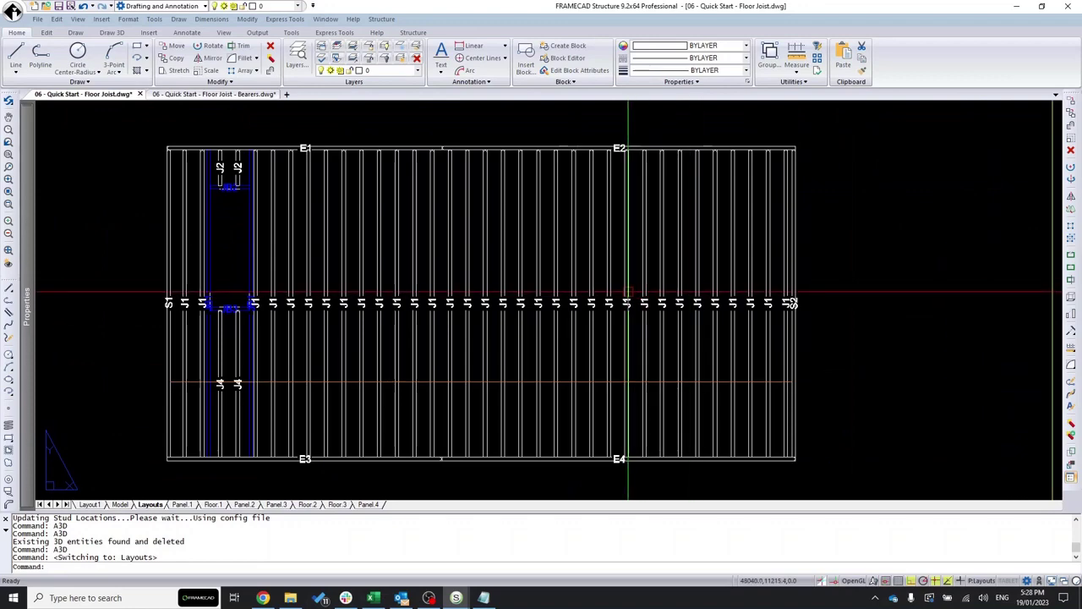
text(BV)
key(Return)
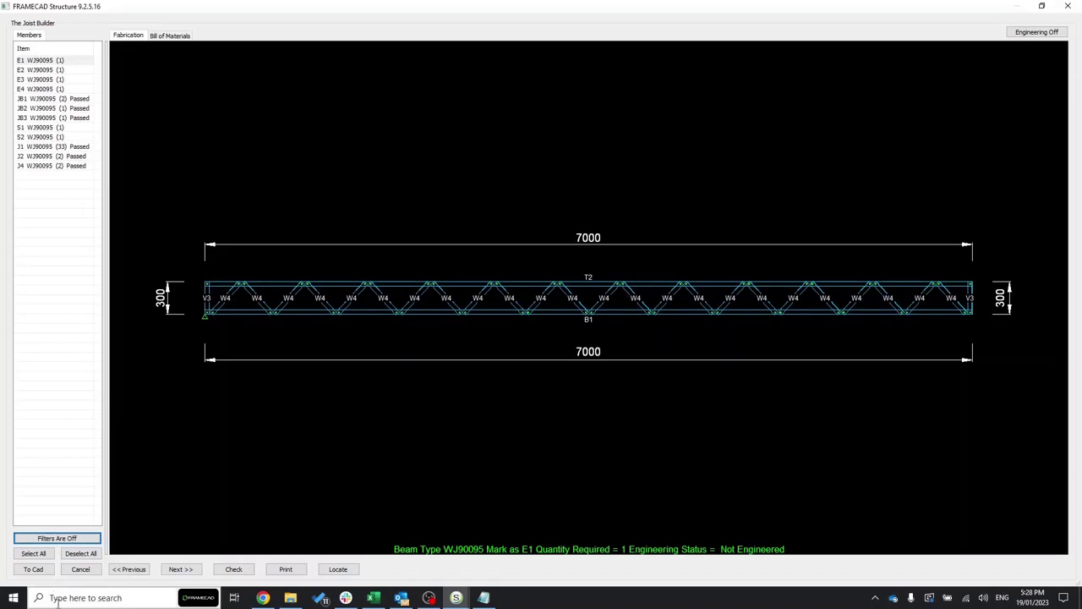
Output all joist members, including E1 to E4, S1 and S2, to CAD and regenerate the 3D model with A3D.
click(34, 553)
click(33, 569)
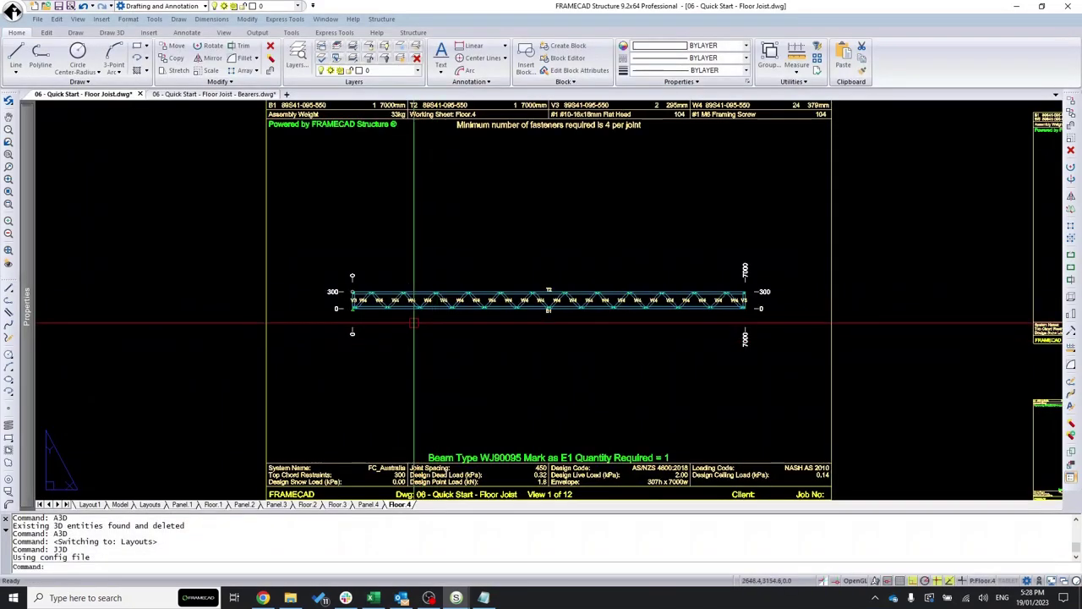
key(Return)
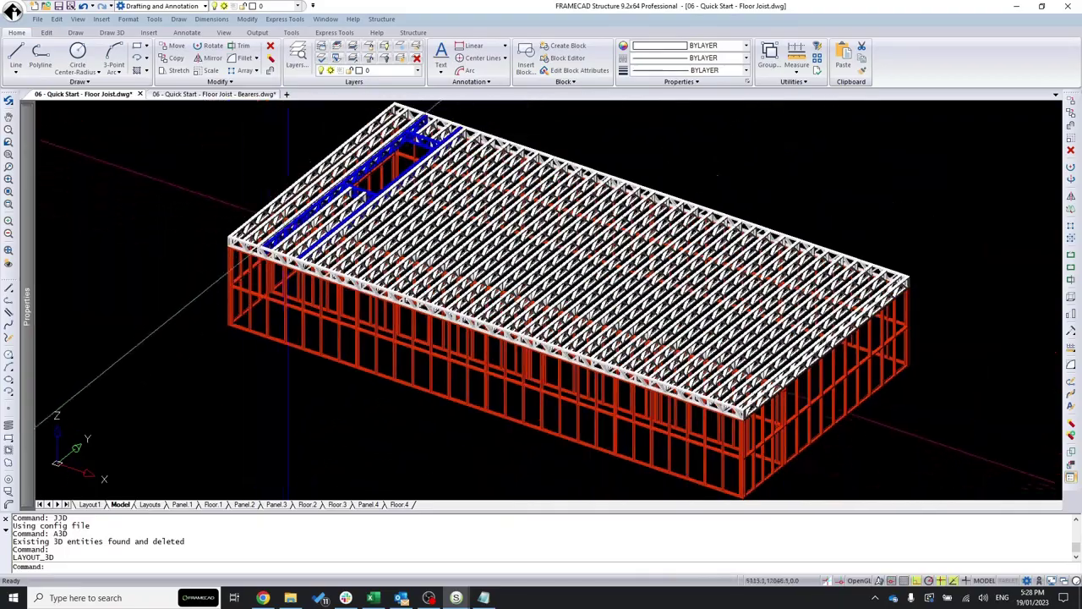
Examine the 3D model from several sides, checking the edge joists, the blue framing around the opening and the wall panels below.
scroll(299, 281, up, 6)
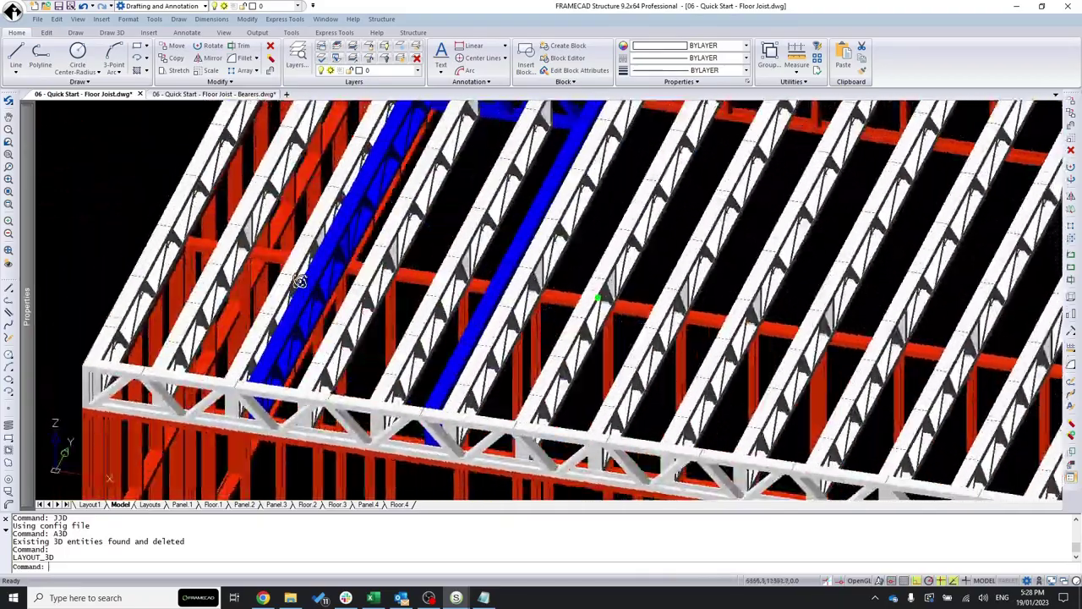
shift+middle_drag(299, 280, 436, 301)
scroll(638, 265, down, 2)
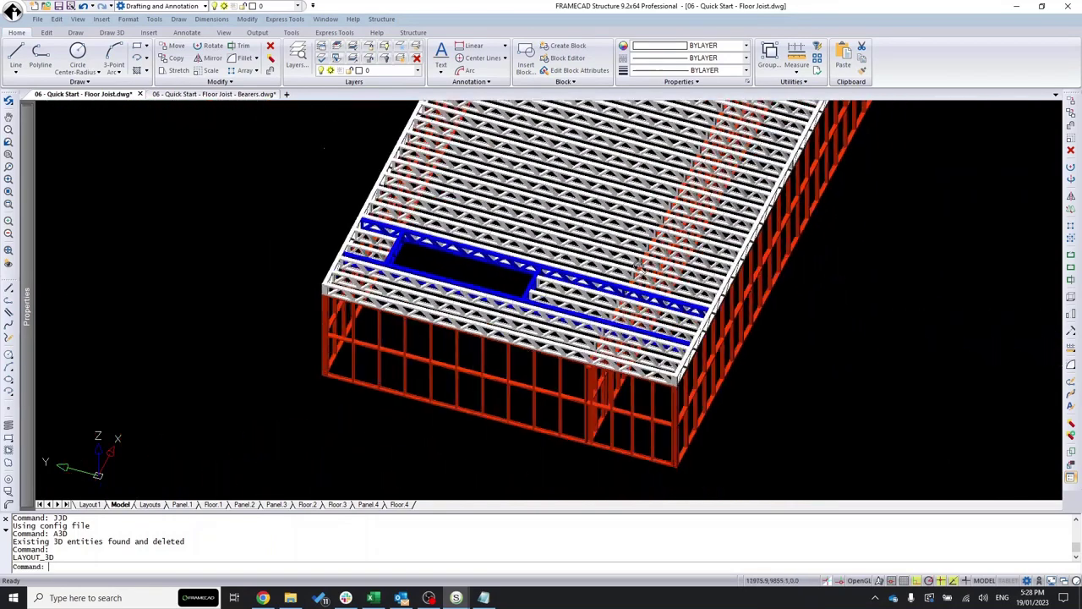
scroll(451, 163, up, 2)
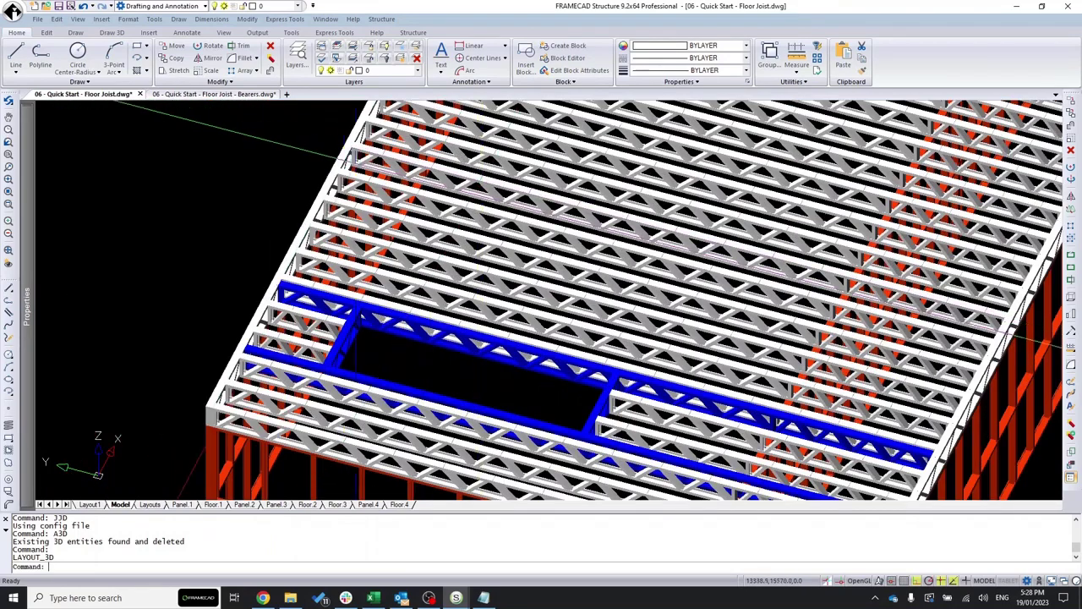
shift+middle_drag(755, 302, 712, 260)
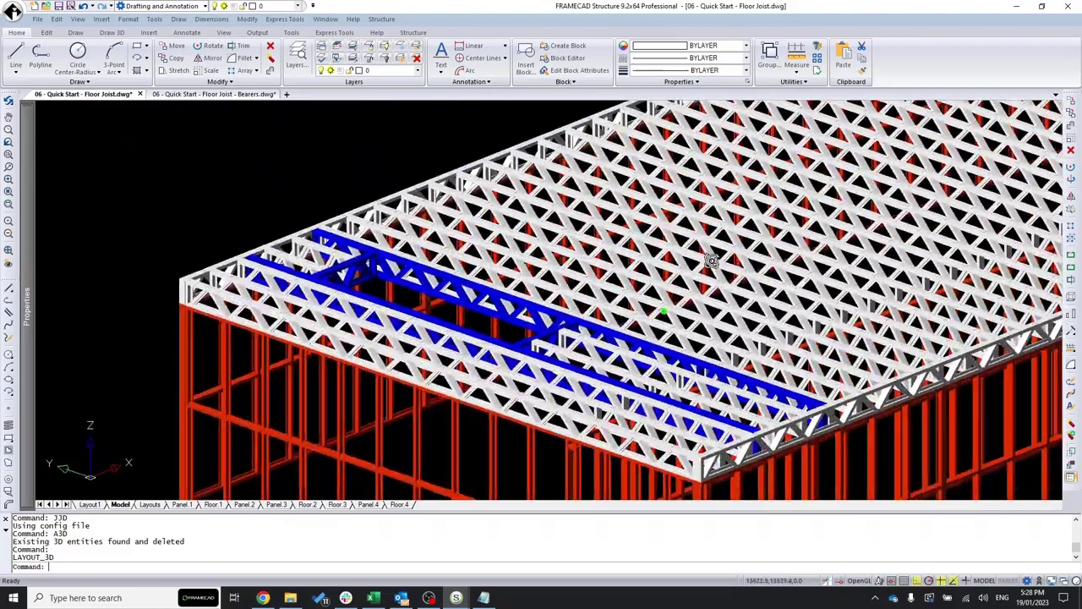
scroll(619, 460, up, 5)
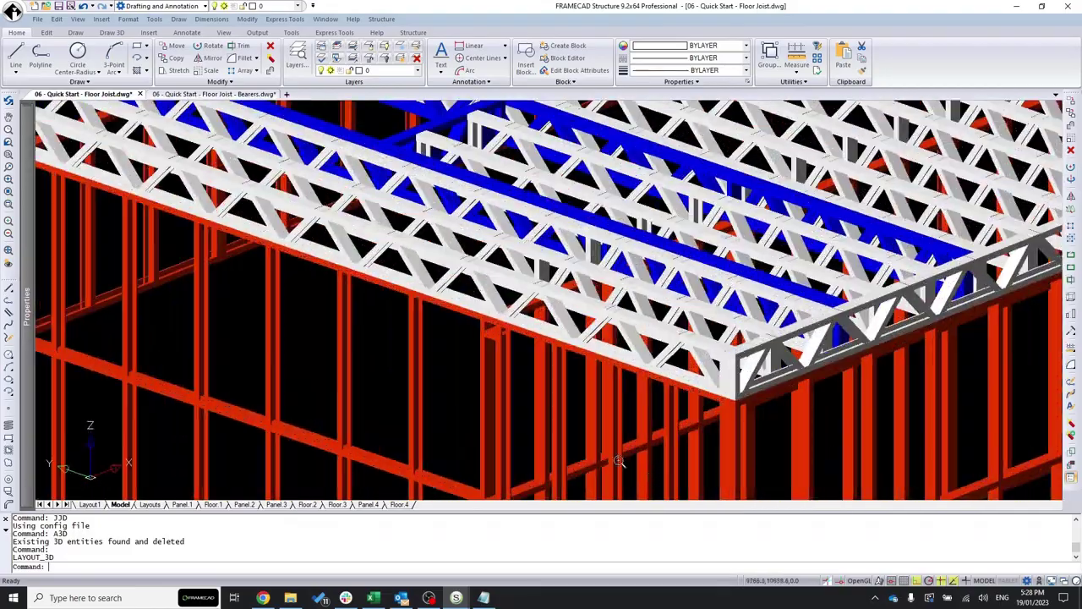
scroll(619, 460, down, 5)
shift+middle_drag(668, 422, 742, 387)
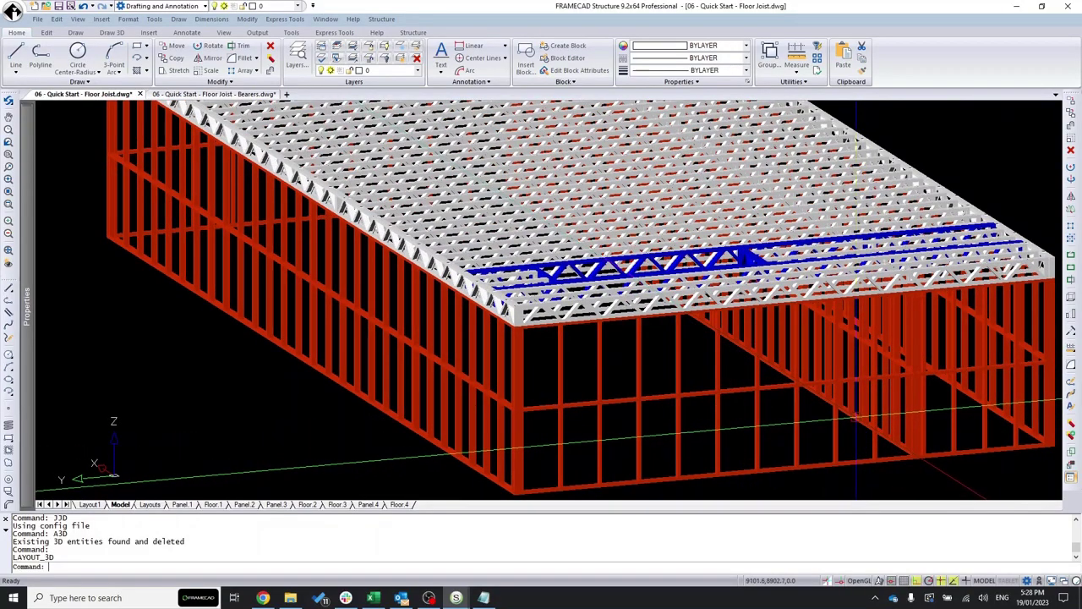
shift+middle_drag(857, 414, 420, 180)
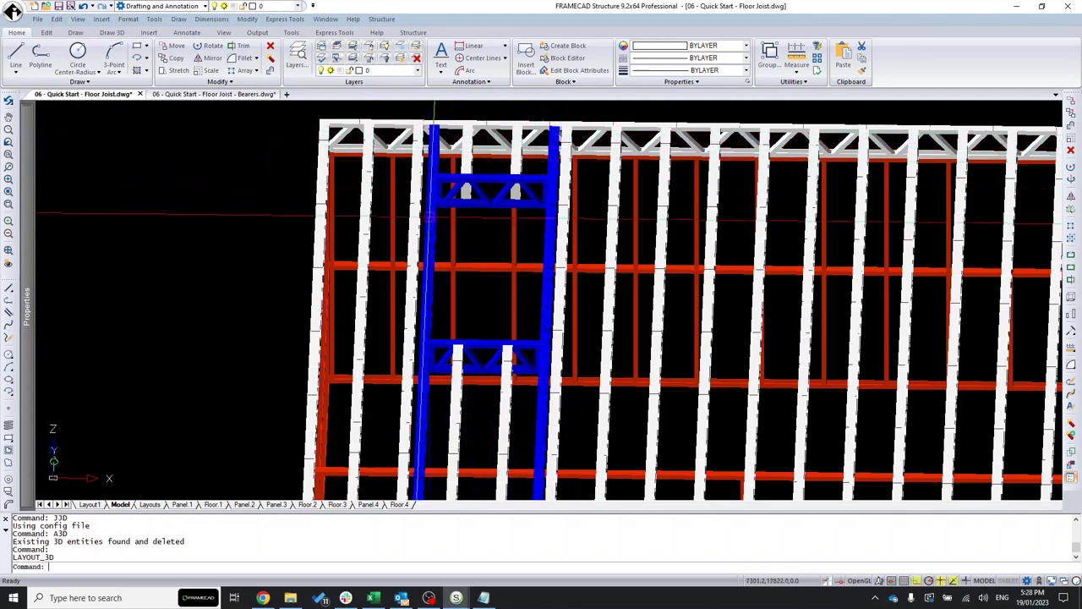
shift+middle_drag(499, 351, 482, 355)
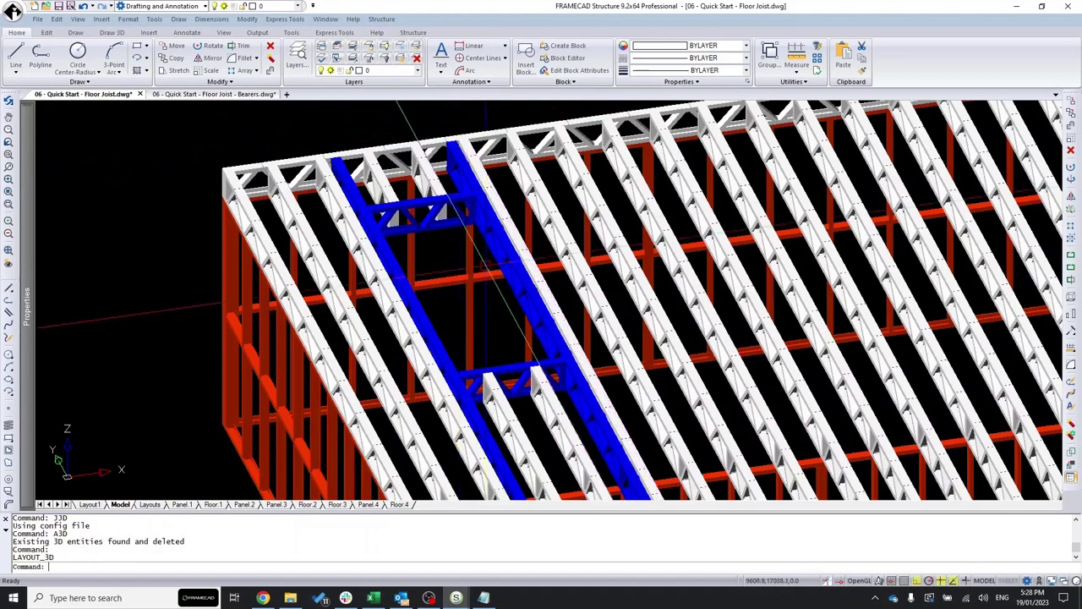
scroll(416, 251, down, 2)
shift+middle_drag(417, 251, 465, 252)
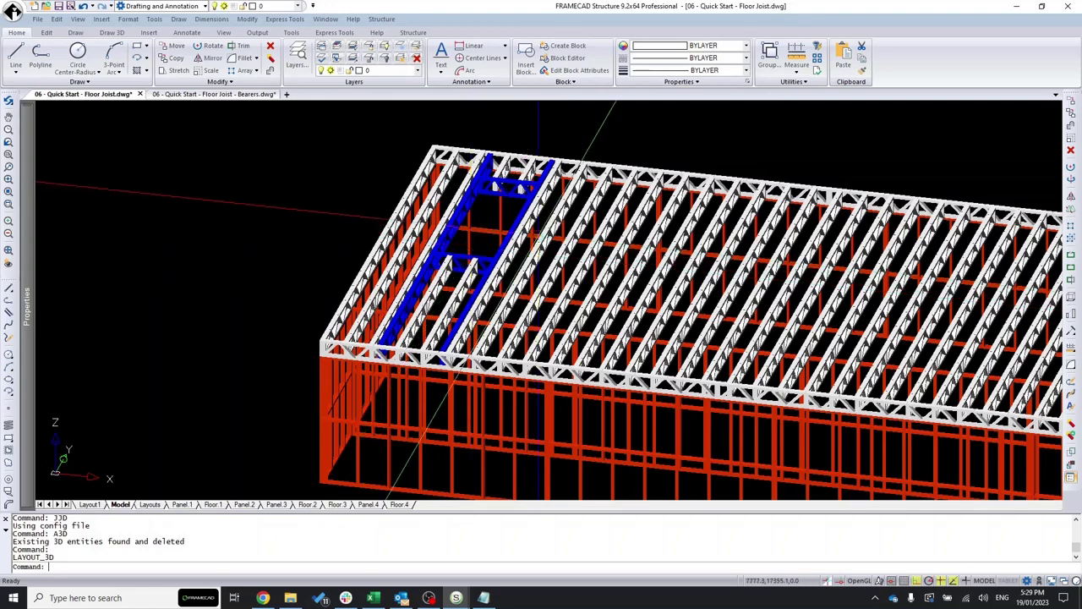
shift+middle_drag(470, 245, 520, 245)
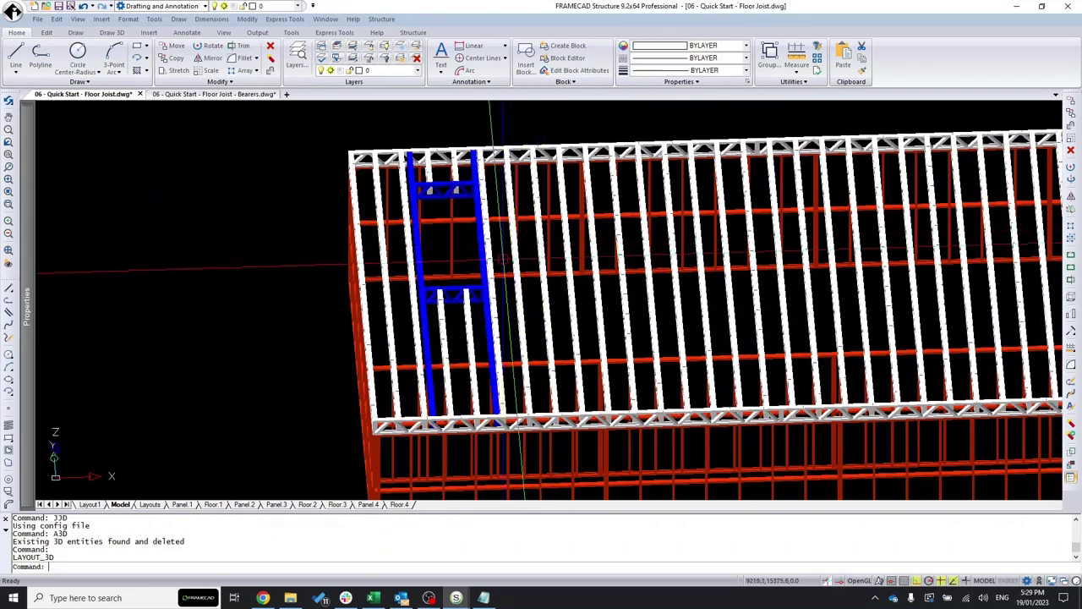
scroll(266, 255, down, 3)
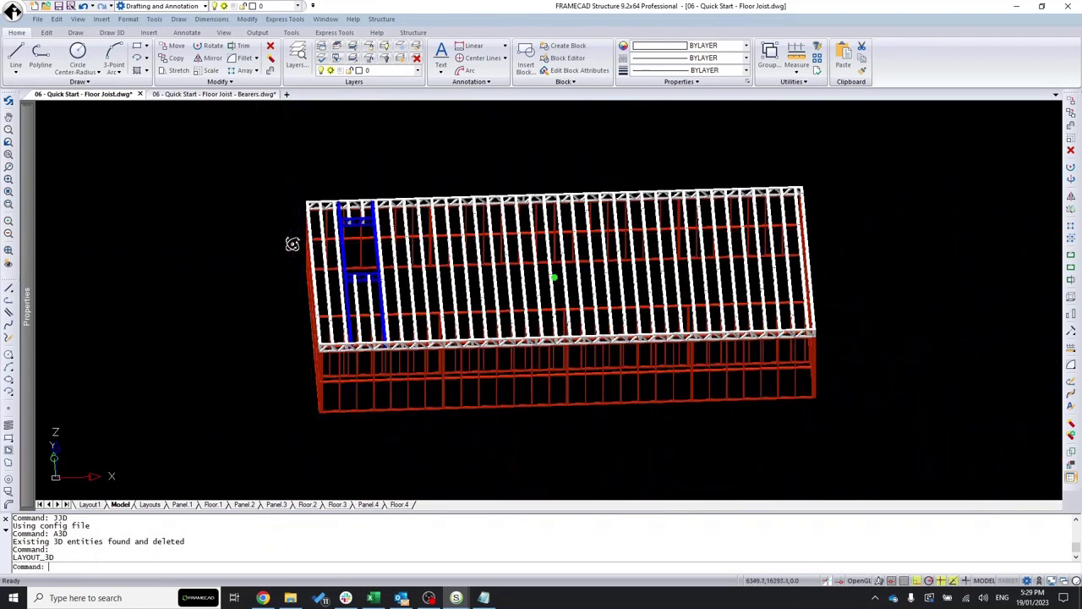
shift+middle_drag(292, 244, 265, 234)
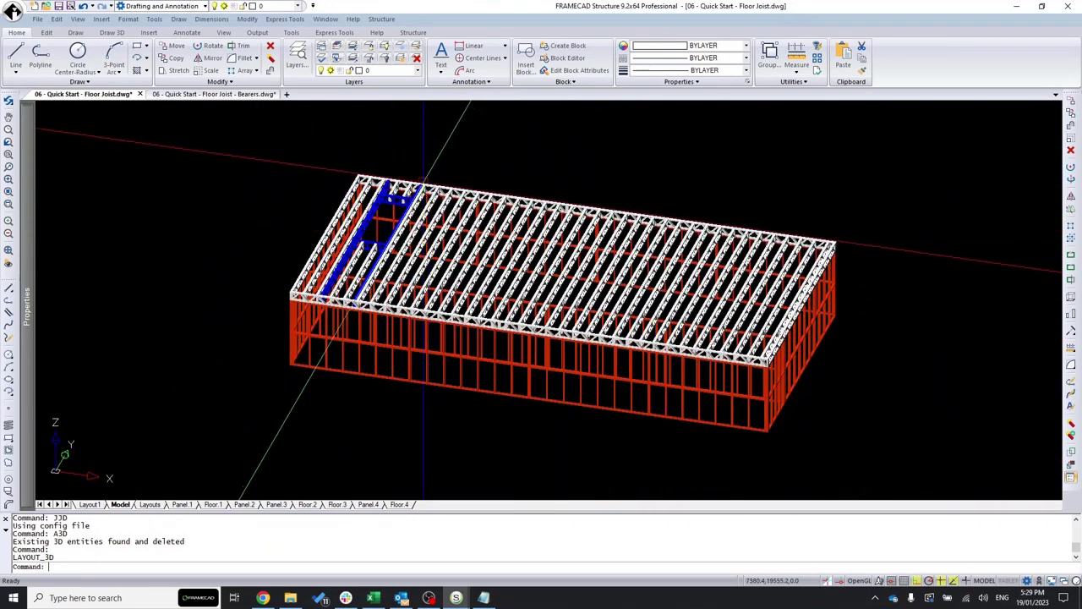